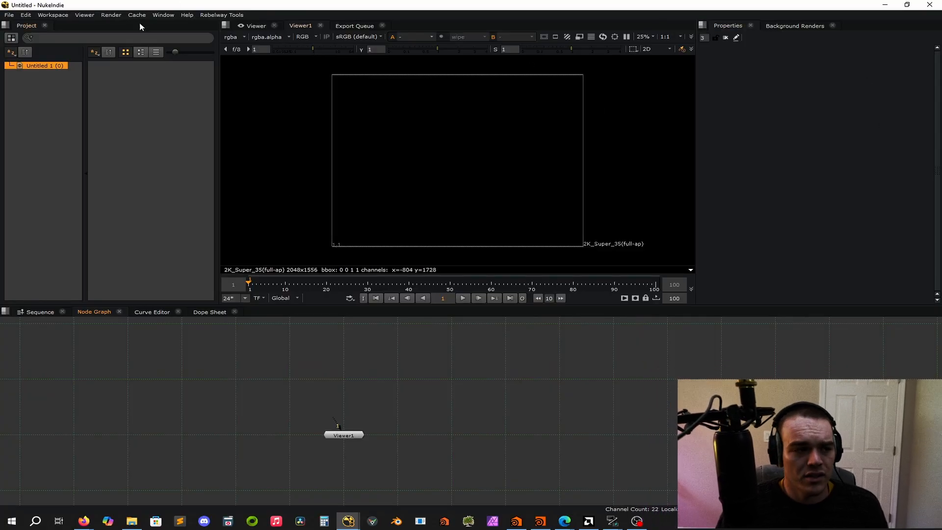
Step: Switch to a workspace with the node toolbar beside the viewer and node graph and without the project bin
left_click(53, 15)
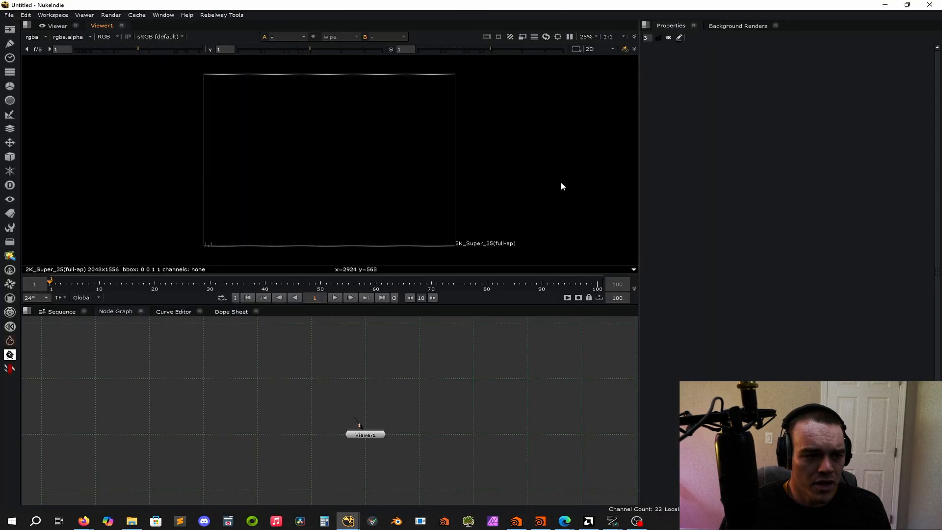
left_click(53, 14)
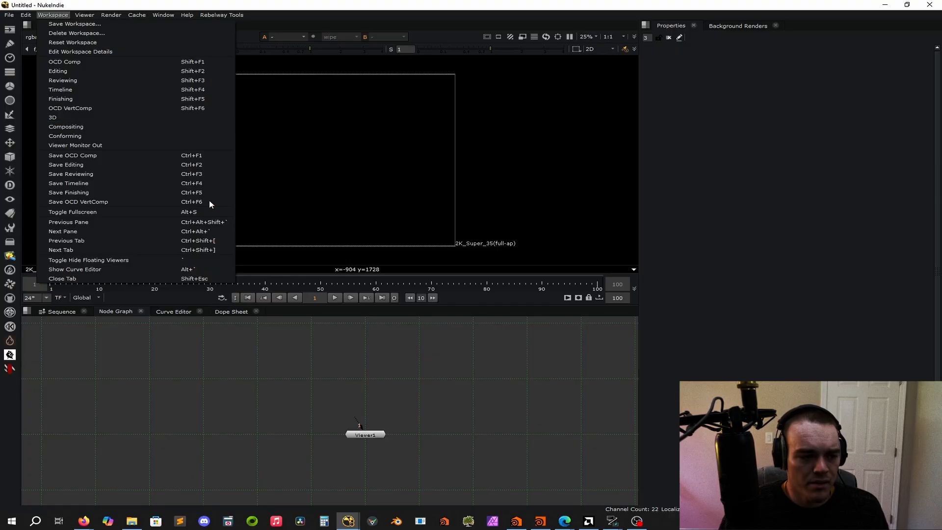
left_click(243, 390)
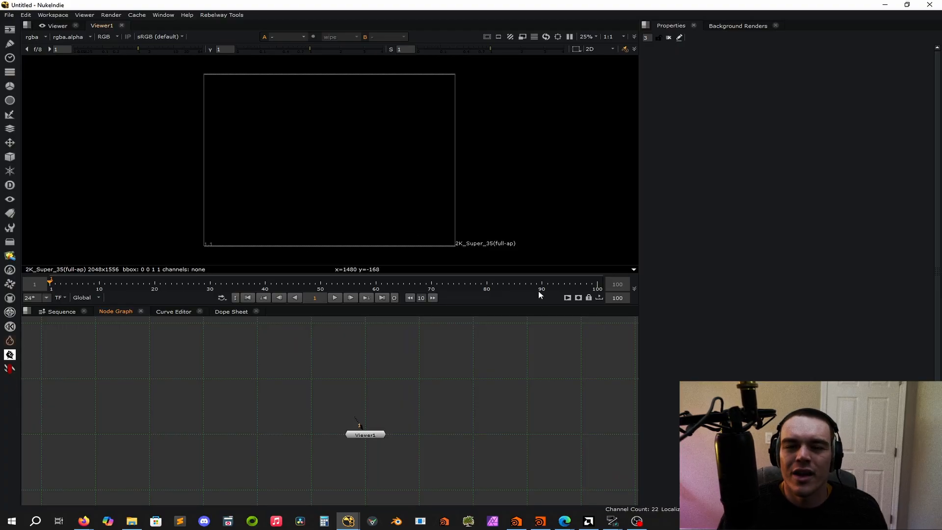
Step: Look around the node graph, framing the Viewer1 node and selecting it with a marquee before deselecting it
middle_click_drag(463, 410, 279, 407)
right_click(401, 361)
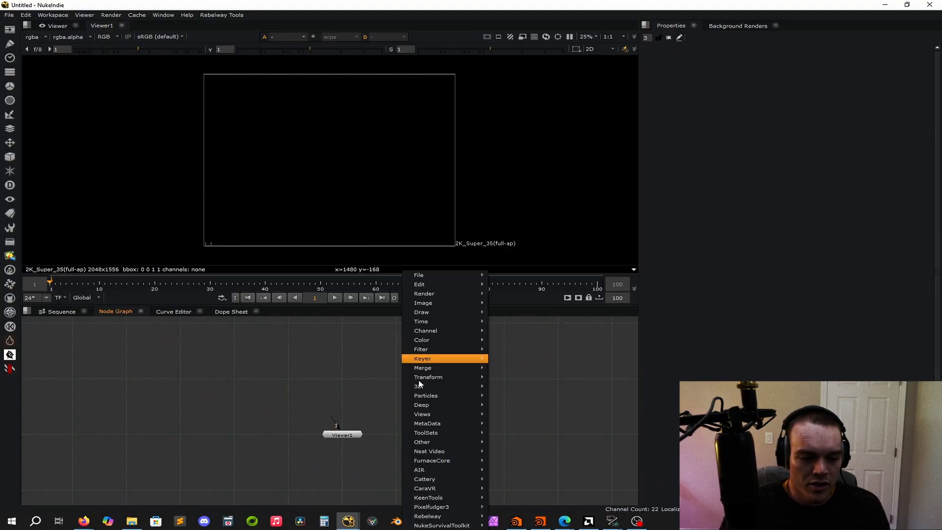
left_click(321, 369)
middle_click_drag(325, 369, 340, 353)
scroll(351, 343, "down", 5)
scroll(352, 345, "up", 8)
scroll(363, 390, "down", 6)
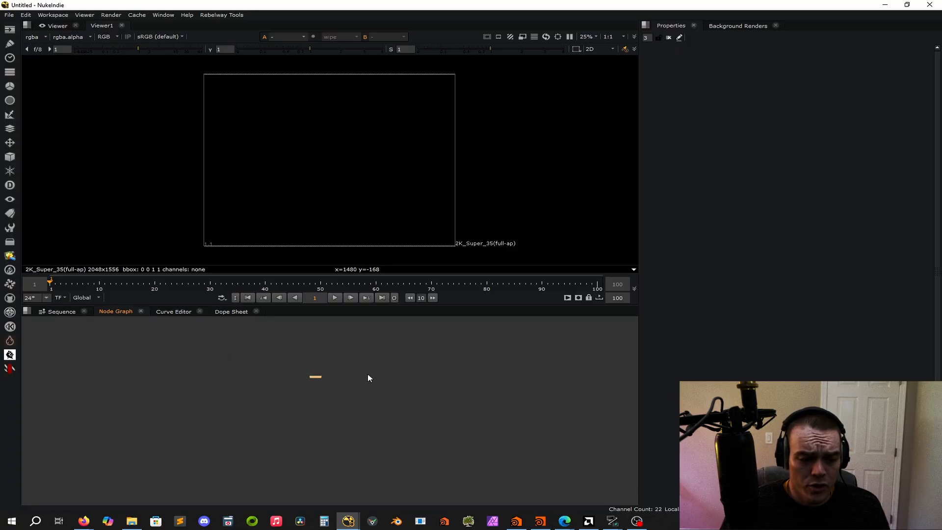
key("f")
left_click_drag(451, 357, 242, 446)
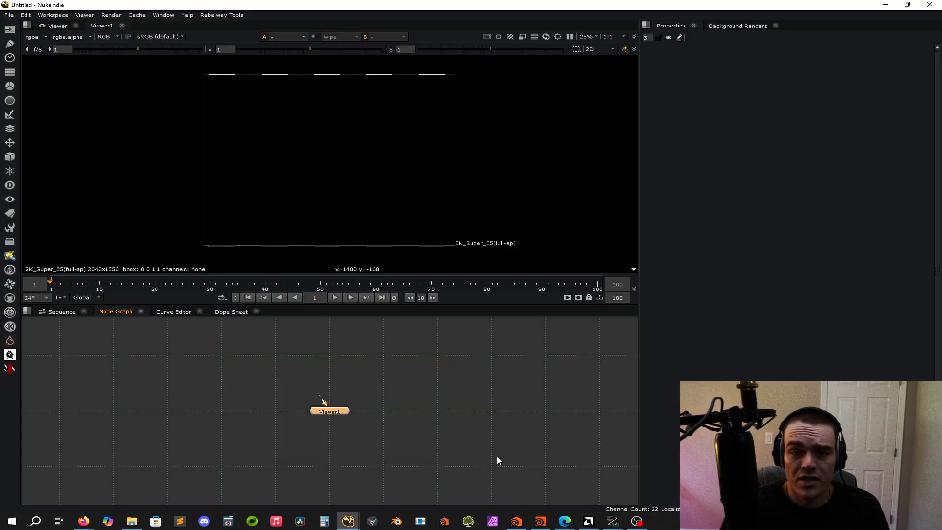
left_click(484, 442)
left_click(9, 15)
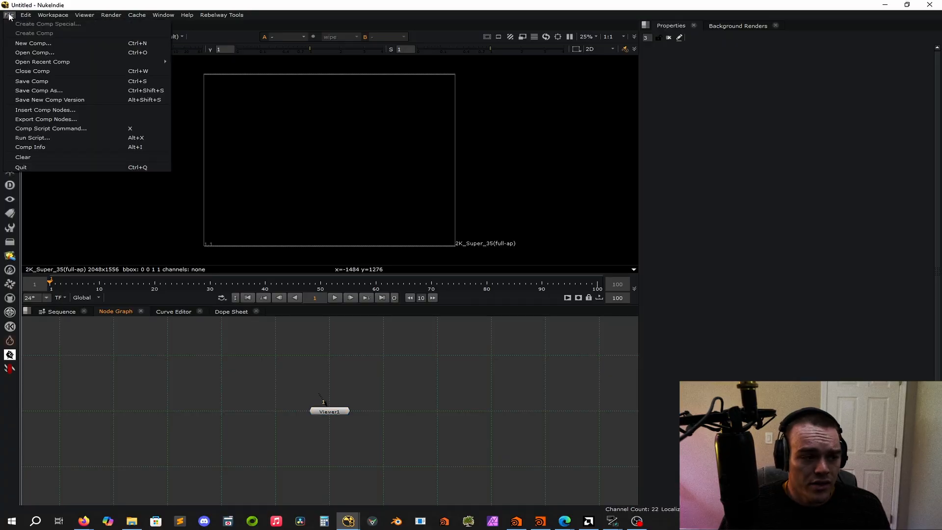
mouse_move(54, 15)
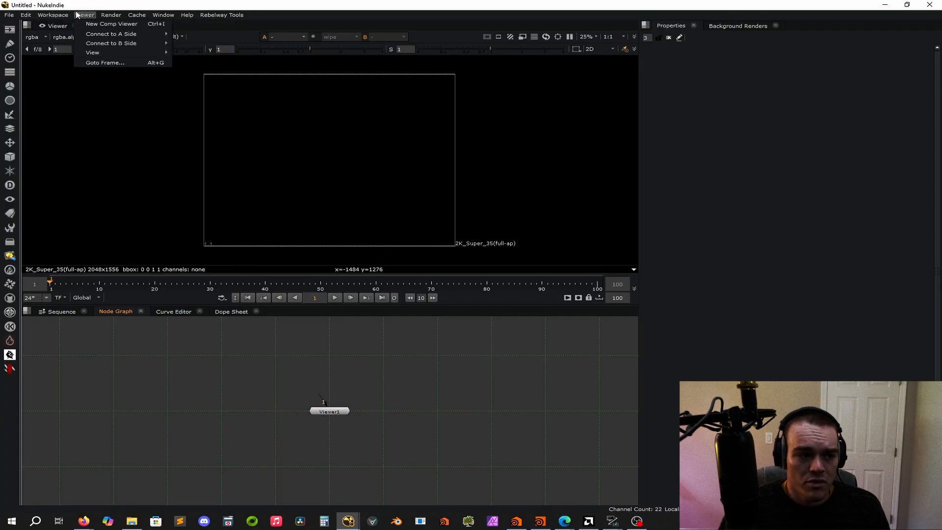
mouse_move(111, 15)
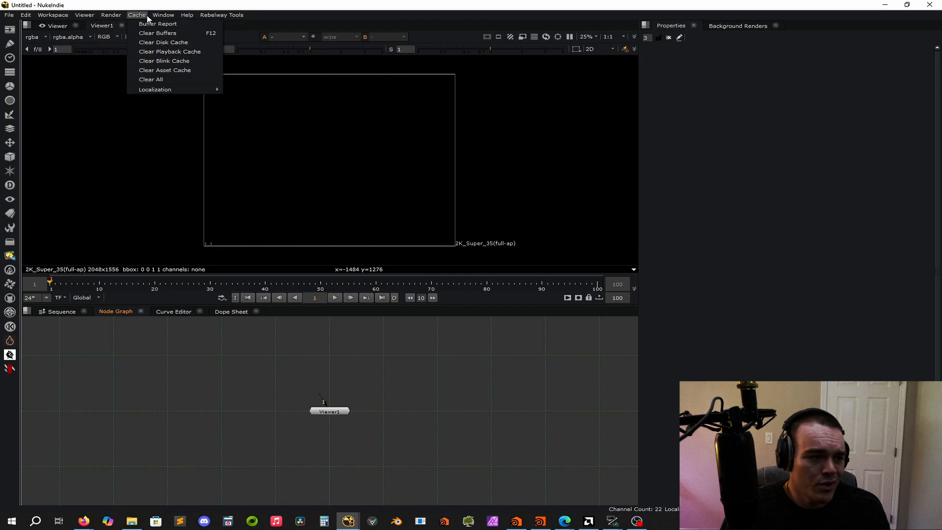
left_click(213, 16)
left_click(163, 15)
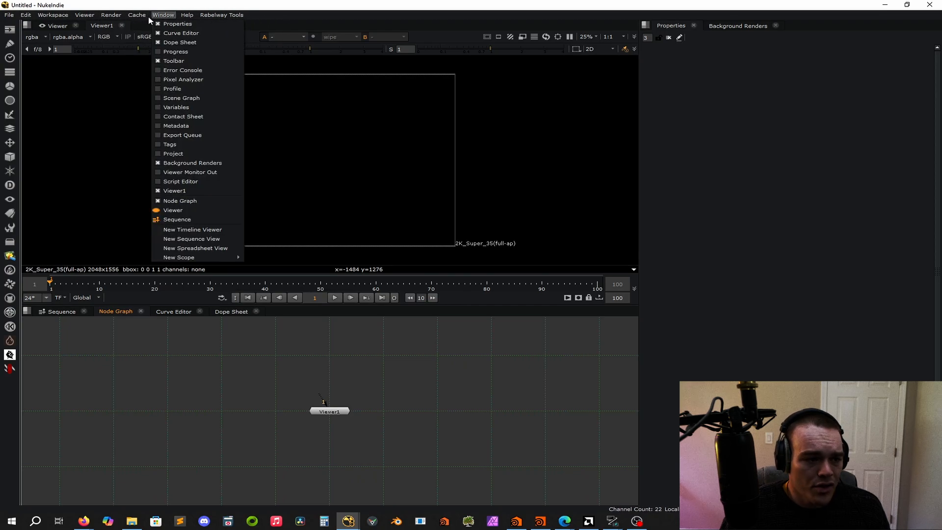
left_click(206, 16)
left_click(236, 16)
mouse_move(227, 15)
left_click(104, 382)
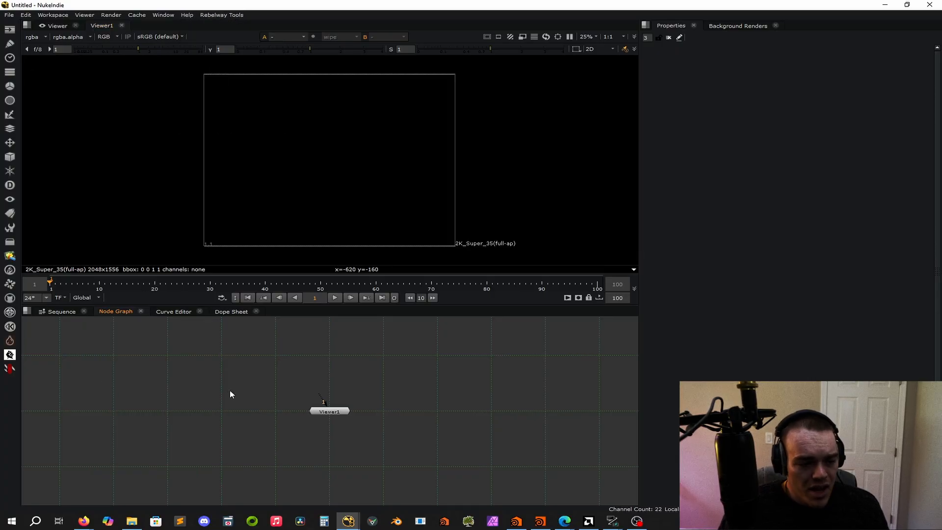
left_click(9, 30)
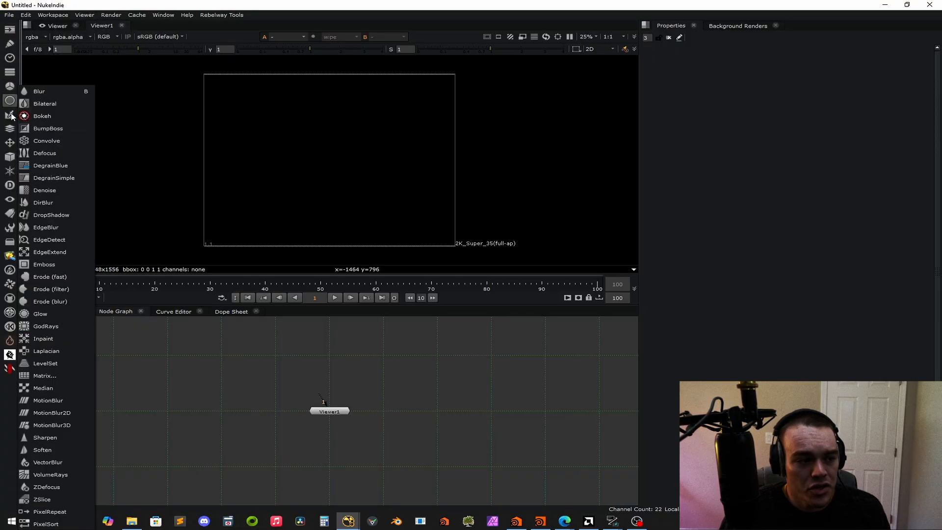
left_click(225, 379)
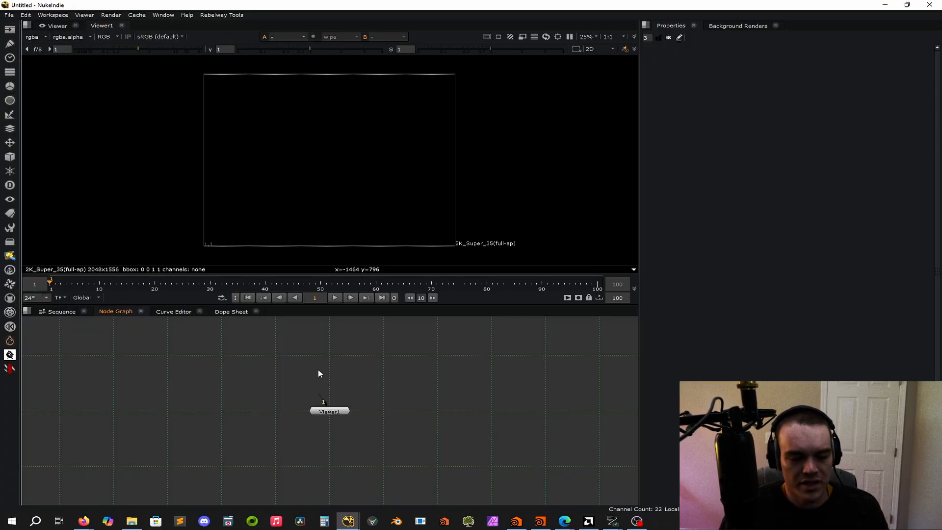
key("Tab")
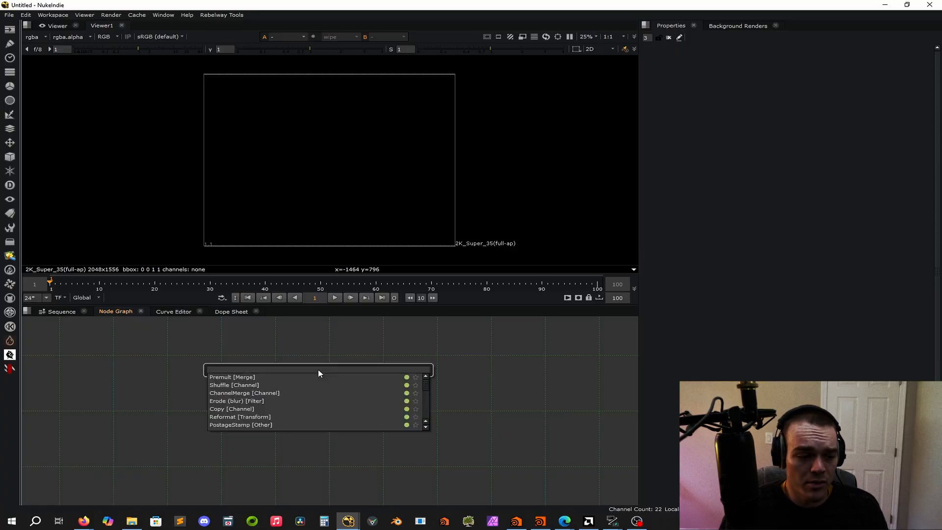
type("sdasdasd")
left_click(310, 344)
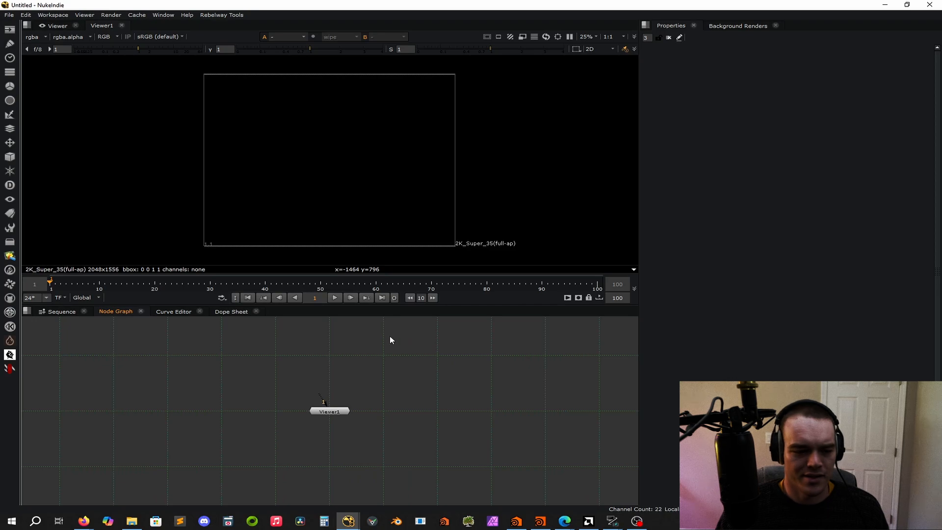
key("Tab")
key("Escape")
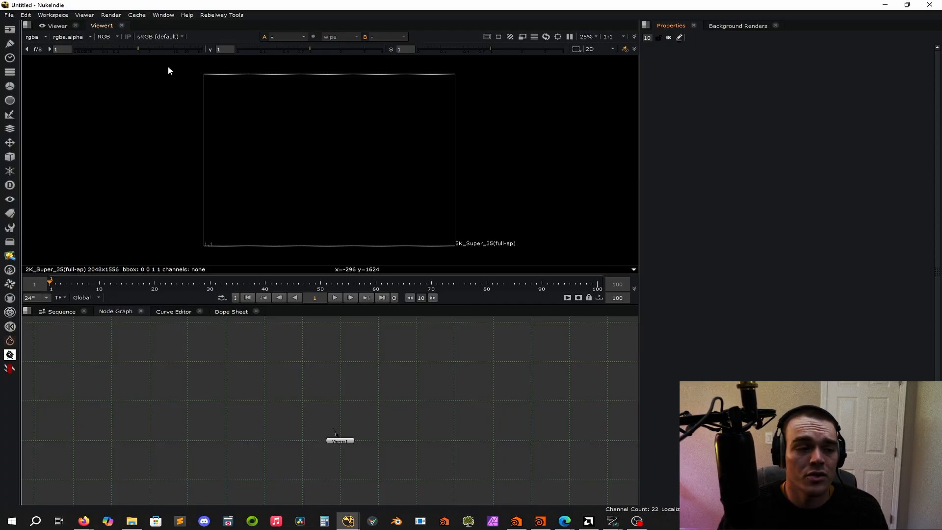
Step: Open the project settings and close their panel again
left_click(25, 15)
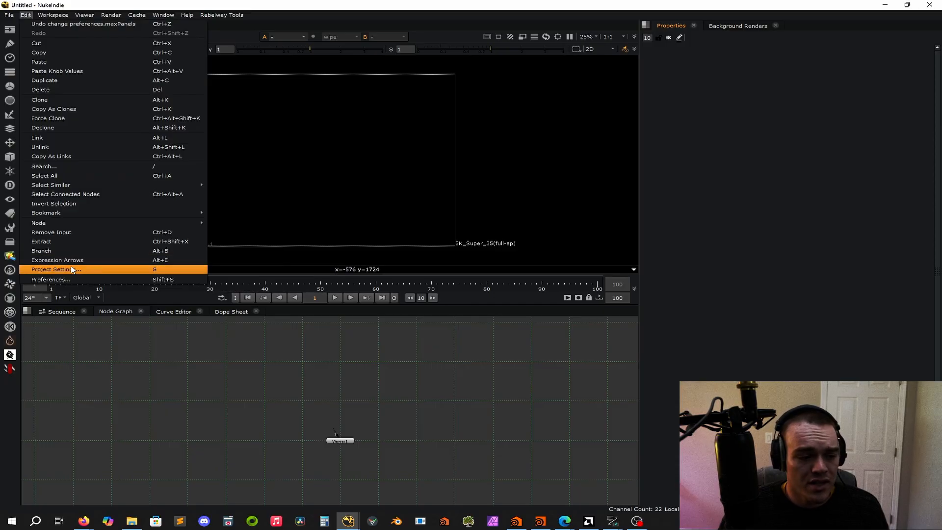
left_click(73, 269)
left_click(26, 15)
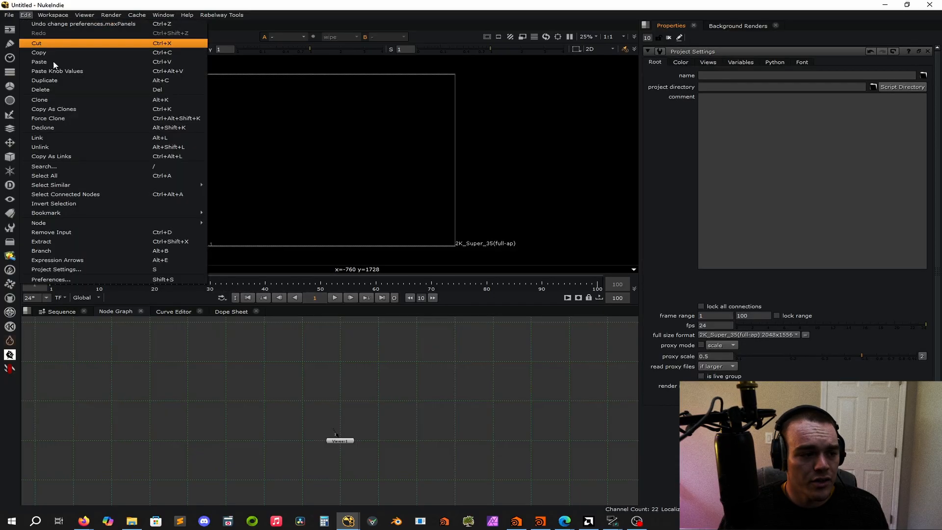
left_click(669, 38)
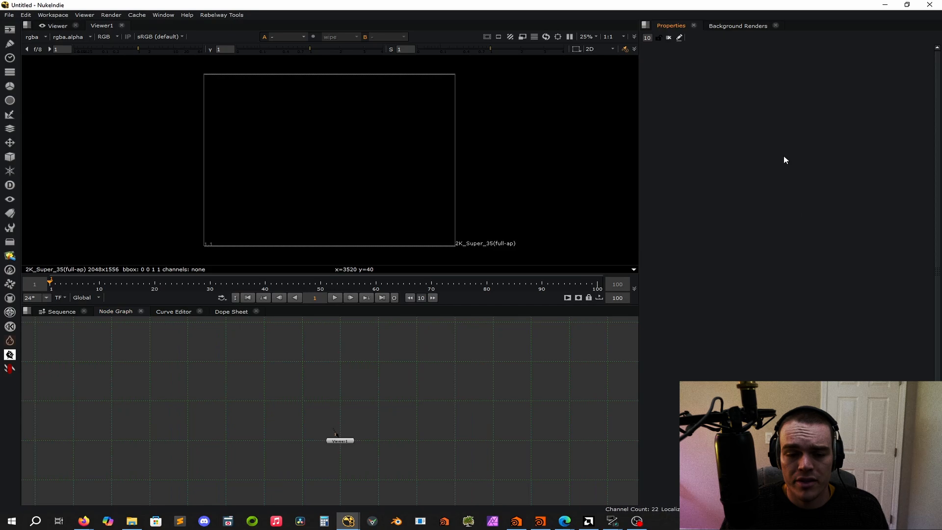
Step: Open the project settings and set the frame rate to 23.98 fps
key("s")
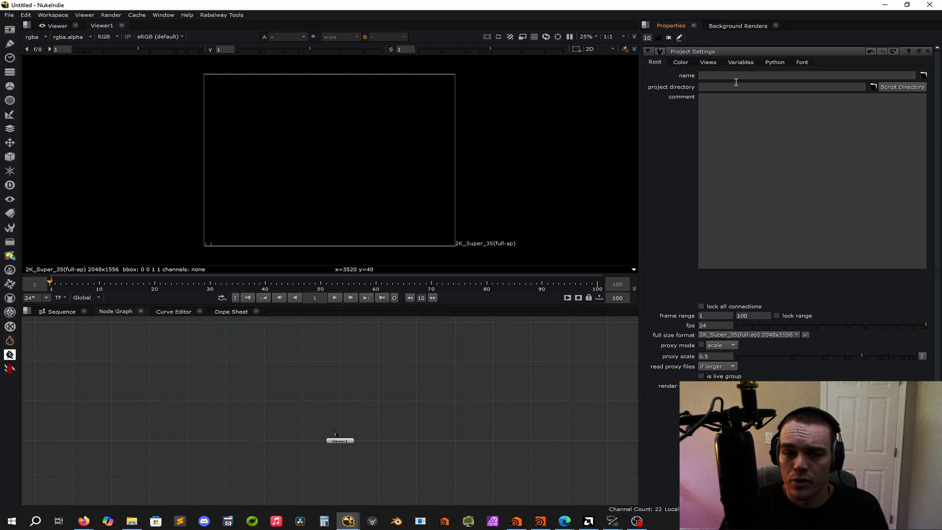
left_click(714, 325)
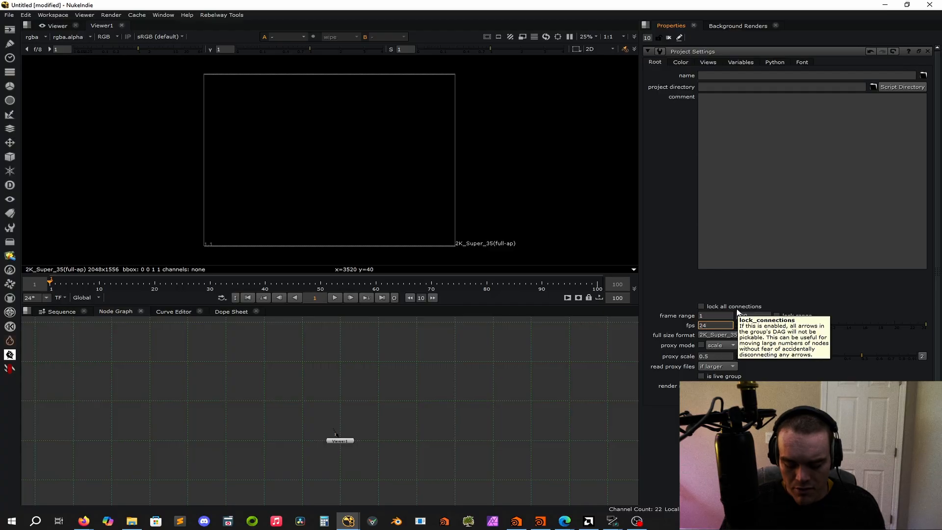
type("3.98")
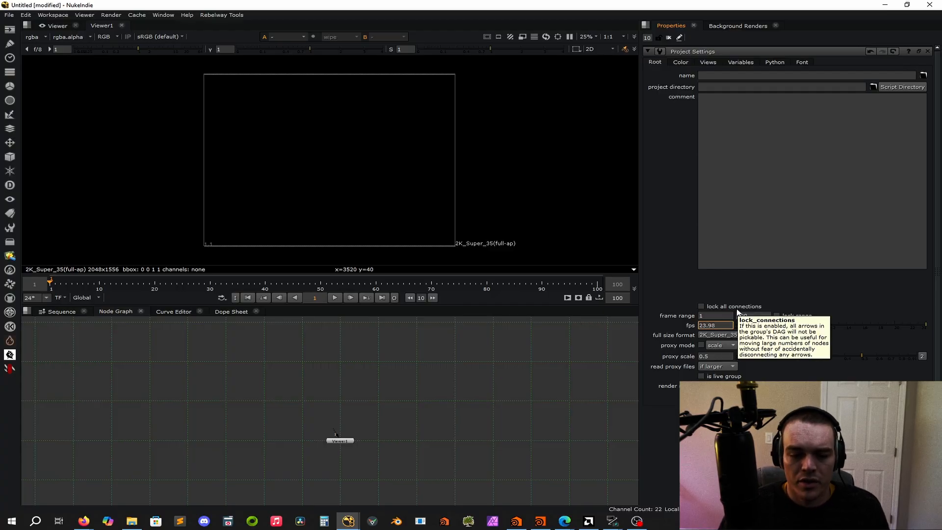
key("Return")
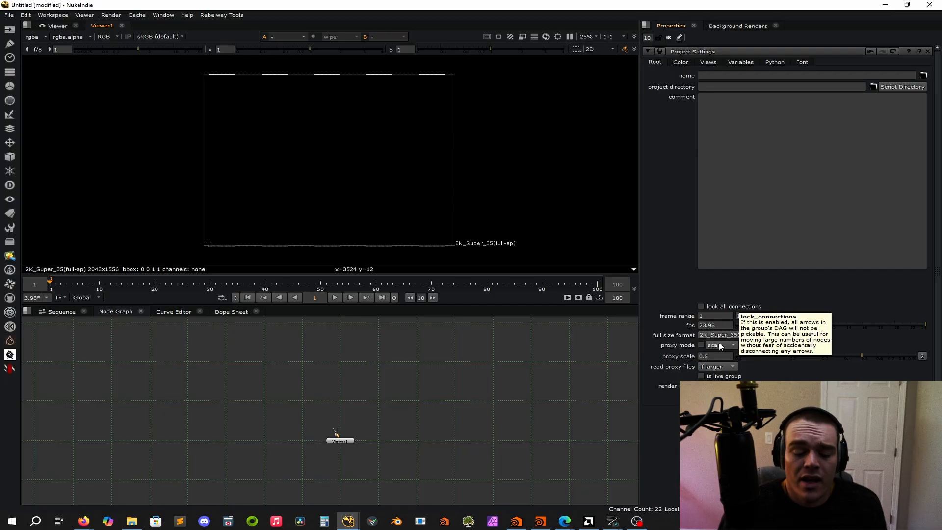
Step: Set the project's full size format to UHD_4K 3840x2160 and fit the new frame in the viewer
left_click(754, 334)
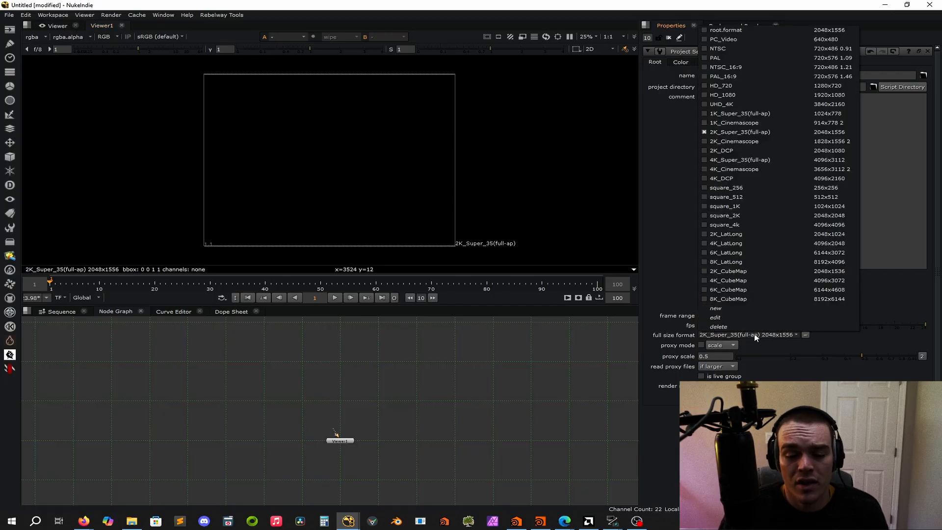
left_click(781, 369)
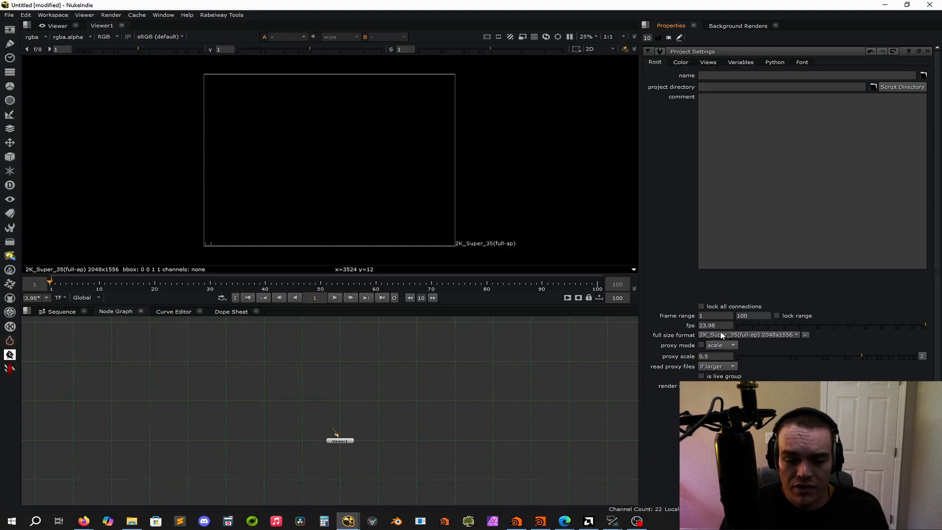
left_click(777, 333)
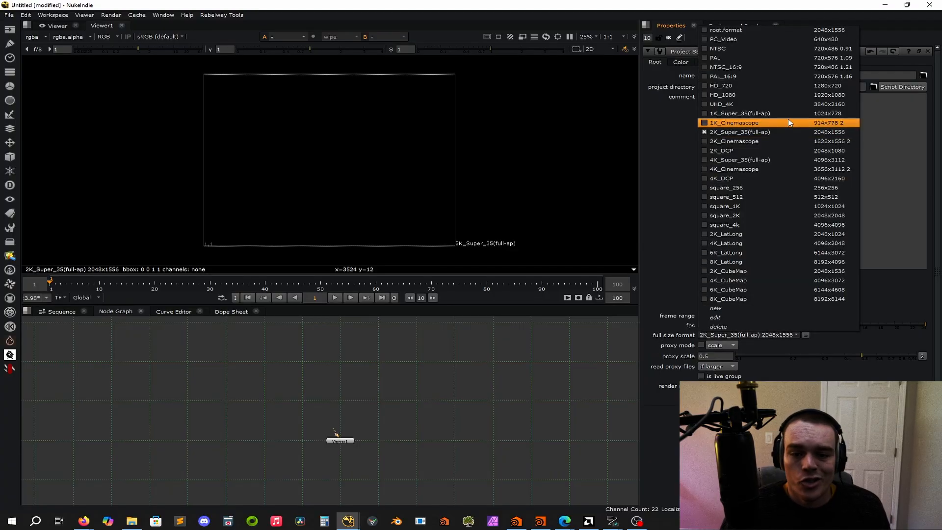
left_click(802, 104)
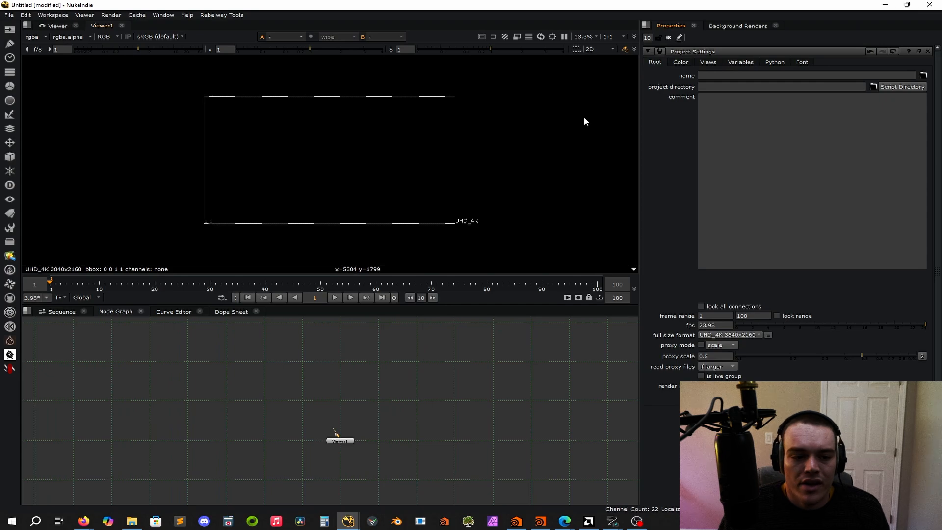
key("f")
scroll(580, 144, "down", 1)
key("f")
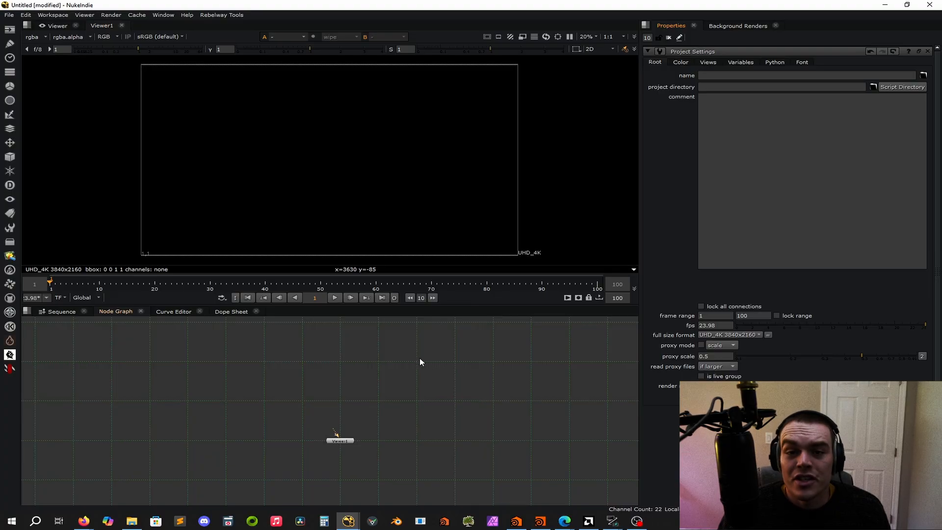
left_click(62, 311)
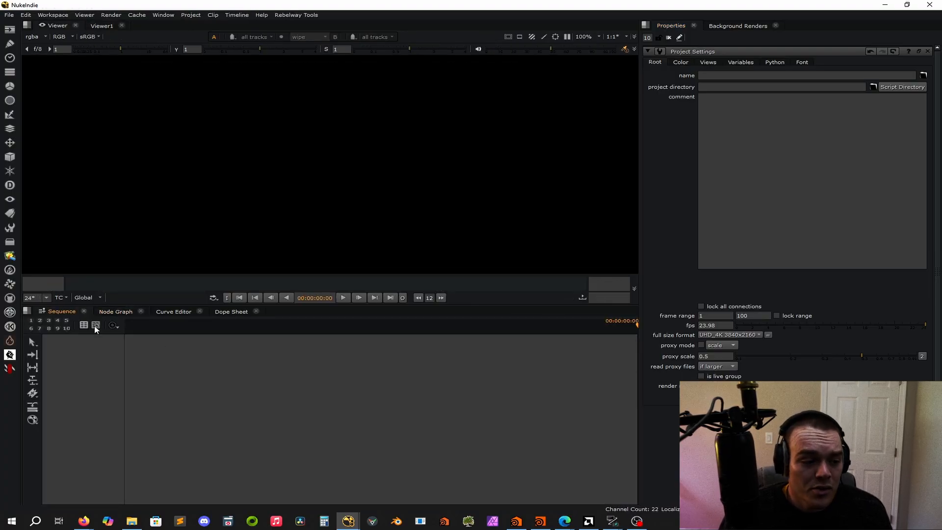
left_click(117, 311)
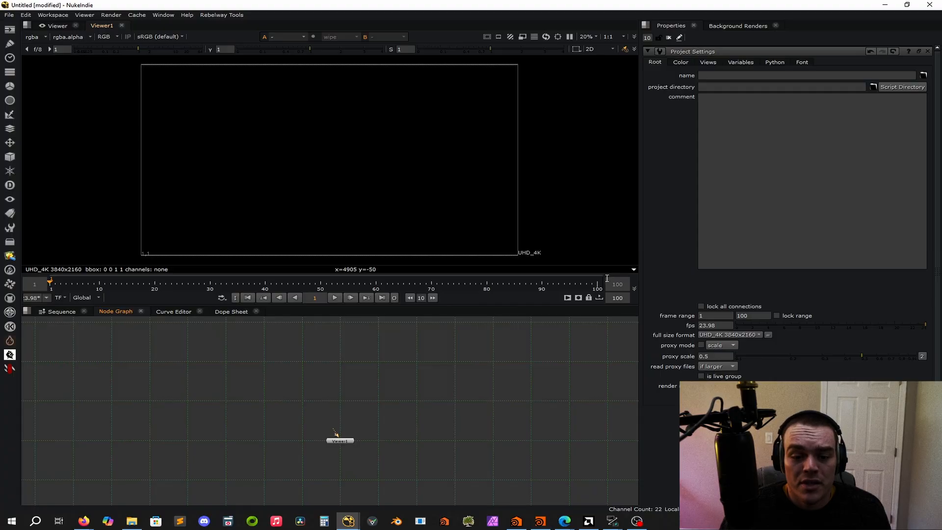
left_click_drag(706, 325, 726, 329)
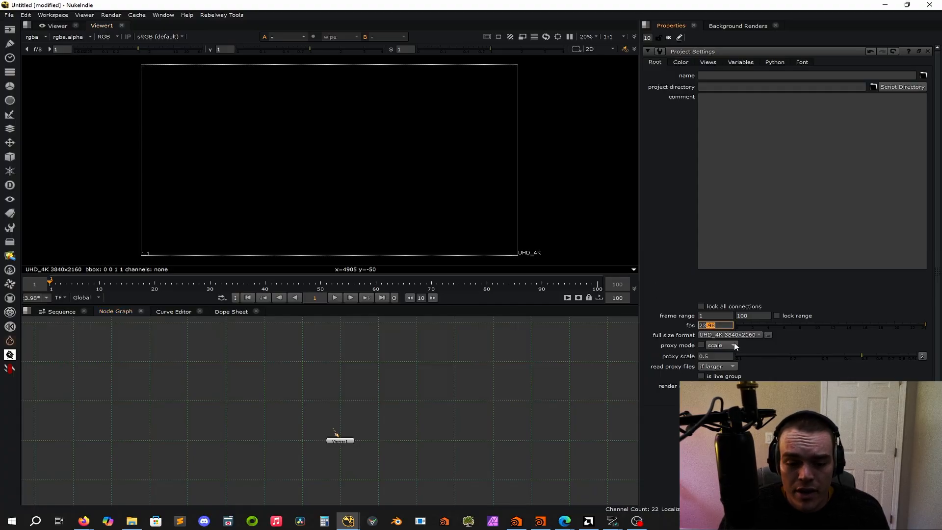
left_click(726, 336)
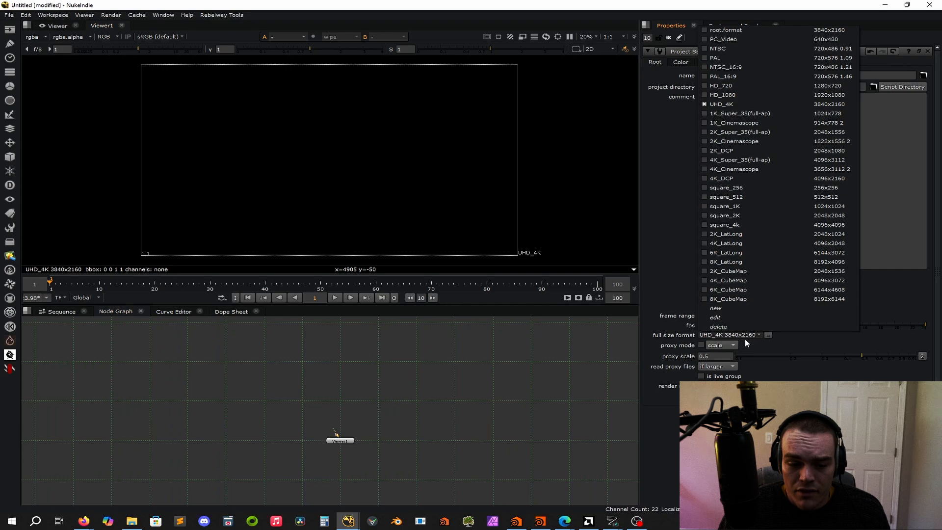
left_click(752, 355)
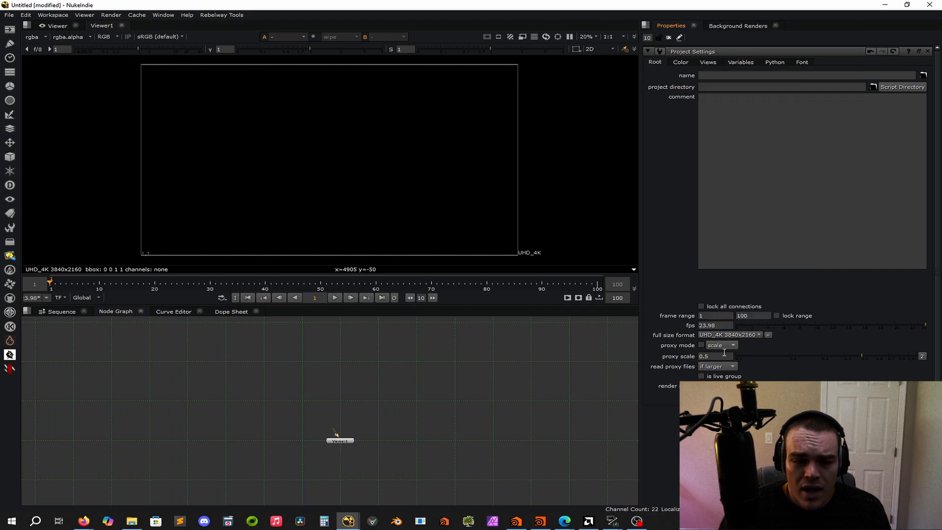
Step: Set the project's OCIO config to the ACES option fn-nuke_studio-config-v1.0.0_aces-v1.3_ocio-v2.1
left_click(680, 62)
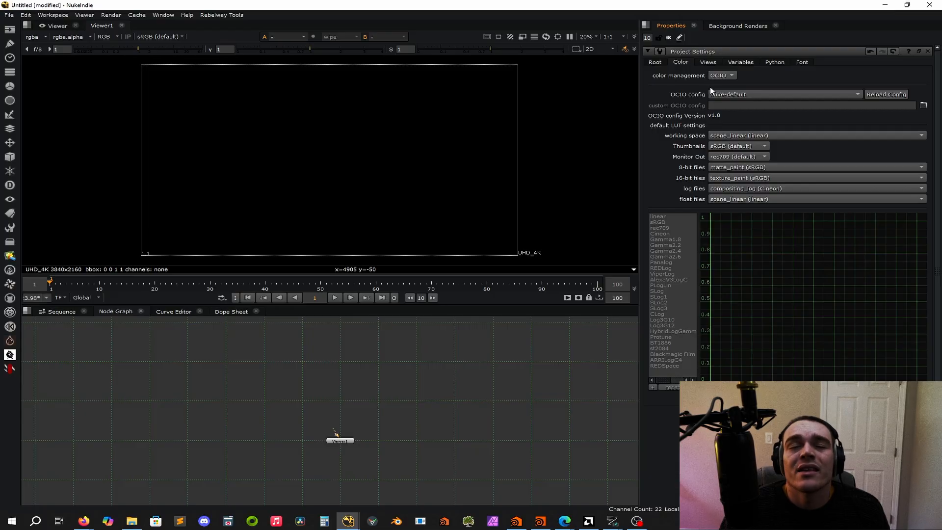
left_click(767, 94)
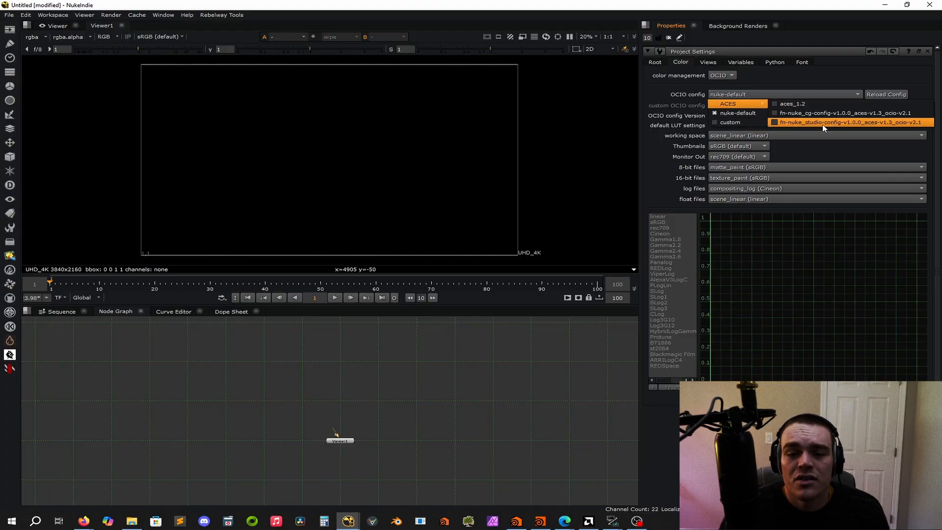
left_click(857, 122)
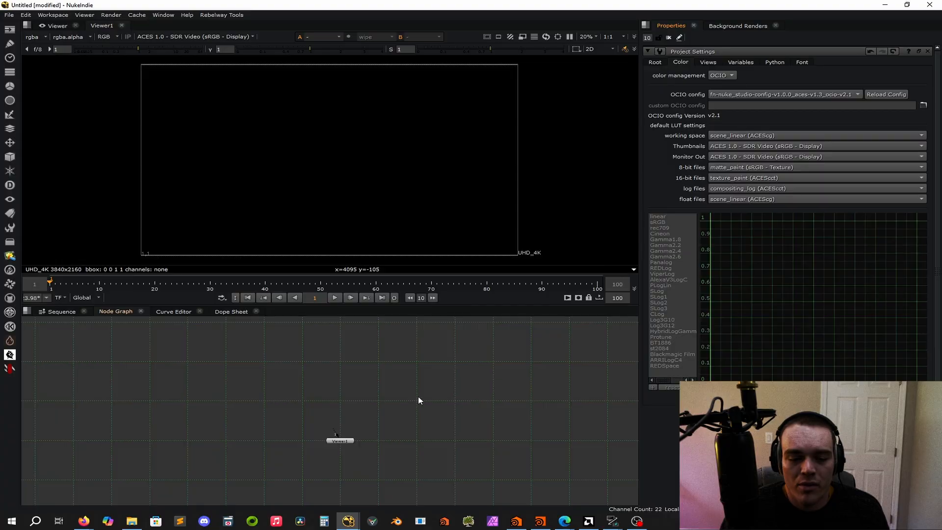
middle_click_drag(418, 400, 421, 423)
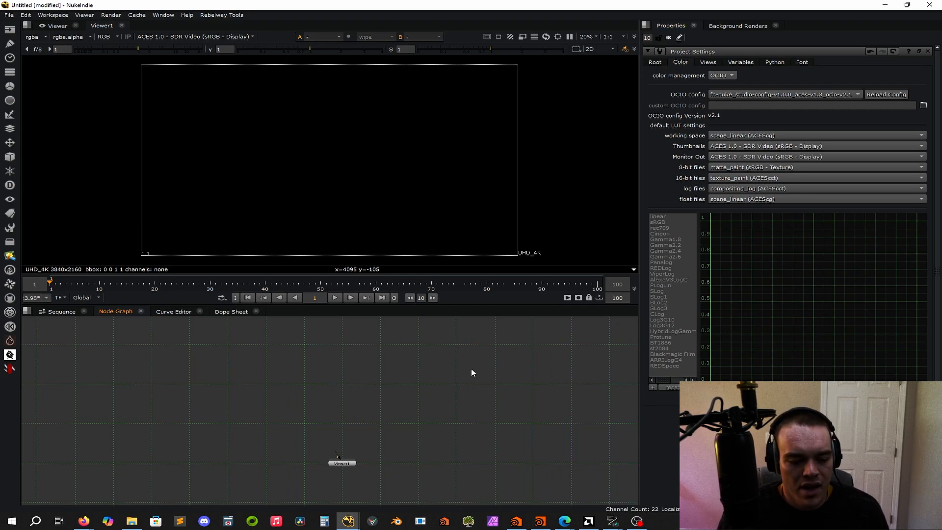
key("f")
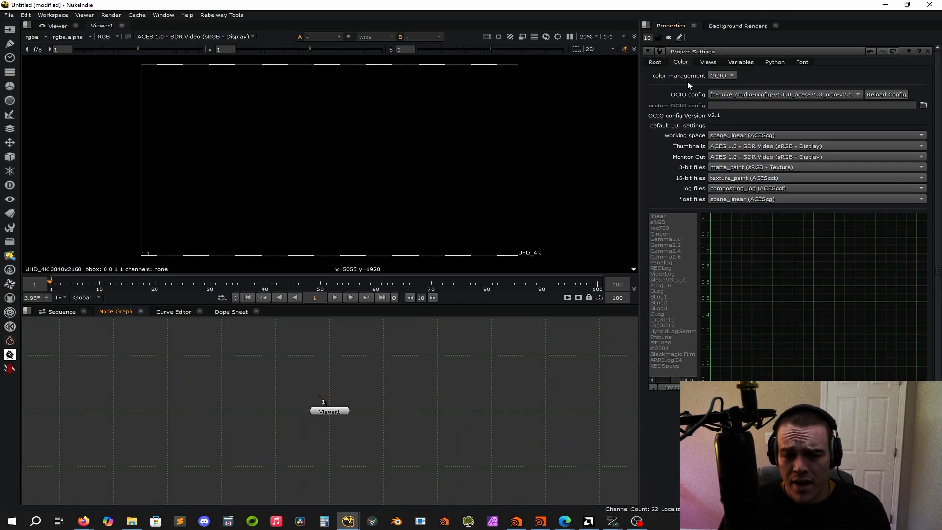
left_click(655, 62)
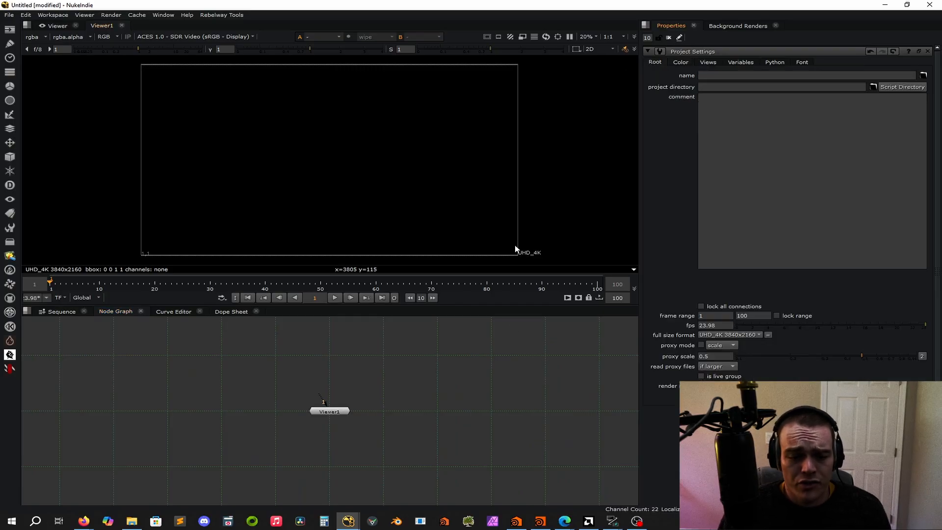
middle_click_drag(424, 361, 430, 432)
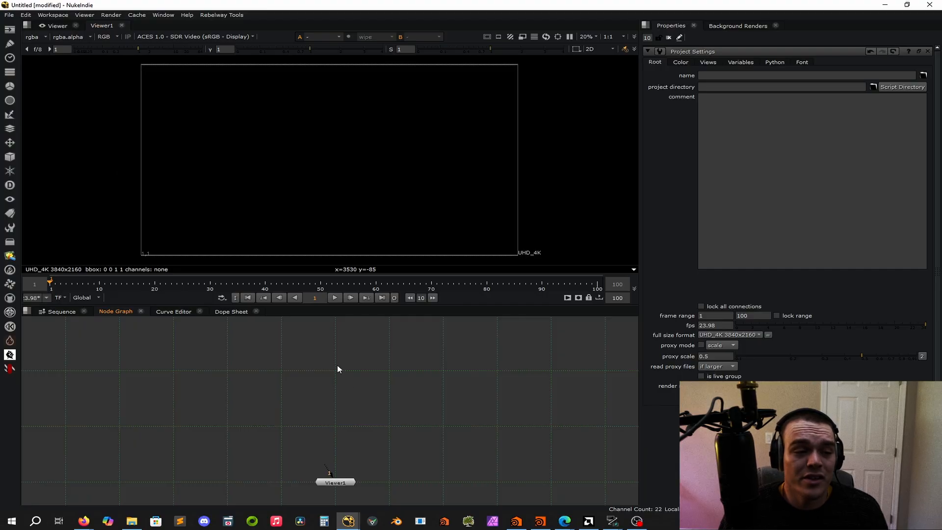
Step: Add a Read node loading A_0002C005_250807_110121_p1DP3_V1-0004.mov from the swim project's VFX/Footy/VFX_clipz folder on the Z drive
left_click(10, 30)
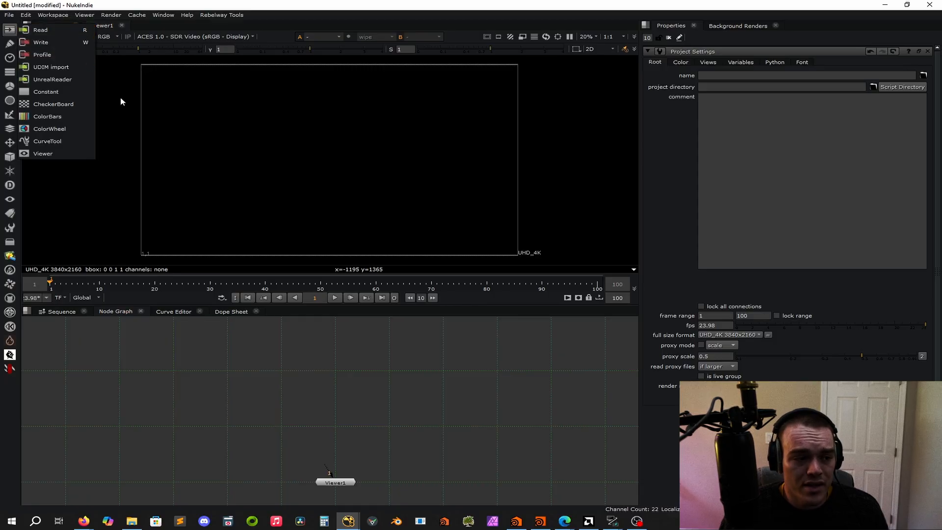
left_click(352, 378)
key("r")
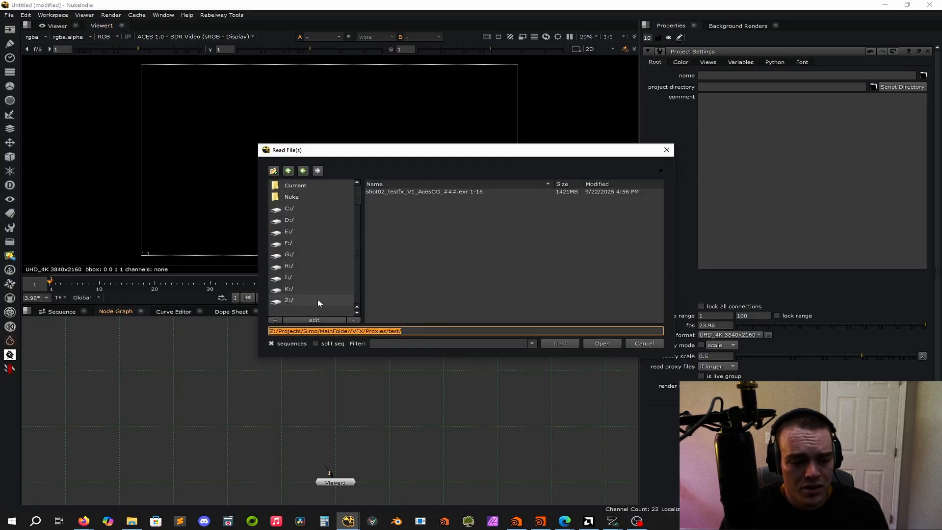
double_click(401, 214)
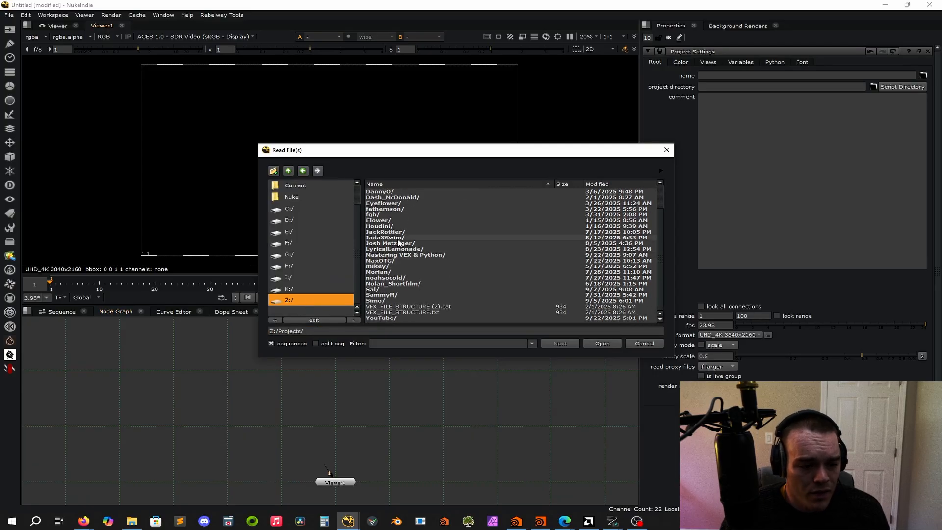
double_click(418, 239)
double_click(387, 191)
double_click(384, 196)
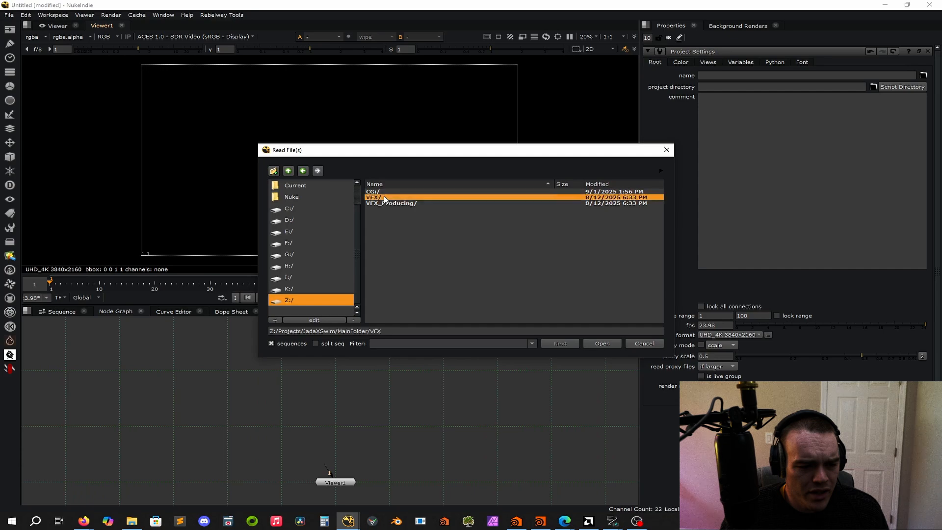
double_click(388, 203)
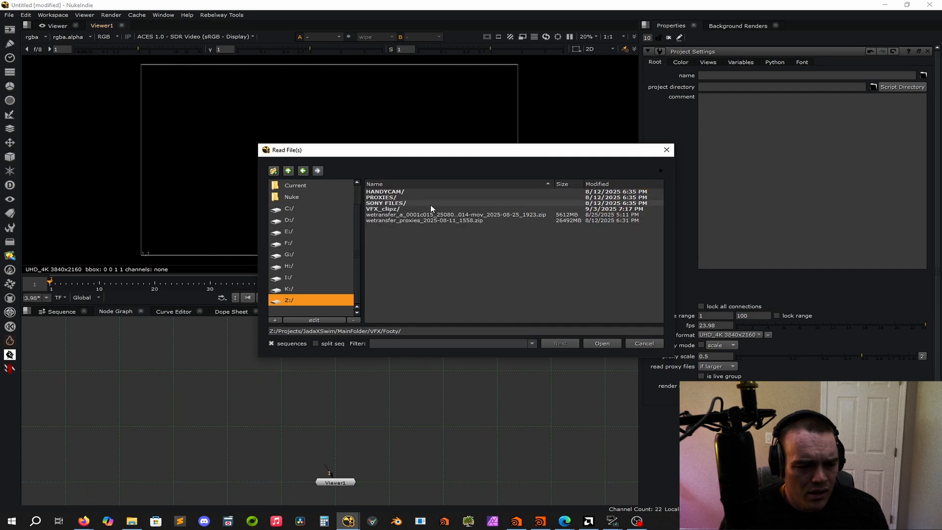
double_click(399, 209)
double_click(461, 209)
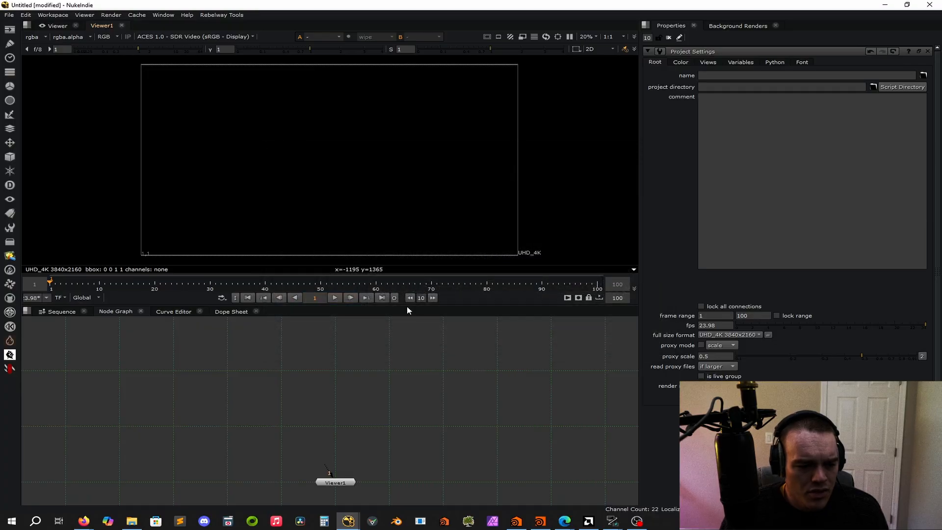
left_click(473, 432)
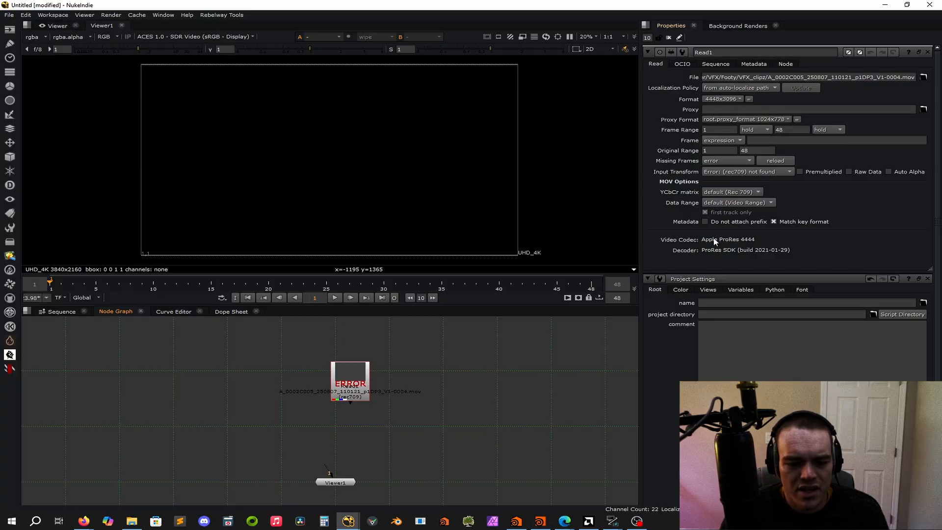
Step: Set the project's full size format to 4448x3096 to match the imported clip
scroll(734, 235, "down", 5)
left_click(745, 430)
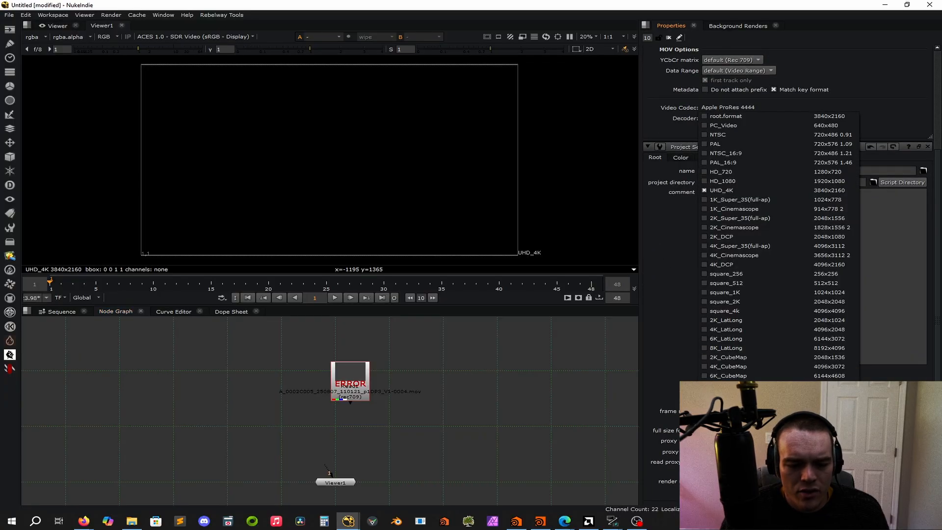
left_click(726, 394)
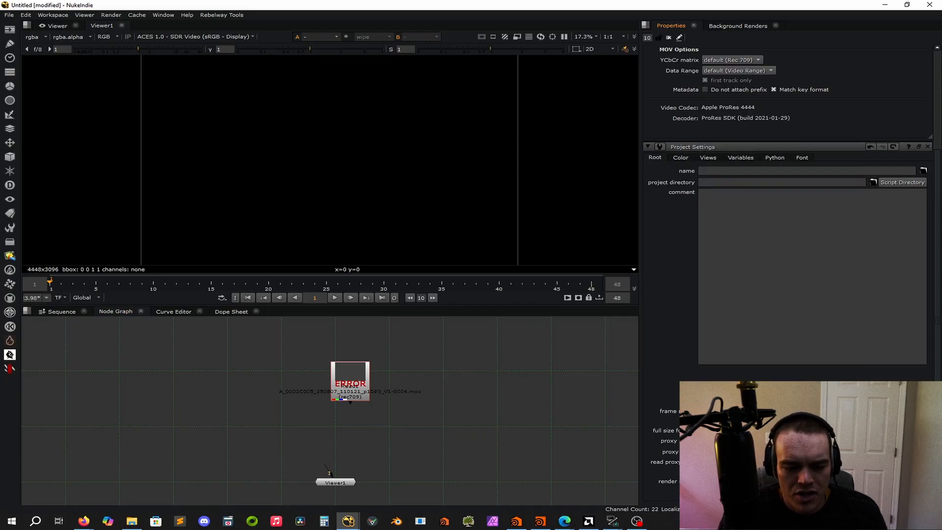
scroll(753, 100, "up", 3)
scroll(741, 86, "down", 3)
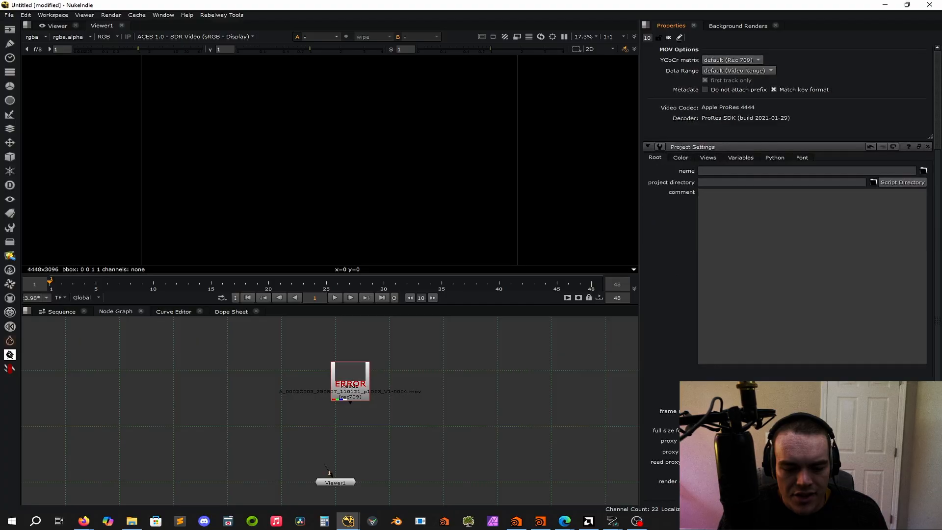
left_click(740, 430)
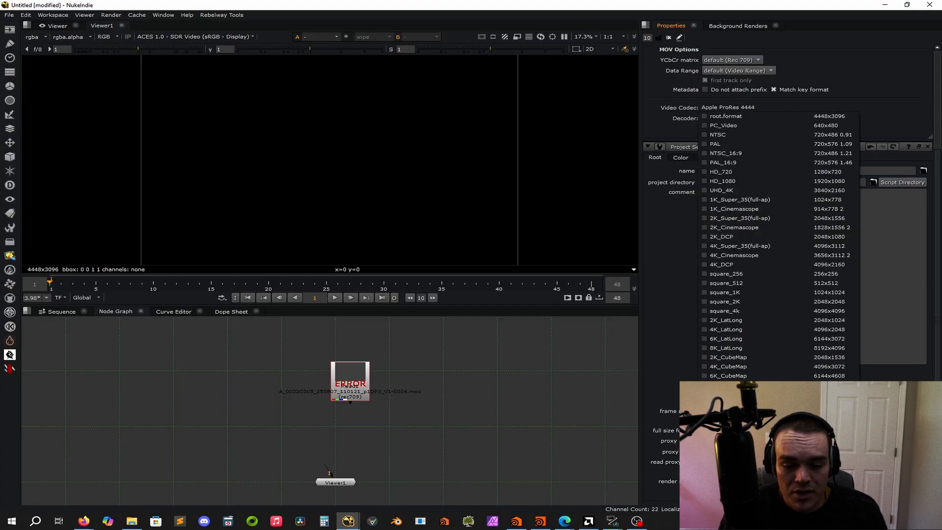
left_click(375, 414)
Step: Connect the Read1 node to the viewer's first input and place it directly above the Viewer1 node
left_click(365, 379)
key("1")
left_click_drag(347, 383, 333, 365)
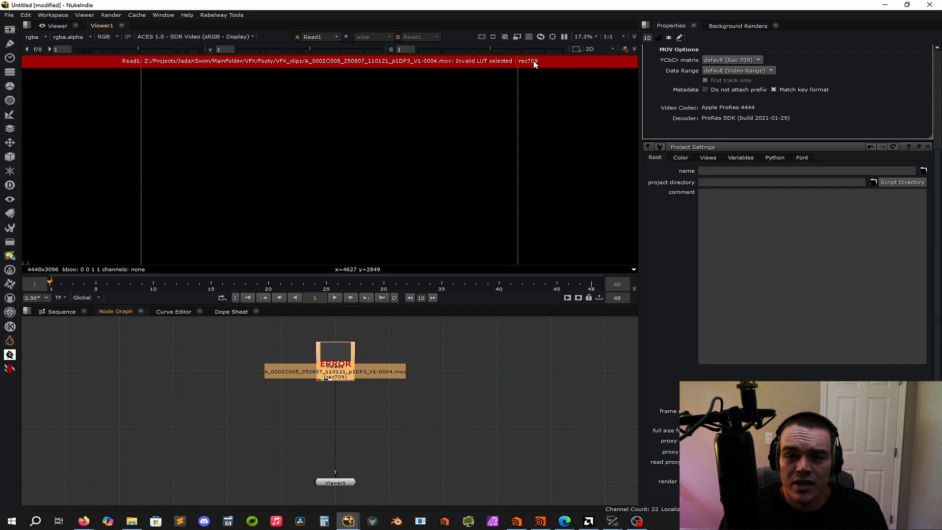
left_click(523, 327)
Step: Open Read1's properties and set its input transform to the Utility colorspace Gamma 1.8 Rec.709 - Texture
double_click(335, 363)
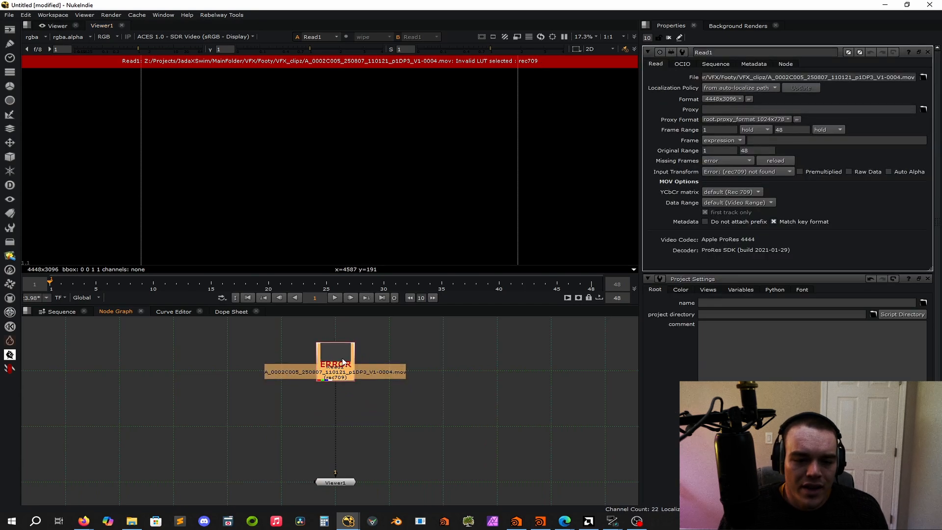
left_click(765, 173)
mouse_move(775, 273)
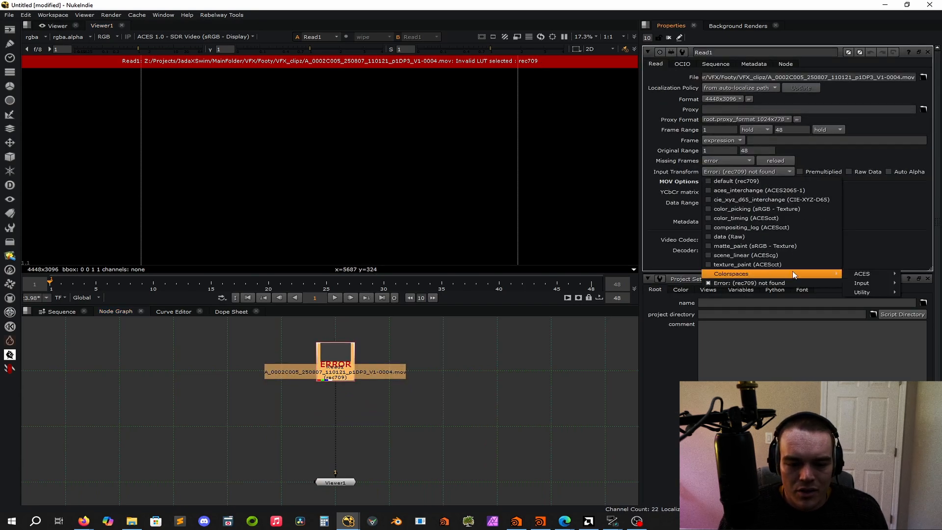
mouse_move(872, 292)
left_click(785, 329)
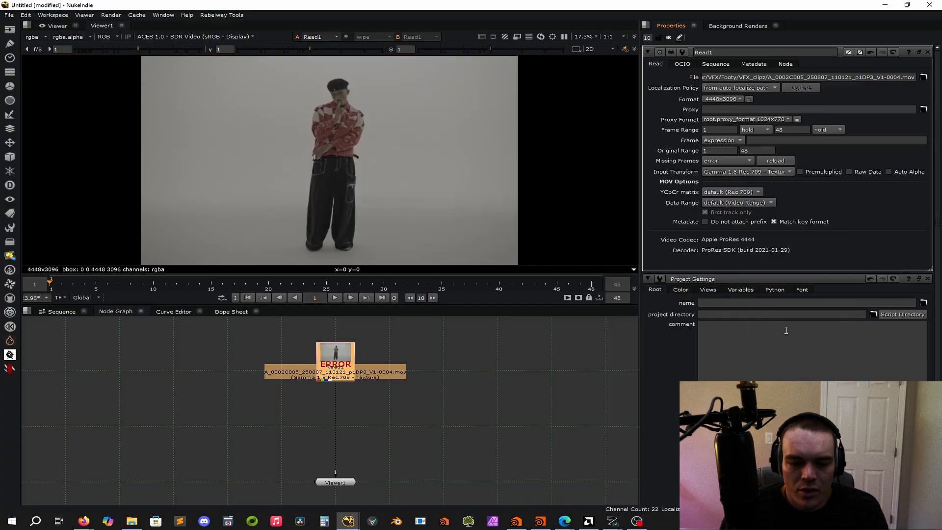
Step: Scrub the clip to frame 22 and view the whole frame in the viewer
left_click_drag(185, 285, 292, 287)
scroll(317, 87, "up", 3)
scroll(444, 139, "down", 4)
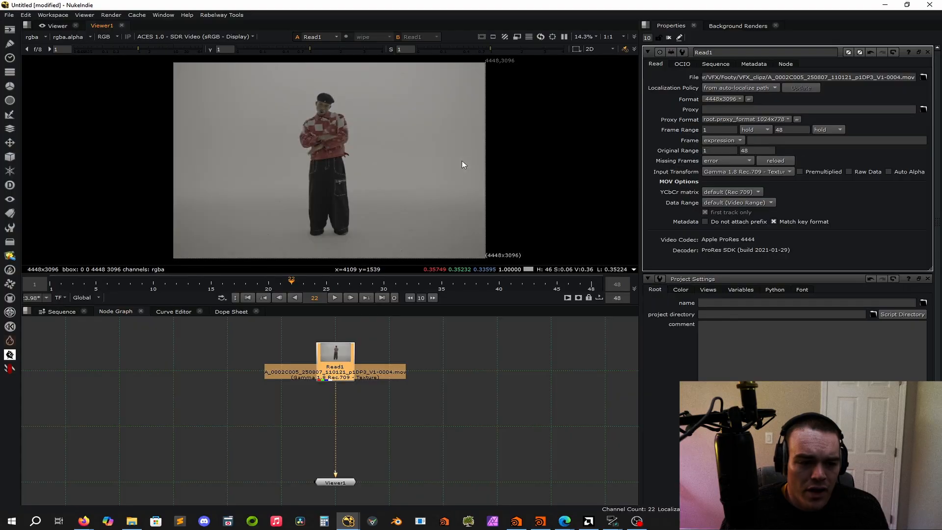
Step: Try the camera input transform ARRI LogC3 (EI800) on Read1 and inspect the subject up close in the viewer
left_click(760, 172)
mouse_move(795, 273)
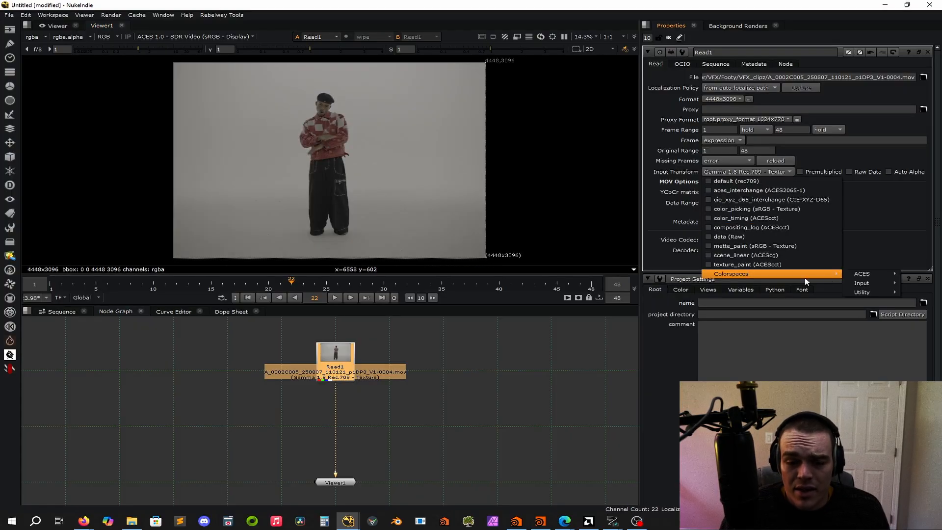
mouse_move(864, 285)
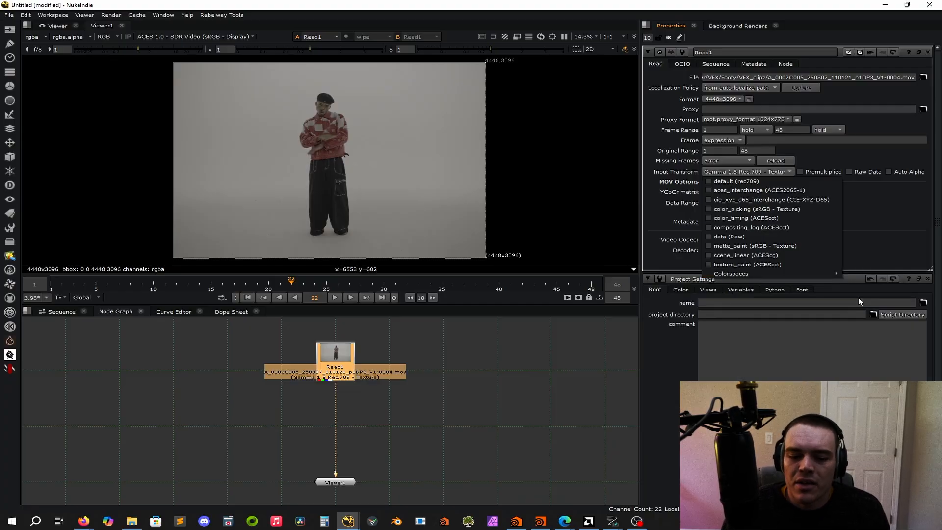
mouse_move(831, 274)
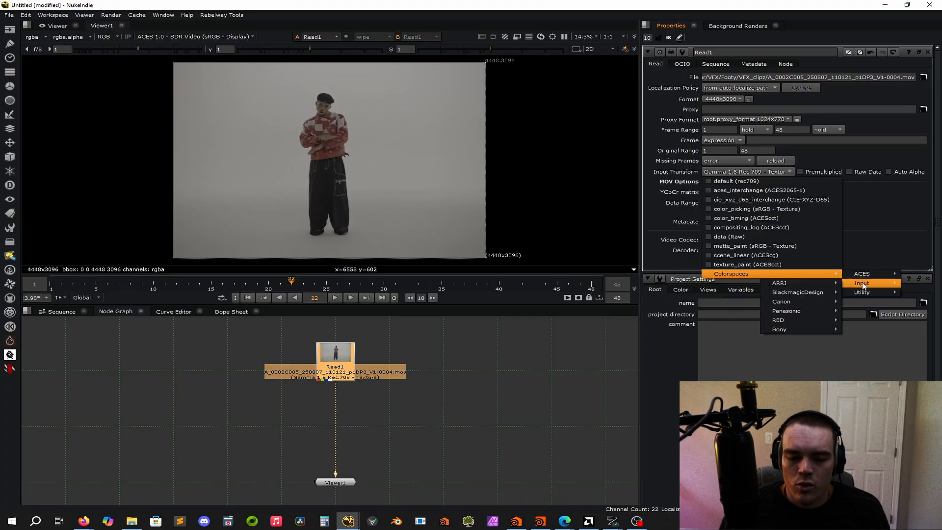
mouse_move(811, 287)
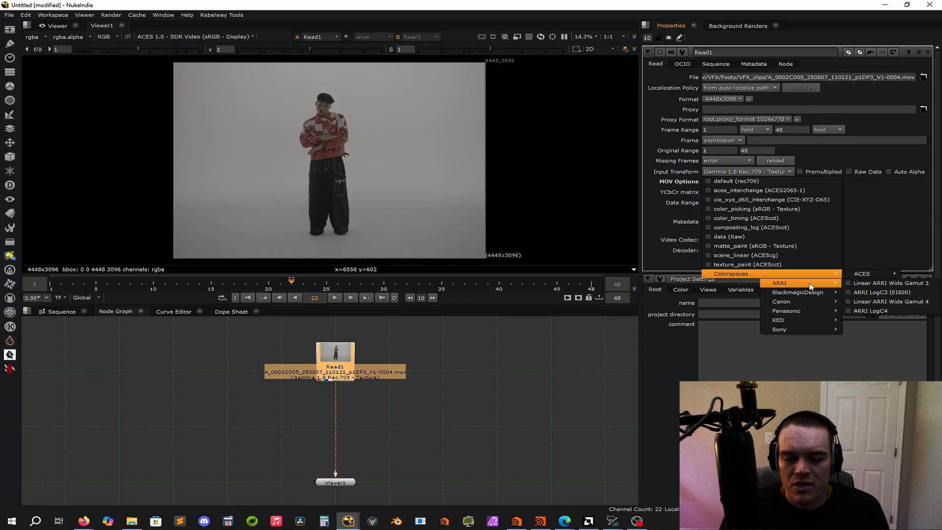
left_click(911, 294)
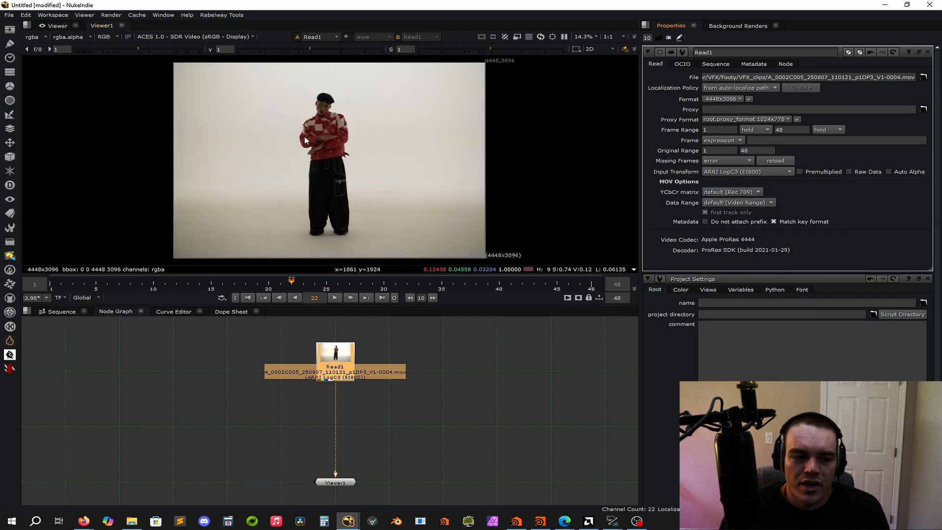
scroll(327, 87, "up", 2)
scroll(327, 87, "up", 3)
key("f")
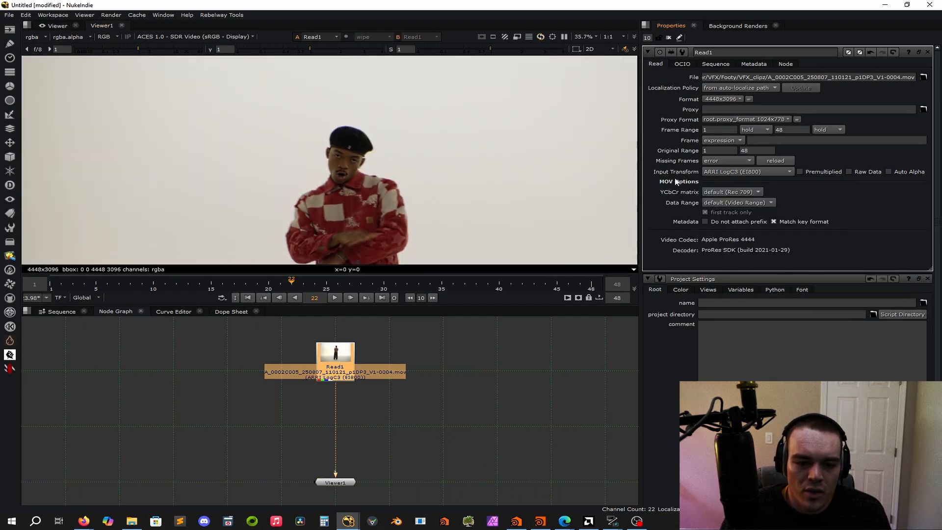
Step: Look through the camera colorspaces for Read1's input transform, then try matte_paint (sRGB - Texture)
left_click(736, 172)
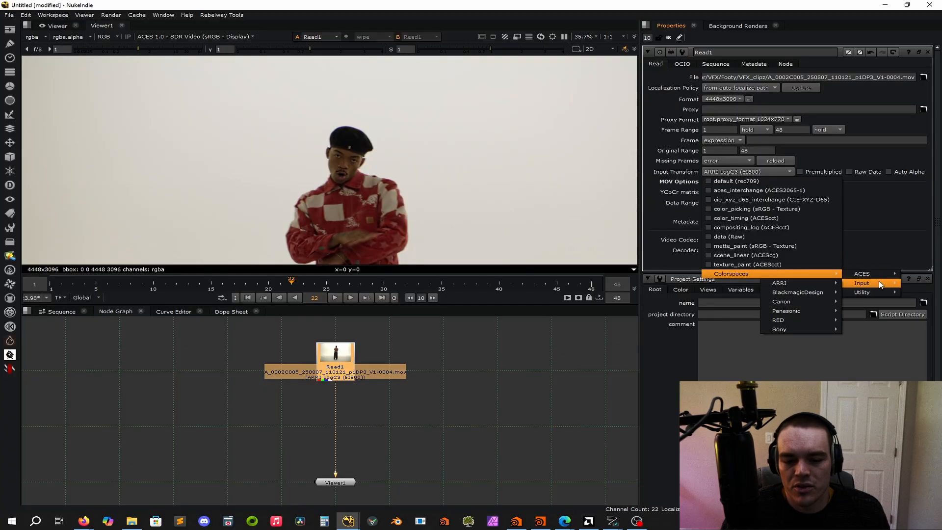
mouse_move(809, 312)
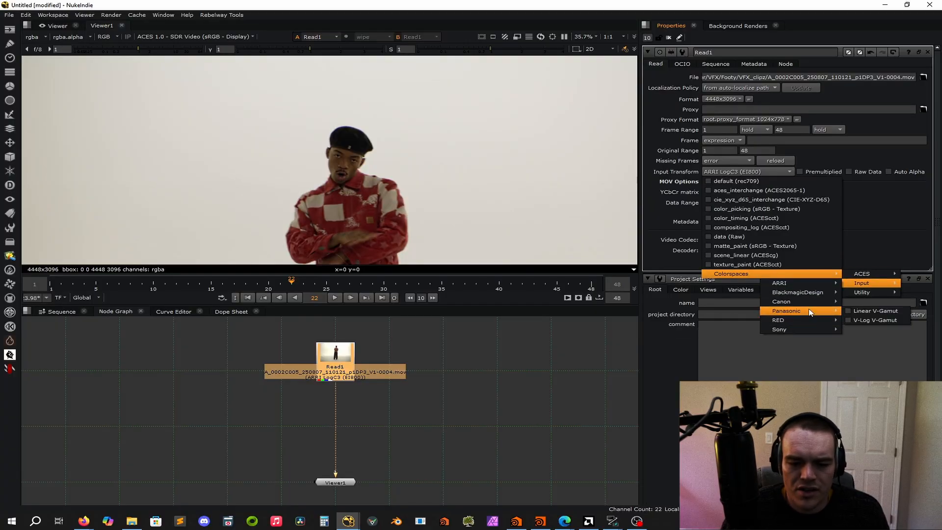
mouse_move(779, 329)
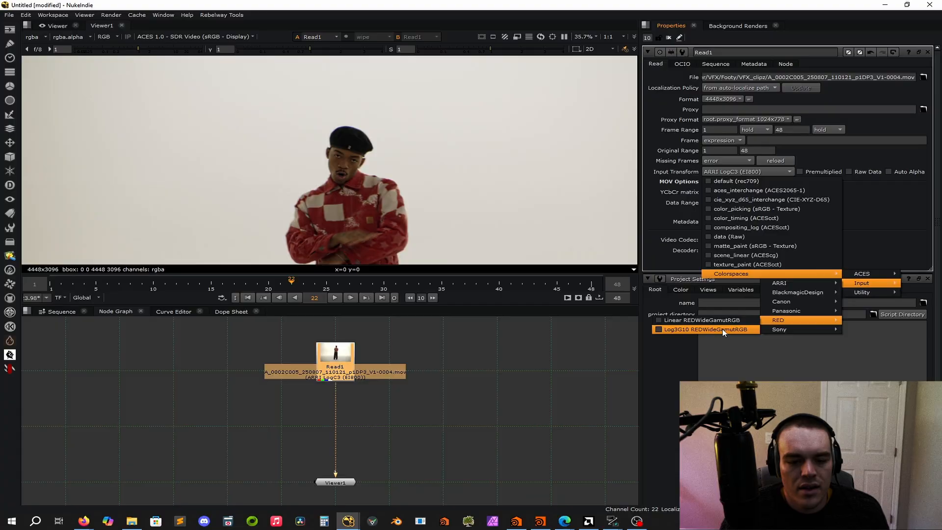
mouse_move(809, 285)
mouse_move(884, 271)
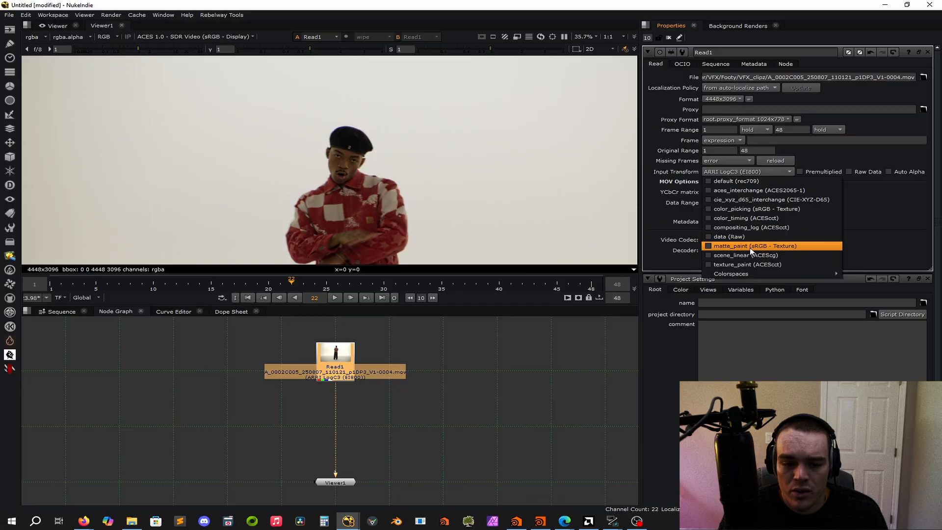
left_click(789, 246)
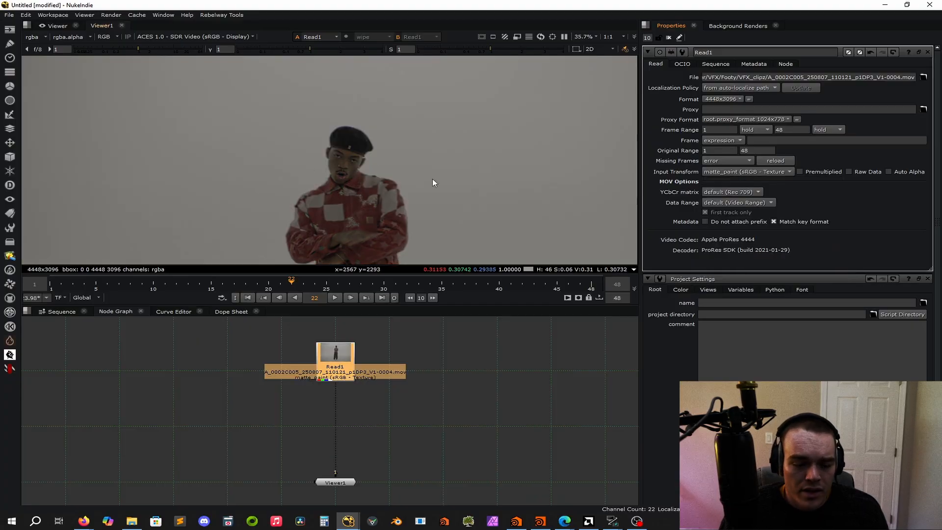
Step: Switch Read1's input transform back to Gamma 1.8 Rec.709 - Texture
left_click(767, 173)
left_click(769, 329)
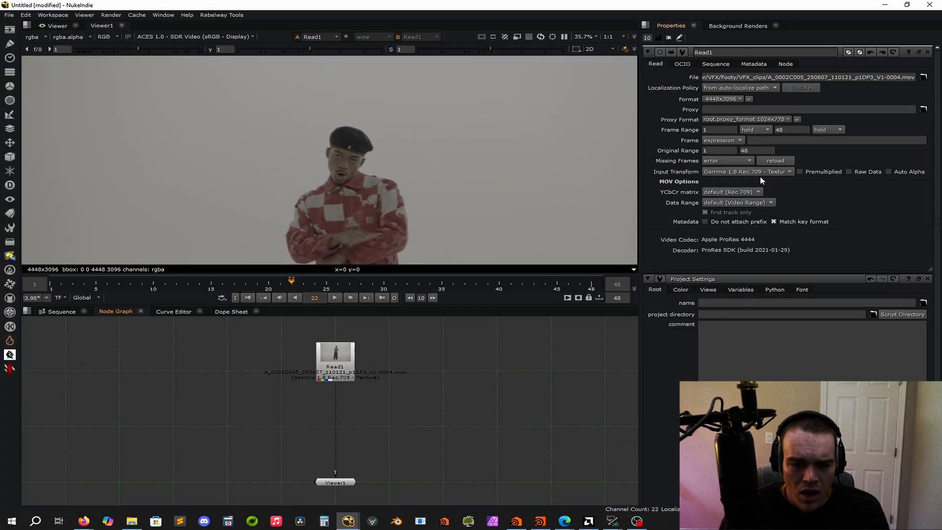
Step: Set Read1's input transform to the camera colorspace ARRI LogC3 (EI800)
left_click(748, 171)
mouse_move(798, 292)
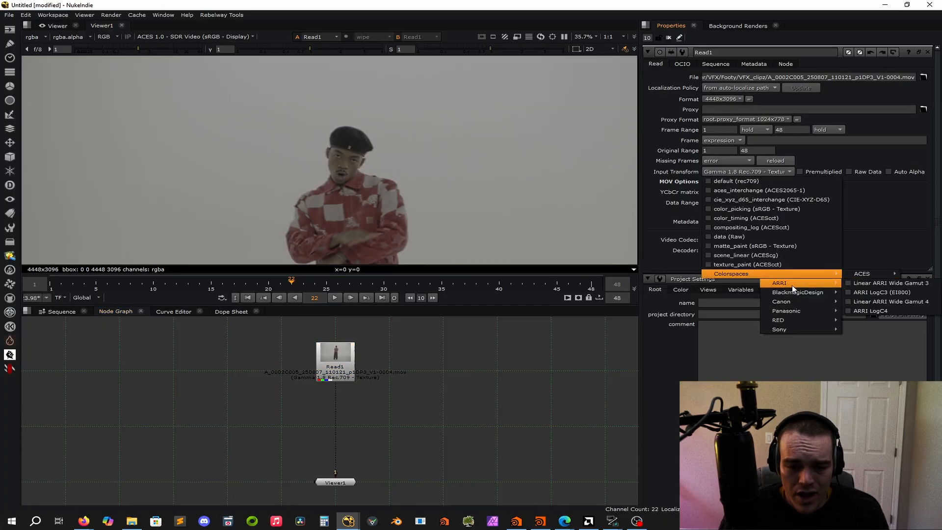
left_click(868, 285)
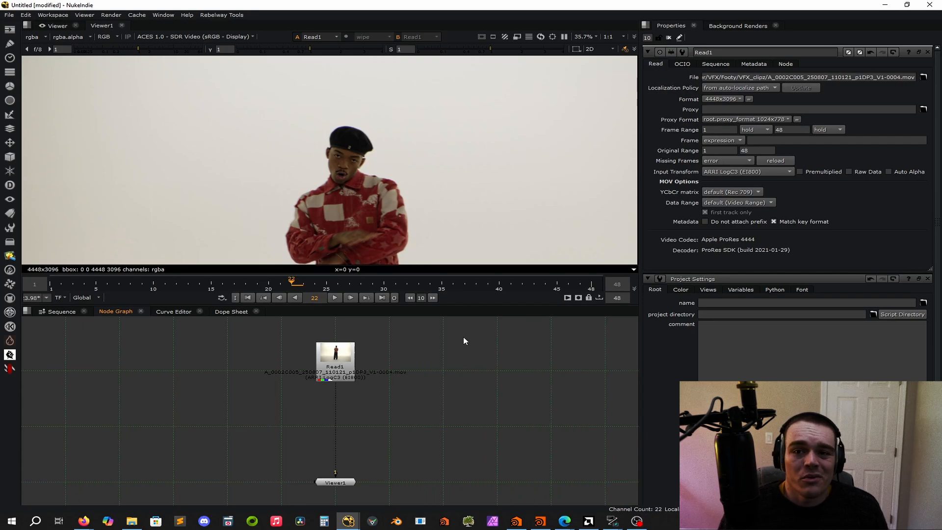
scroll(414, 369, "down", 2)
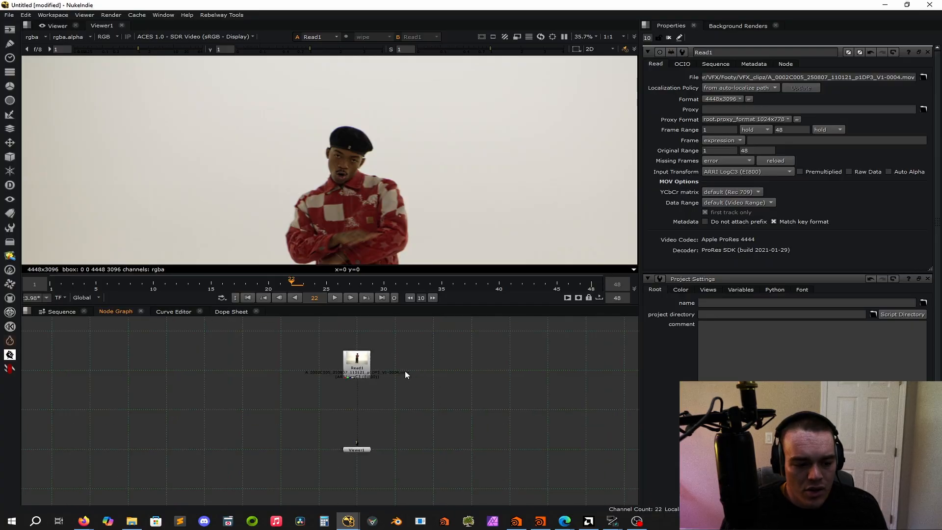
scroll(469, 401, "down", 3)
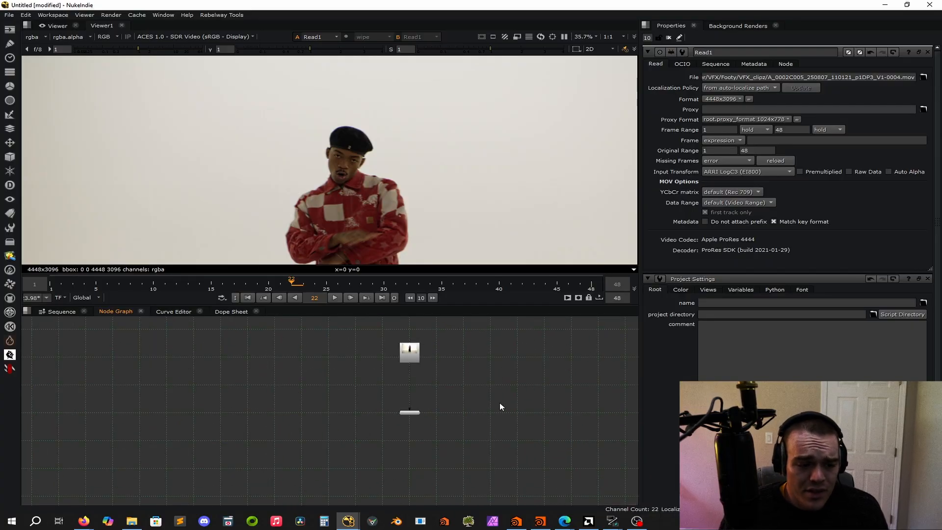
key("f")
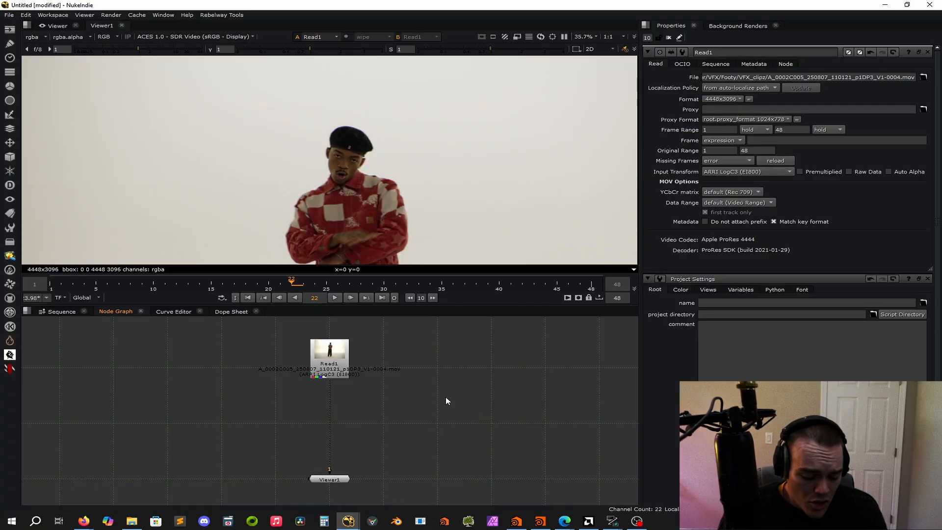
left_click(343, 360)
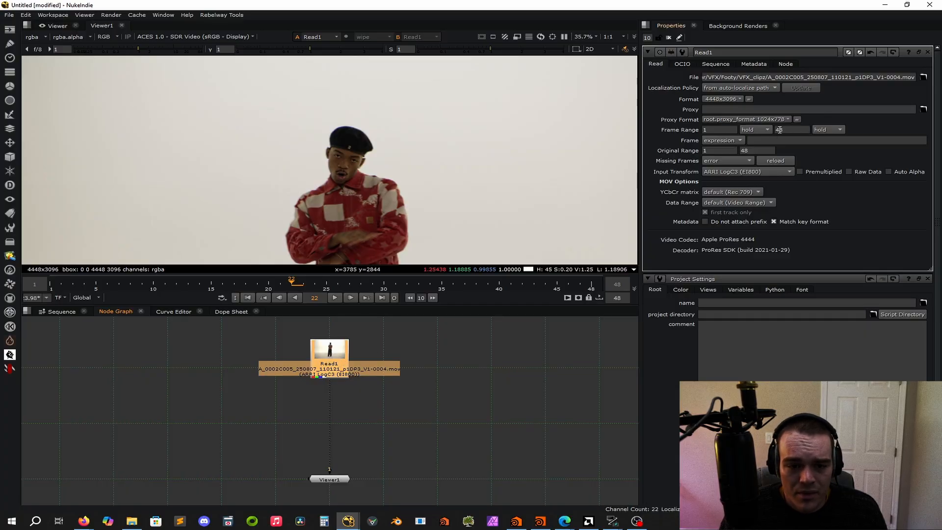
scroll(679, 372, "down", 3)
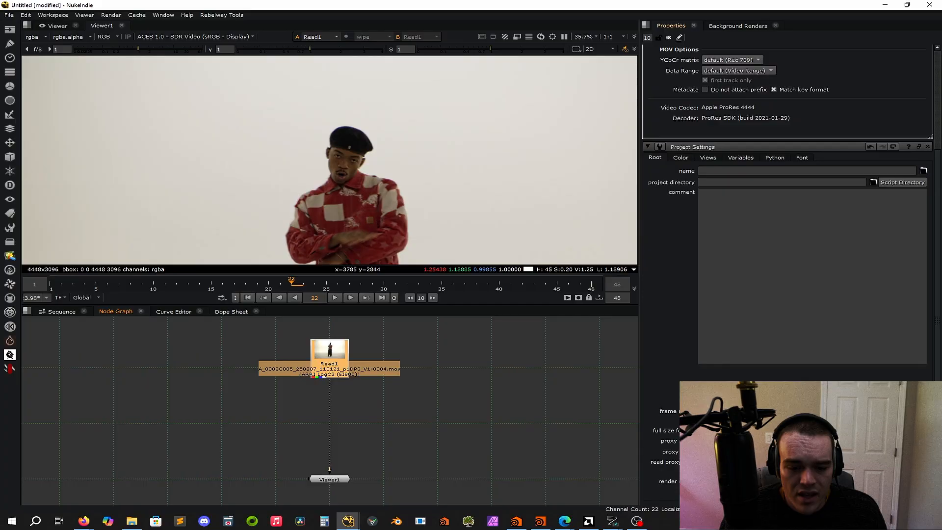
Step: Add a Write node below Read1 in the node graph and connect it between Read1 and the viewer
left_click(496, 399)
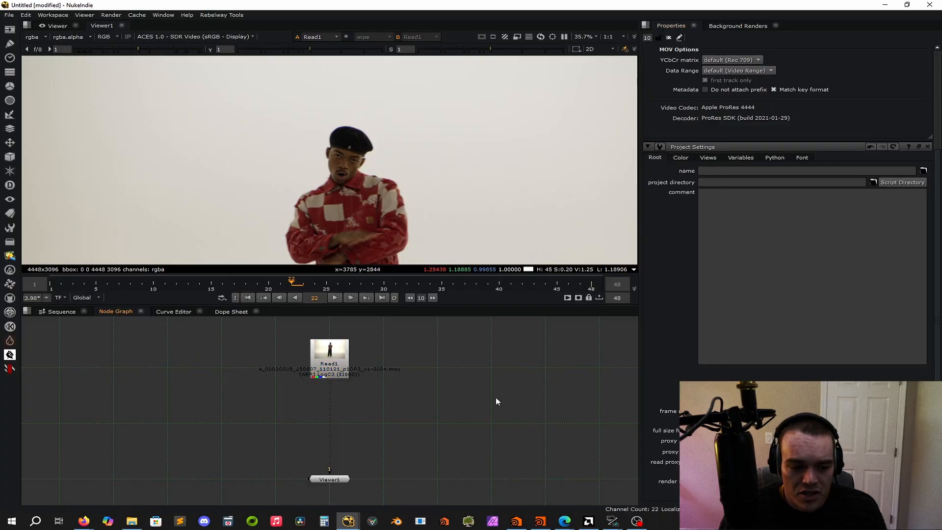
key("w")
left_click_drag(521, 398, 336, 402)
left_click(387, 404)
left_click_drag(322, 363, 322, 348)
left_click(444, 385)
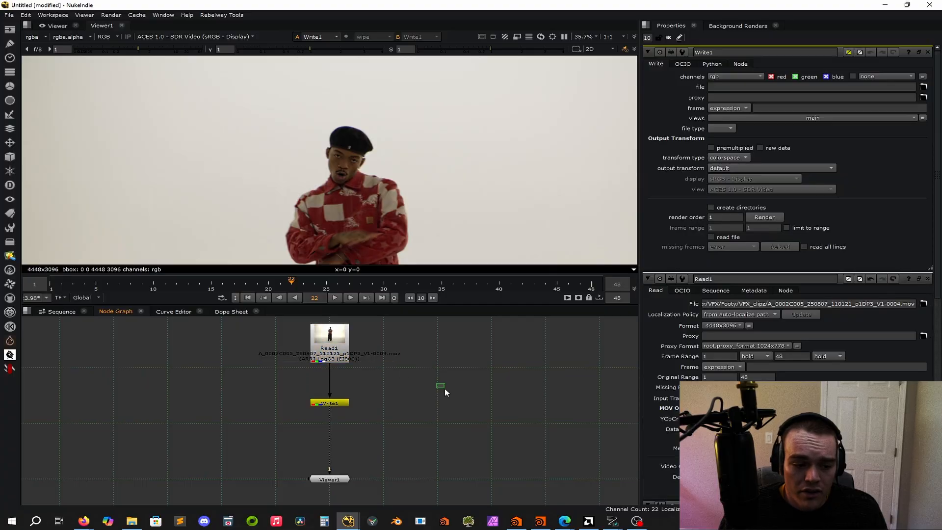
Step: Set the channels of Write1 to rgba
left_click(332, 403)
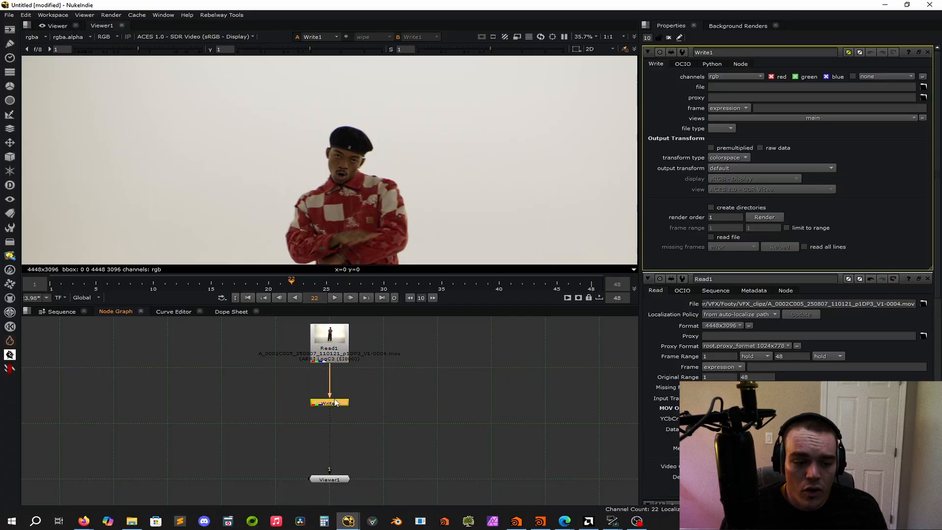
left_click(734, 76)
left_click(725, 103)
Step: Inspect the alpha, red, green and blue channels of the clip separately in the viewer and return to full RGB
key("a")
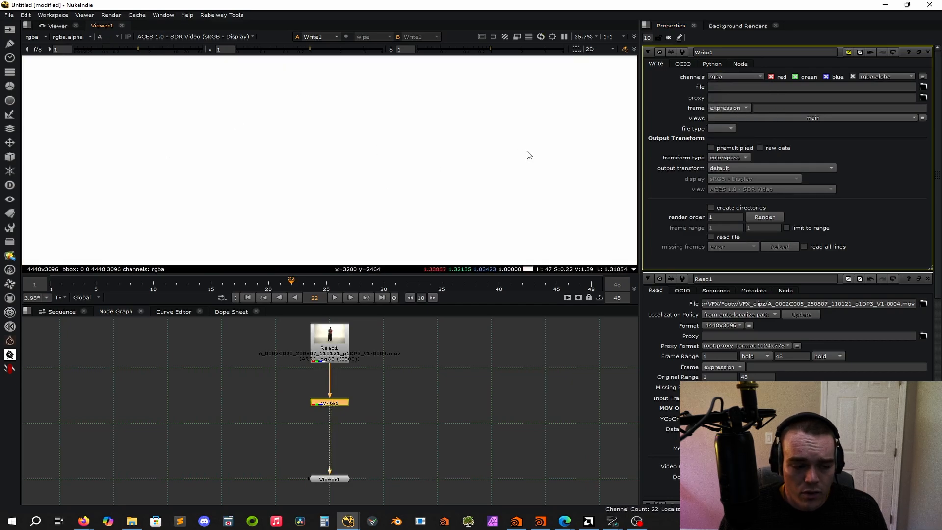
key("a")
key("a")
key("a")
key("a")
key("a")
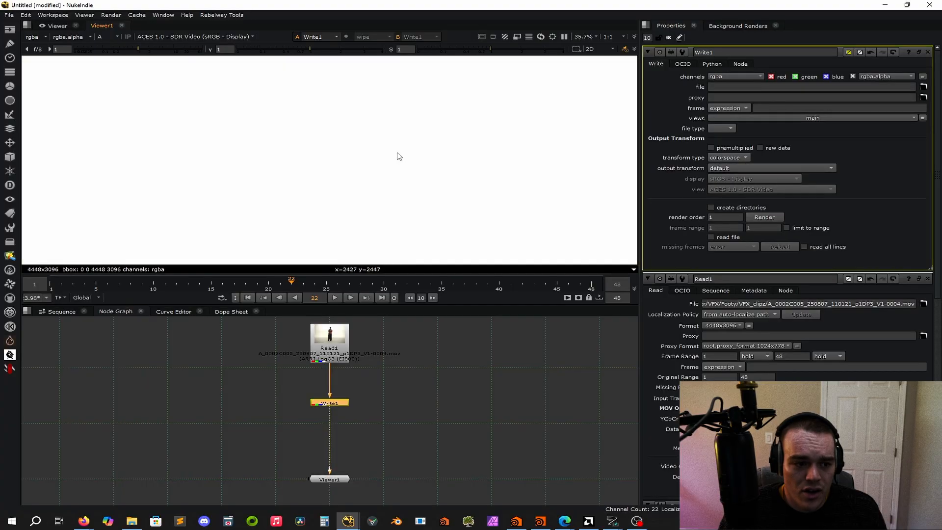
key("r")
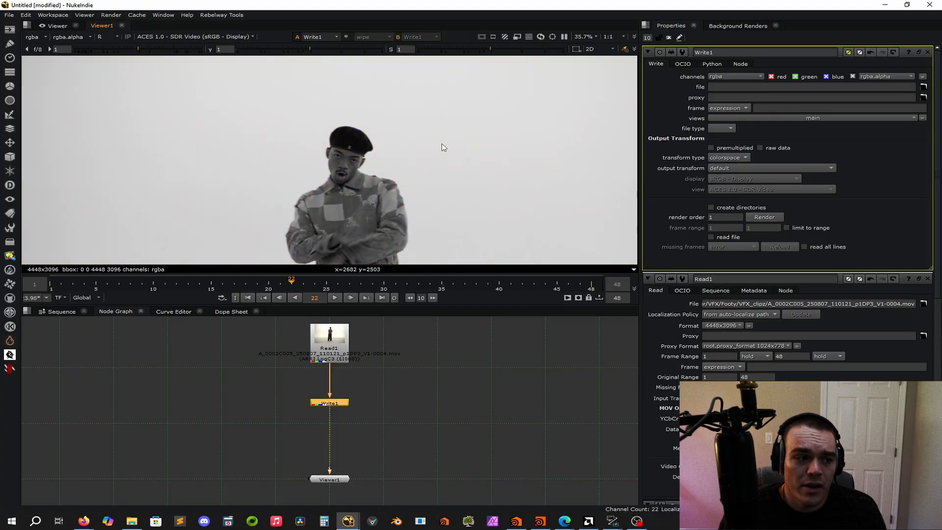
key("g")
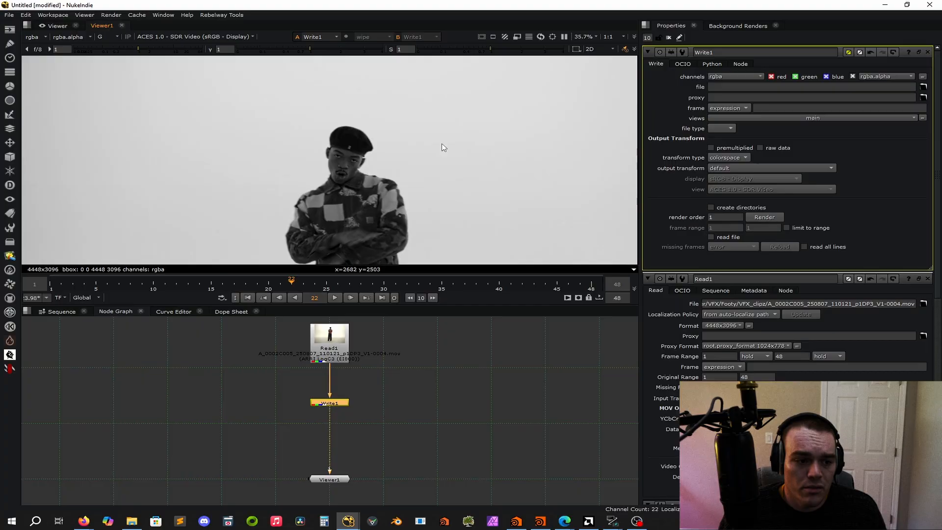
key("b")
key("a")
key("a")
key("a")
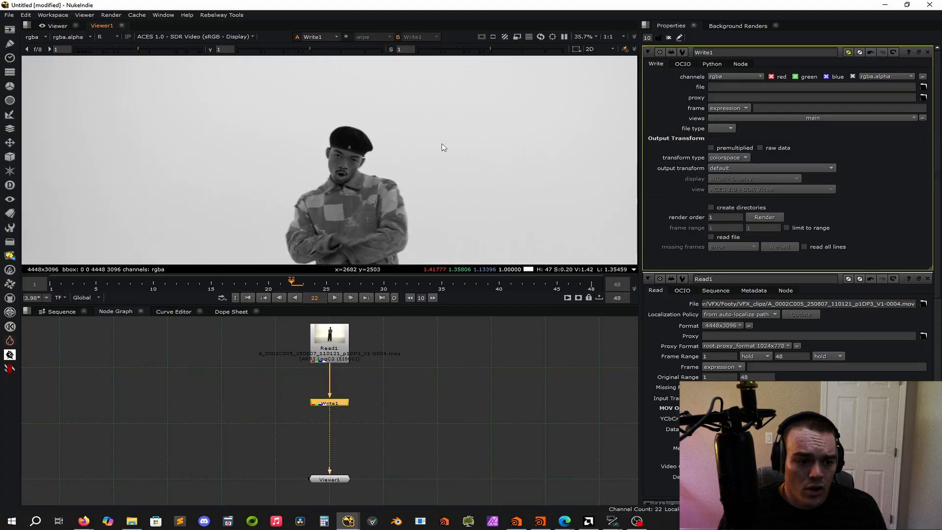
key("a")
key("a")
key("a")
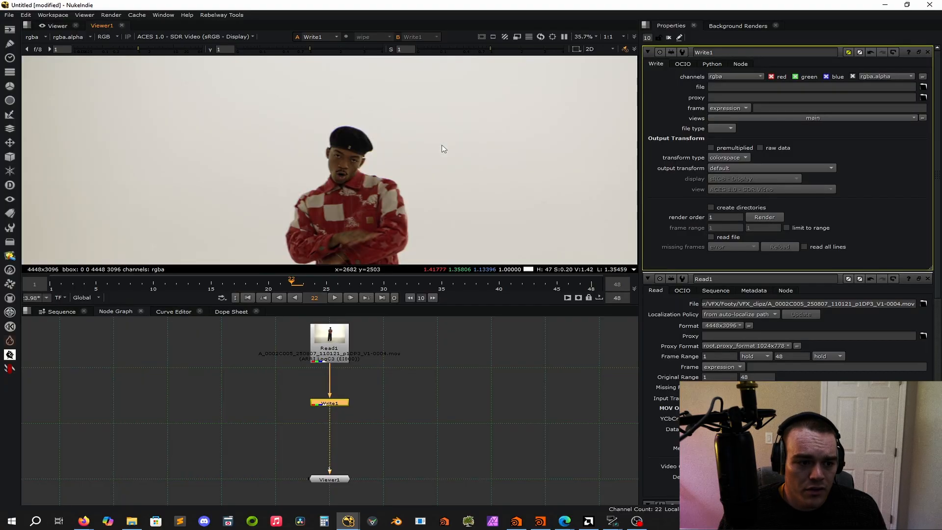
Step: Switch Write1's channels to rgb and back to rgba
left_click(461, 383)
left_click(717, 76)
left_click(737, 104)
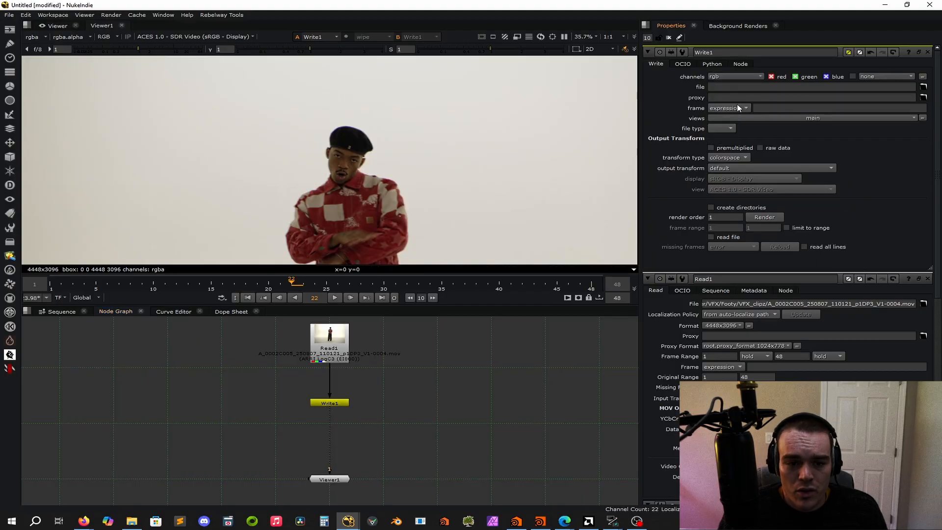
left_click(750, 76)
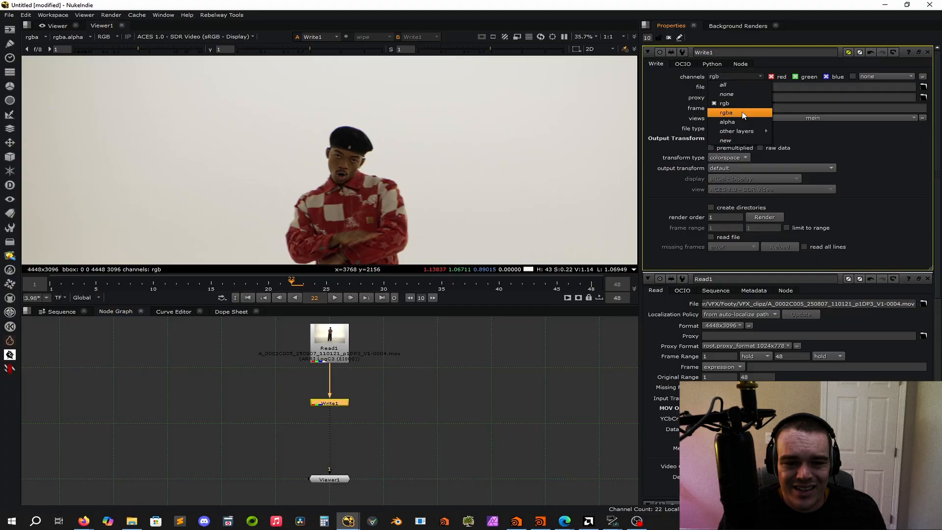
left_click(742, 112)
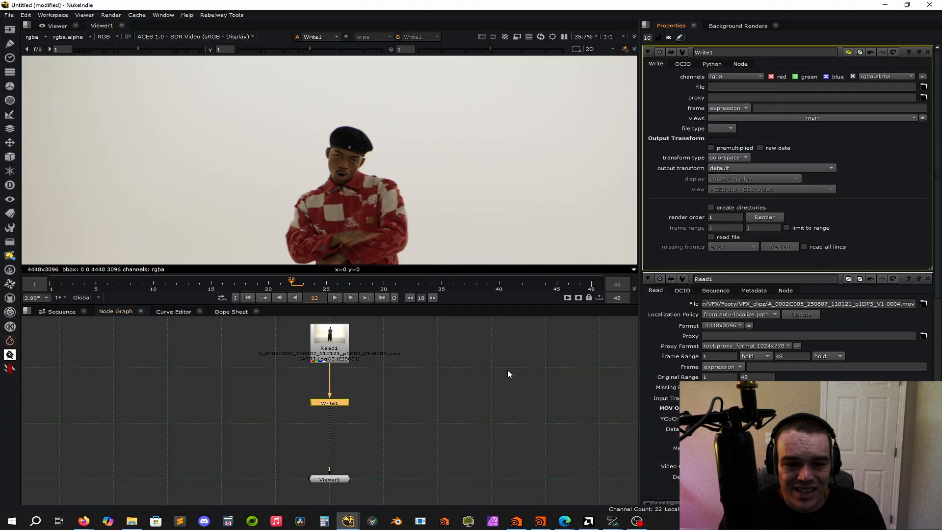
Step: Browse to the VFX/Proxies folder for Write1's output file and create a new folder named Test_Shot in it
left_click(923, 87)
left_click_drag(429, 331, 388, 347)
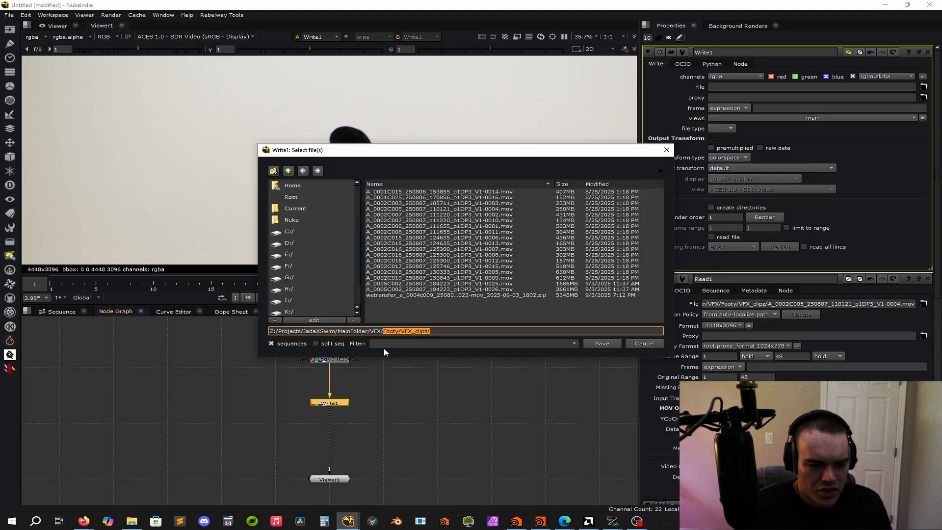
type("Proxies")
left_click(387, 191)
double_click(387, 191)
left_click(273, 170)
type("Test_Shot")
key("Return")
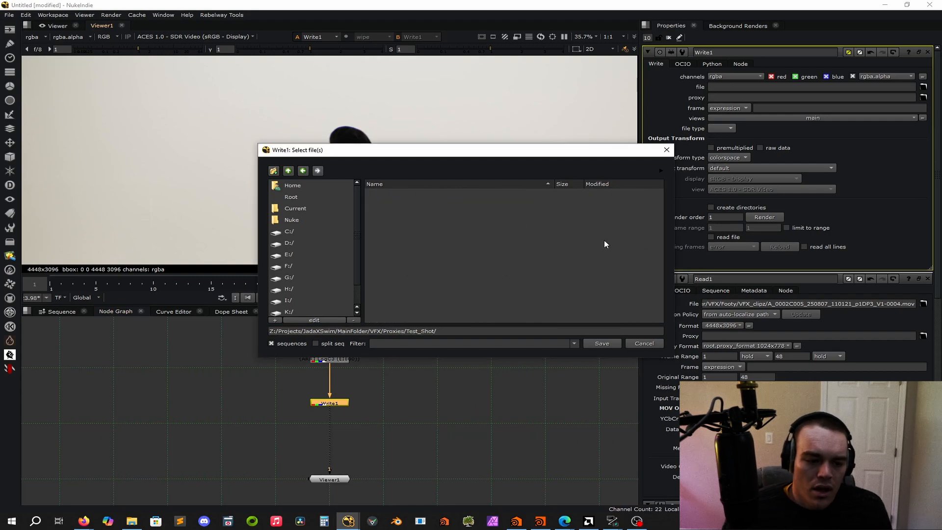
Step: Name the output sequence testShot_AcesCG_V1_###.exr inside the Test_Shot folder
left_click(532, 331)
type("tests")
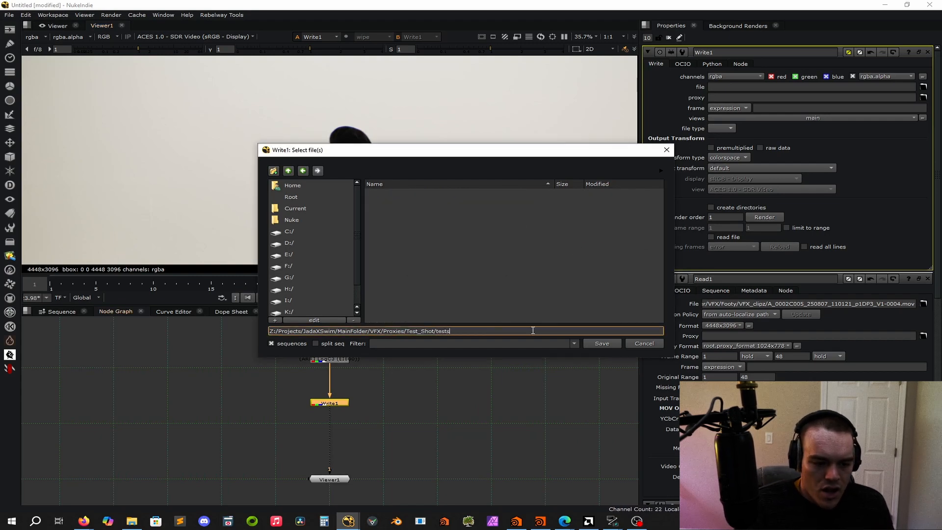
type("hot_AcesCG_")
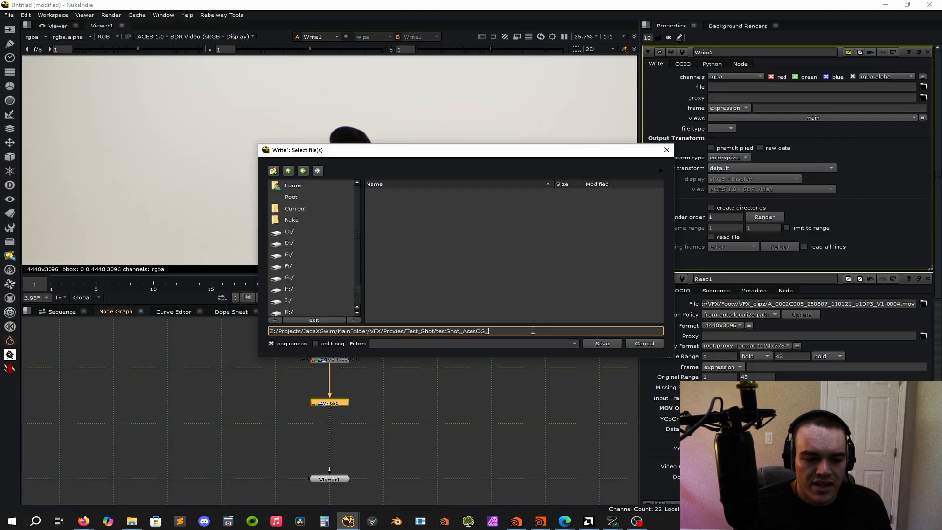
type("V1_###")
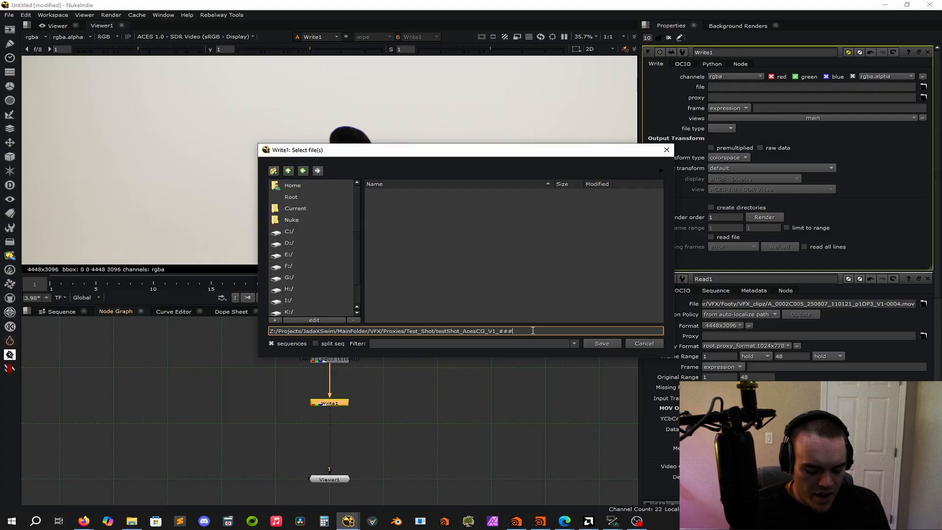
type(".exr")
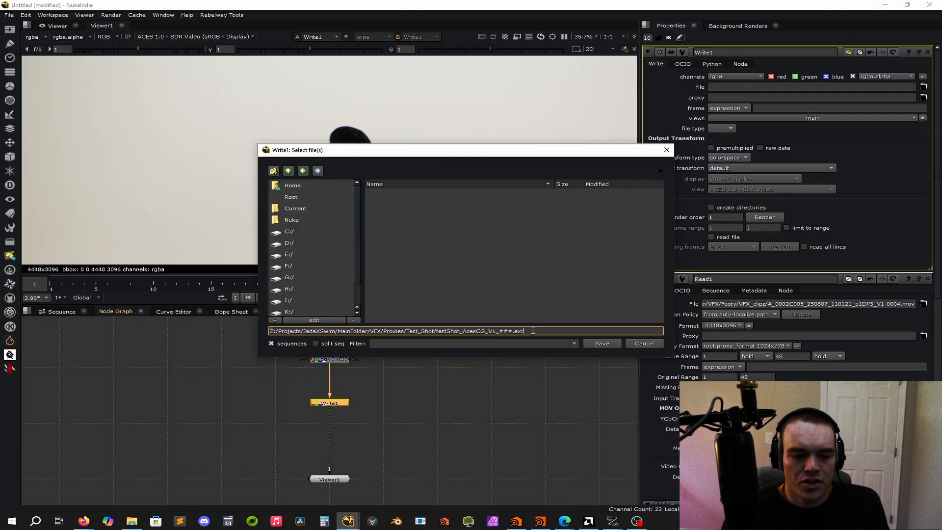
Step: Delete and restore the ### frame padding in the output file name, and save the path to Write1
left_click_drag(499, 331, 506, 333)
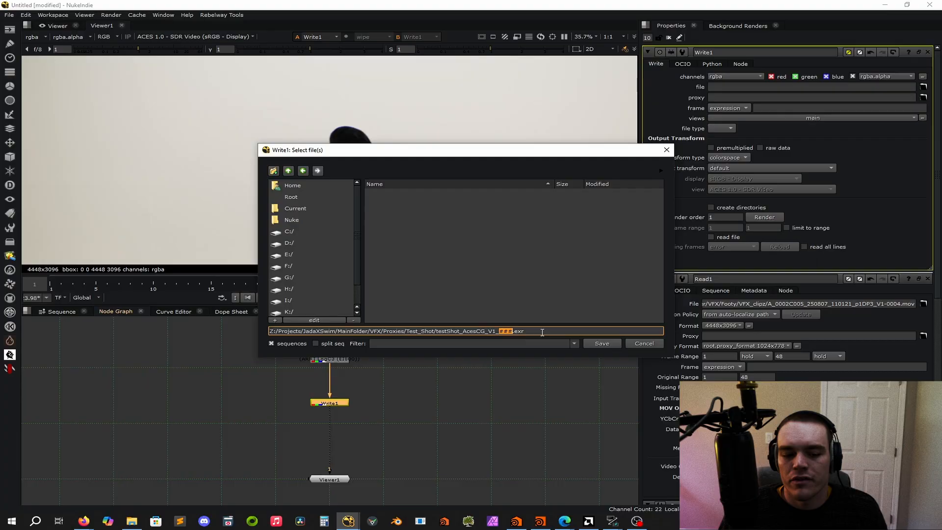
key("BackSpace")
key("ctrl+z")
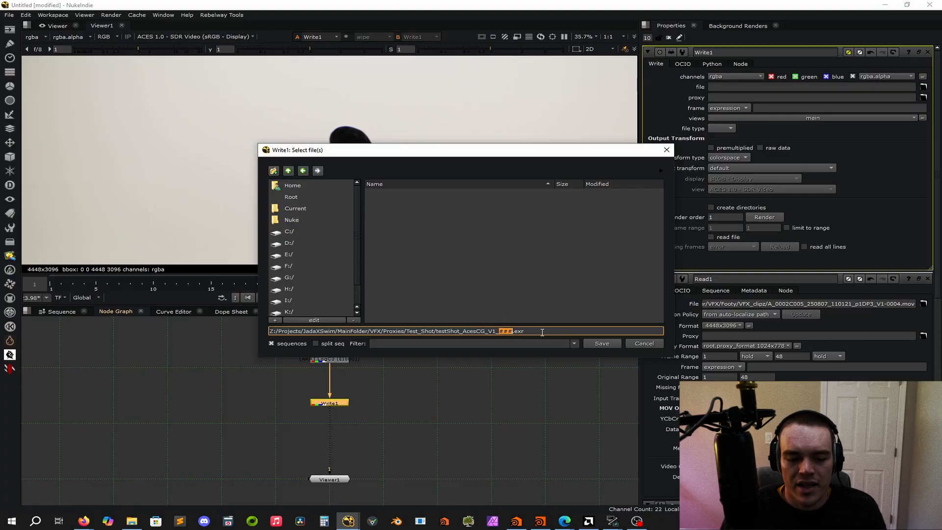
left_click(542, 332)
left_click_drag(499, 331, 518, 331)
left_click(528, 332)
left_click(530, 331)
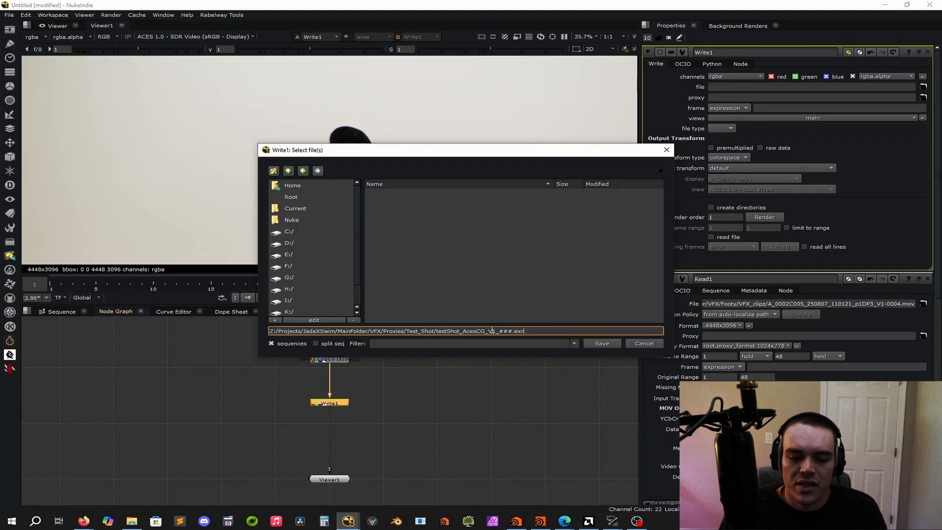
left_click(539, 334)
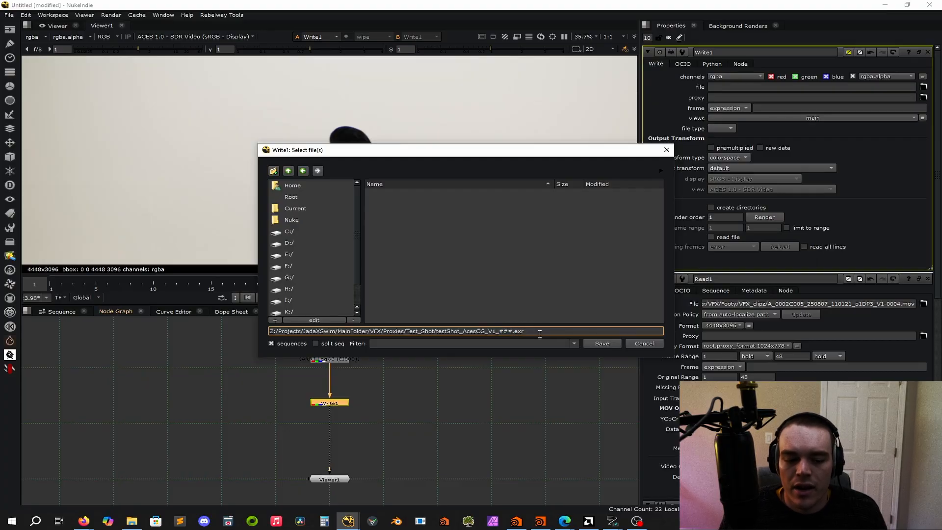
left_click(614, 343)
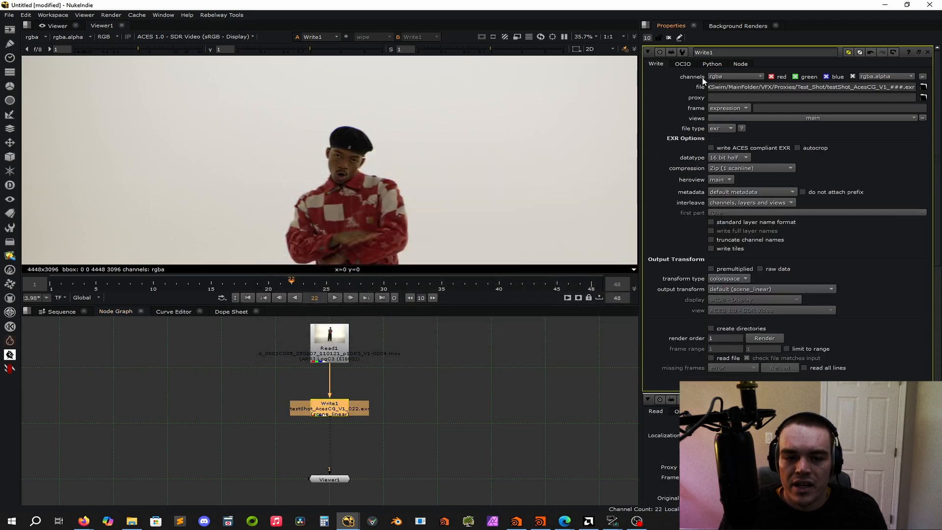
Step: Enable writing ACES compliant EXR on Write1 and set its output transform to scene_linear (ACEScg)
left_click(719, 148)
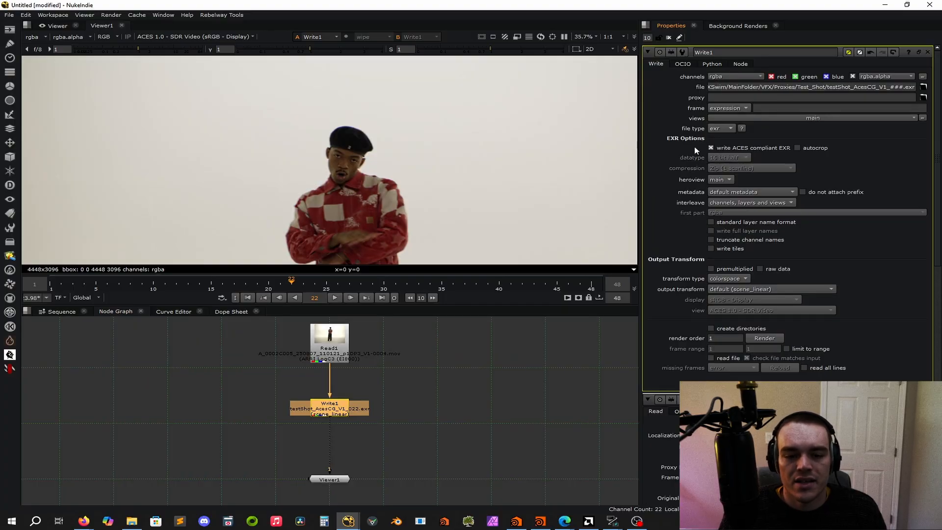
left_click(744, 289)
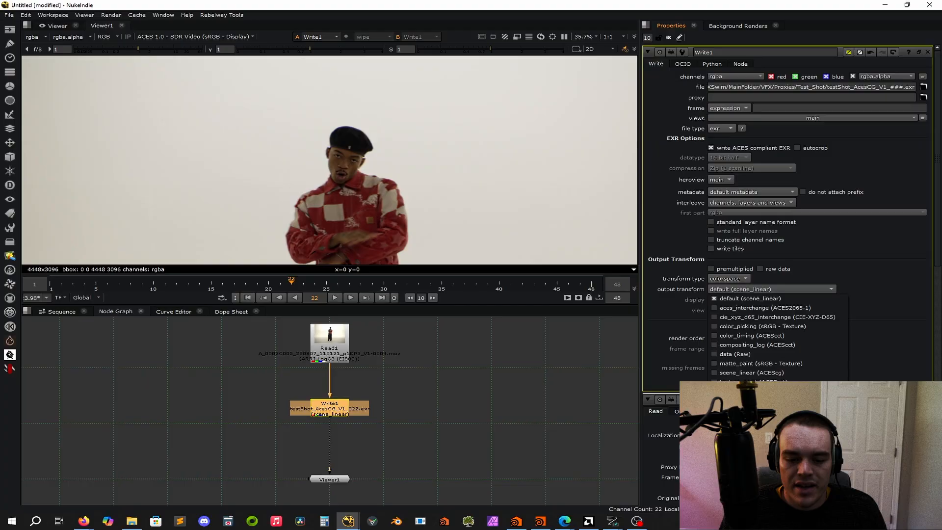
left_click(751, 372)
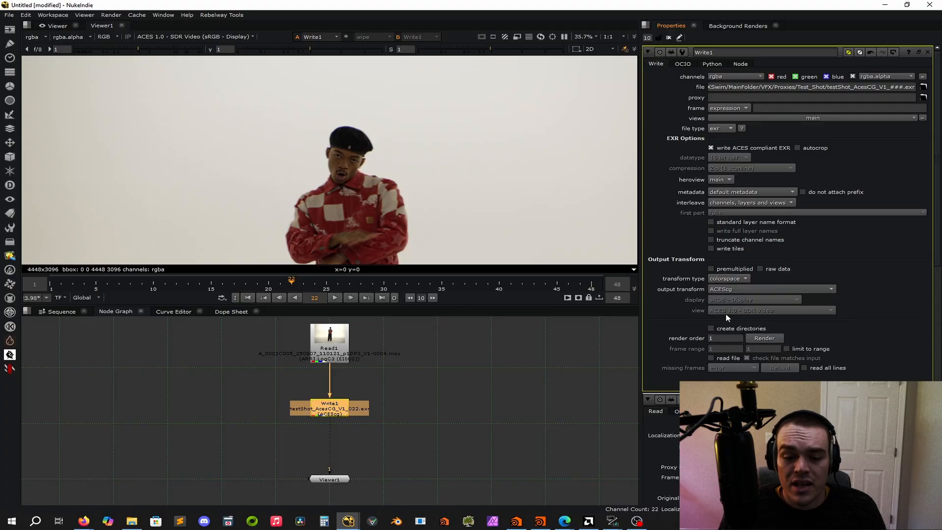
Step: Switch Write1's output transform to ARRI LogC3 (EI800) to match Read1's colorspace, and set it back to ACEScg
left_click(757, 288)
left_click(854, 287)
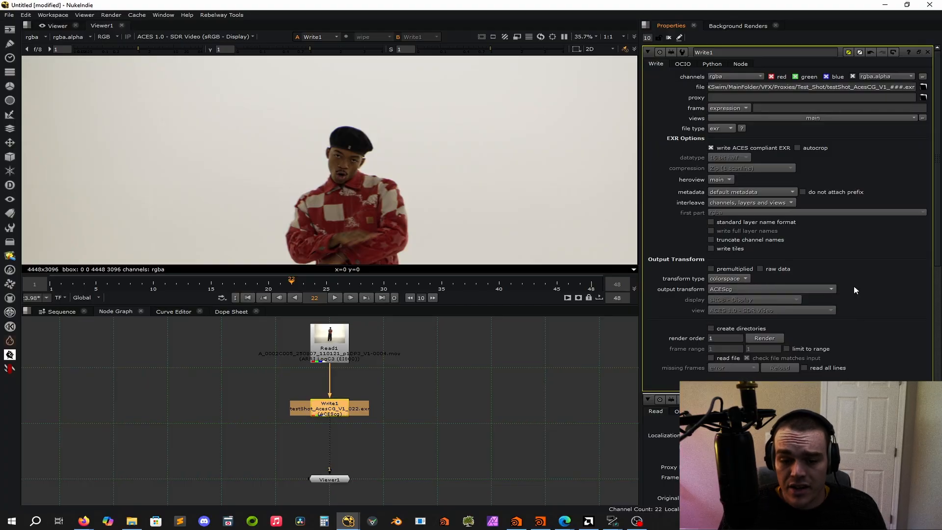
left_click(813, 289)
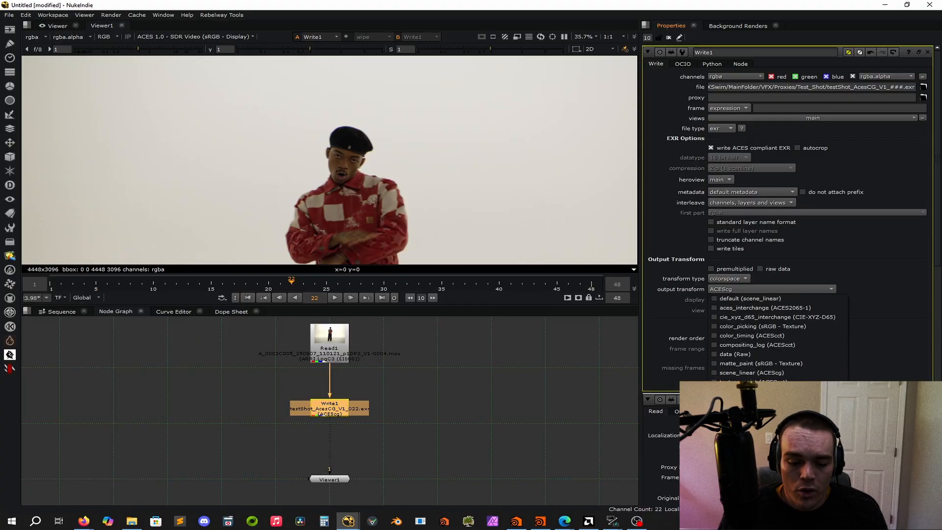
left_click(696, 410)
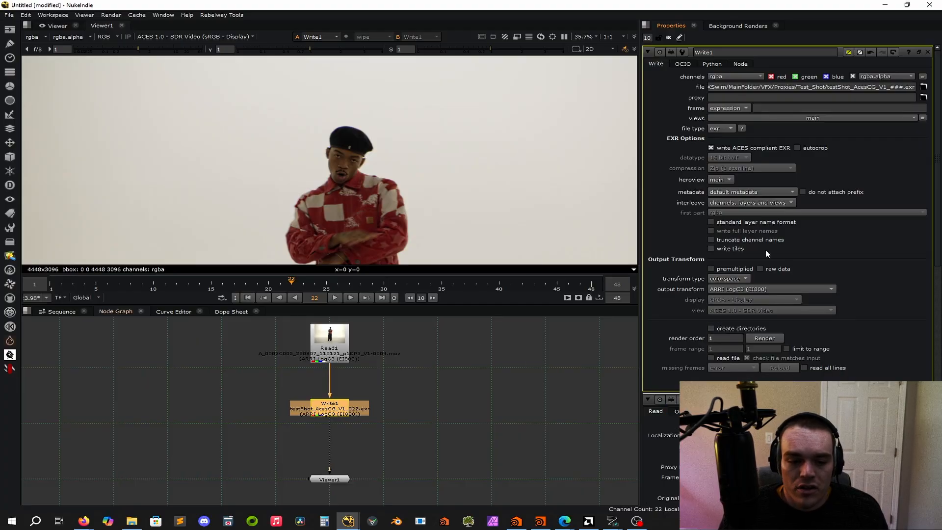
left_click(360, 358)
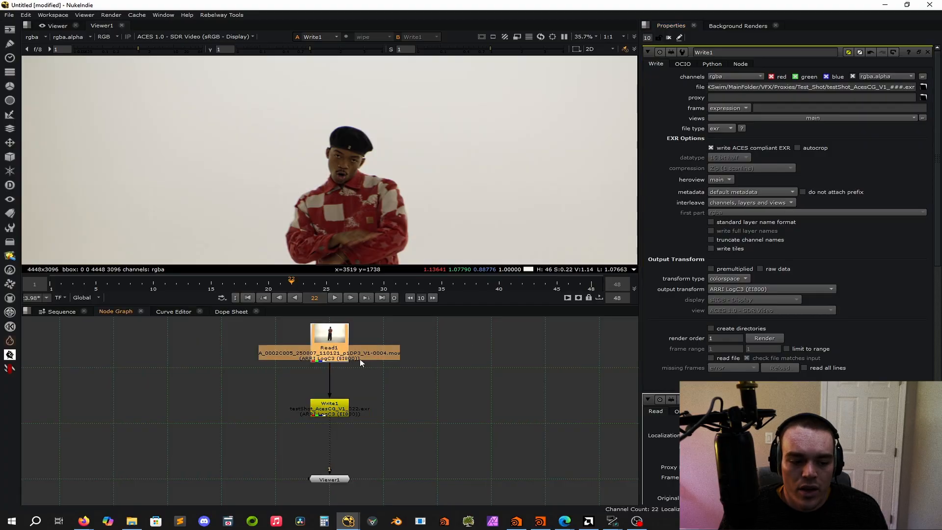
left_click(806, 292)
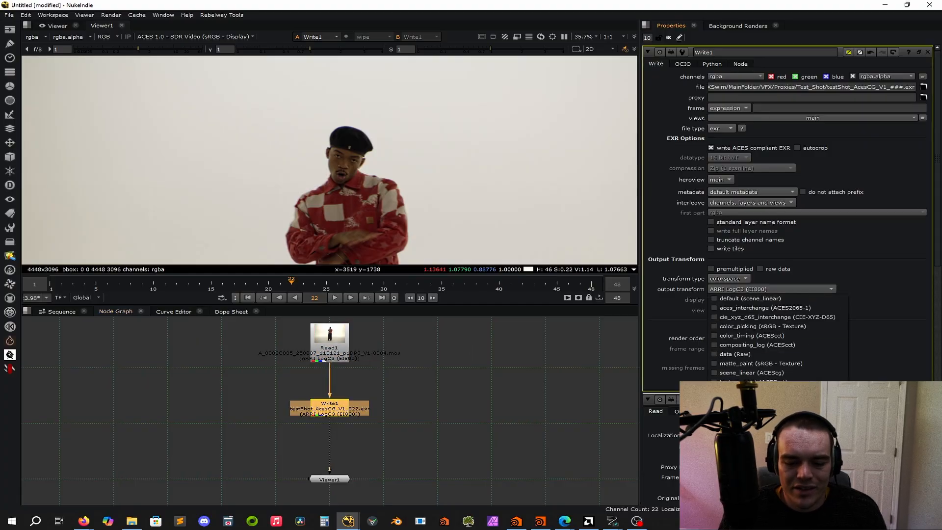
left_click(870, 420)
left_click(541, 371)
Step: Try to render Write1 over the input frame range 1-48
scroll(411, 428, "down", 2)
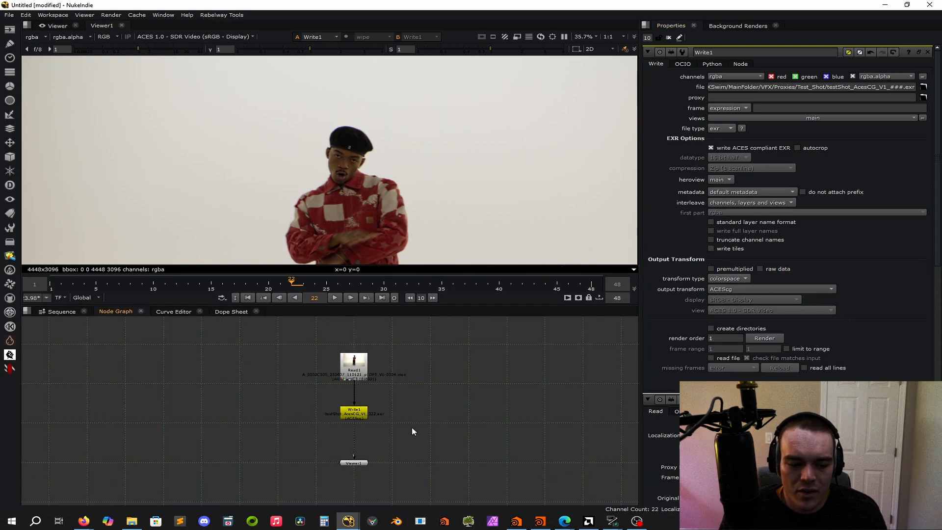
middle_click_drag(435, 468, 448, 410)
left_click(764, 338)
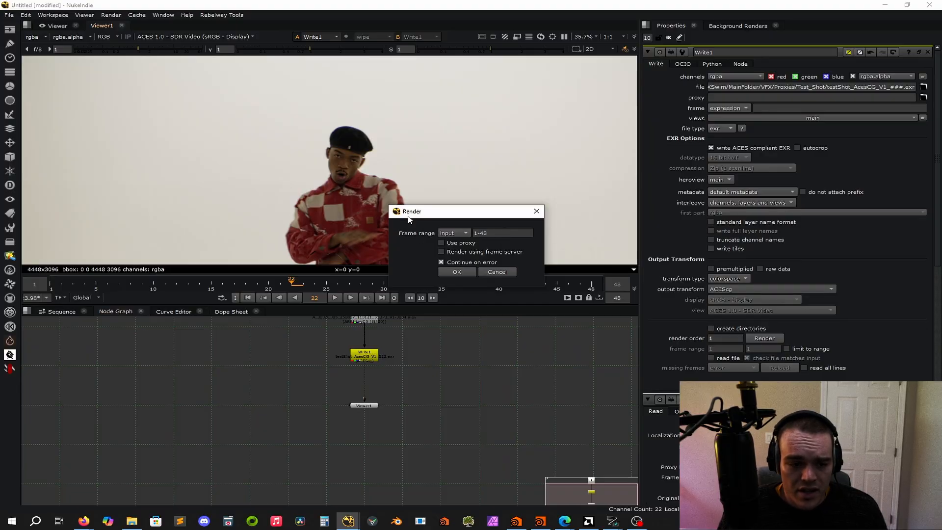
left_click(456, 270)
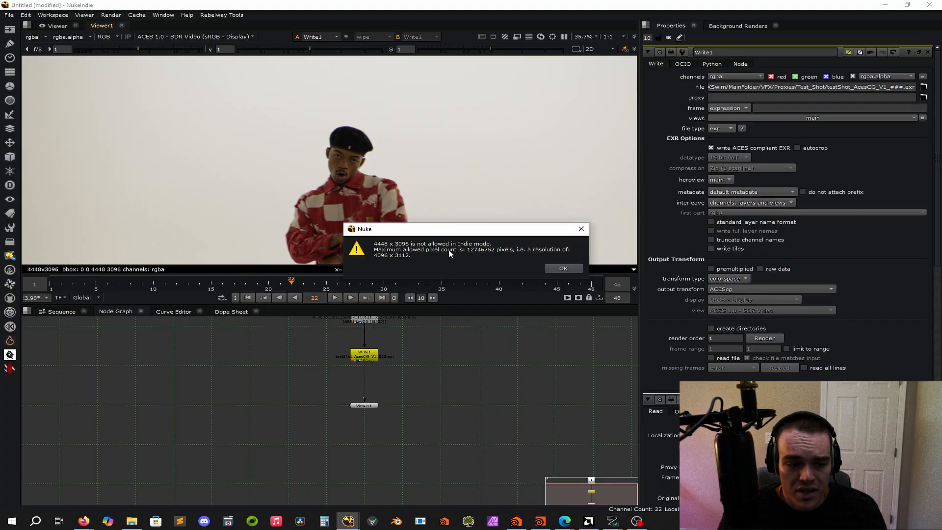
left_click_drag(469, 251, 497, 252)
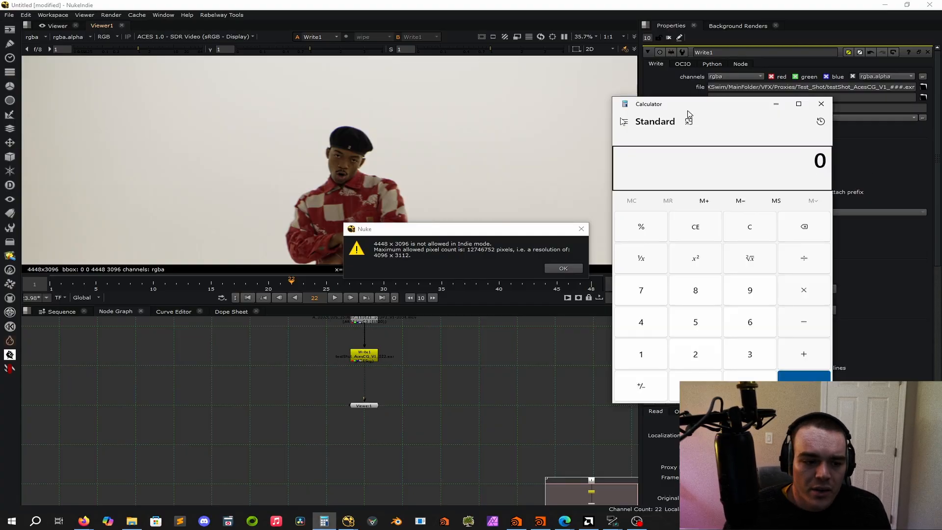
Step: In Calculator, divide the clip's width of 4448 by the allowed width of 4096
left_click_drag(697, 98, 153, 80)
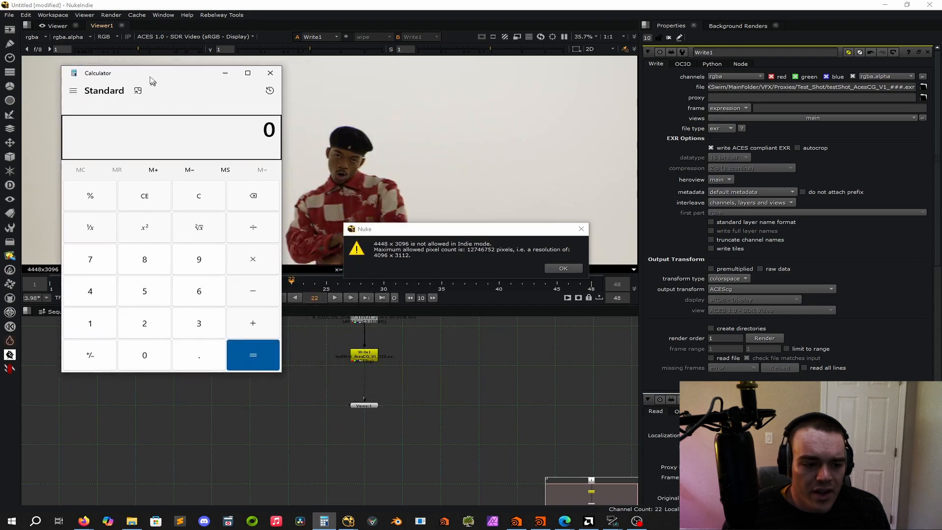
triple_click(90, 292)
left_click(146, 268)
left_click(253, 227)
left_click(90, 294)
left_click(144, 354)
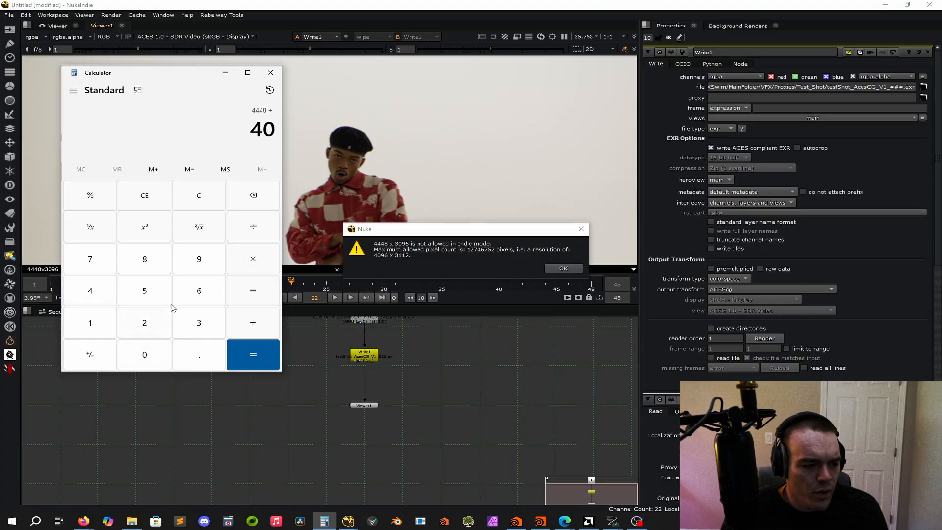
left_click(199, 258)
left_click(199, 290)
left_click(253, 354)
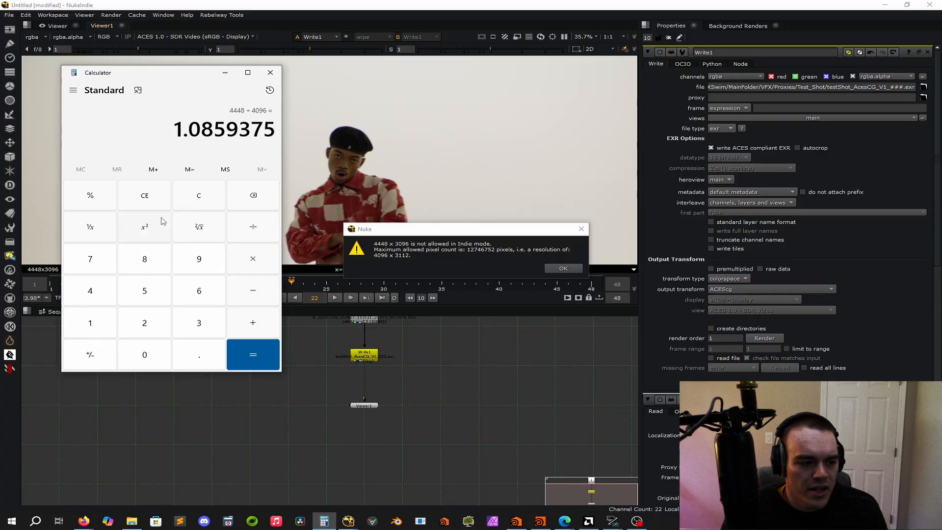
Step: Divide the clip width 4448 by 1.09 to get a reduced width
left_click(198, 209)
type("4448 ÷ ")
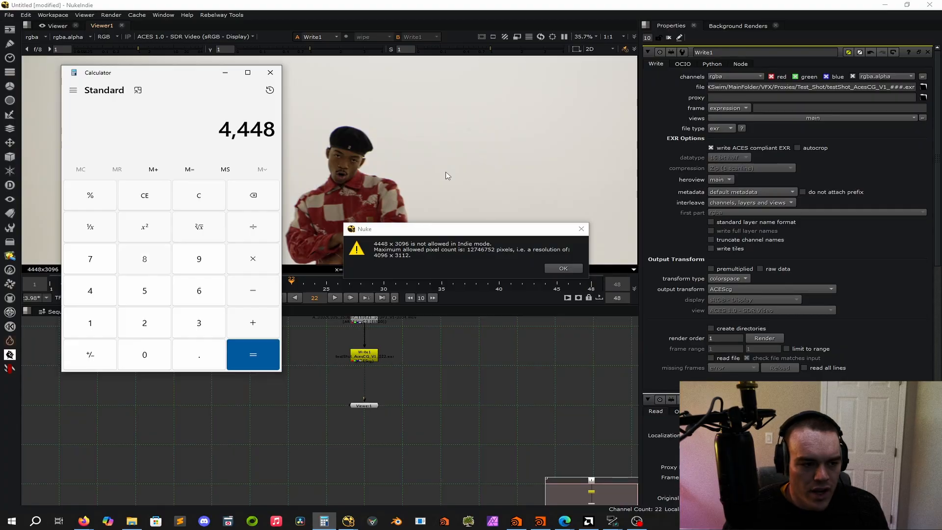
type("1.09")
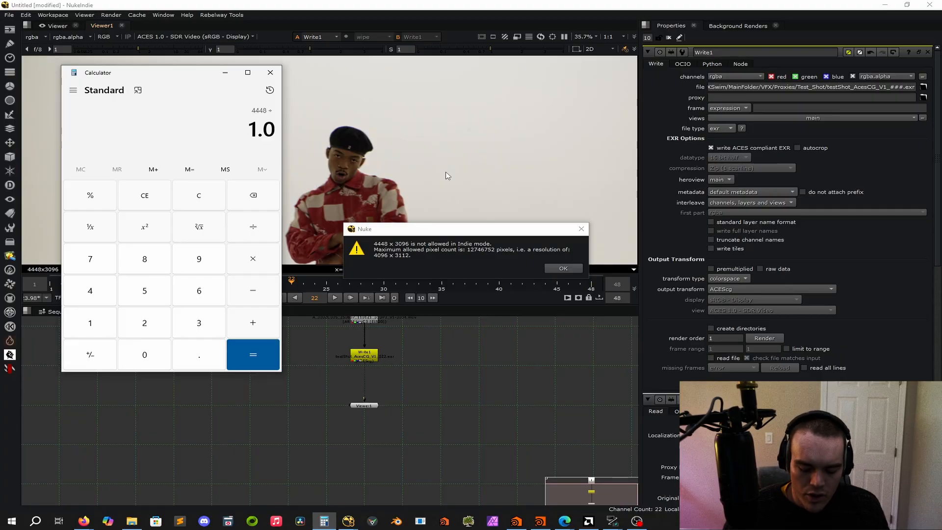
key("Return")
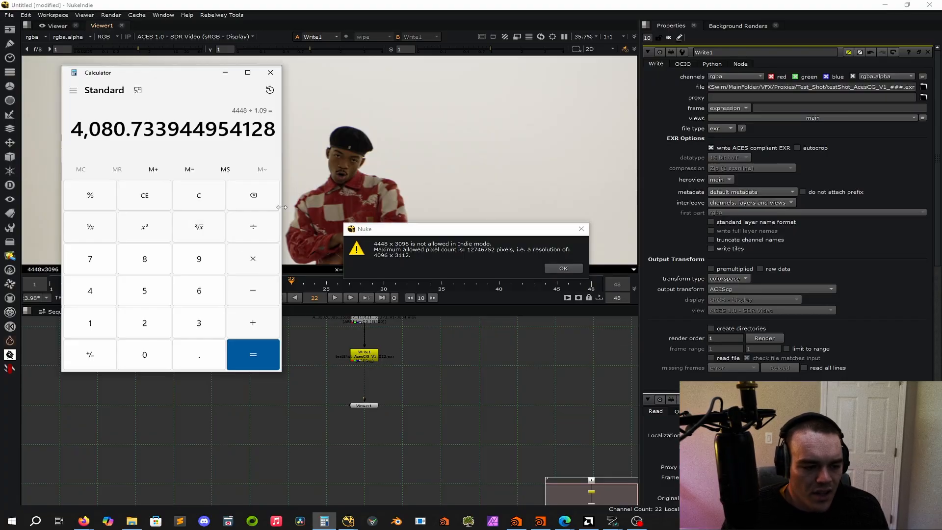
Step: Dismiss the resolution warning in Nuke and add a StickyNote to the node graph labelled 4080.734
left_click(563, 269)
key("Tab")
type("sticky")
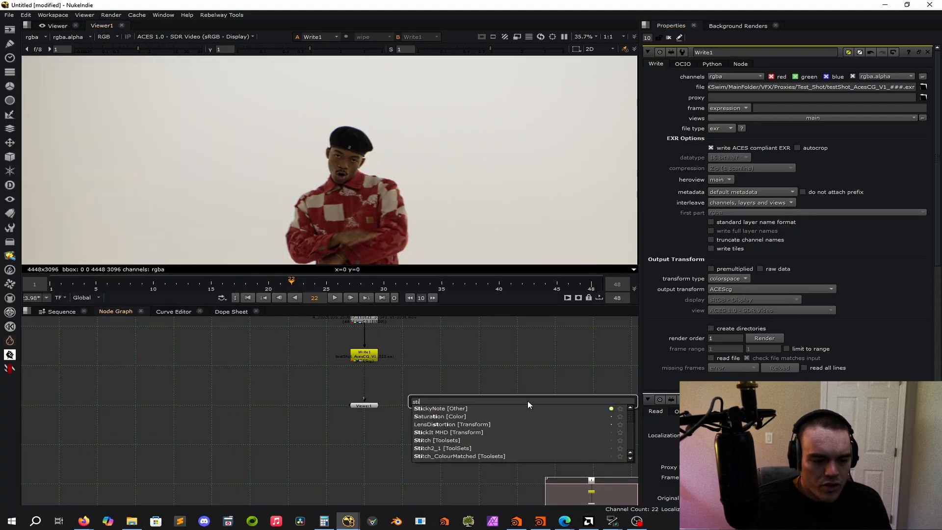
key("Return")
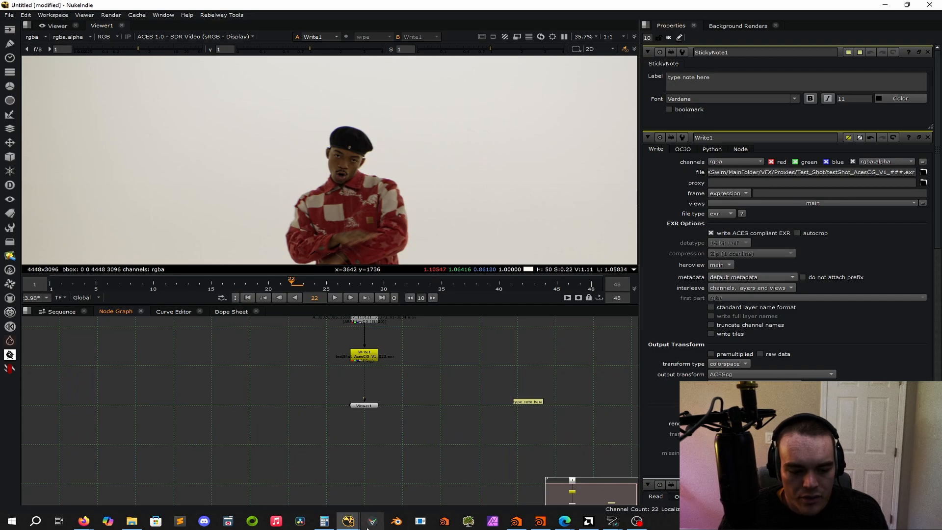
left_click(325, 522)
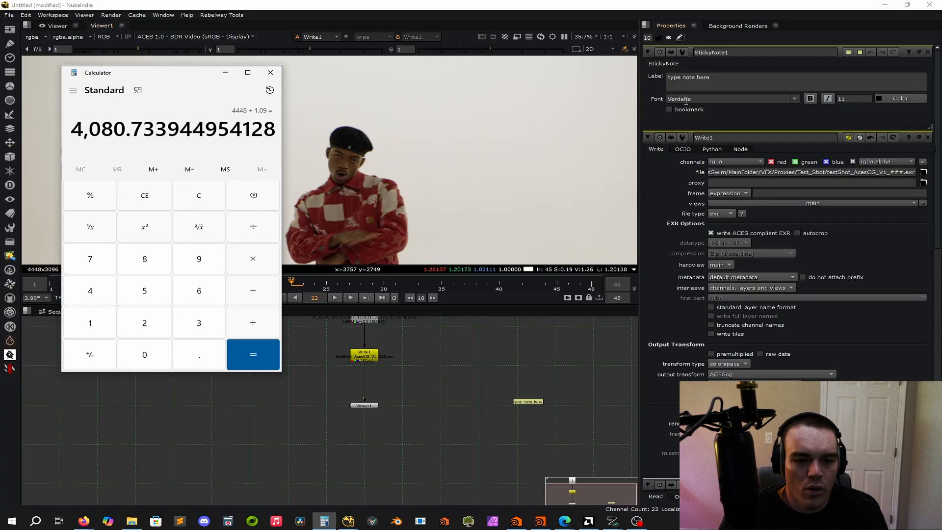
left_click(737, 78)
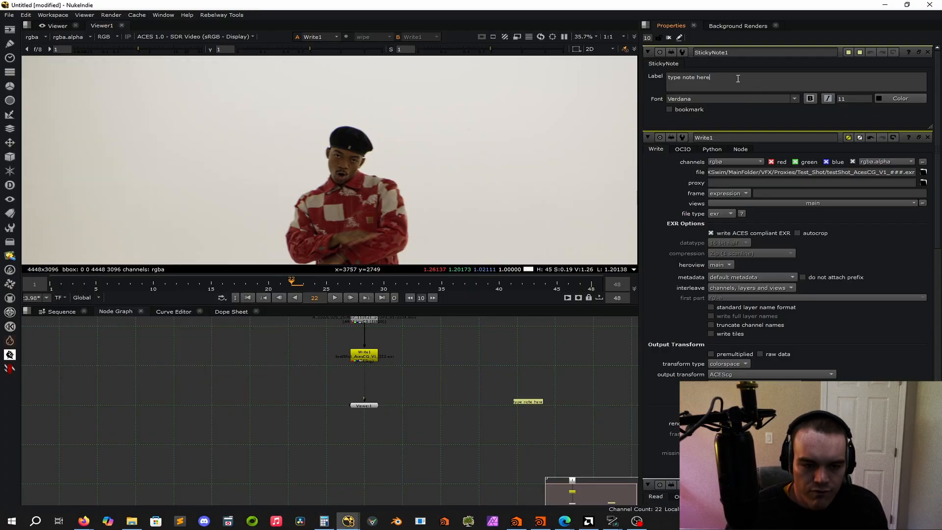
key("ctrl+a")
key("BackSpace")
type("4080.734")
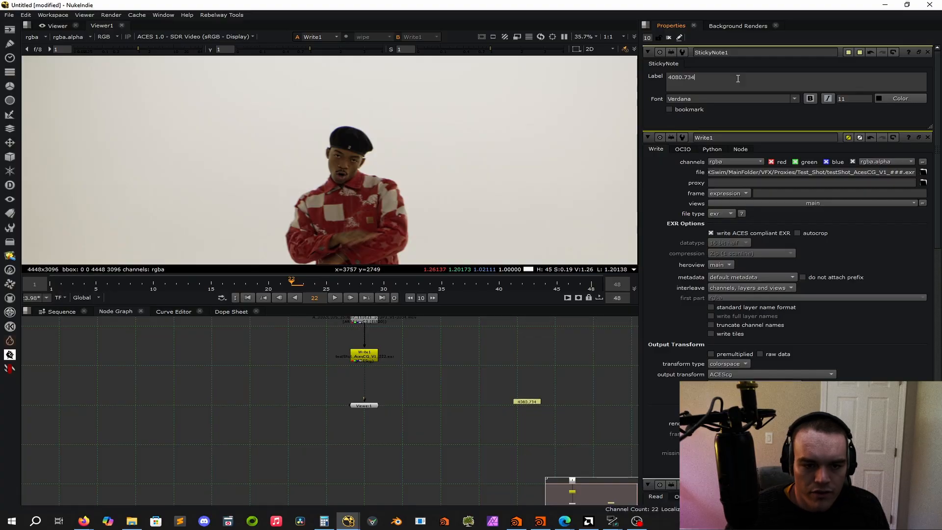
Step: Set the sticky note's font size to 111 and move the note beside the Read1 and Write1 nodes
left_click(855, 99)
type("1")
left_click(436, 373)
middle_click_drag(518, 395, 423, 393)
scroll(424, 394, "down", 3)
left_click_drag(463, 398, 426, 360)
scroll(320, 353, "up", 3)
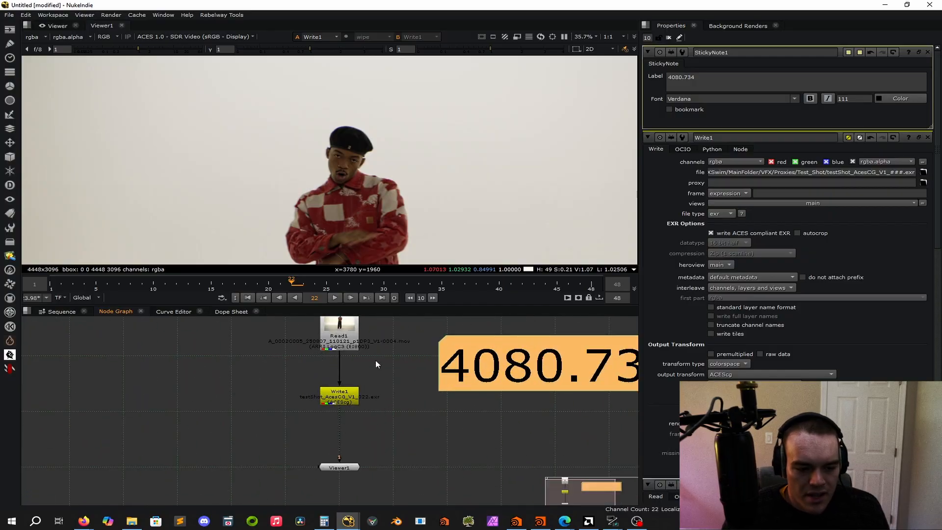
Step: Check the clip's format on Read1 and divide its height of 3096 by 1.09 in Calculator
double_click(327, 336)
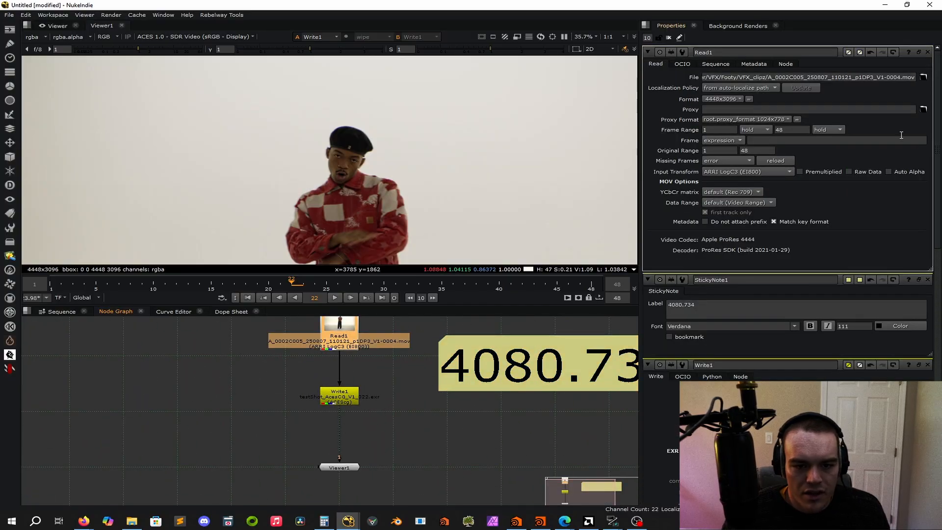
left_click(324, 522)
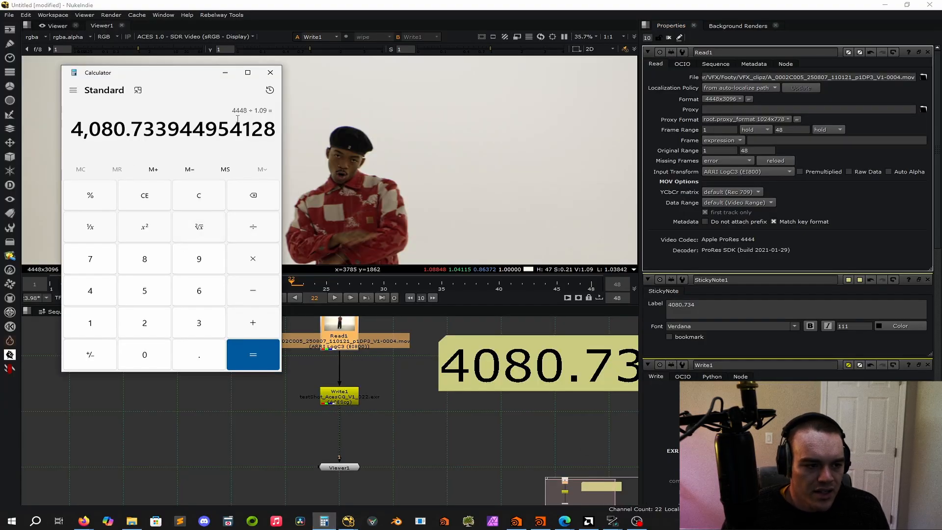
left_click(206, 196)
type("3096/10")
key("BackSpace")
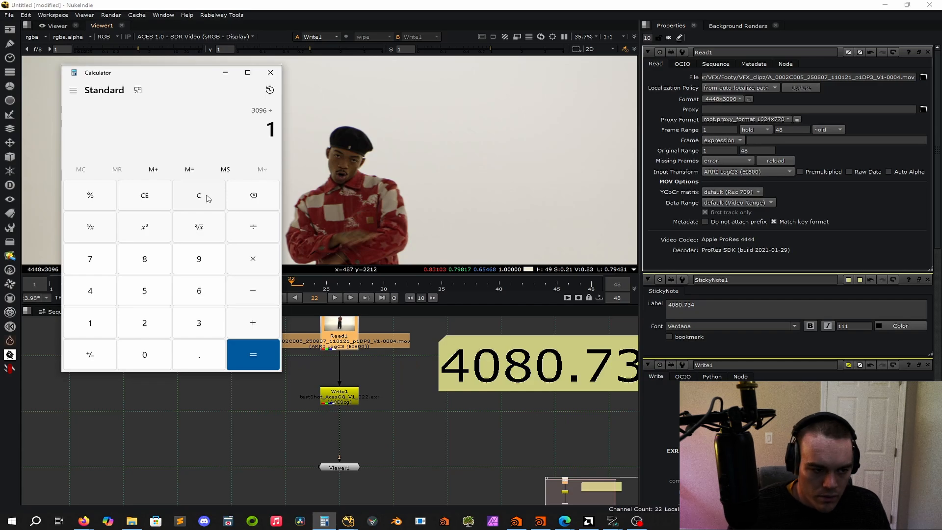
type(".09")
key("Return")
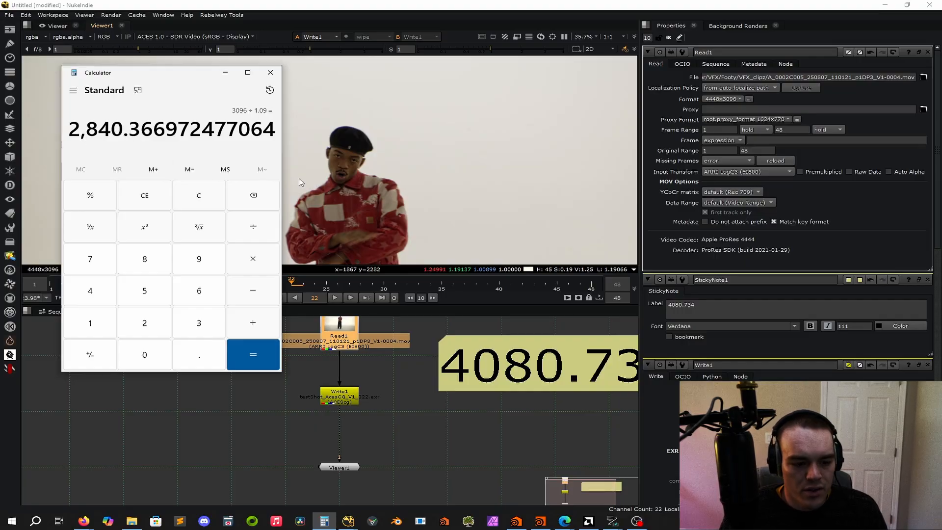
Step: Extend the sticky note's label to read 4080.734 X 2840.37
middle_click_drag(530, 377, 359, 366)
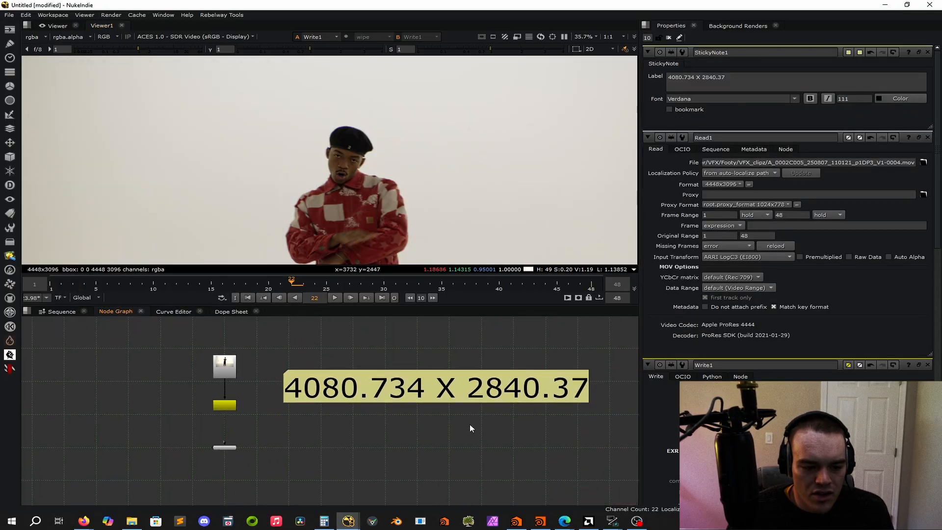
middle_click_drag(469, 424, 494, 416)
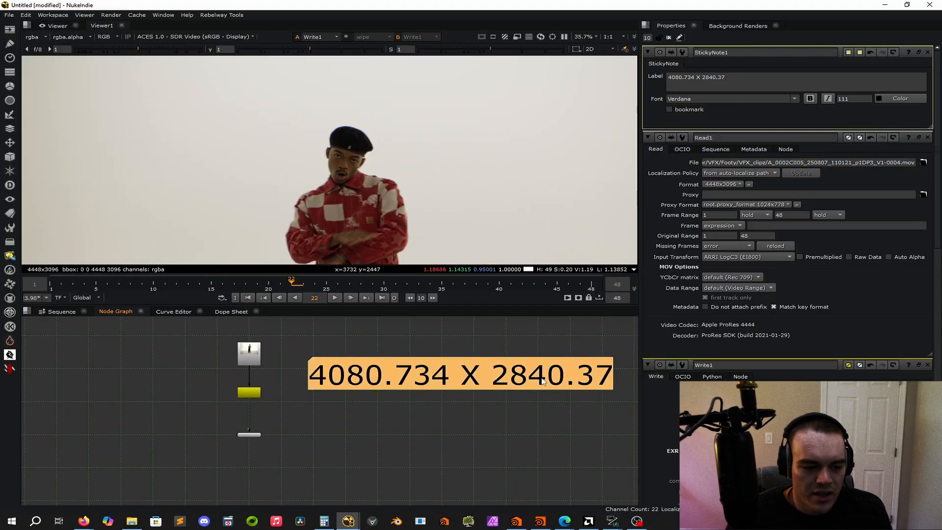
scroll(253, 360, "up", 2)
scroll(253, 360, "up", 1)
Step: Make room below Read1 and insert a Reformat node between Read1 and Write1
middle_click_drag(291, 374, 326, 421)
left_click_drag(271, 397, 272, 345)
left_click(325, 373)
key("Tab")
type("reformat")
key("Return")
left_click(314, 395)
left_click_drag(325, 374, 291, 388)
left_click(328, 393)
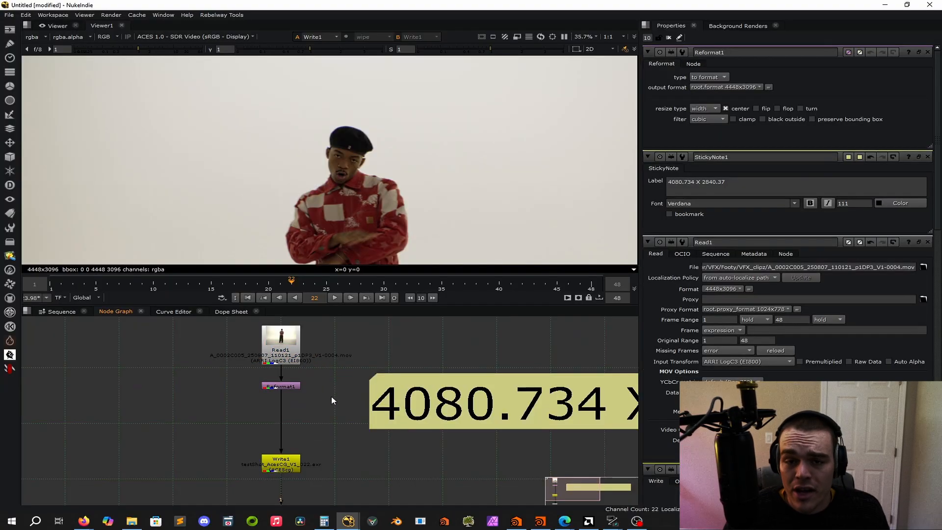
Step: Start a new output format for Reformat1 named lowRes_format with a width of 4080.734
left_click(759, 87)
left_click(770, 379)
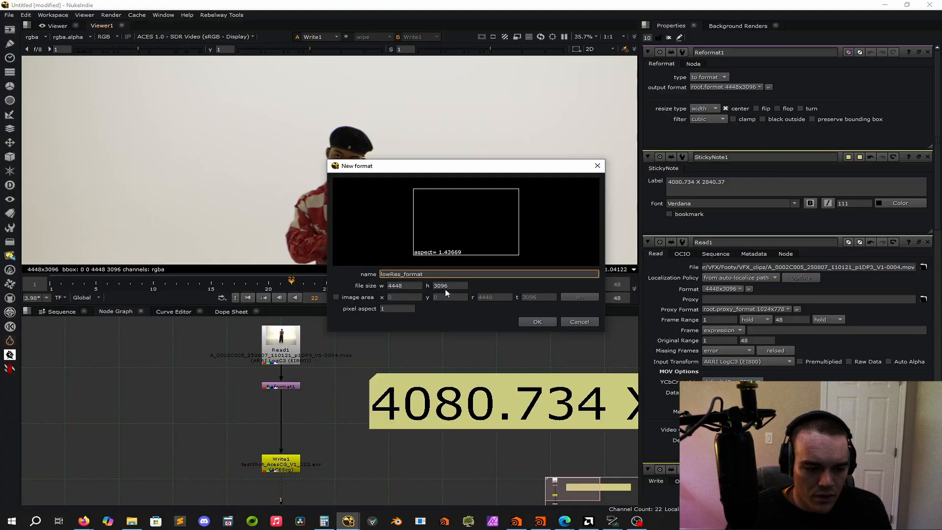
key("Tab")
type("4080")
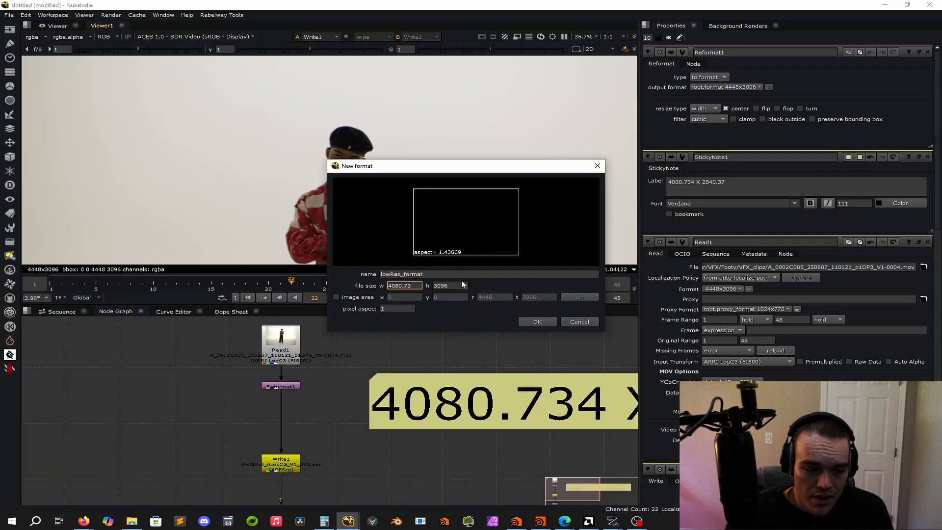
key("Tab")
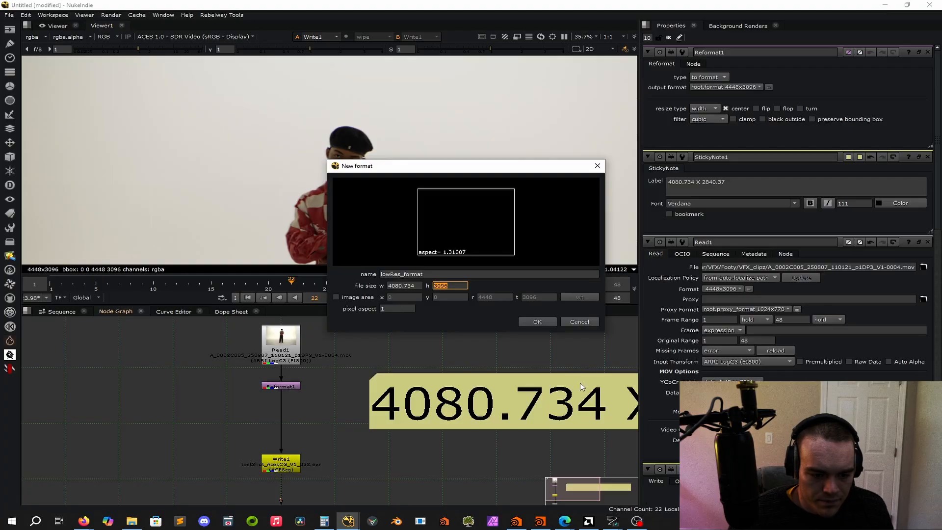
Step: Set the lowRes_format height to 2840.367 and apply the new format to Reformat1
left_click(323, 521)
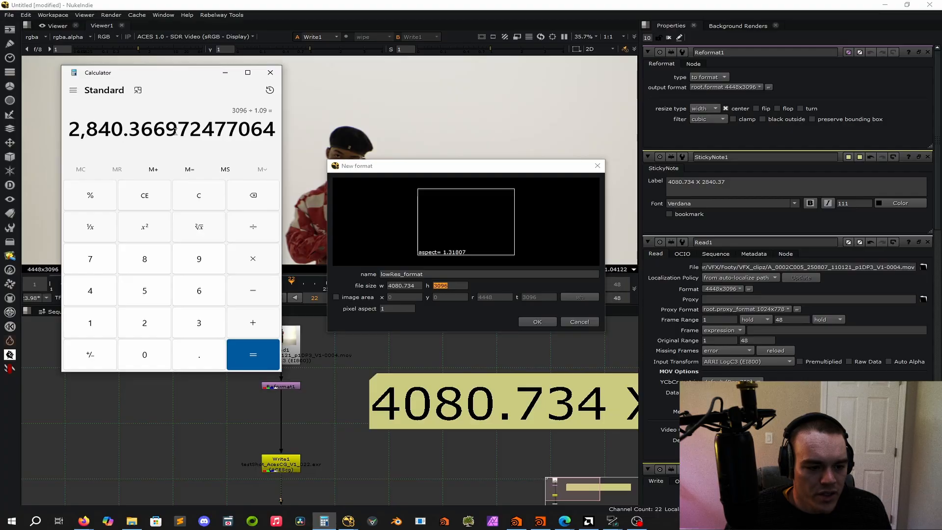
left_click(459, 286)
type("2840.")
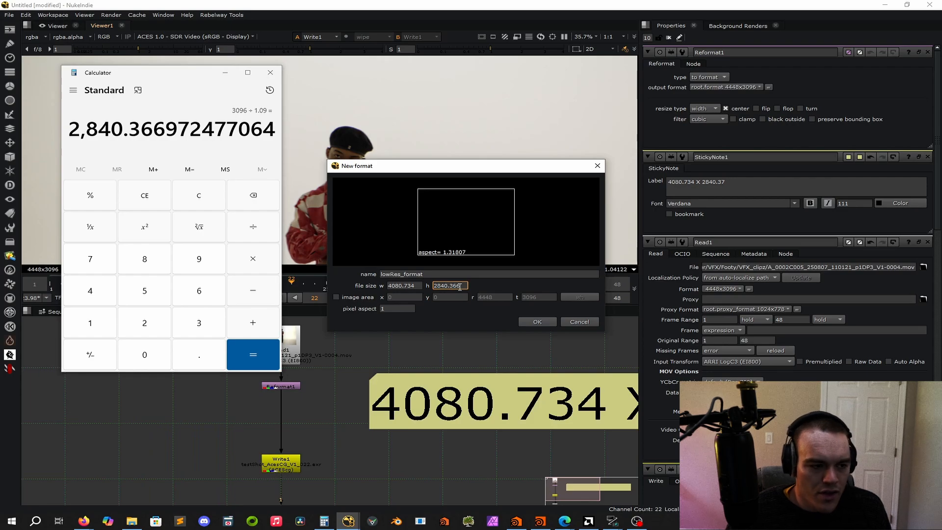
key("BackSpace")
type("7")
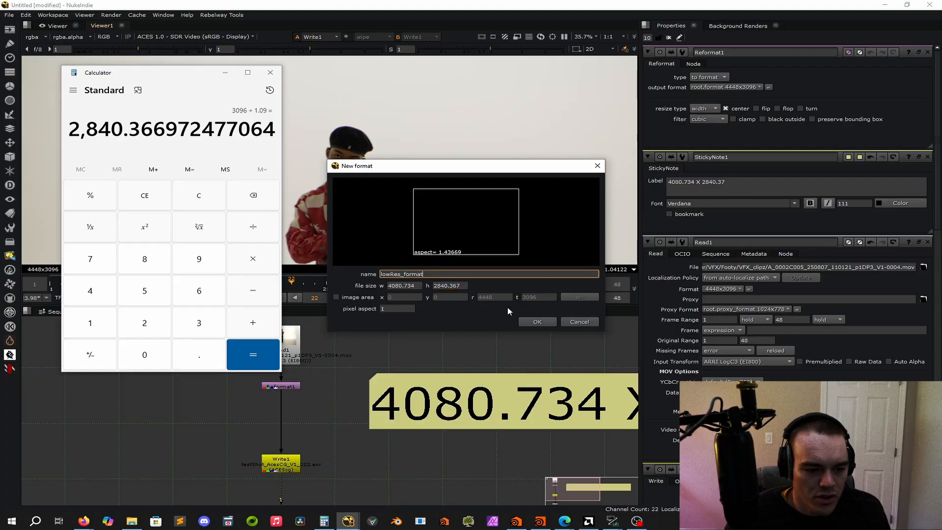
left_click(540, 321)
left_click(437, 347)
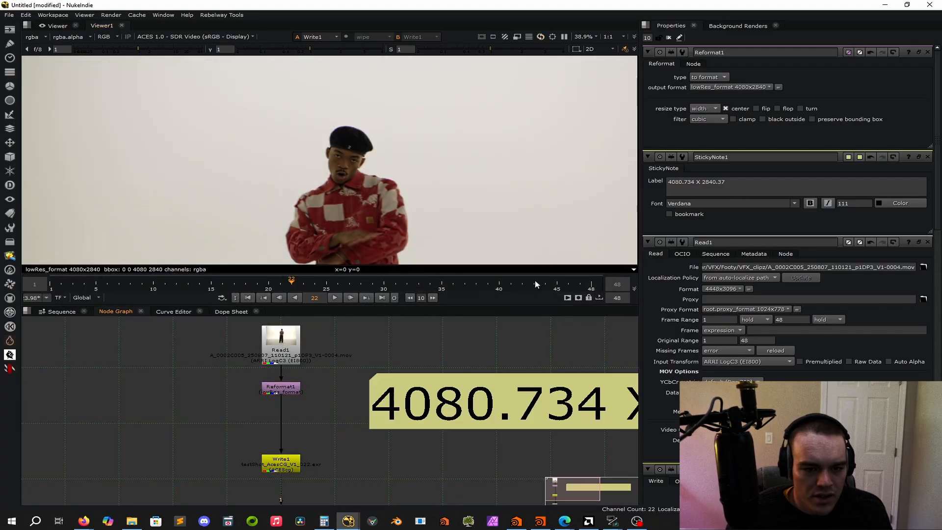
Step: Compare the original Read1 clip with the Reformat1 result in the viewer at full-frame view
key("f")
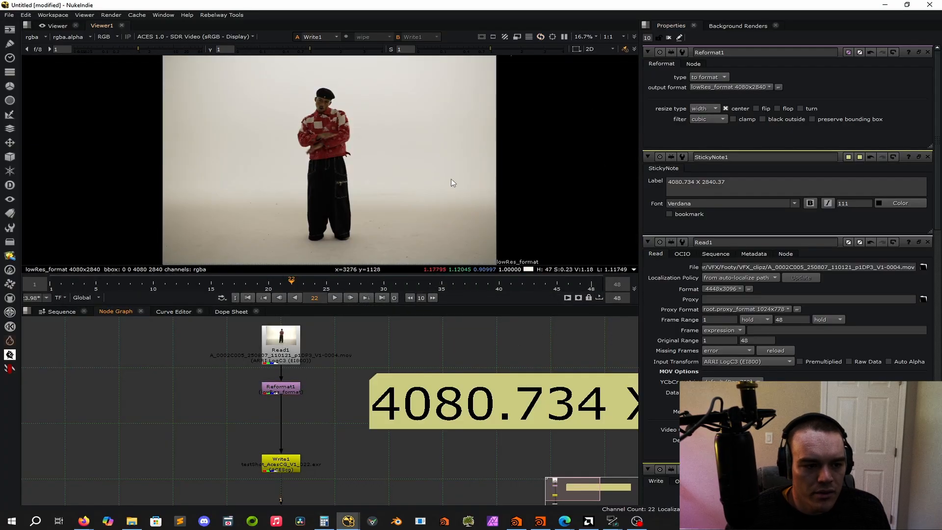
scroll(535, 142, "down", 1)
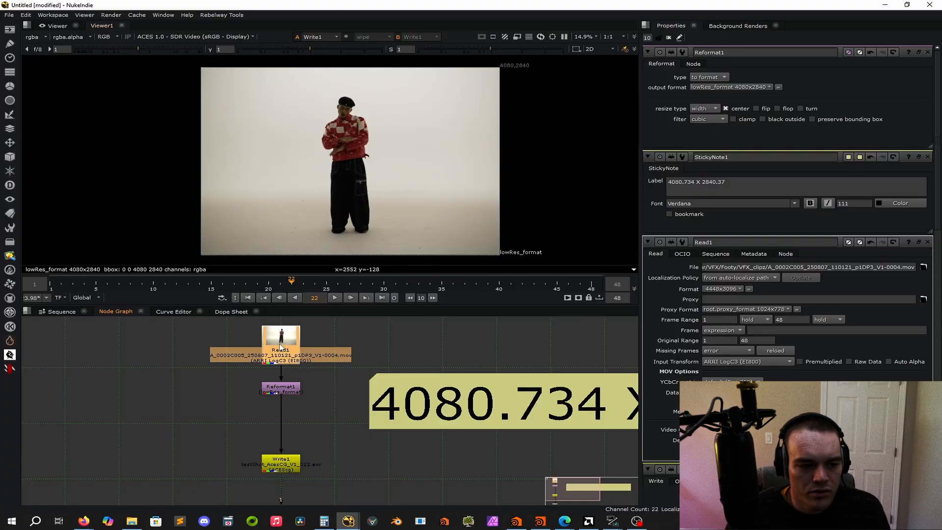
key("1")
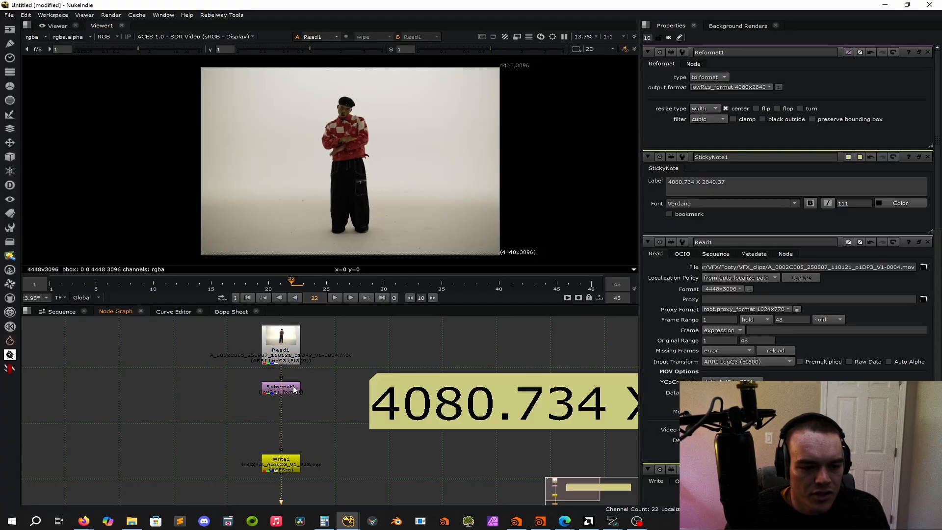
key("1")
key("1")
Step: Try the height and none resize types on Reformat1
left_click(702, 109)
left_click(713, 117)
left_click(712, 111)
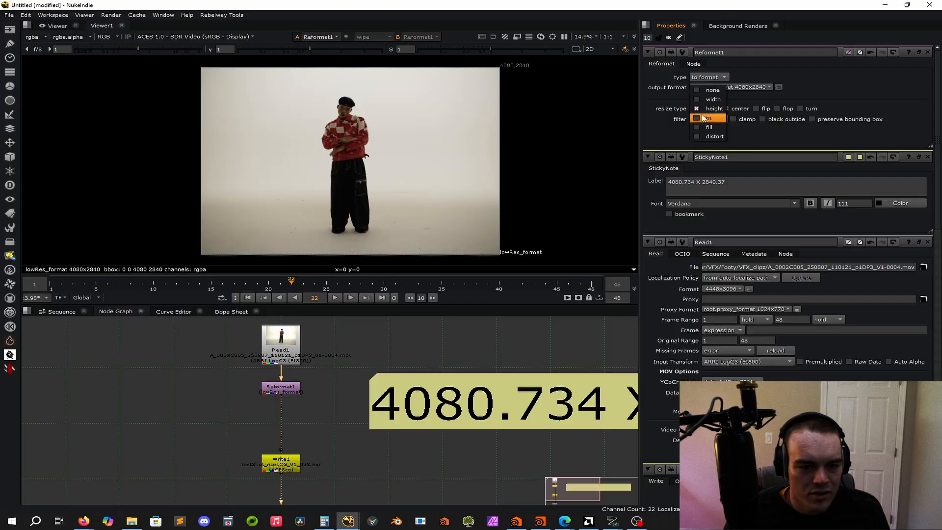
left_click(712, 89)
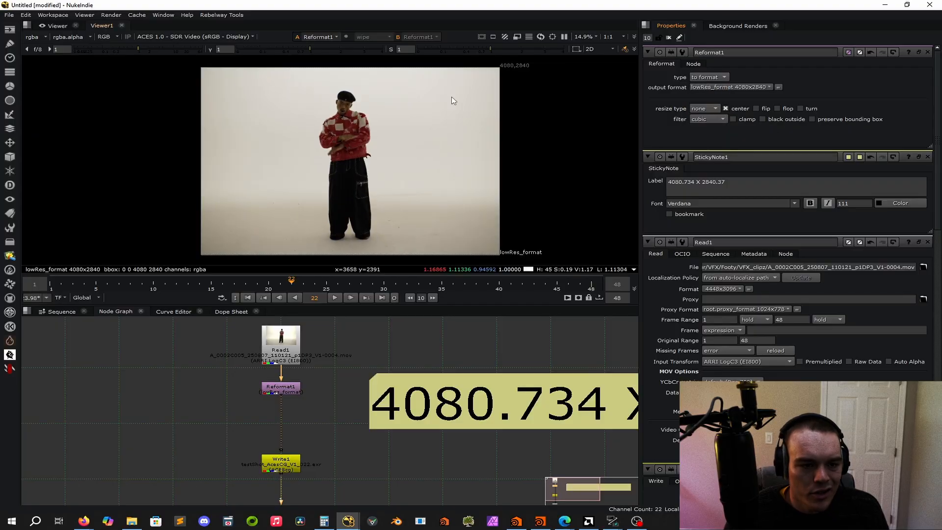
Step: Set Reformat1's resize type to height after comparing it with width
left_click(701, 108)
left_click(716, 126)
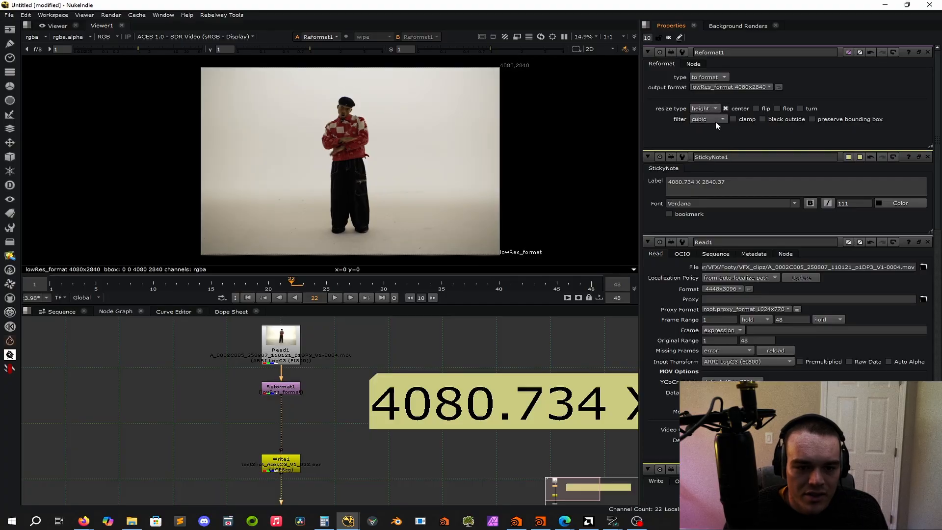
left_click(710, 108)
left_click(714, 116)
left_click(710, 109)
left_click(714, 90)
left_click(712, 108)
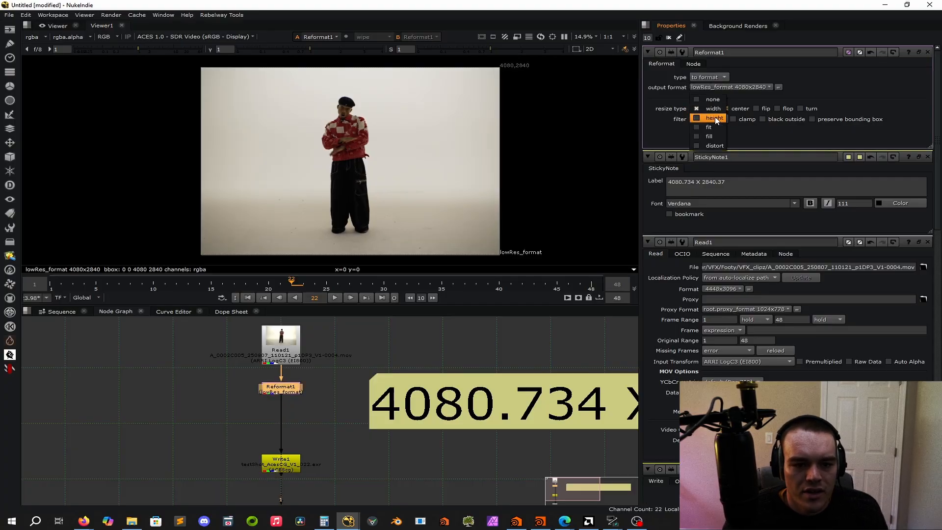
Step: Try the sinc4, cubic and Lanczos4 filters on Reformat1 and compare the edge detail up close
left_click(701, 121)
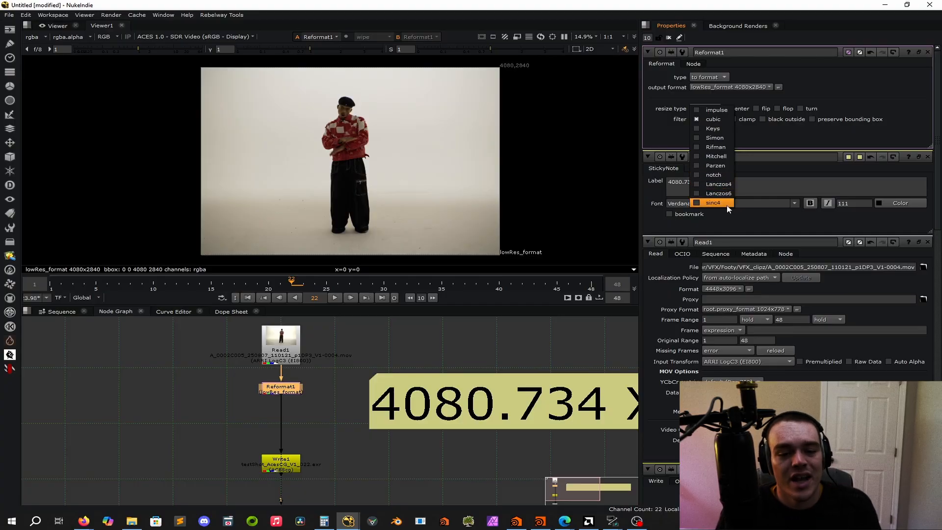
left_click(713, 203)
scroll(360, 134, "up", 8)
scroll(433, 132, "up", 5)
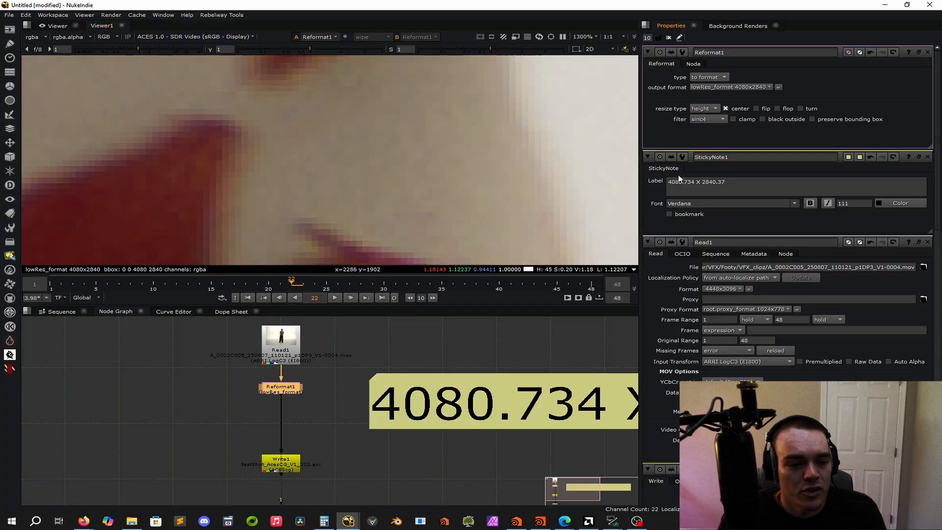
left_click(713, 119)
left_click(717, 36)
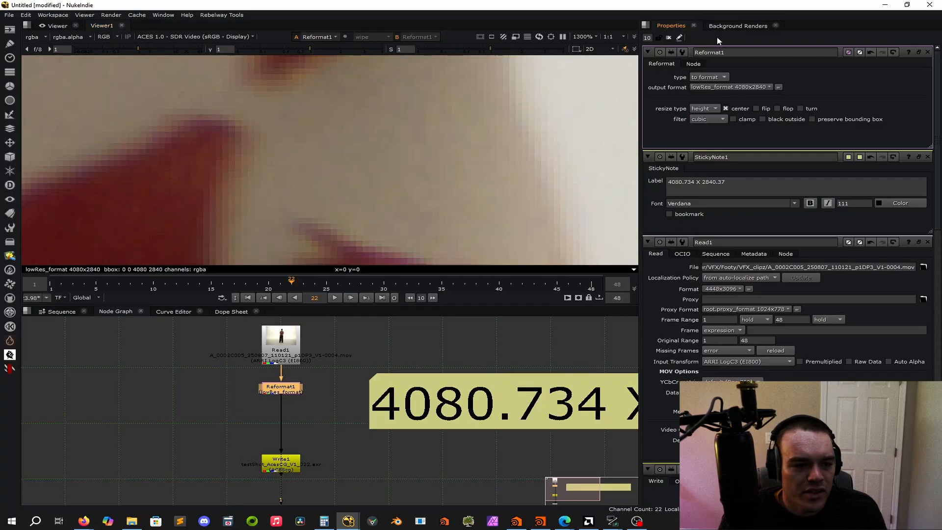
left_click(702, 120)
left_click(721, 184)
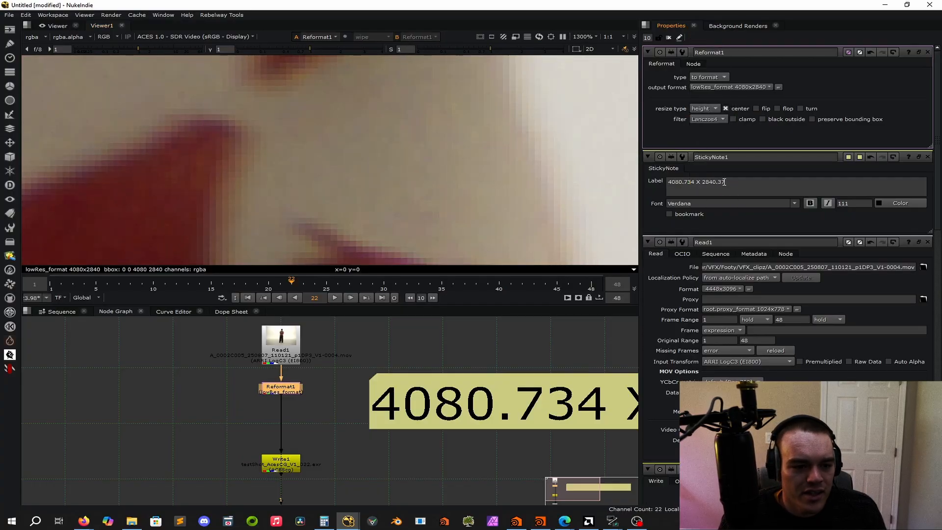
Step: Set Reformat1's filter to sinc4 and show the whole frame in the viewer
left_click(702, 121)
left_click(712, 129)
left_click(710, 120)
left_click(712, 129)
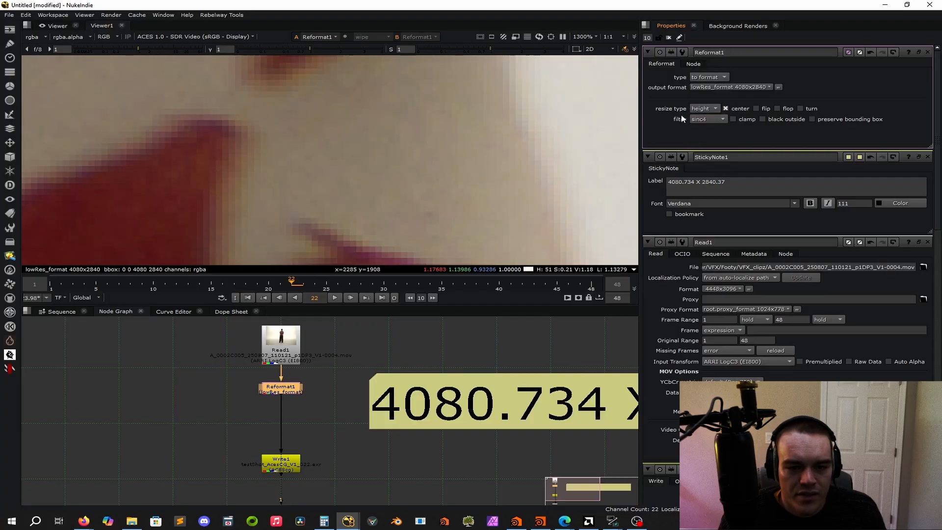
scroll(420, 134, "down", 5)
key("f")
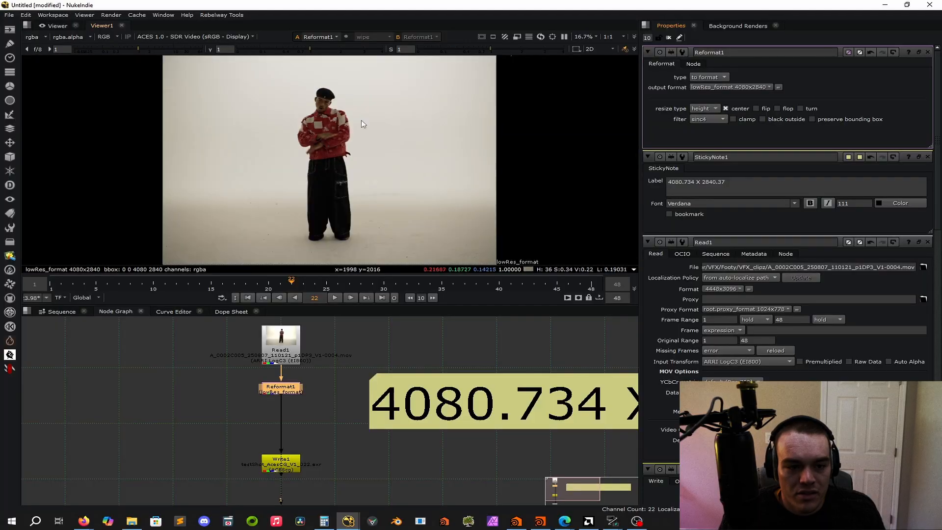
Step: Render the Write1 node's EXR sequence for input frames 1-48
left_click(369, 375)
scroll(351, 391, "down", 2)
left_click(301, 441)
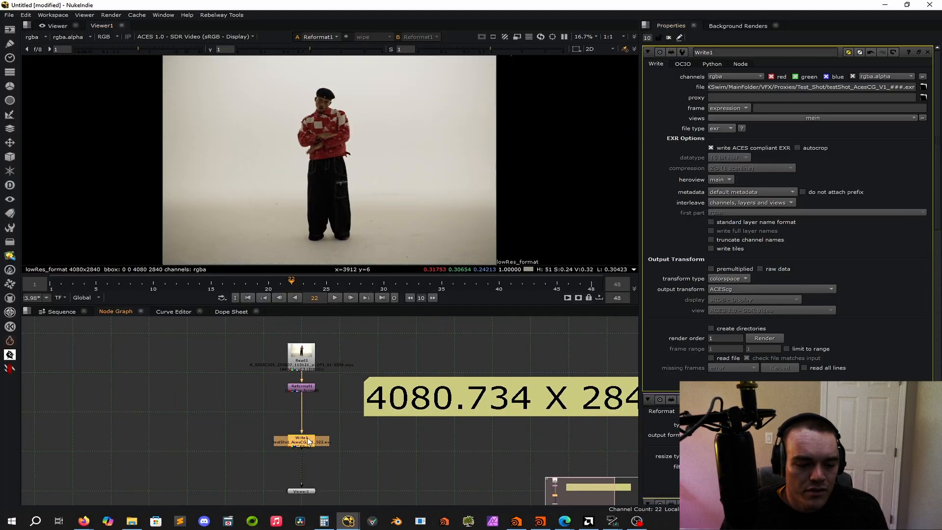
left_click(765, 338)
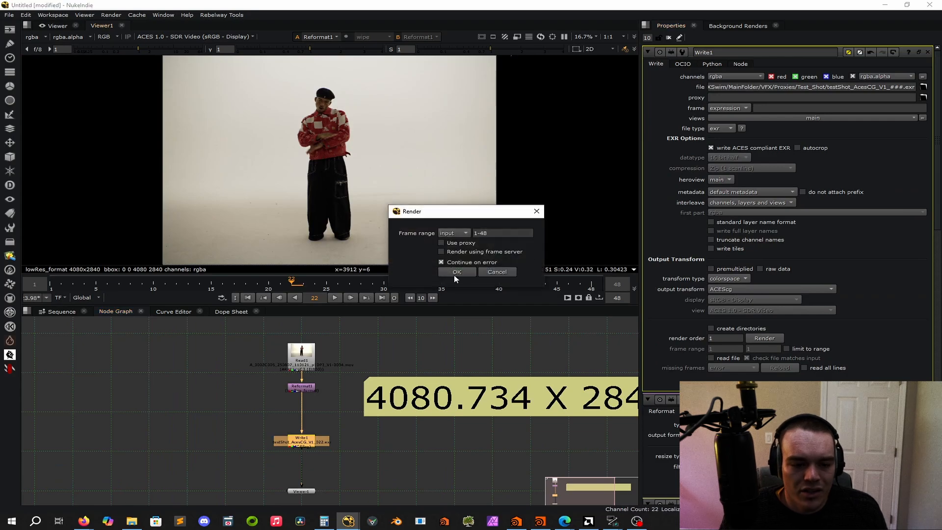
left_click(454, 273)
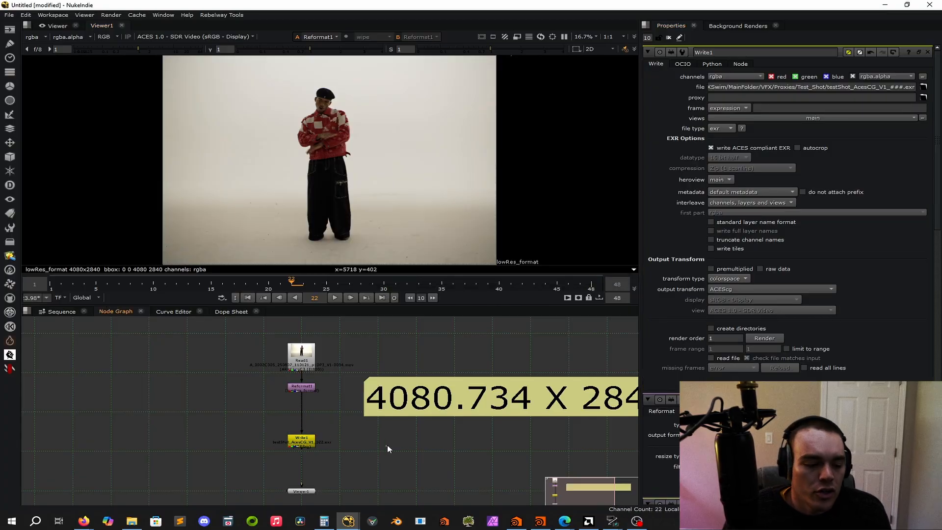
Step: Move Write1 up beneath Reformat1 and read the rendered testShot_AcesCG_V1_###.exr sequence, frames 1-48, into the node graph
left_click_drag(307, 441, 307, 410)
middle_click_drag(353, 451, 396, 422)
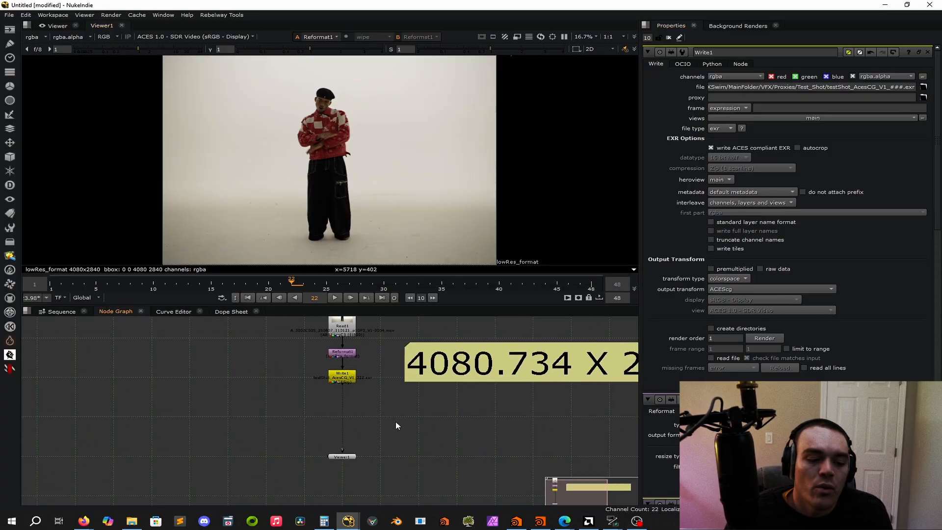
triple_click(785, 87)
left_click(384, 397)
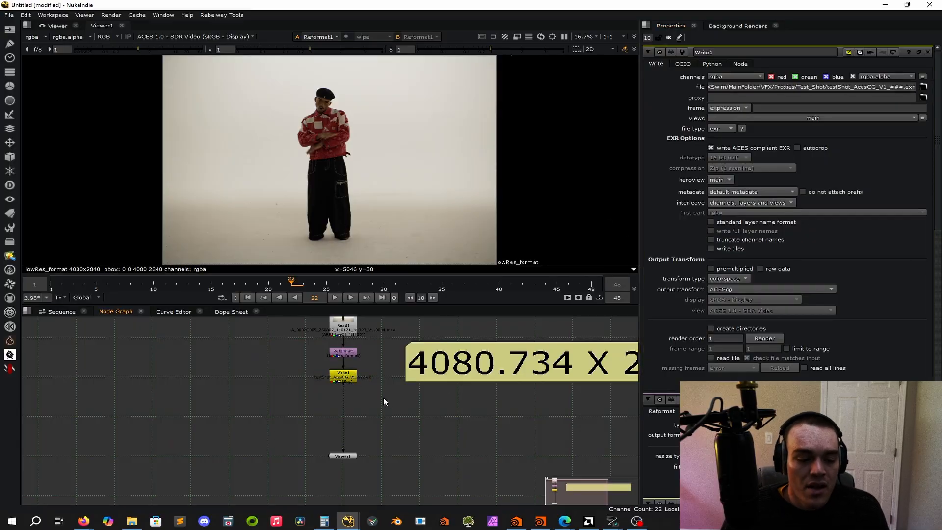
key("r")
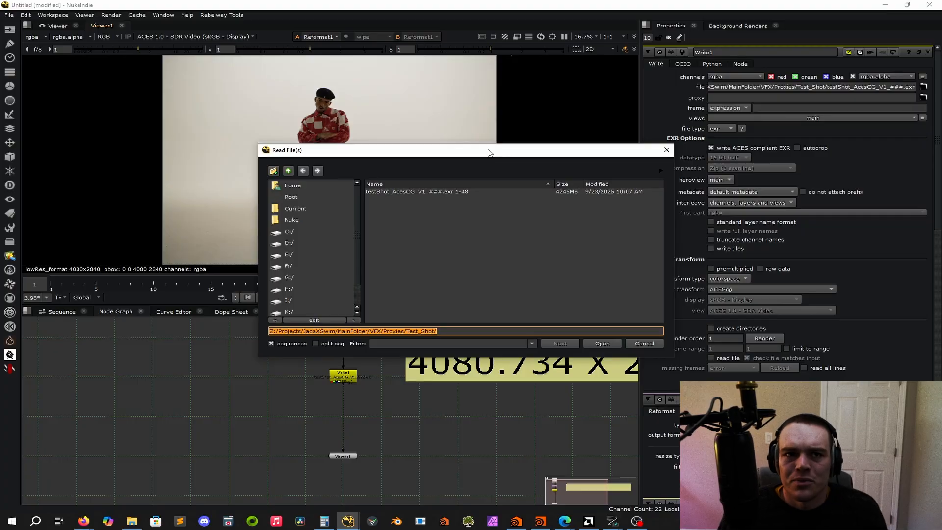
double_click(461, 194)
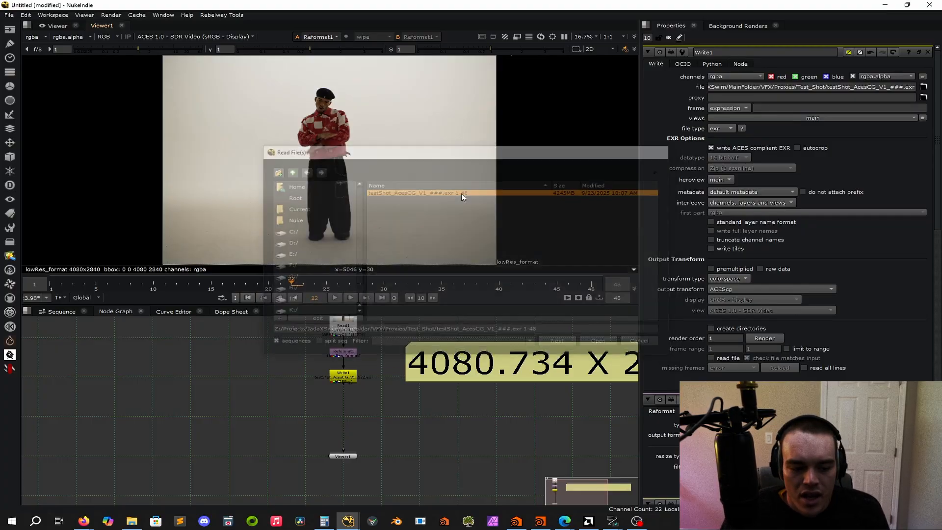
mouse_move(382, 402)
left_mouse_down()
mouse_move(365, 401)
mouse_move(379, 401)
left_mouse_up()
left_click(441, 419)
key("r")
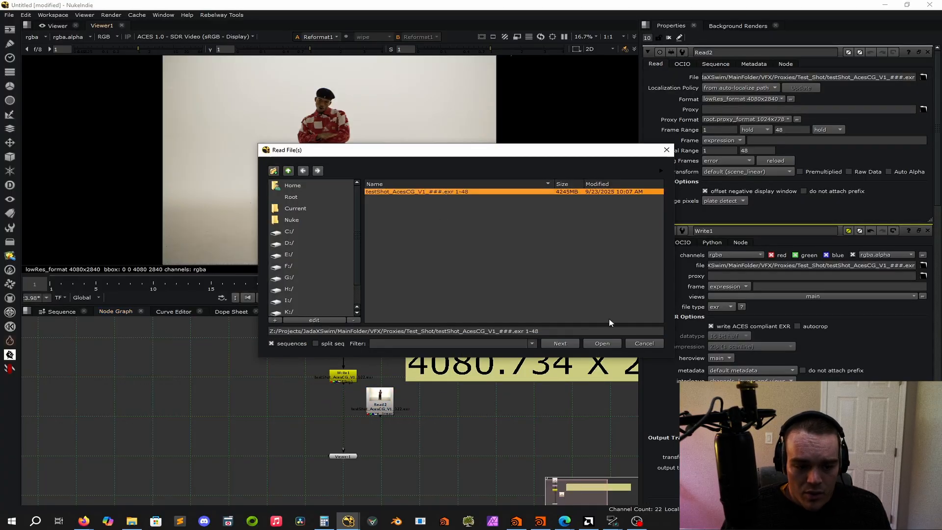
left_click(643, 343)
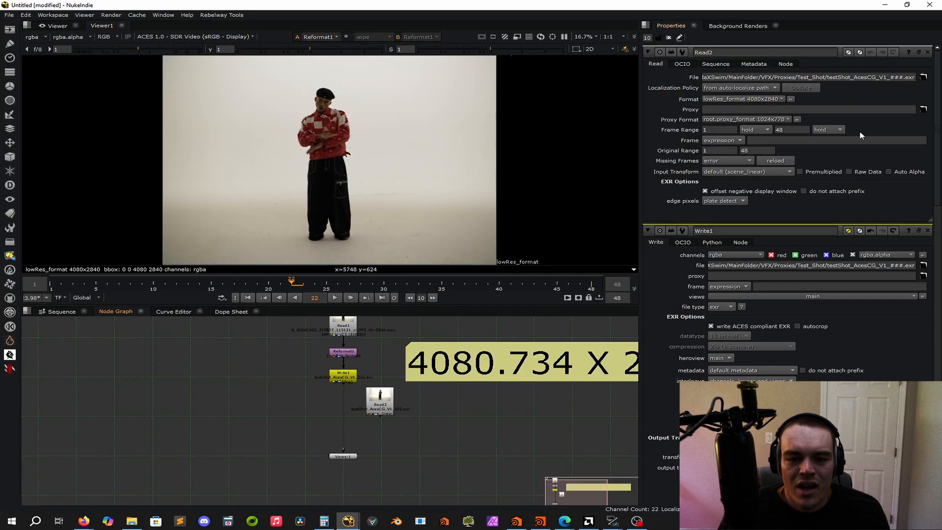
double_click(862, 77)
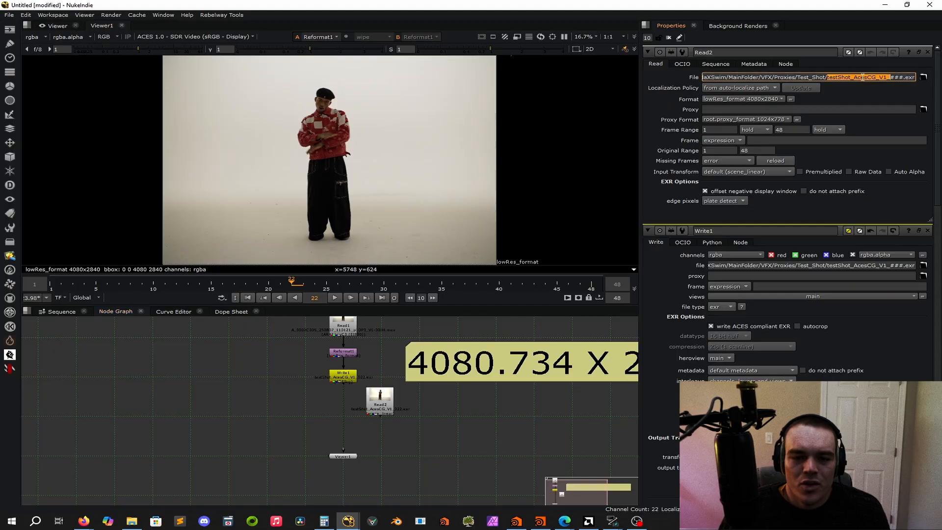
triple_click(843, 266)
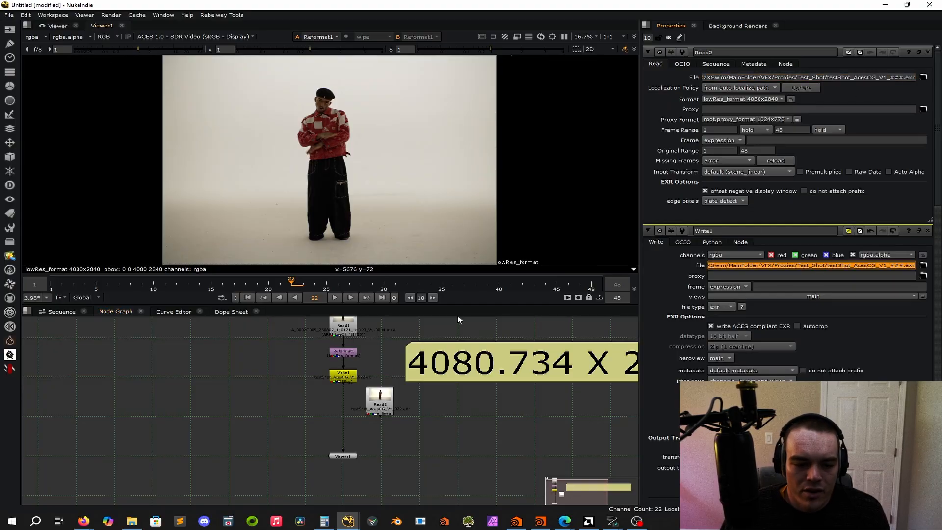
key("r")
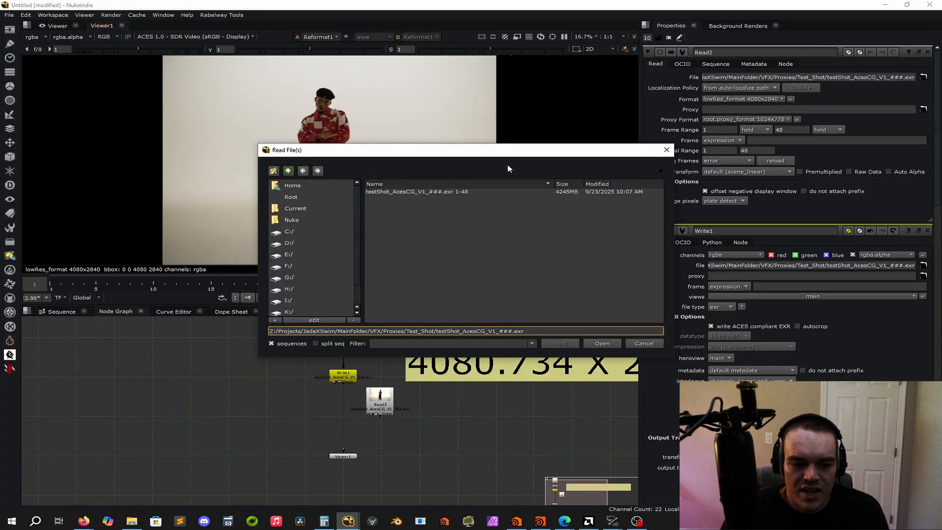
left_click(647, 344)
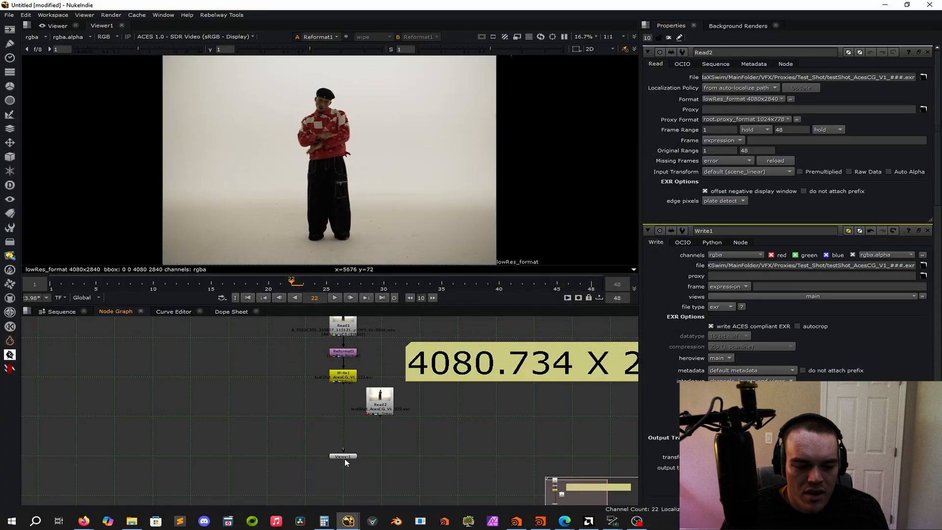
Step: Reconnect the Viewer node's input to Write1 and move the Viewer clear of the node chain
left_click_drag(345, 460, 342, 486)
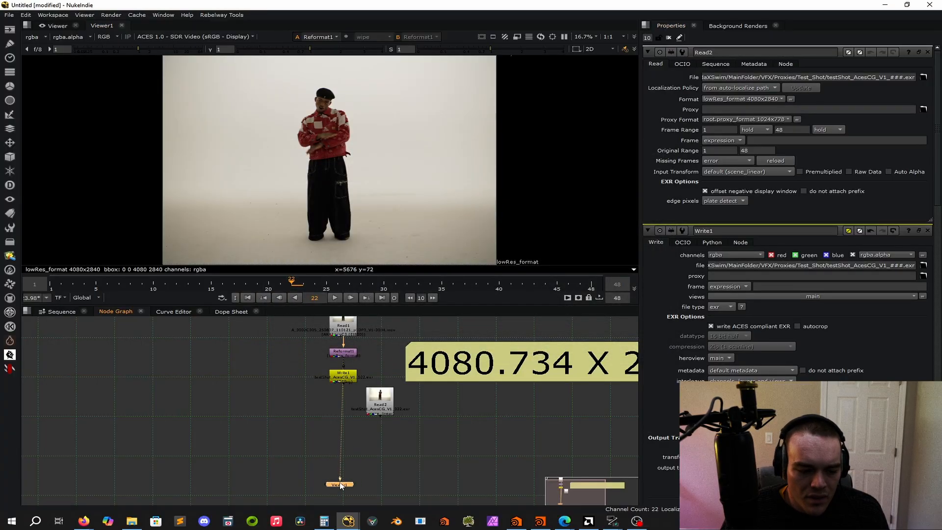
scroll(373, 481, "down", 1)
middle_click_drag(373, 478, 456, 439)
scroll(450, 444, "up", 8)
left_click_drag(452, 437, 412, 426)
scroll(478, 418, "down", 7)
middle_click_drag(476, 423, 420, 469)
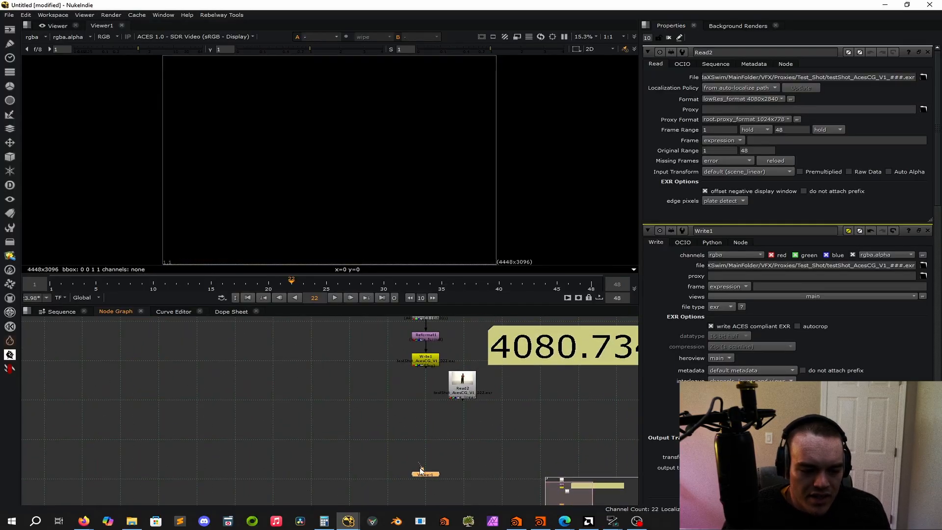
left_click_drag(429, 354, 429, 358)
scroll(492, 407, "down", 2)
middle_click_drag(496, 405, 487, 431)
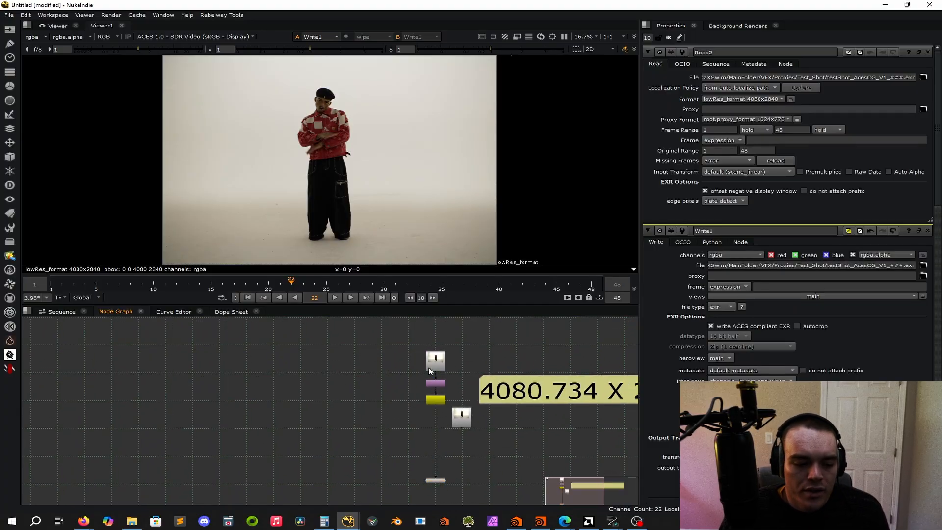
left_click_drag(431, 481, 337, 466)
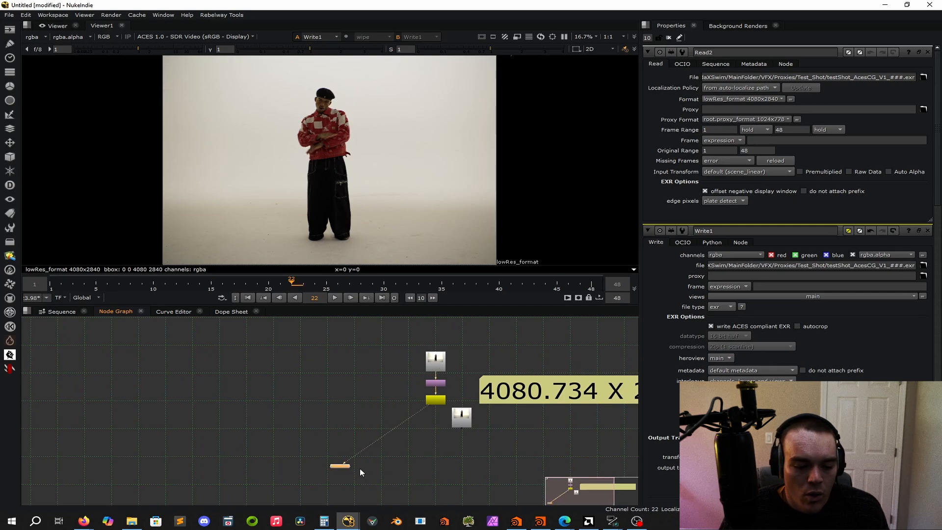
Step: Connect Read1 to the Viewer's first input and compare it with Write1 on the second input
left_click(427, 365)
key("1")
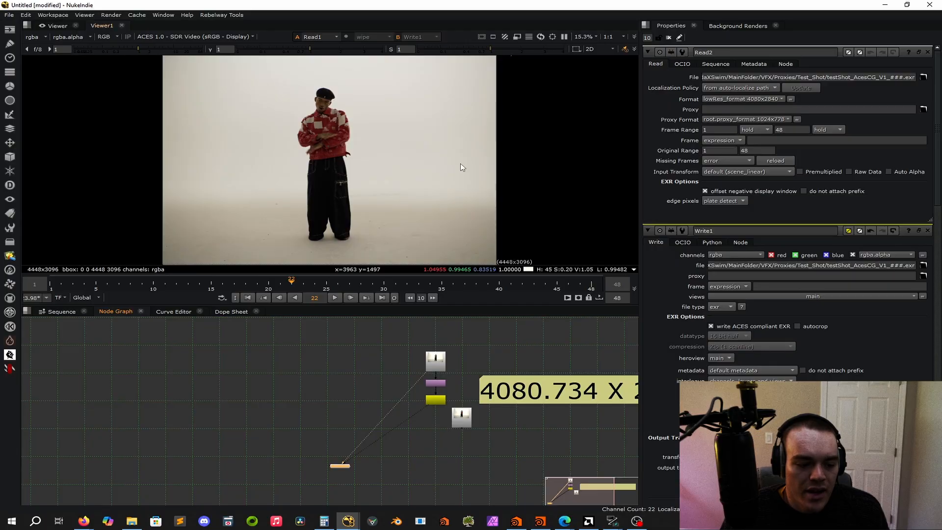
key("2")
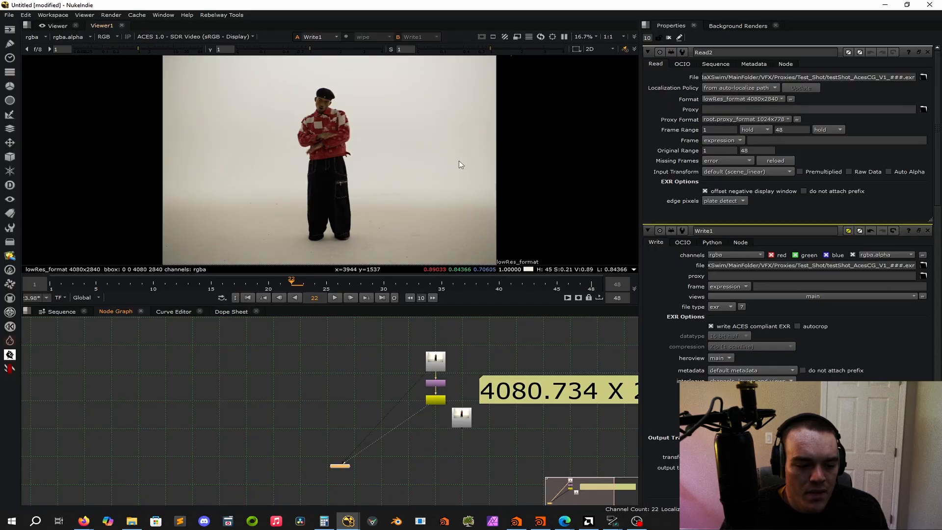
key("1")
key("2")
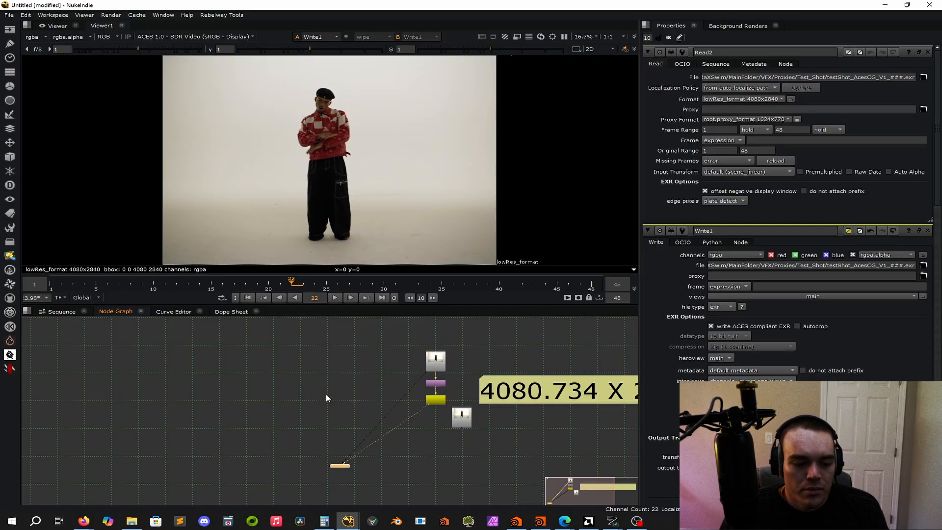
key("1")
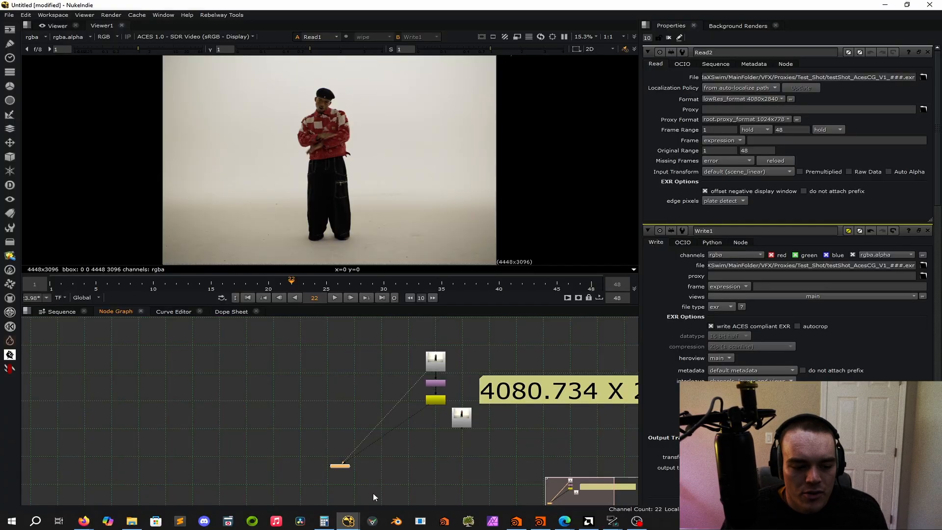
Step: Line up Read2 and the Viewer node beneath Write1 and show Read2 in the Viewer
scroll(352, 466, "up", 5)
left_click_drag(312, 440, 266, 419)
scroll(266, 419, "down", 5)
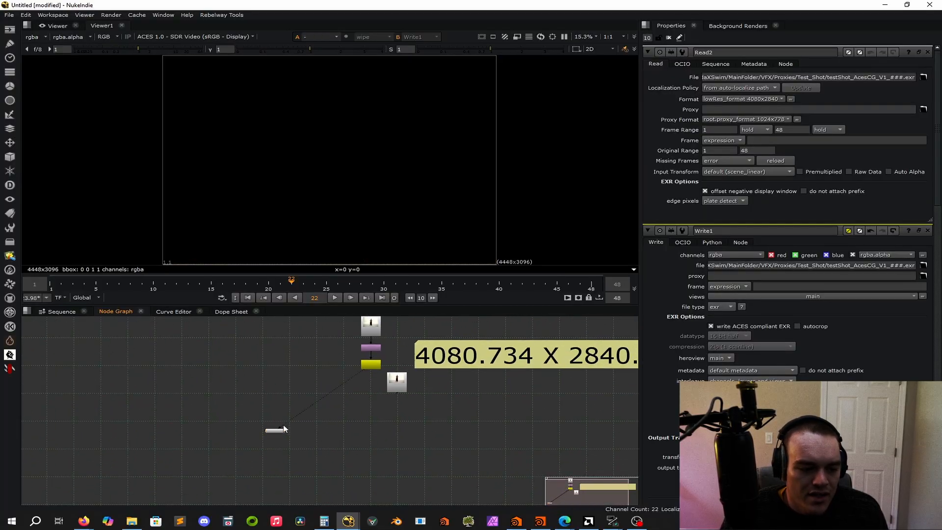
left_click_drag(279, 431, 361, 430)
left_click_drag(400, 388, 374, 395)
key("1")
left_click_drag(371, 449, 377, 446)
left_click(386, 417)
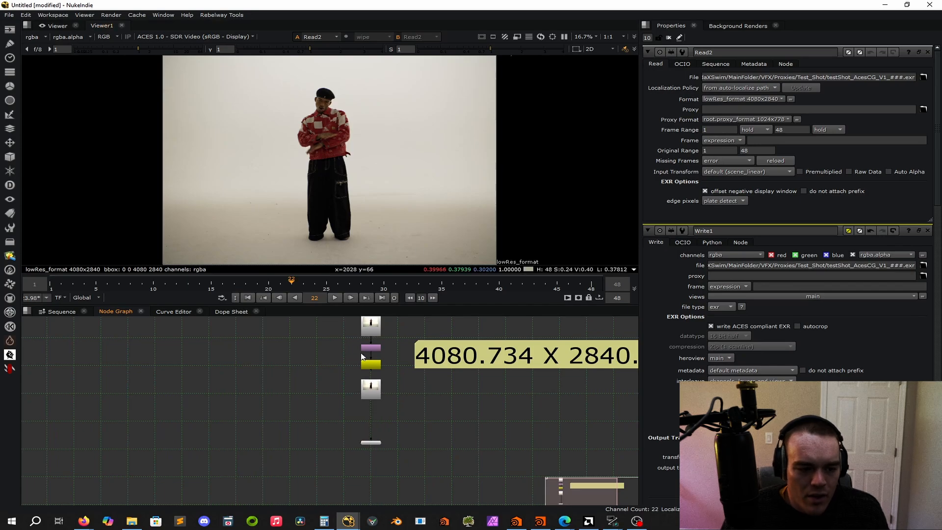
Step: Set the Input Transform of the rendered EXR's Read2 node to ACEScg
scroll(362, 356, "up", 6)
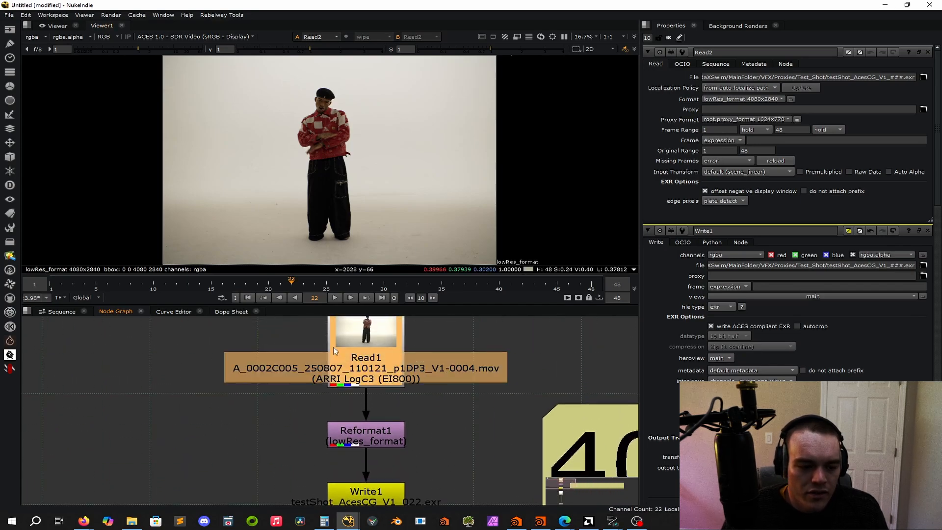
scroll(369, 368, "down", 1)
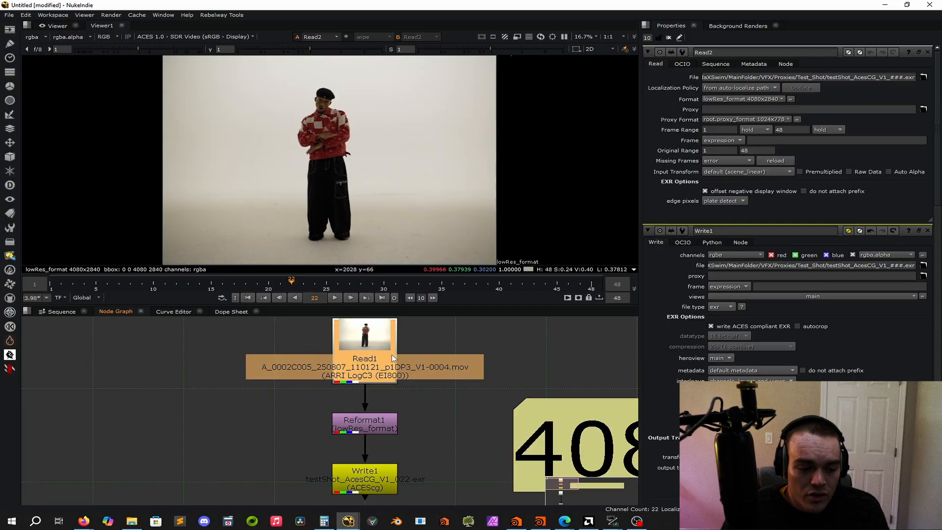
left_click(366, 422)
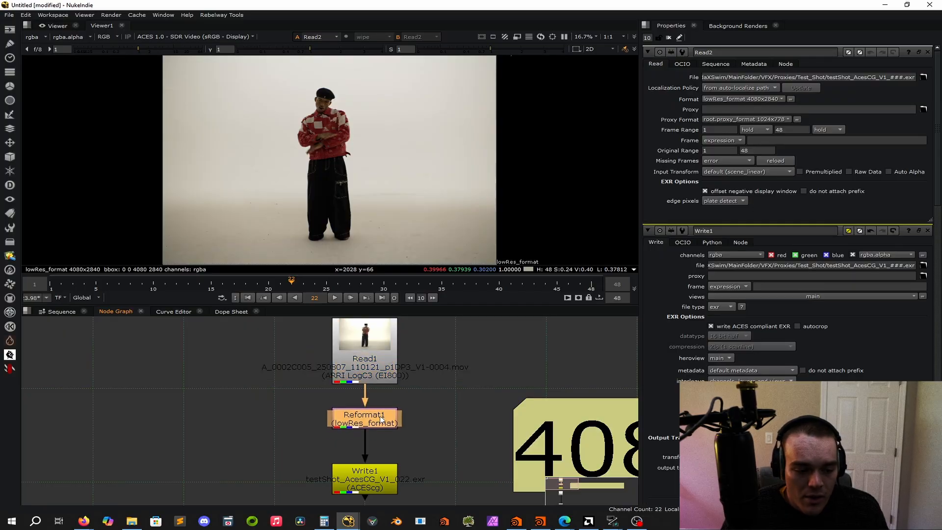
scroll(432, 380, "down", 3)
middle_click_drag(437, 377, 430, 318)
left_click(377, 414)
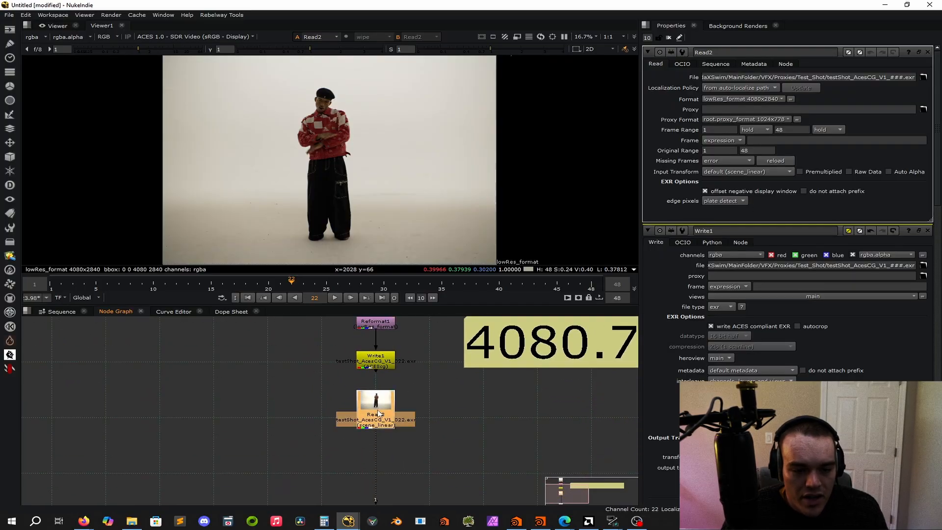
left_click(755, 172)
mouse_move(736, 274)
mouse_move(862, 274)
left_click(805, 301)
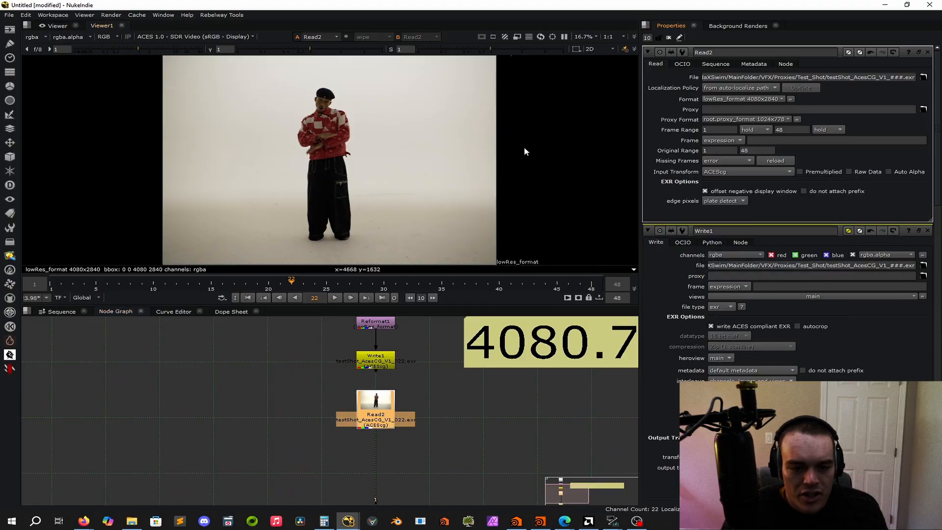
left_click(784, 172)
left_click(436, 156)
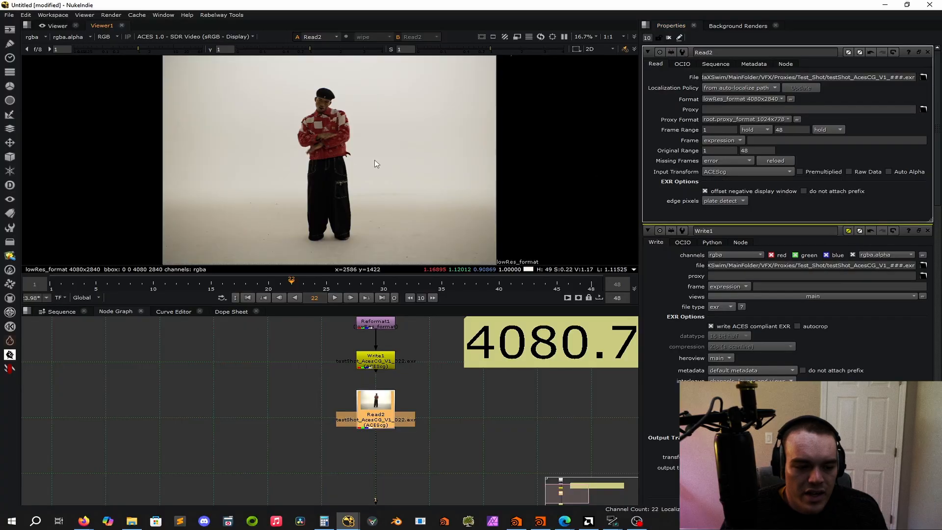
Step: Examine the performer's face and jacket in Read2 up close and compare them with the original Read1 clip
scroll(327, 95, "up", 8)
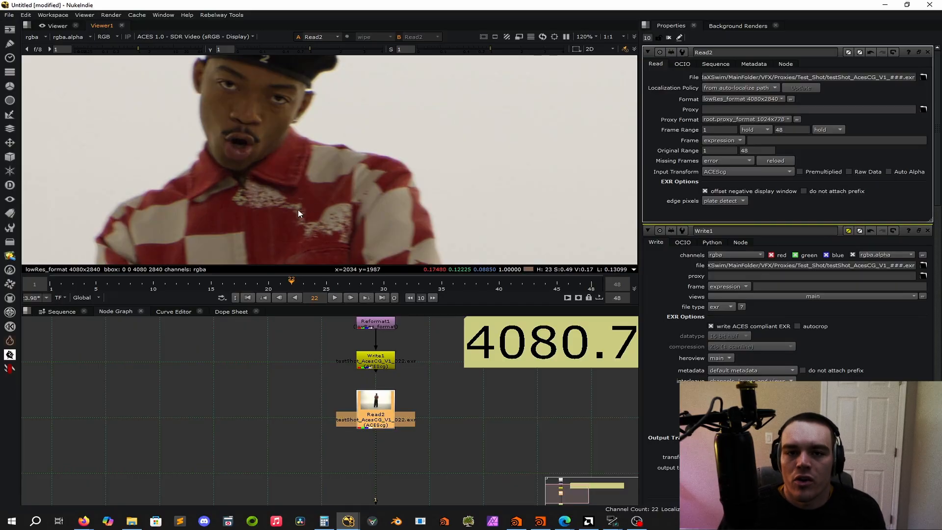
scroll(432, 367, "down", 3)
left_click(411, 331)
key("1")
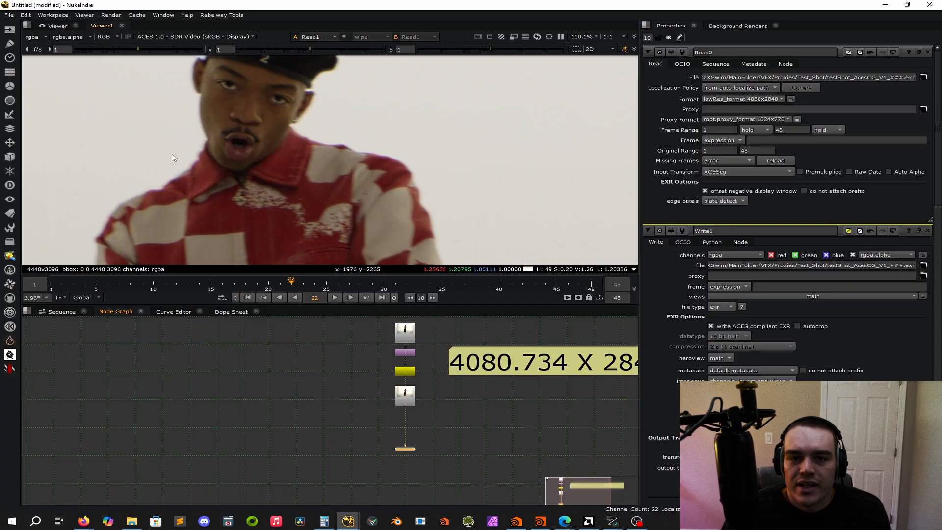
scroll(435, 168, "down", 2)
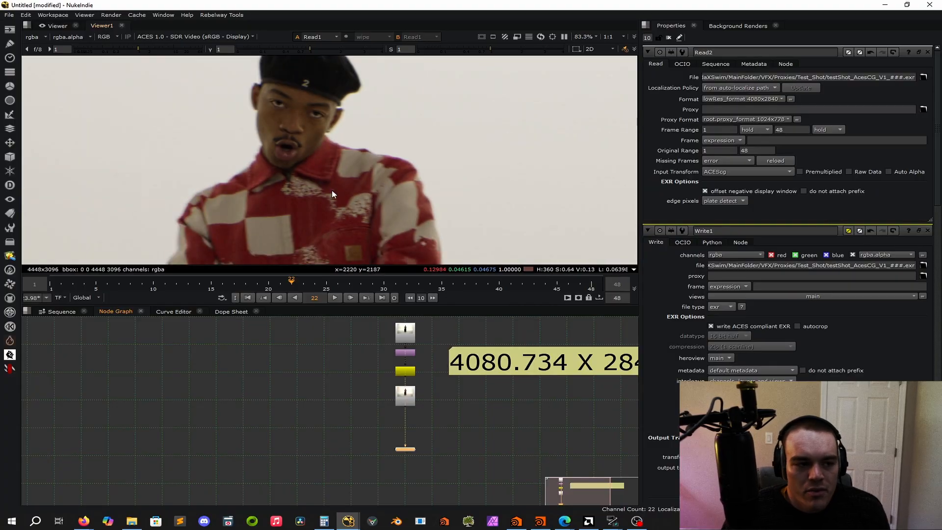
key("f")
Step: Open Read1's properties and review the choices for its input transform
double_click(405, 330)
left_click(744, 172)
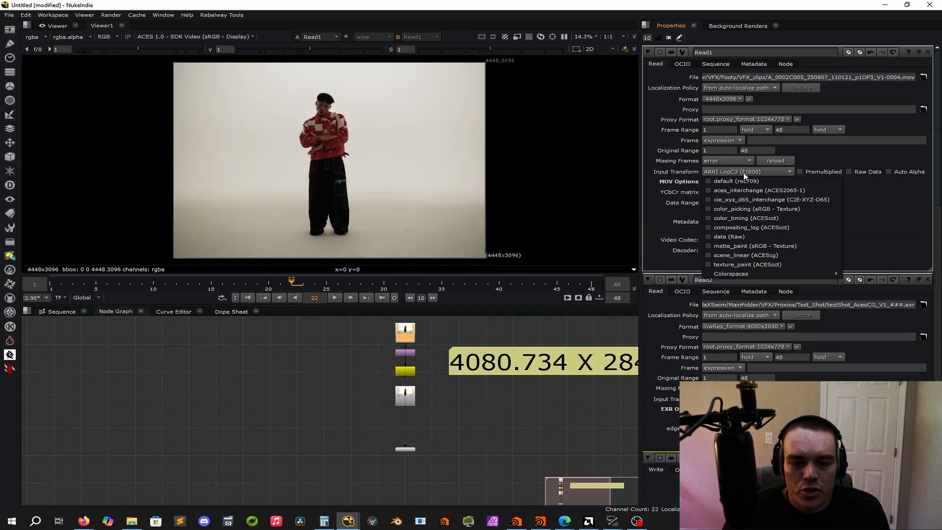
left_click(491, 153)
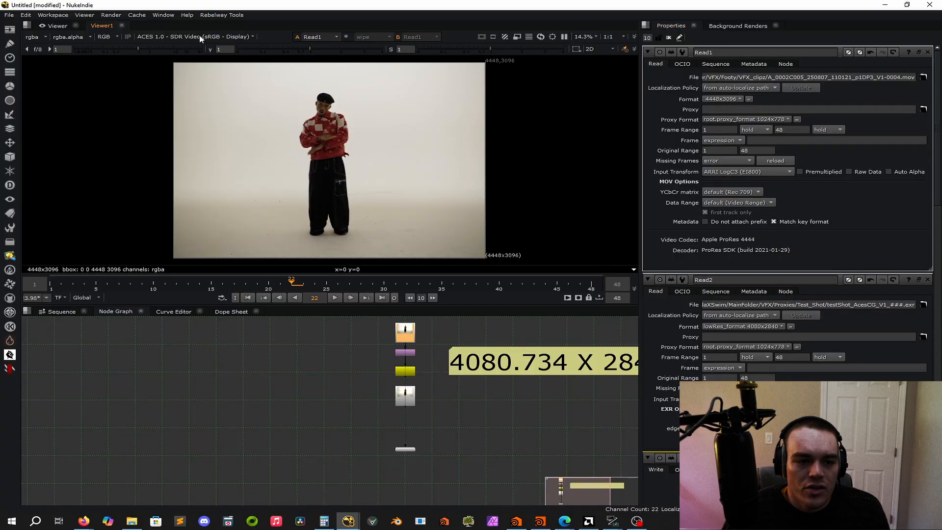
Step: Show Read2 in the Viewer in place of Read1
left_click(424, 400)
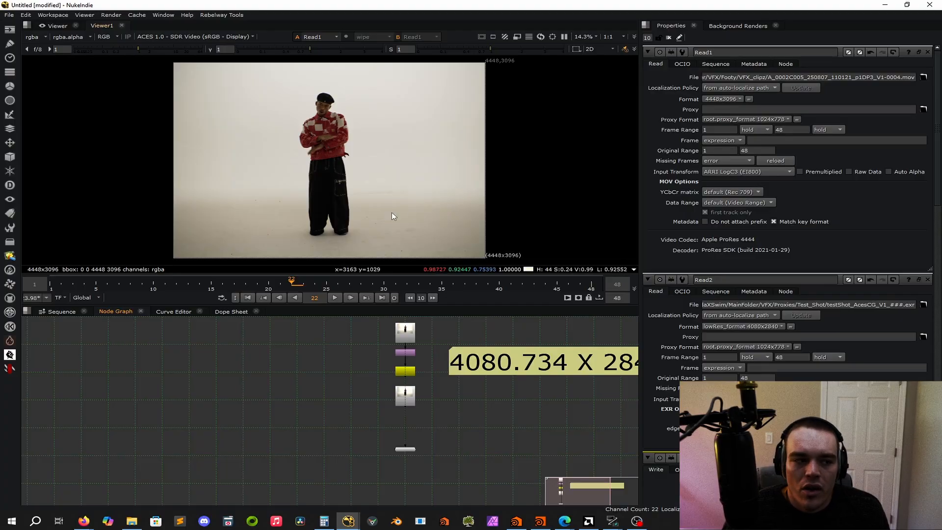
left_click(413, 399)
key("1")
left_click(477, 415)
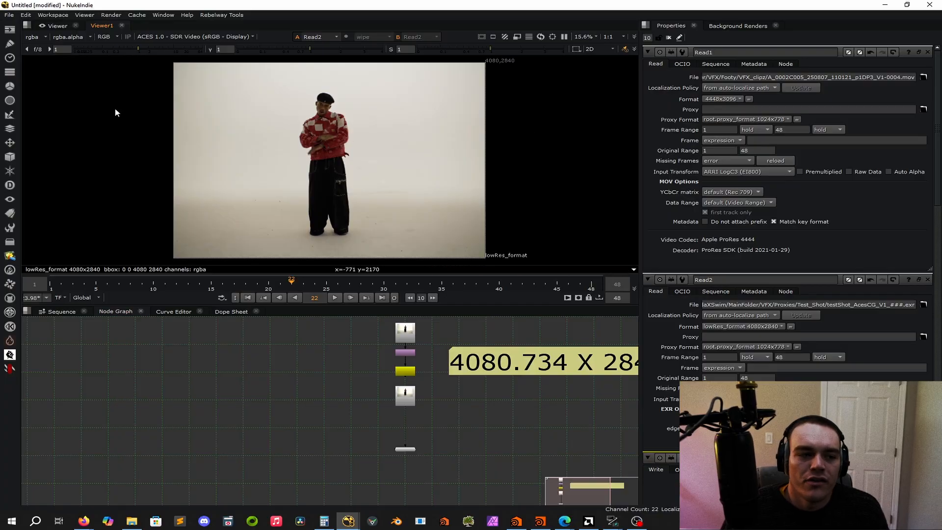
Step: Adjust the Viewer display of Read2 to gain 13, gamma 0 and saturation 0
mouse_move(140, 50)
left_mouse_down()
mouse_move(166, 49)
mouse_move(129, 49)
mouse_move(164, 45)
mouse_move(129, 49)
mouse_move(151, 45)
left_mouse_up()
mouse_move(298, 49)
left_mouse_down()
mouse_move(275, 51)
mouse_move(296, 50)
mouse_move(285, 56)
left_mouse_up()
left_click_drag(449, 58, 376, 57)
scroll(331, 123, "up", 10)
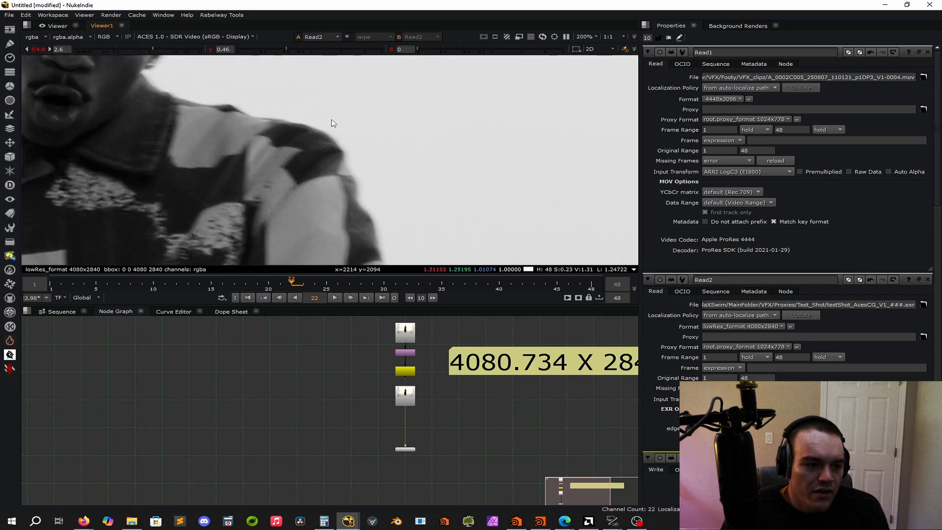
mouse_move(286, 51)
left_mouse_down()
mouse_move(304, 51)
mouse_move(265, 52)
mouse_move(274, 51)
left_mouse_up()
left_click_drag(153, 50, 179, 51)
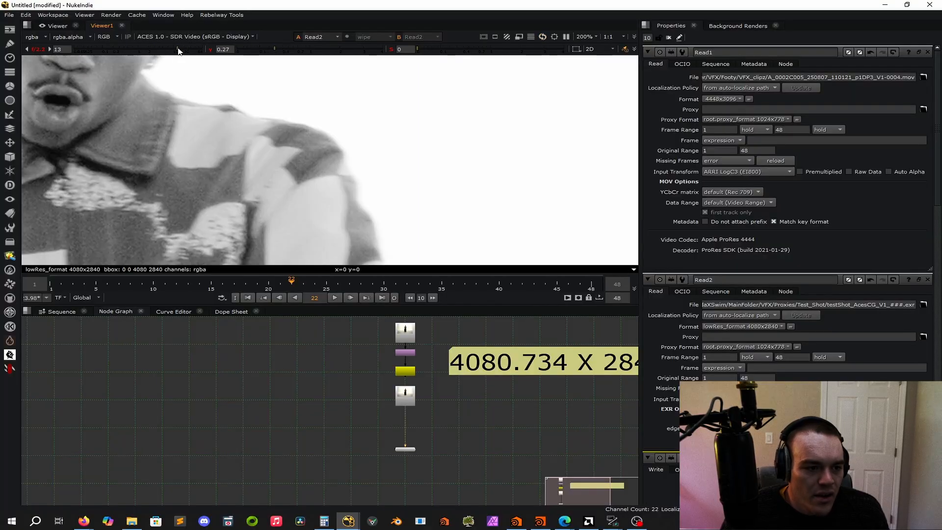
left_click_drag(315, 48, 237, 54)
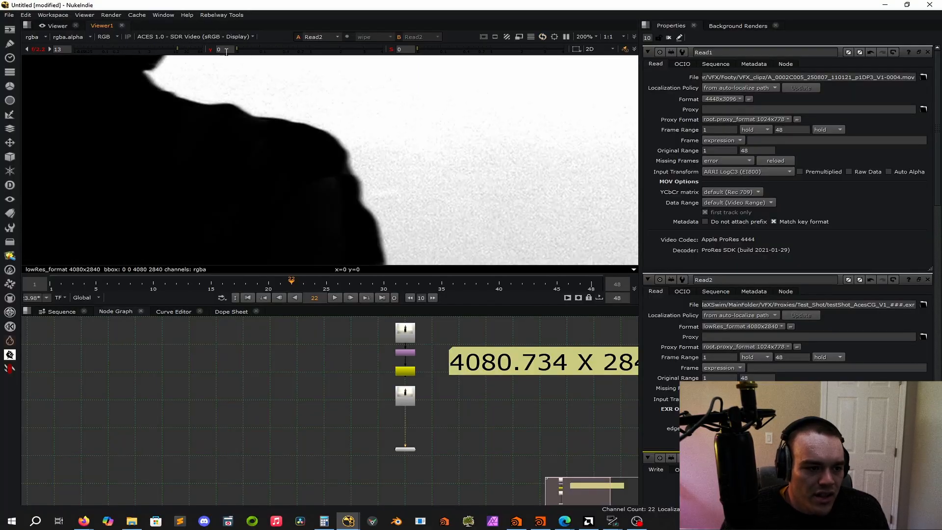
Step: Examine the silhouette edges around the performer's head, shoulders and hands for fine detail in the high-contrast view
scroll(246, 124, "down", 5)
scroll(246, 124, "down", 3)
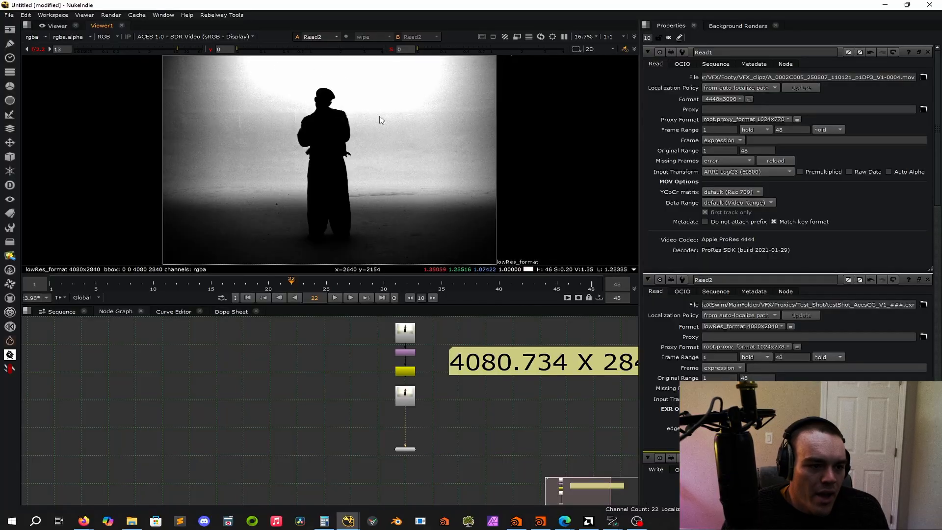
scroll(360, 97, "up", 5)
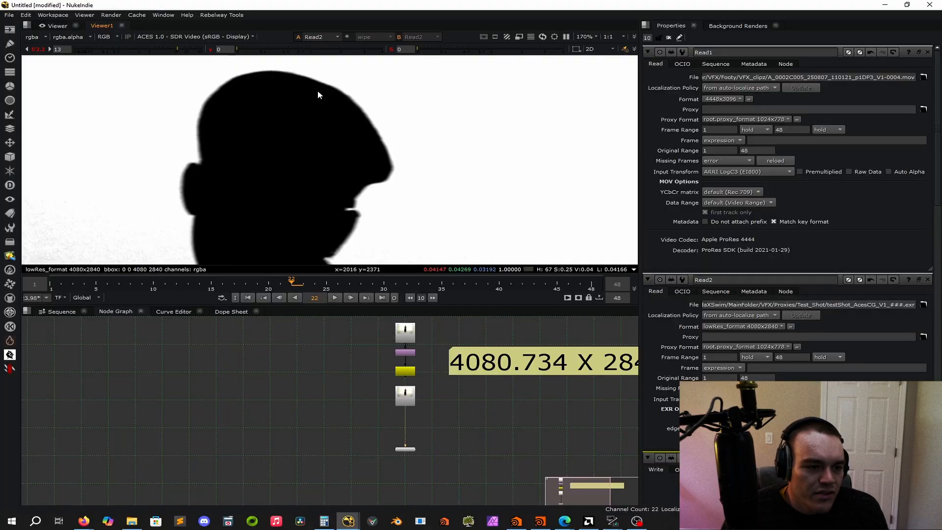
scroll(336, 165, "up", 8)
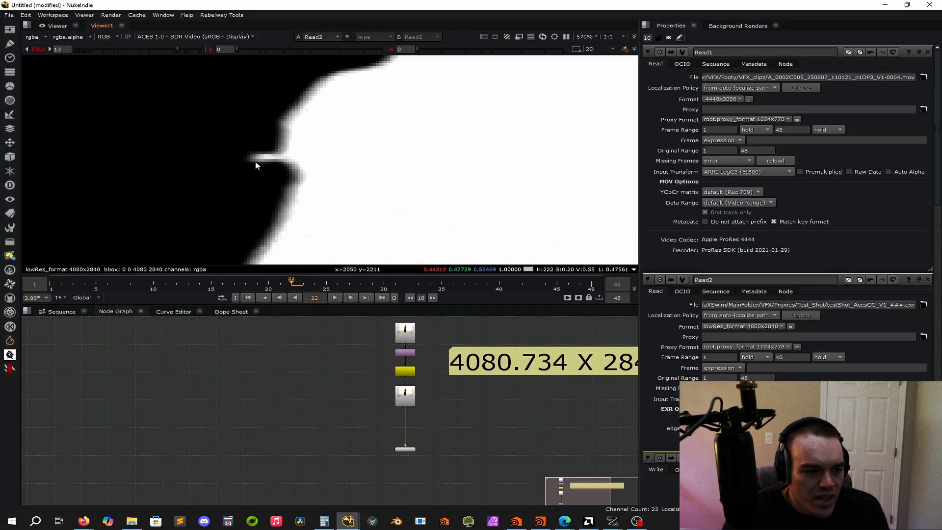
scroll(290, 122, "down", 4)
scroll(290, 123, "down", 7)
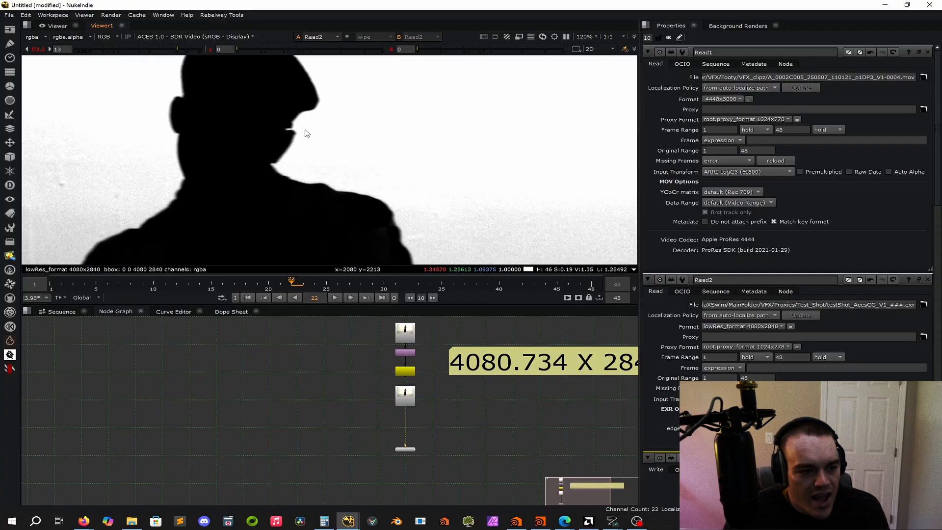
middle_click_drag(397, 240, 410, 154)
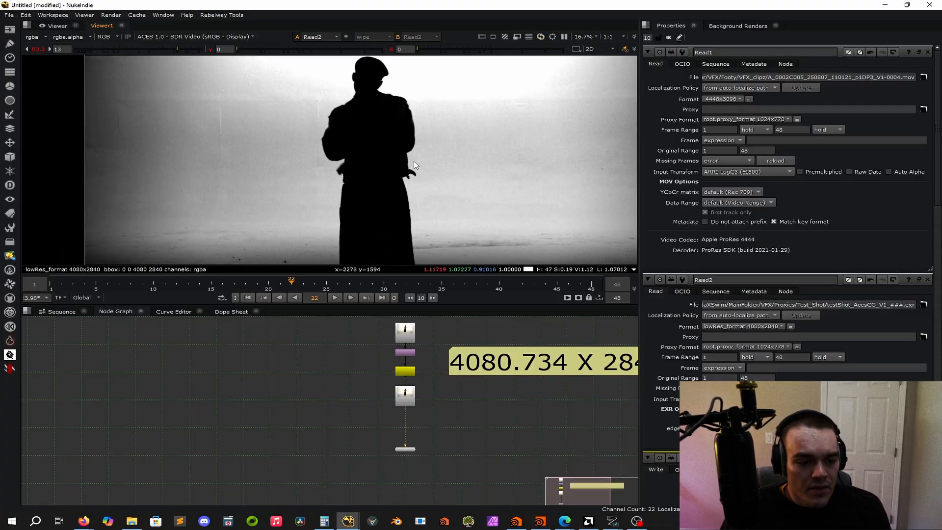
key("f")
scroll(352, 166, "up", 10)
scroll(329, 107, "up", 1)
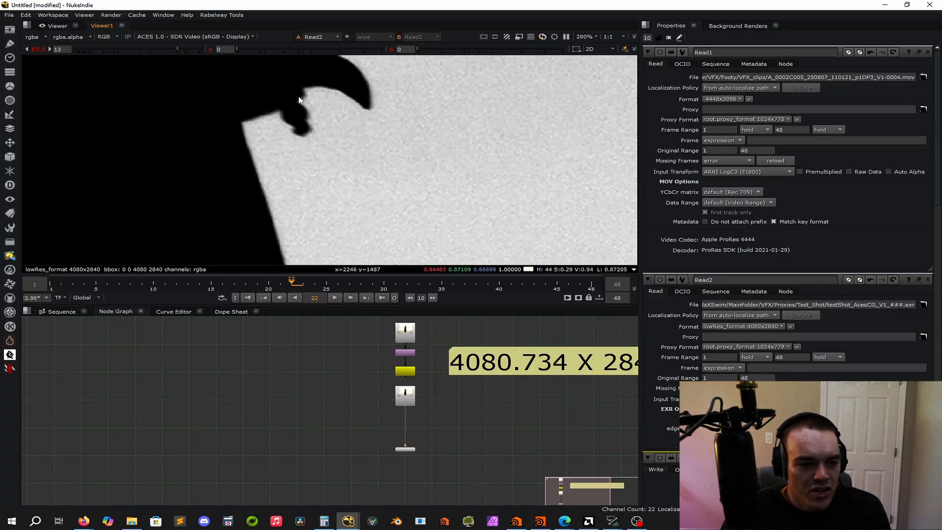
scroll(400, 179, "down", 8)
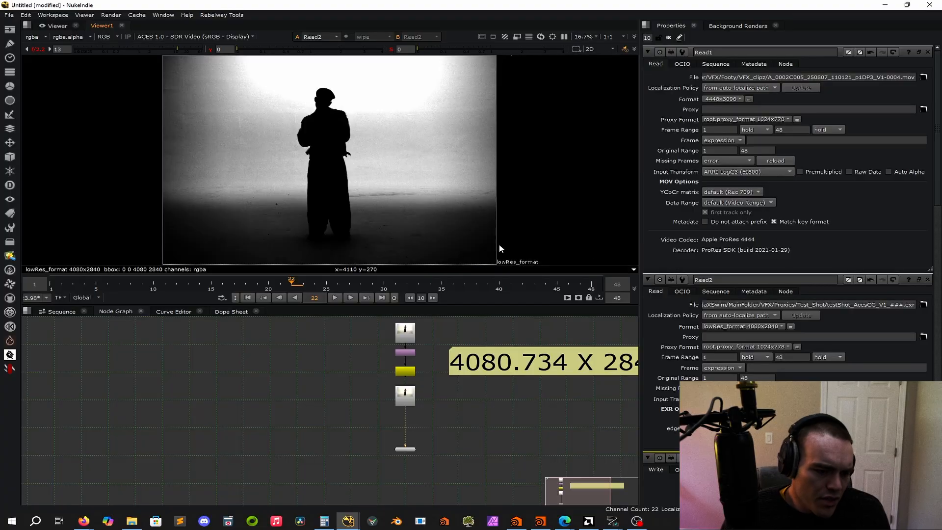
Step: Review the Read1, Reformat1, Write1 and Read2 node chain and its resolution note in the node graph
scroll(483, 405, "down", 8)
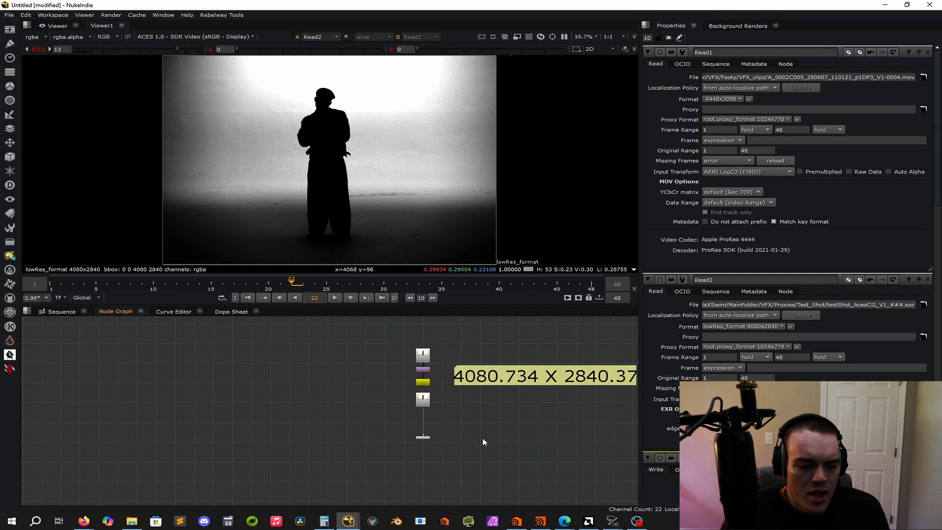
scroll(481, 406, "up", 1)
key("f")
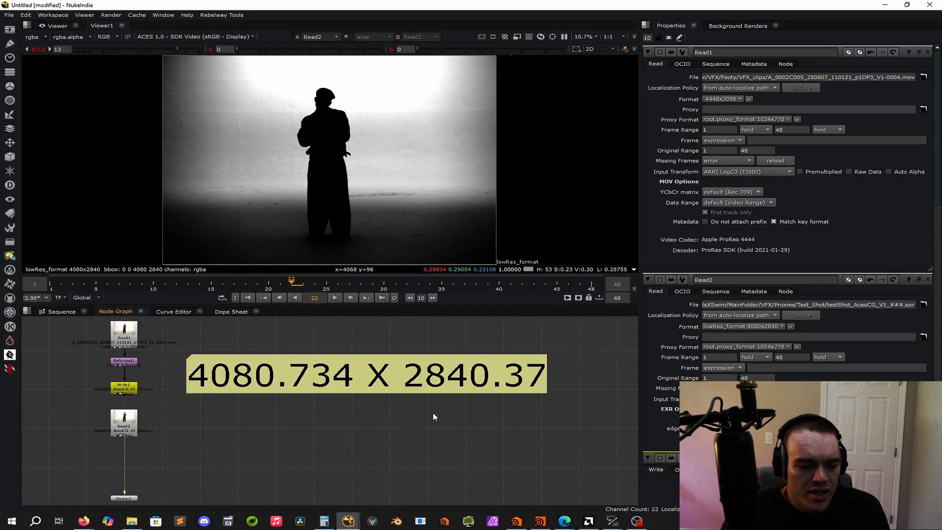
scroll(375, 413, "down", 5)
left_click(374, 394)
middle_click_drag(344, 436, 404, 396)
scroll(343, 362, "up", 7)
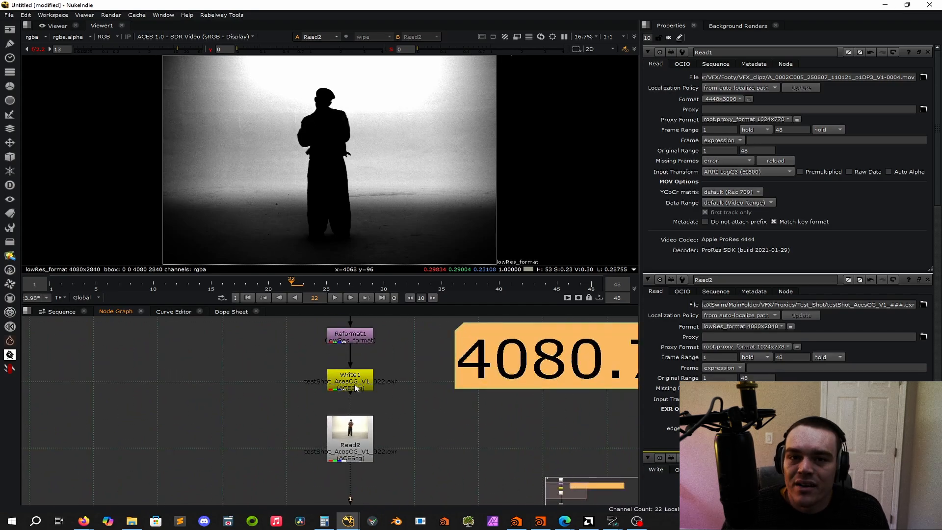
left_click(285, 398)
key("f")
middle_click_drag(186, 392, 370, 426)
left_click_drag(231, 346, 369, 480)
key("f")
left_click(392, 408)
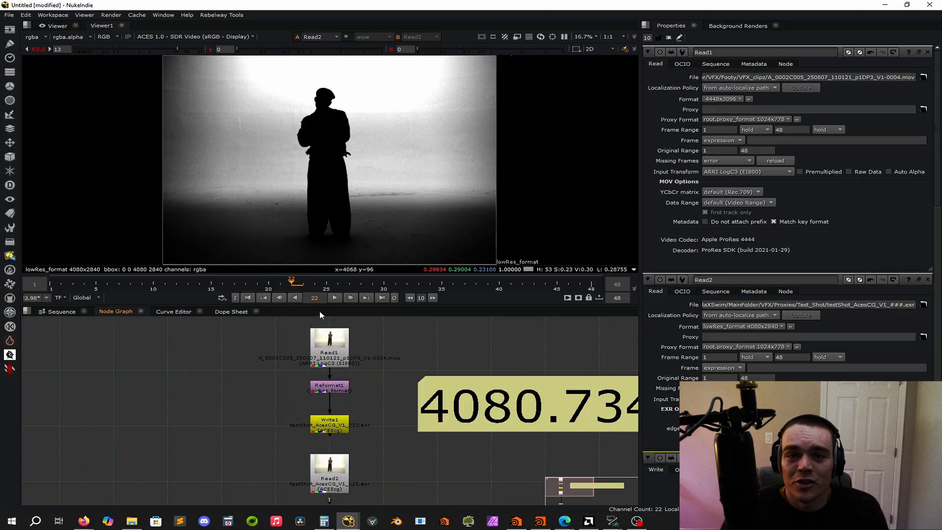
Step: Move the Viewer node farther down below Read2 in the node graph
scroll(314, 369, "down", 5)
scroll(318, 374, "up", 5)
scroll(319, 374, "down", 4)
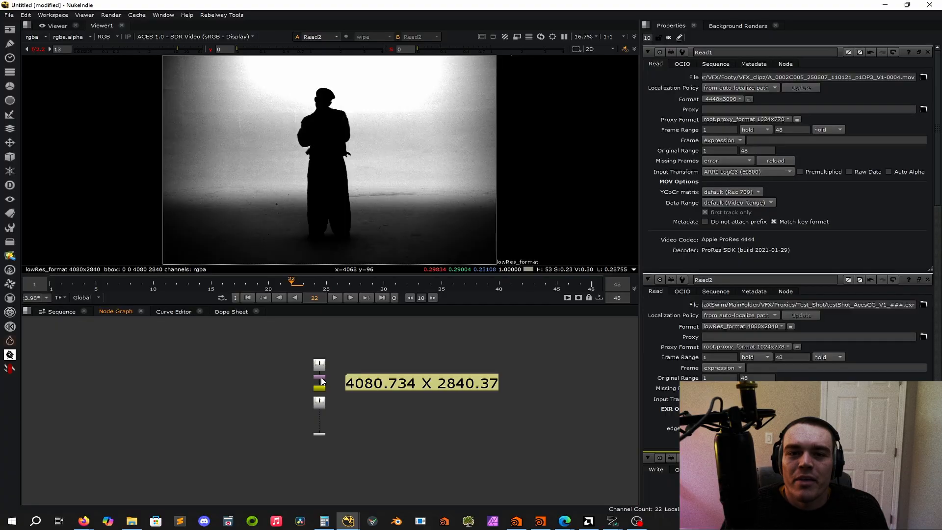
middle_click_drag(283, 412, 408, 377)
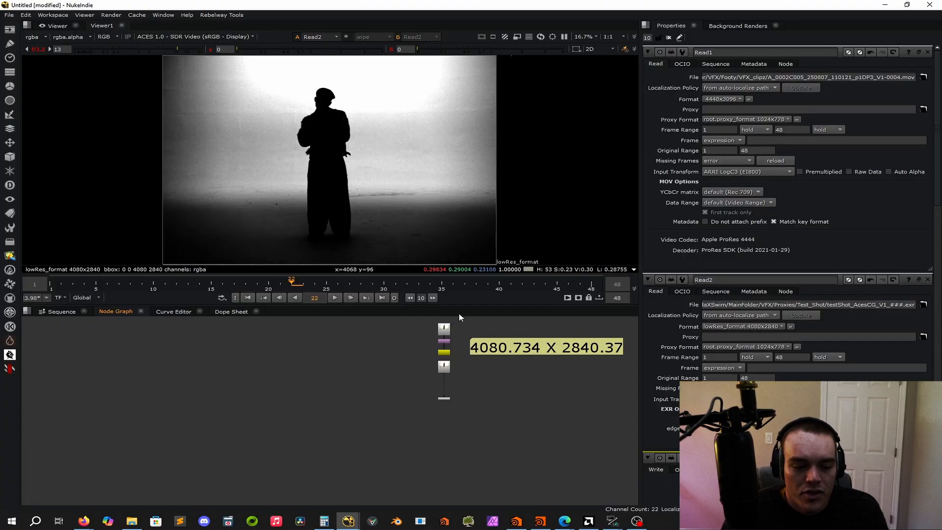
scroll(431, 342, "up", 3)
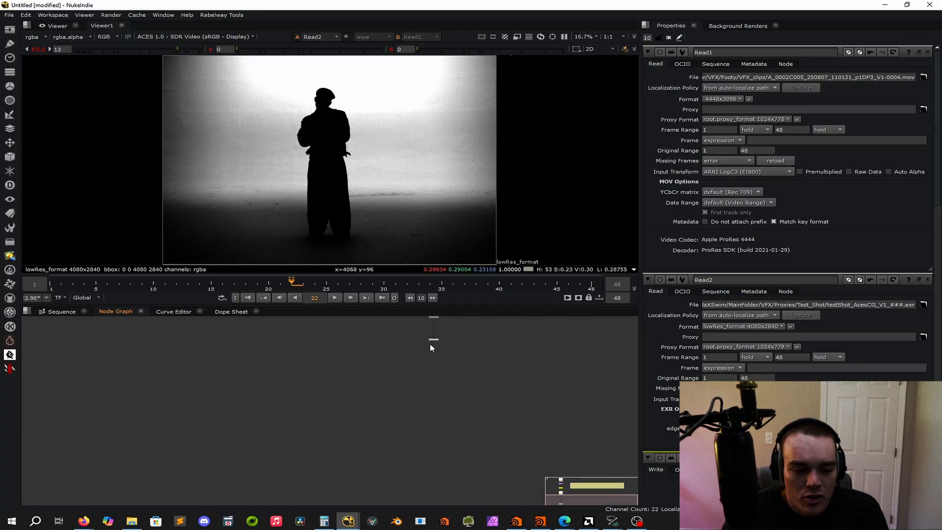
scroll(436, 422, "down", 4)
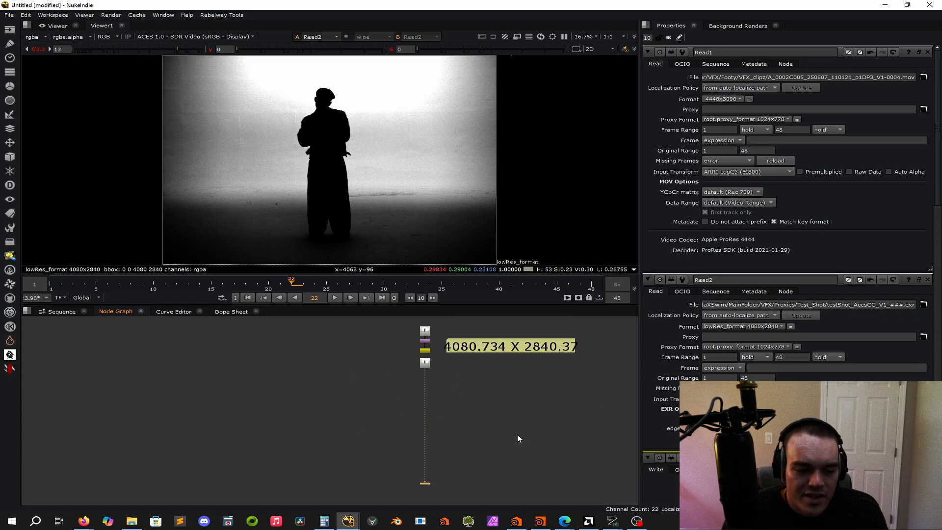
middle_click_drag(504, 439, 505, 366)
right_click(427, 431)
left_click(345, 396)
middle_click_drag(446, 383, 444, 435)
left_click_drag(391, 370, 463, 323)
middle_click_drag(472, 370, 472, 414)
left_click(473, 414)
key("f")
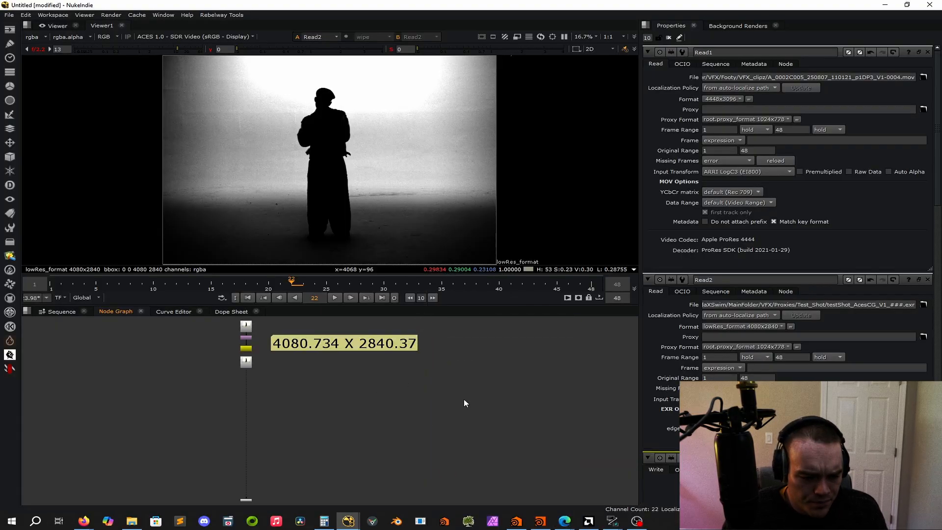
middle_click_drag(182, 352, 233, 361)
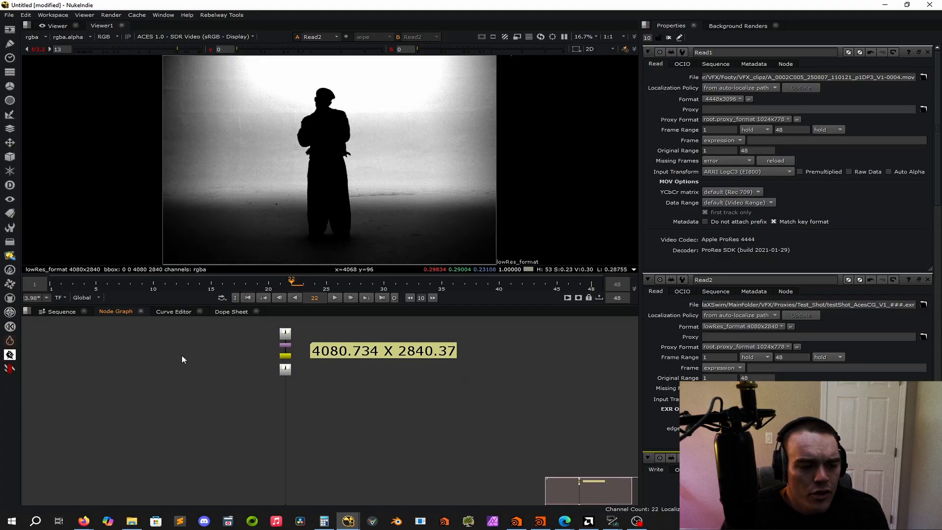
left_click_drag(195, 405, 304, 322)
left_click(220, 395)
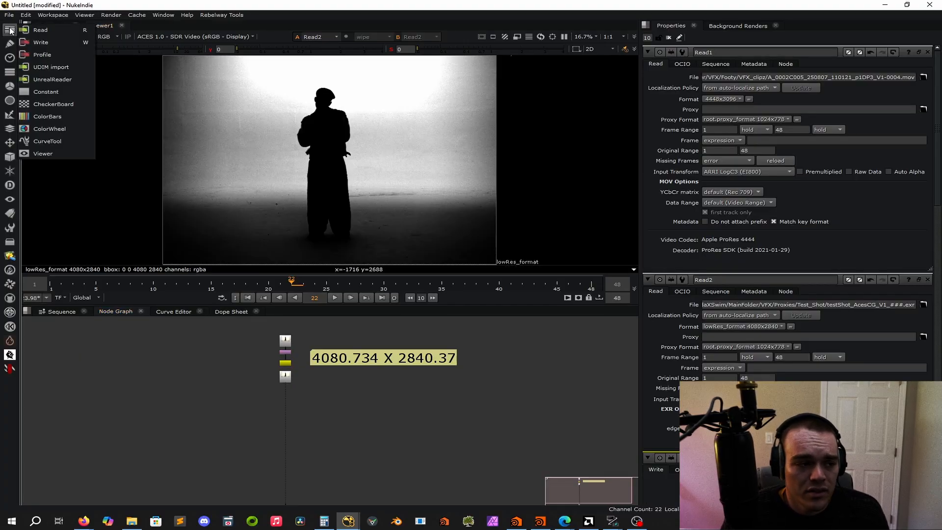
left_click(10, 30)
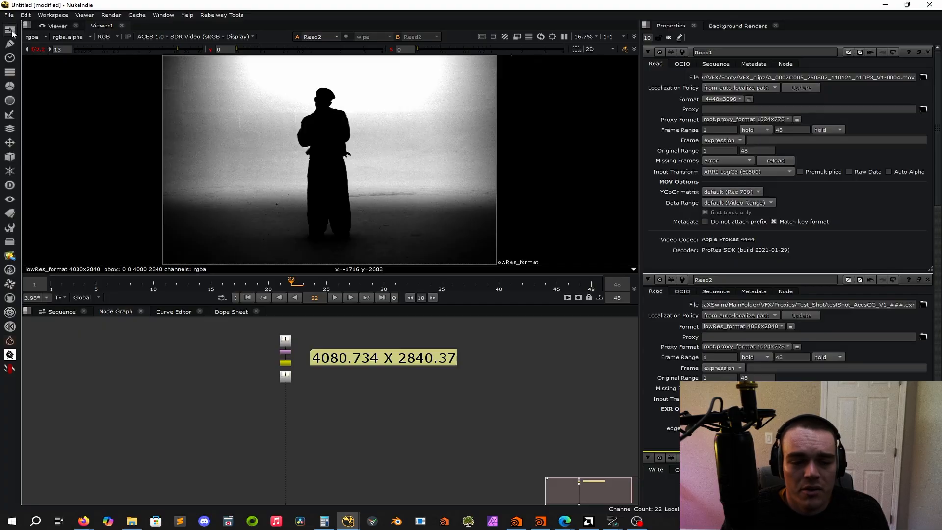
left_click(11, 30)
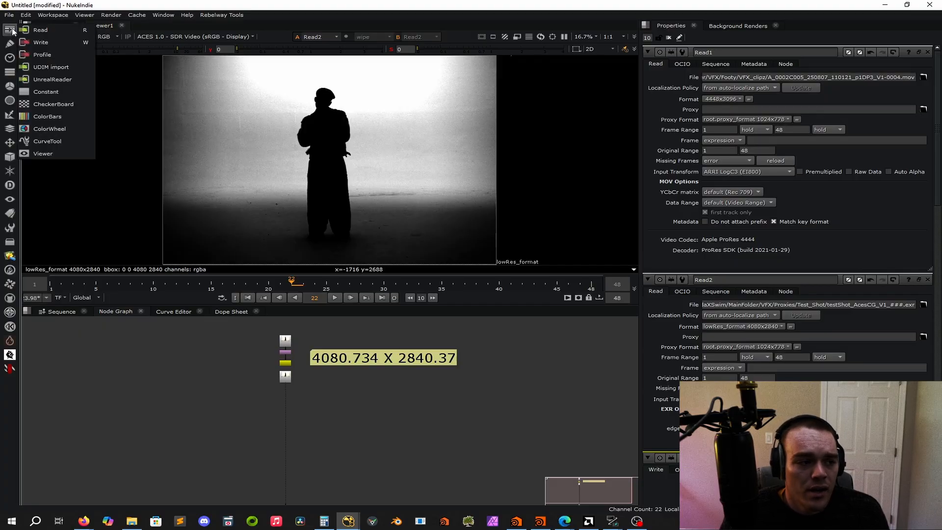
left_click(259, 355)
Step: Add a Merge node in over mode and insert it between Read2 and the Viewer, with Read2 feeding its B input
scroll(250, 391, "up", 3)
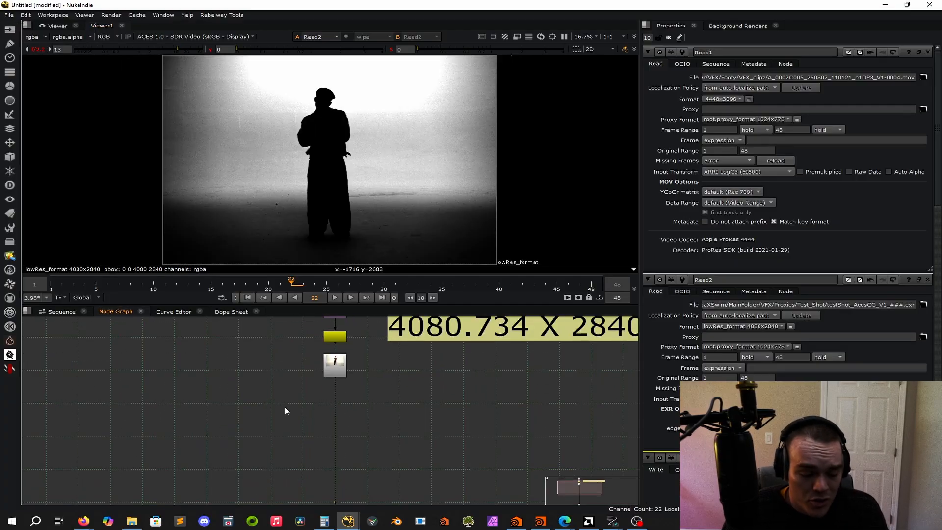
key("m")
scroll(303, 413, "up", 4)
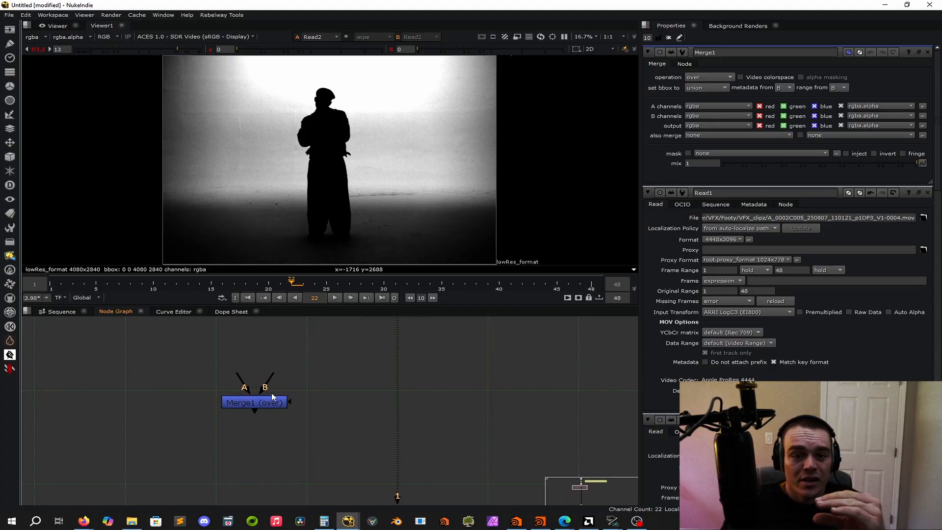
scroll(271, 403, "down", 7)
scroll(270, 402, "up", 8)
left_click_drag(289, 361, 257, 353)
scroll(337, 384, "down", 5)
middle_click_drag(392, 381, 368, 416)
left_click_drag(271, 428, 376, 463)
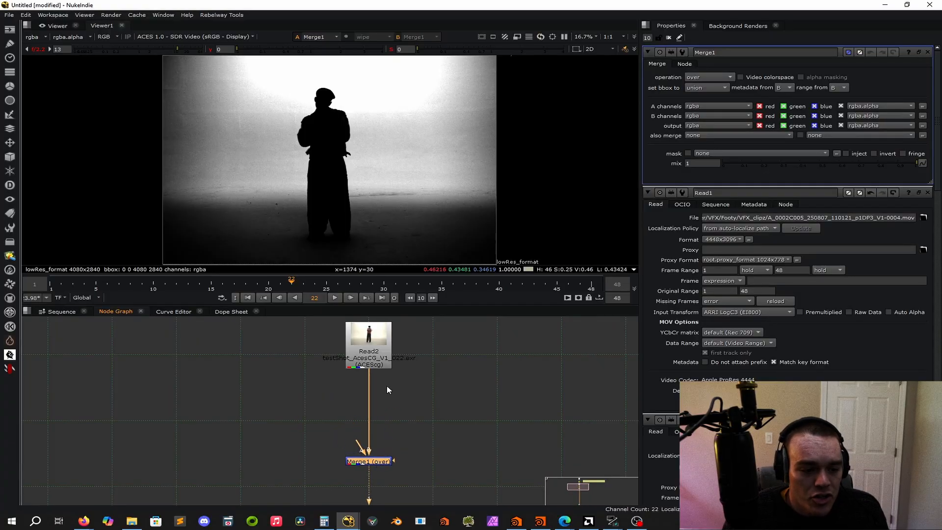
Step: View Read2 directly and compare its alpha channel with its RGB image in the Viewer
left_click(449, 380)
key("1")
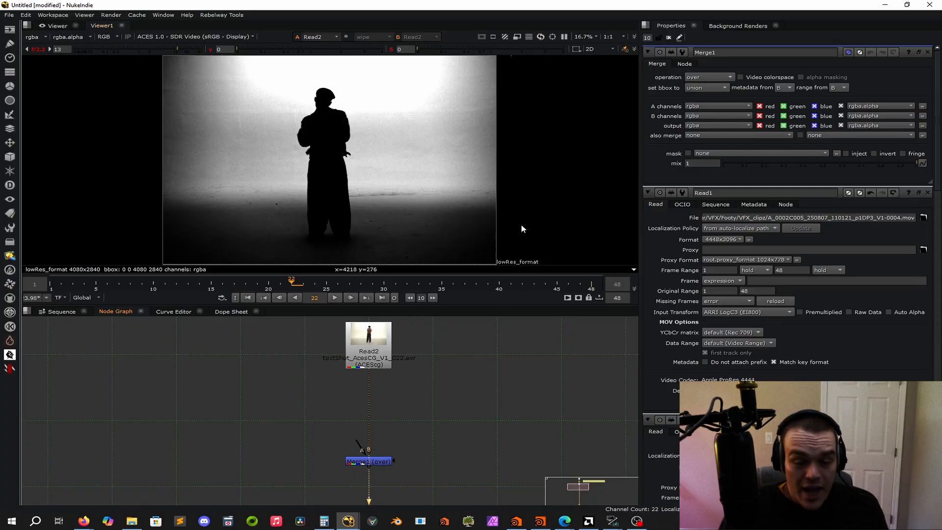
key("a")
key("a")
key("a")
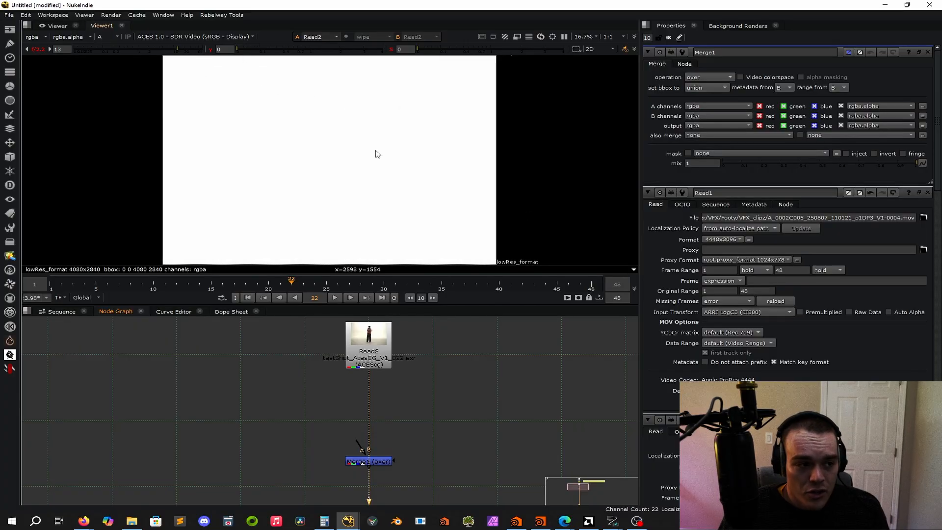
key("a")
key("a")
middle_click_drag(377, 197, 383, 161)
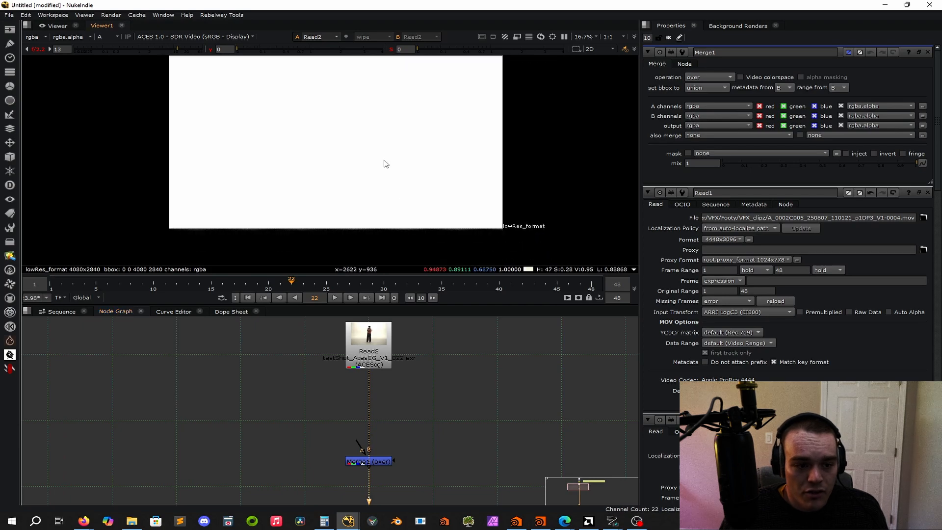
key("f")
key("a")
key("a")
key("a")
key("1")
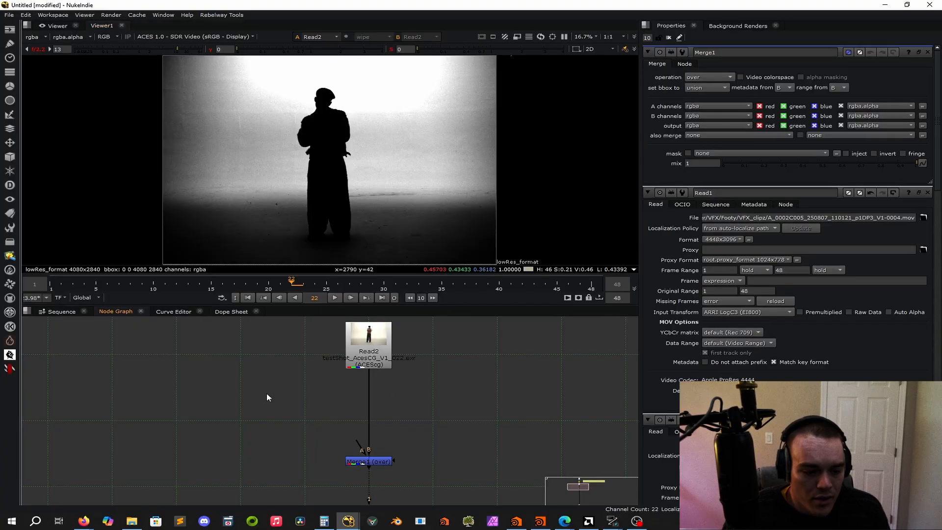
Step: Add a CheckerBoard node beside Read2 and connect it to the A input of Merge1
key("Tab")
type("checkerb")
key("Return")
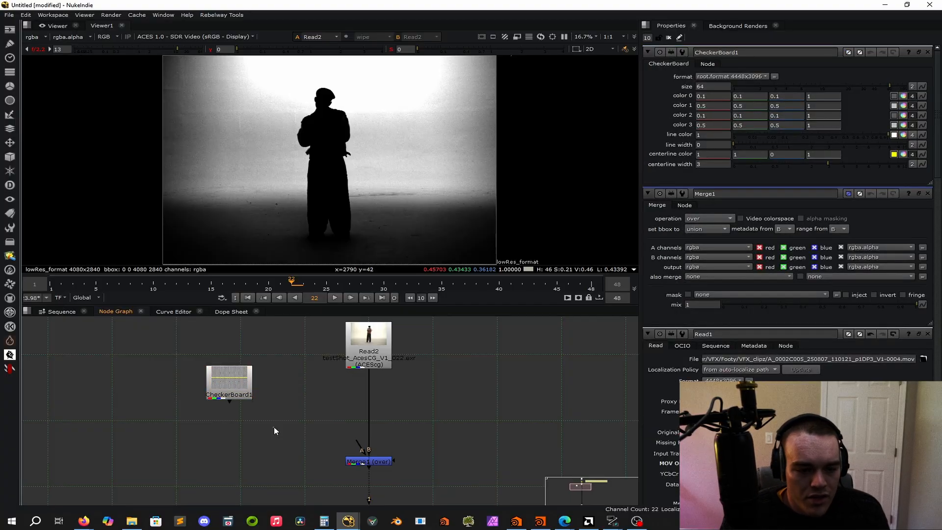
left_click(741, 77)
left_click(838, 71)
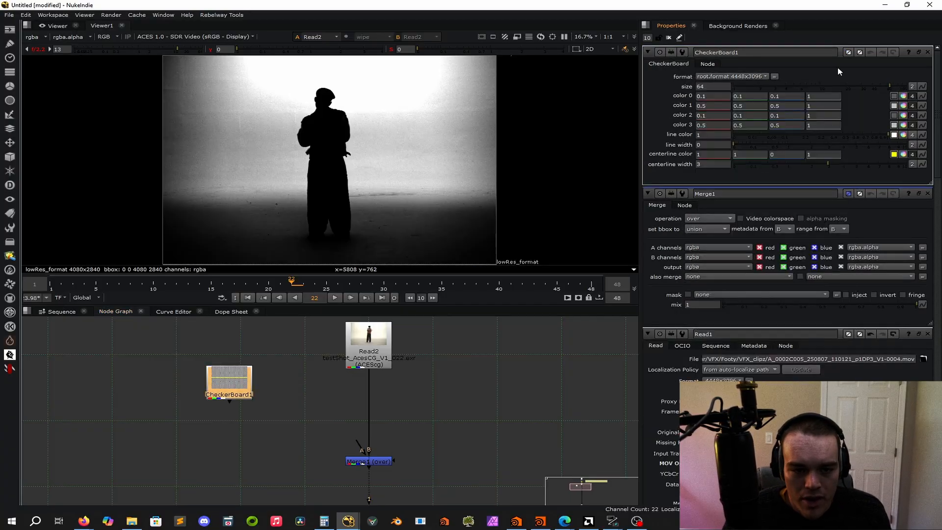
left_click(467, 429)
left_click_drag(301, 424, 260, 404)
Step: View CheckerBoard1 and check its alpha channel against its colour image
left_click(250, 389)
key("1")
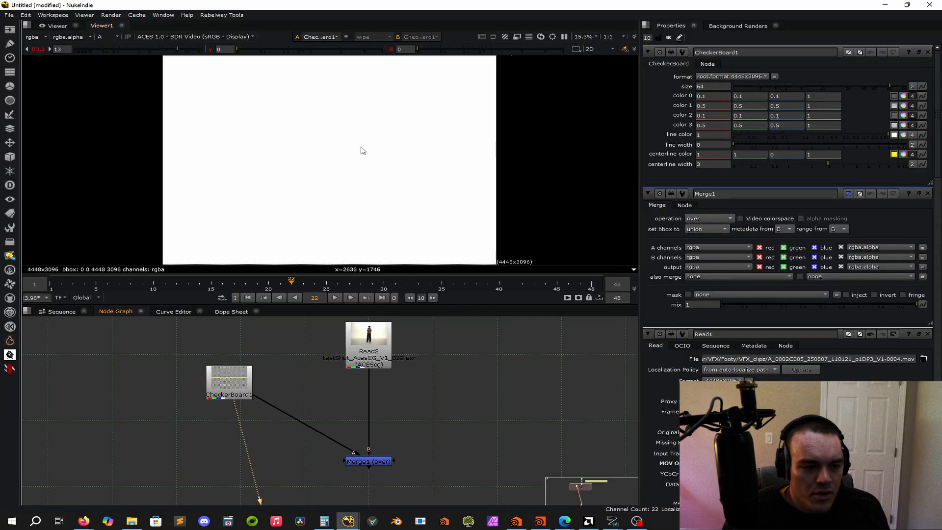
key("a")
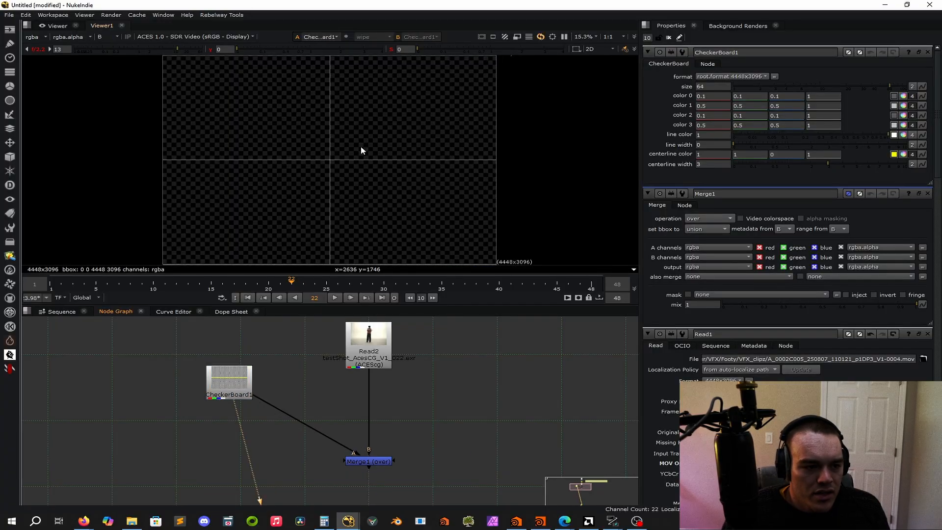
key("a")
Step: View the Merge1 output and inspect its alpha channel and its RGB result
left_click(361, 461)
key("1")
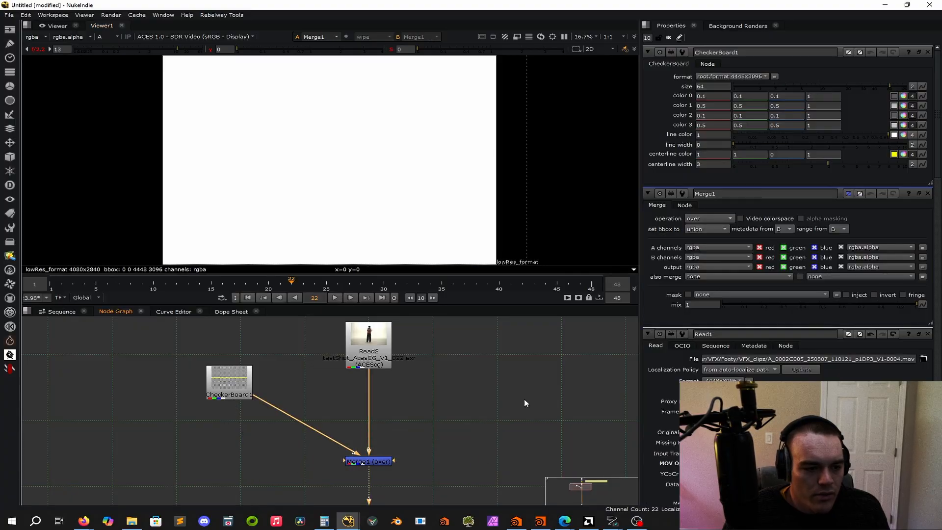
key("a")
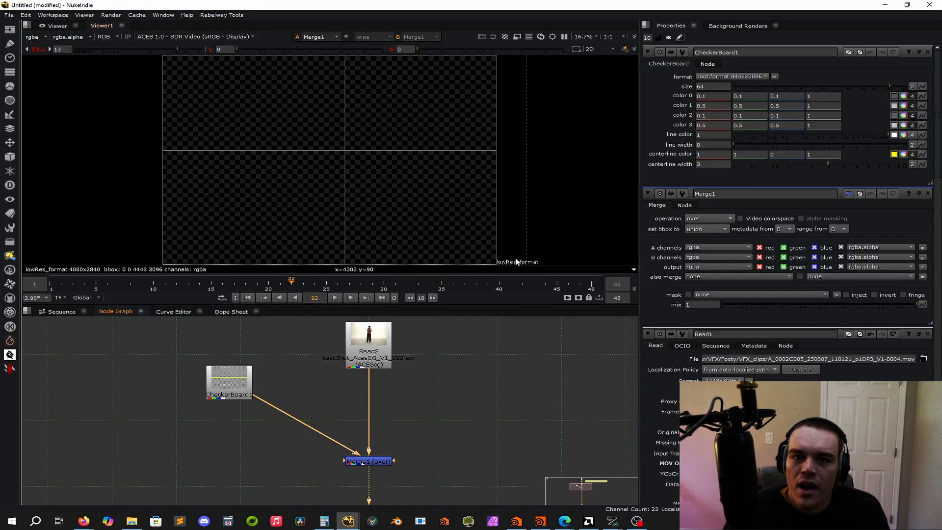
left_click(524, 360)
Step: Switch the Viewer back to CheckerBoard1 and display its alpha channel
left_click(229, 381)
key("1")
key("a")
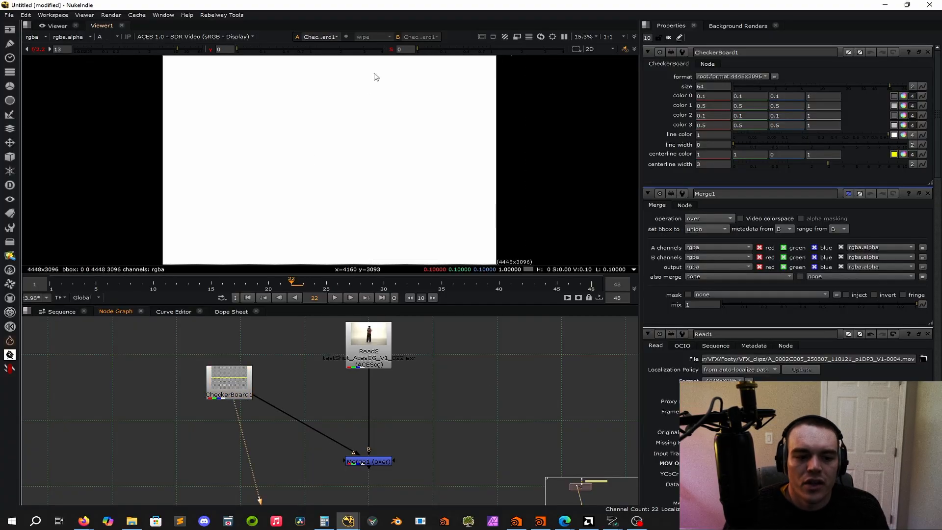
Step: View the alpha channel of the Read2 node
left_click(368, 338)
key("1")
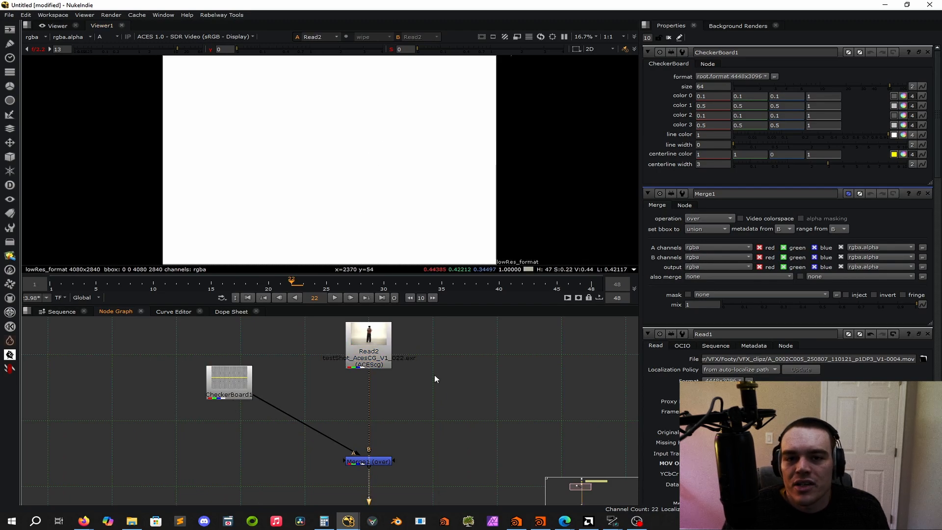
key("1")
Step: Insert a Transform node between CheckerBoard1 and Merge1 and set its scale to 0.43
key("t")
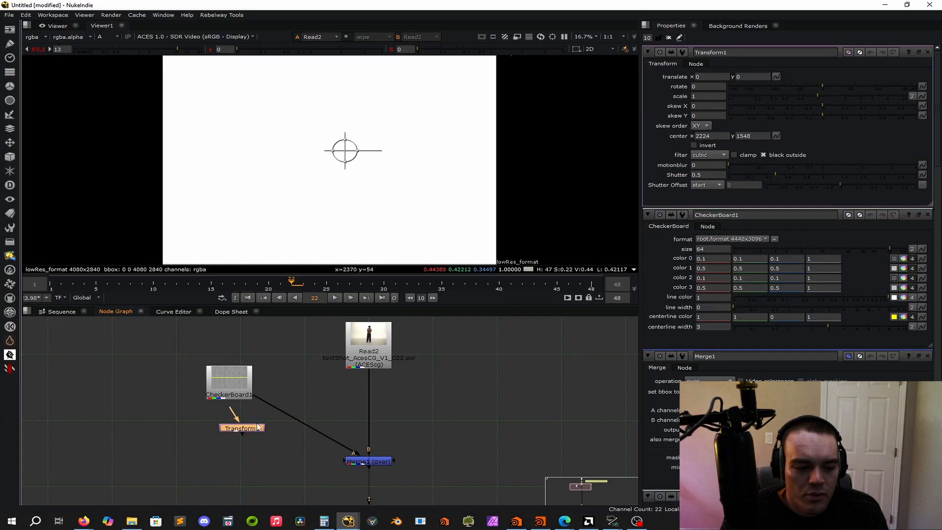
left_click_drag(229, 431, 287, 421)
left_click_drag(806, 97, 784, 98)
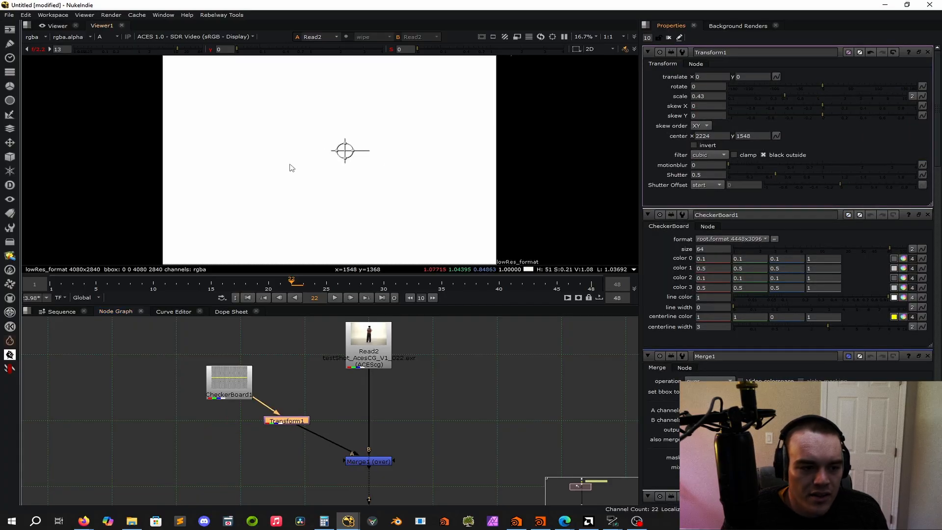
Step: Switch from the alpha channel to the RGB display and inspect the Merge1 result of the checkerboard over the footage
key("a")
left_click_drag(426, 458, 370, 481)
key("1")
left_click(345, 482)
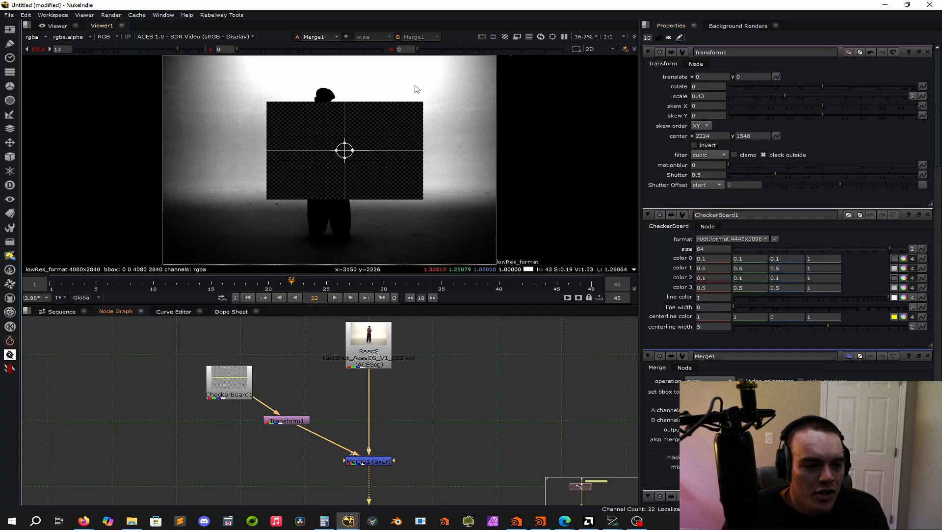
middle_click_drag(365, 161, 378, 196)
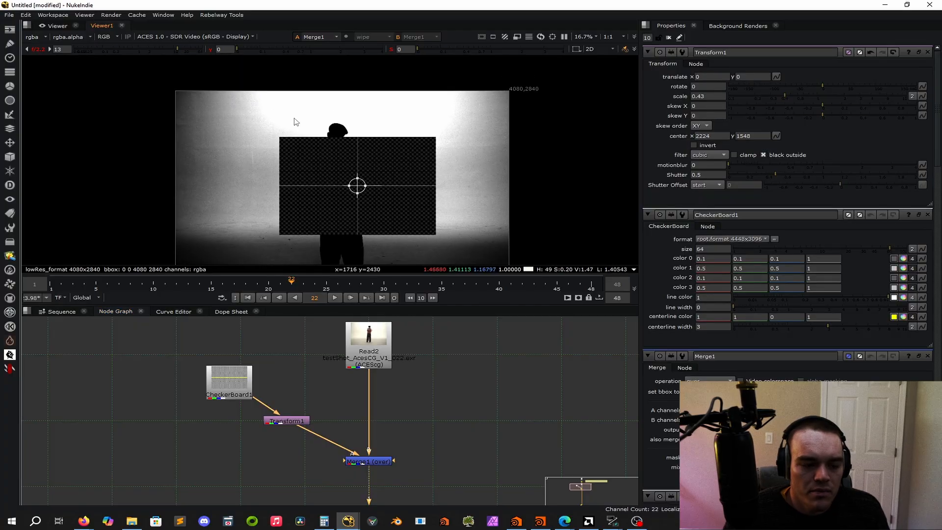
middle_click_drag(371, 235, 428, 180)
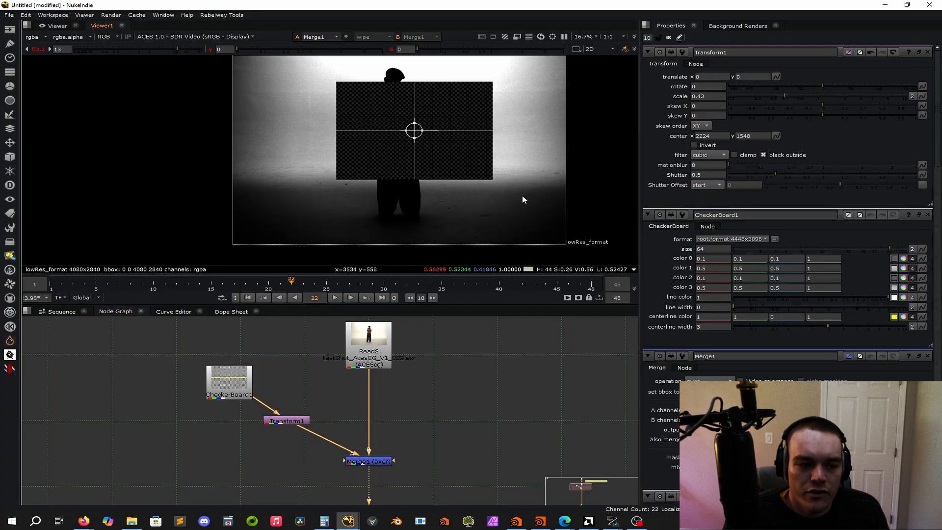
middle_click_drag(487, 210, 475, 234)
Step: Insert a Shuffle node between CheckerBoard1 and Transform1 and disconnect its rgba.alpha output
left_click(240, 464)
key("Tab")
left_click(170, 411)
left_click_drag(238, 447, 234, 424)
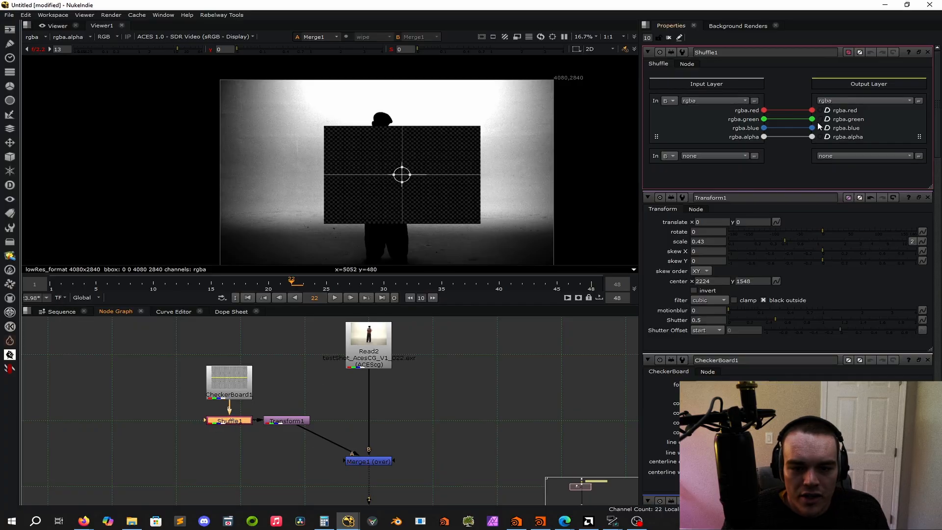
left_click(812, 137)
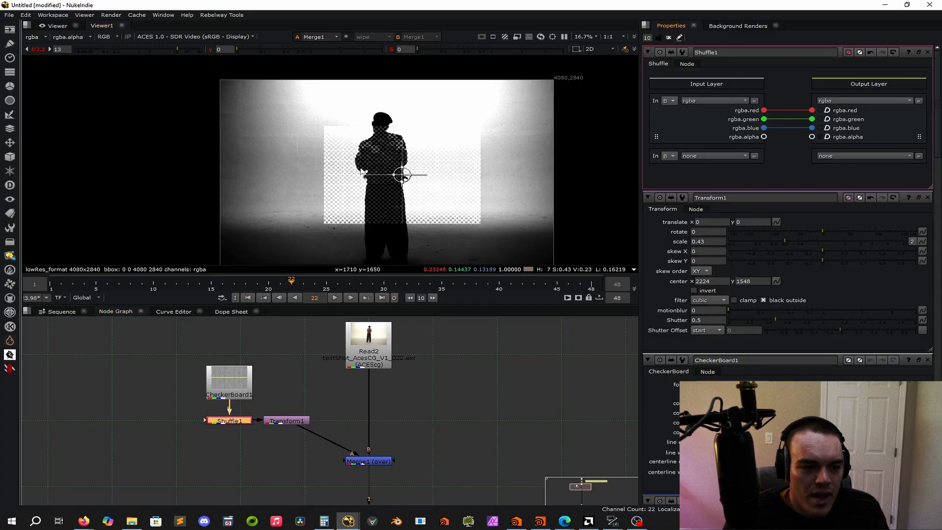
scroll(319, 152, "up", 5)
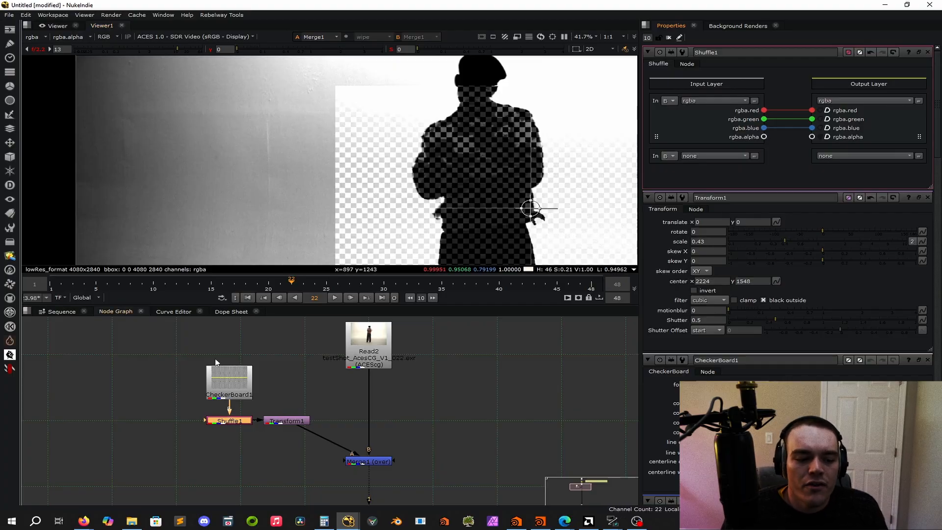
Step: Align Transform1 below Shuffle1, level with Merge1, to tidy the checkerboard branch
left_click(368, 462)
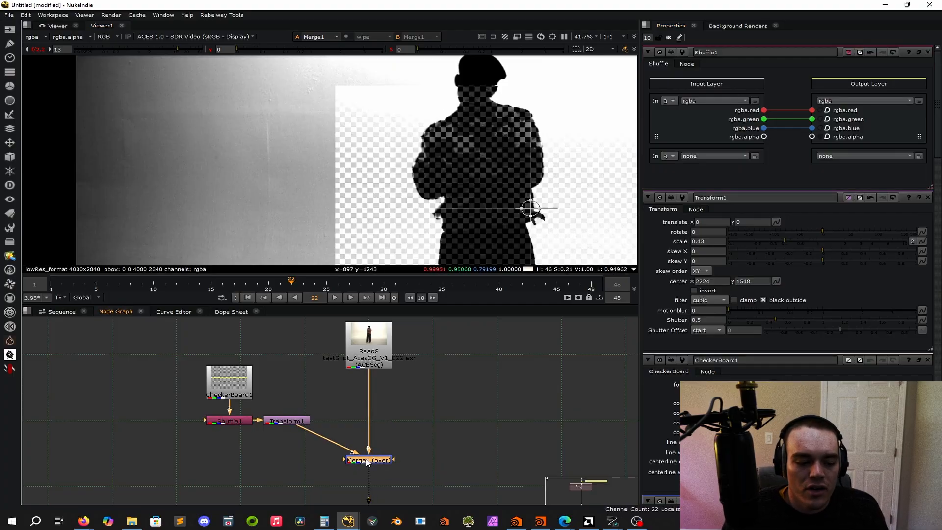
left_click_drag(289, 423, 235, 466)
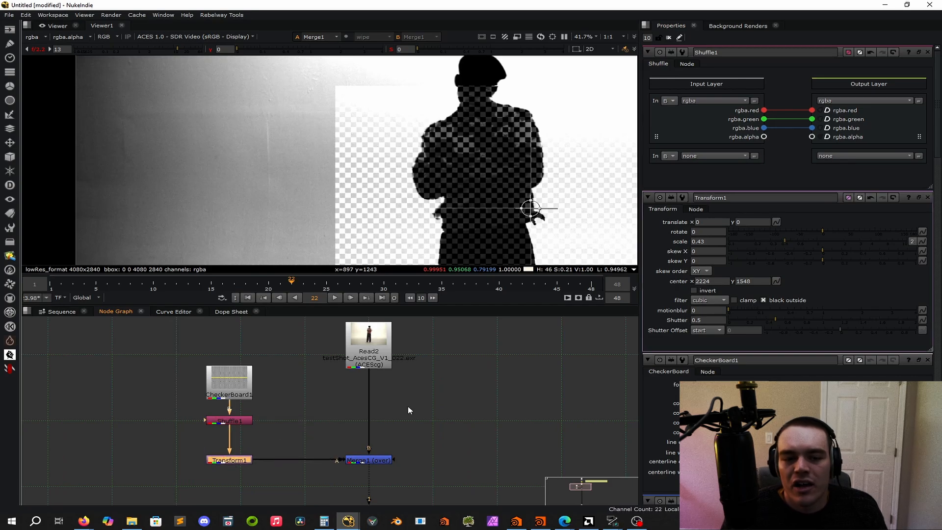
left_click(458, 422)
key("f")
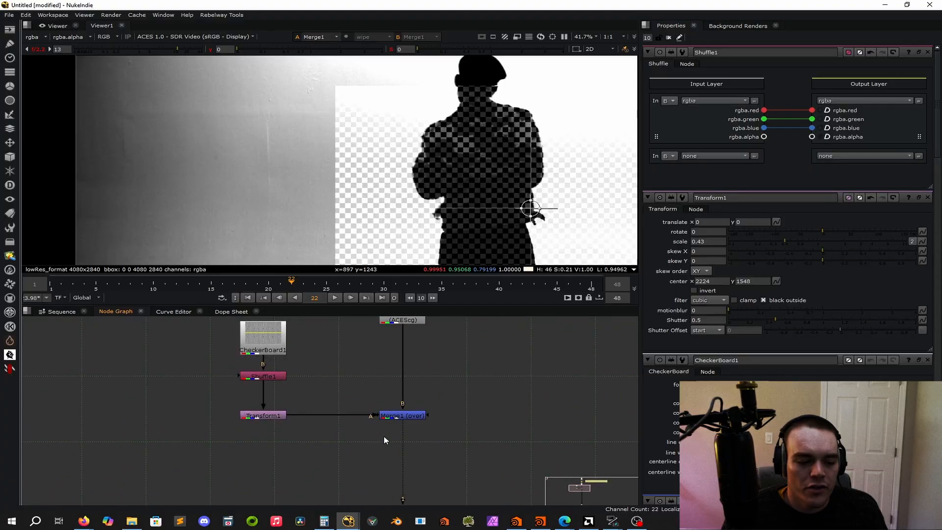
left_click_drag(287, 393, 287, 398)
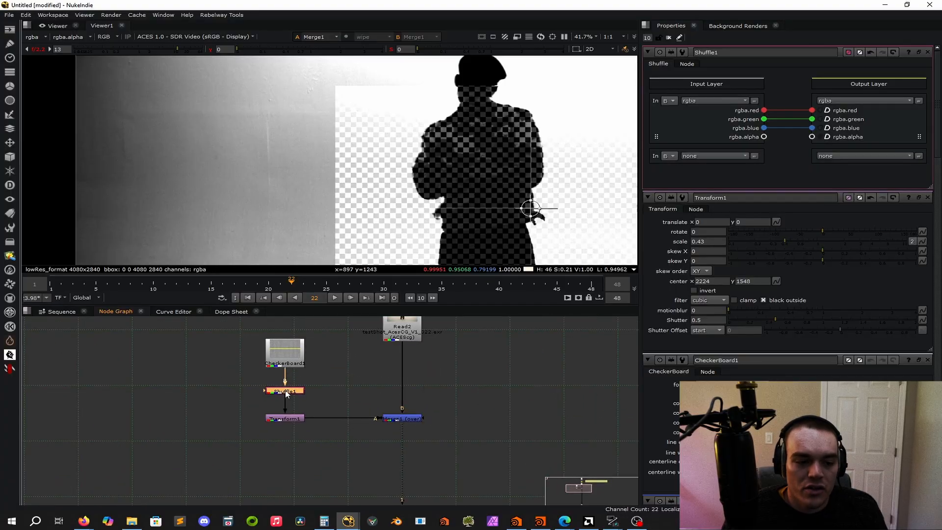
Step: Open Merge1's properties and look through its merge operation options without changing the operation
scroll(446, 148, "down", 2)
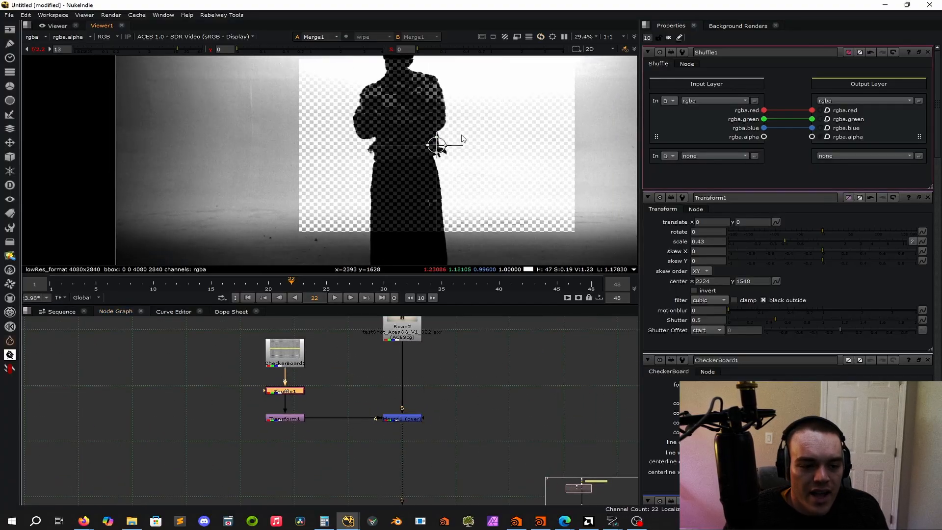
scroll(388, 421, "up", 5)
left_click(387, 420)
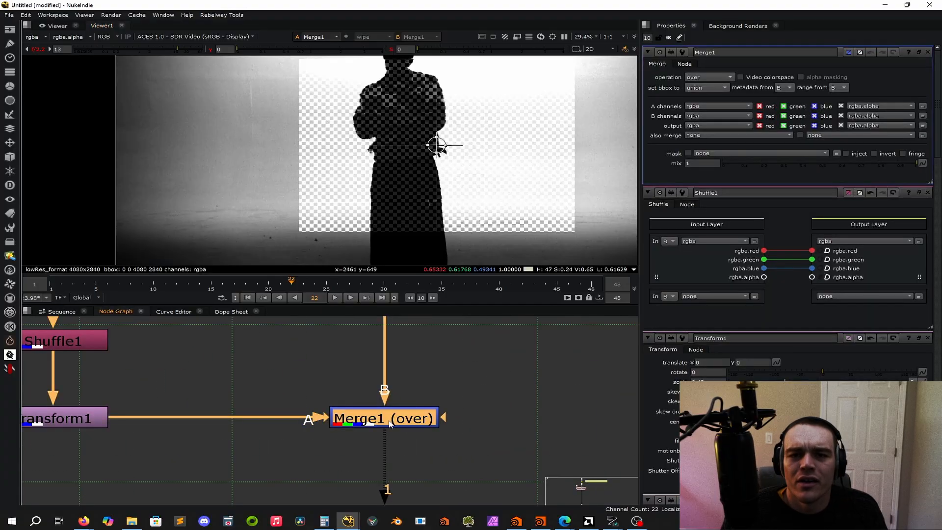
left_click(699, 77)
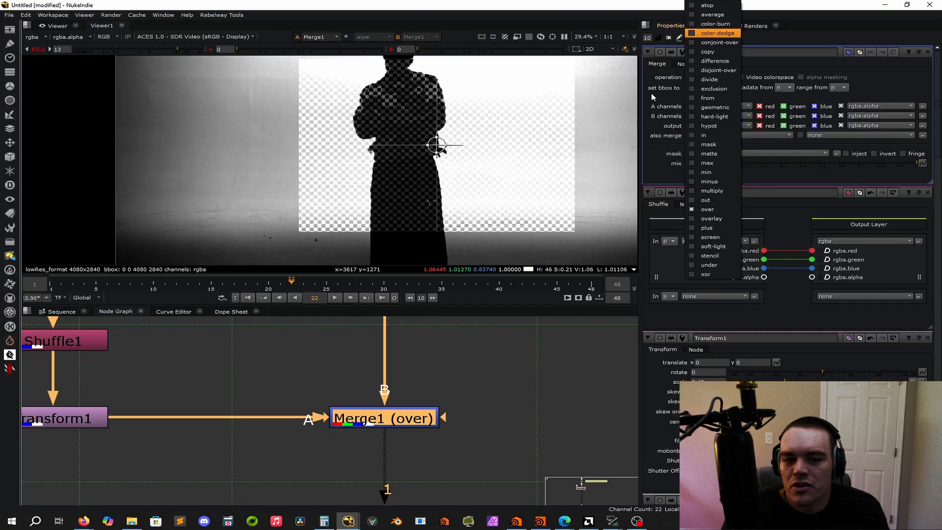
left_click(651, 72)
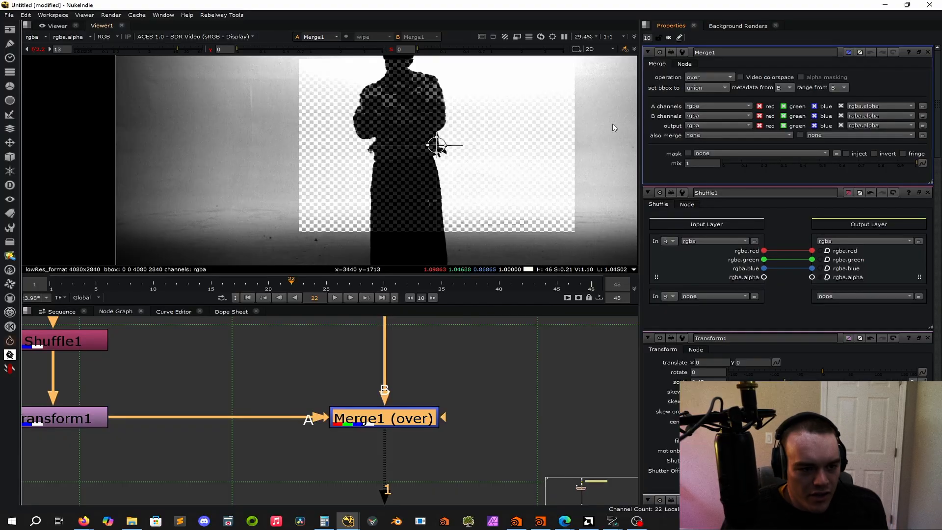
key("f")
Step: View Transform1's output in the alpha channel
left_click(206, 415)
left_click(63, 418)
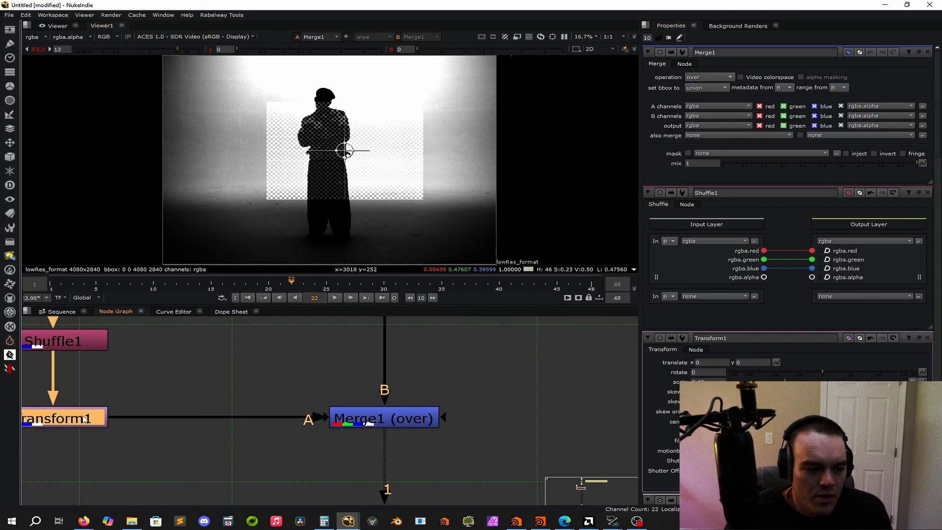
key("1")
scroll(349, 143, "up", 5)
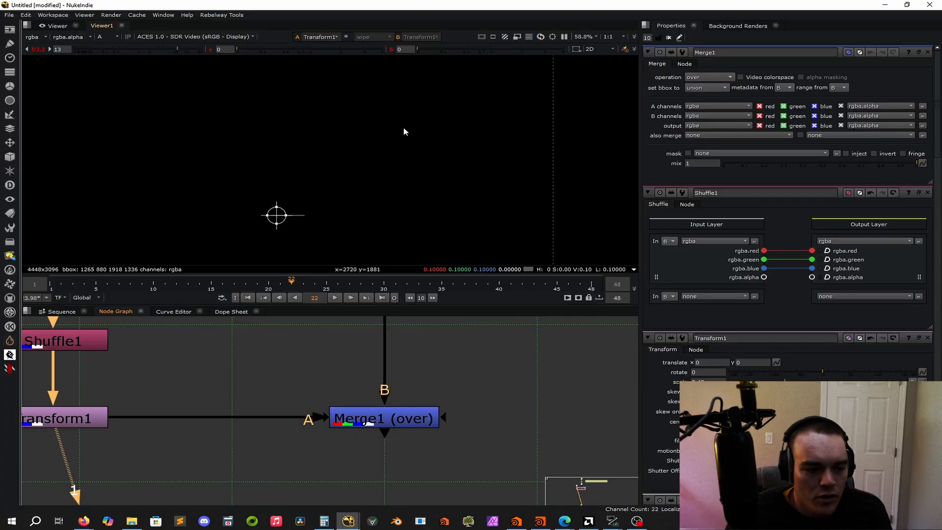
Step: Set Shuffle1's rgba.alpha output to solid white
middle_click_drag(82, 354, 204, 394)
left_click(202, 383)
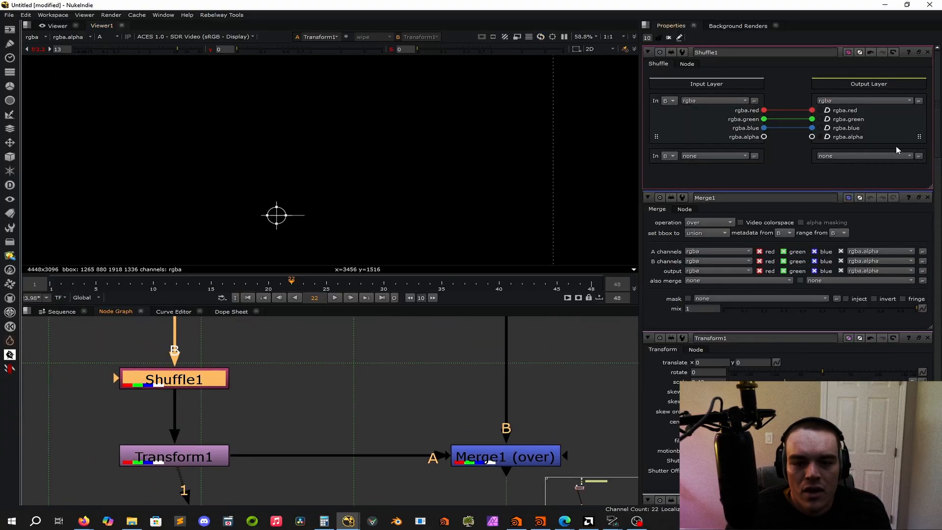
left_click(828, 137)
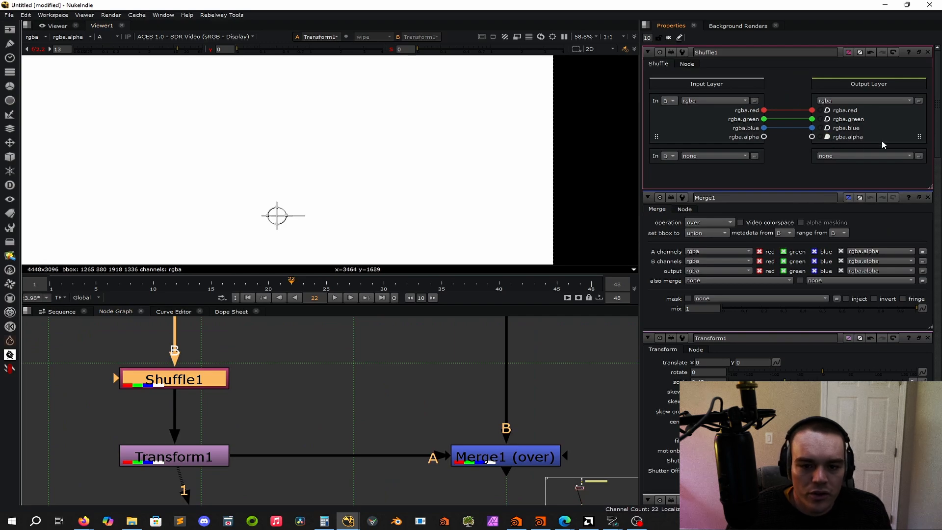
Step: Examine the scaled checkerboard's alpha within the full frame and review Shuffle1's channel routing
scroll(349, 360, "down", 6)
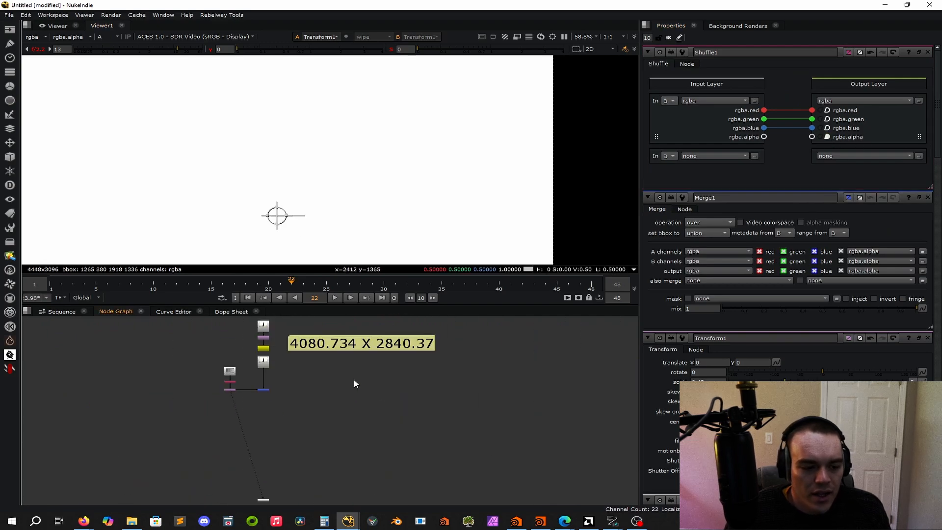
key("f")
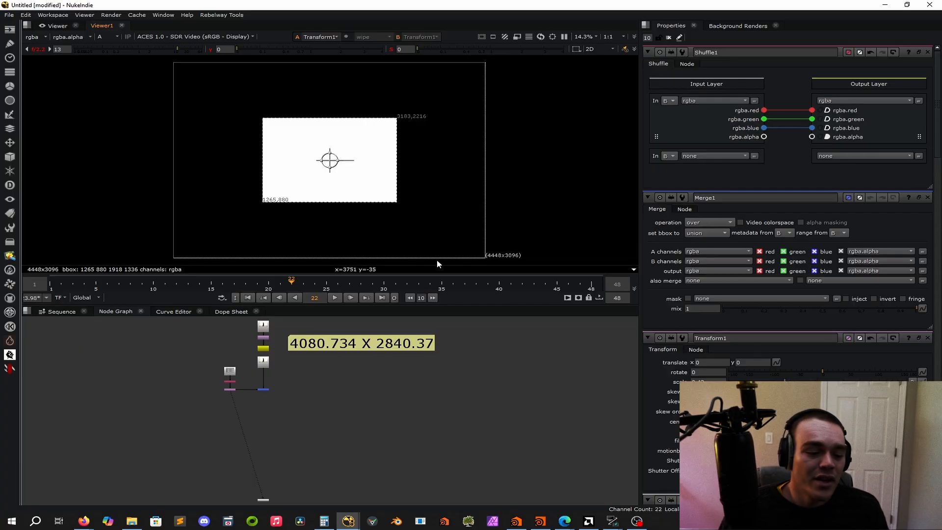
scroll(274, 368, "up", 5)
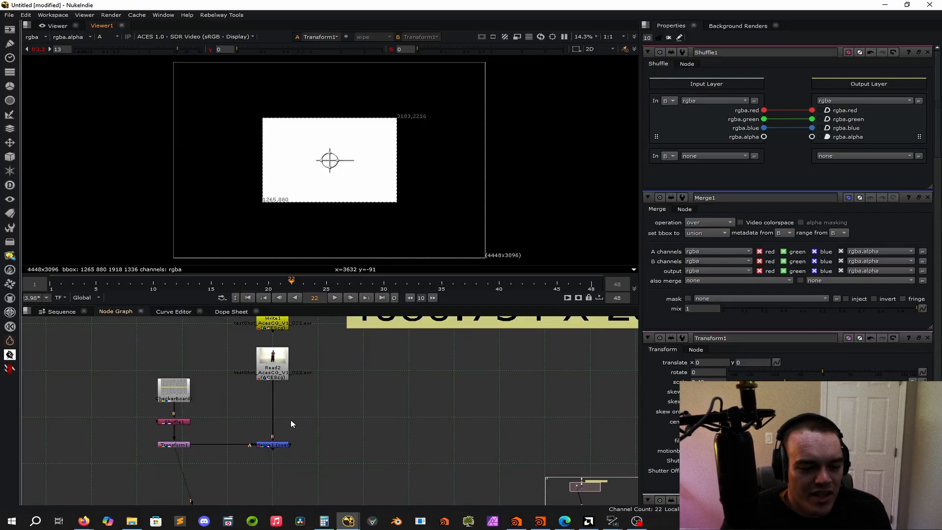
scroll(294, 421, "down", 4)
scroll(275, 429, "up", 5)
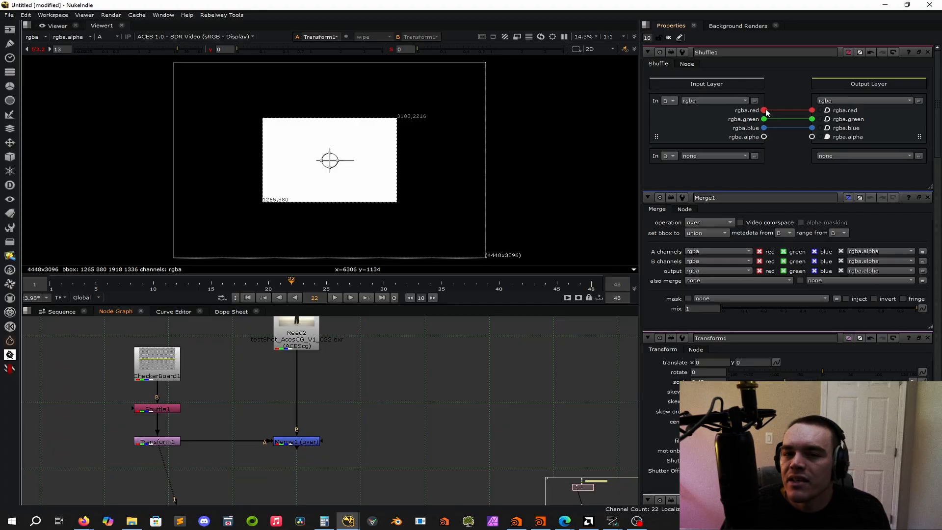
left_click(705, 99)
left_click(738, 188)
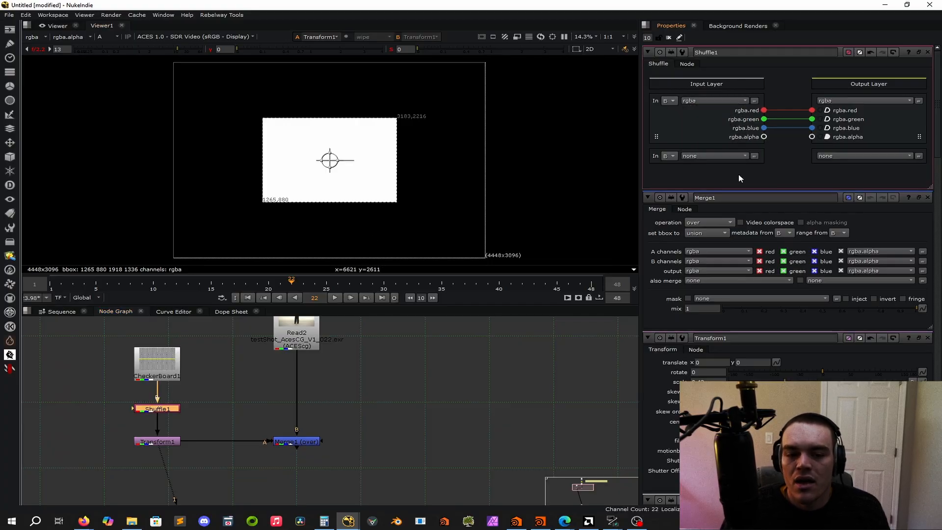
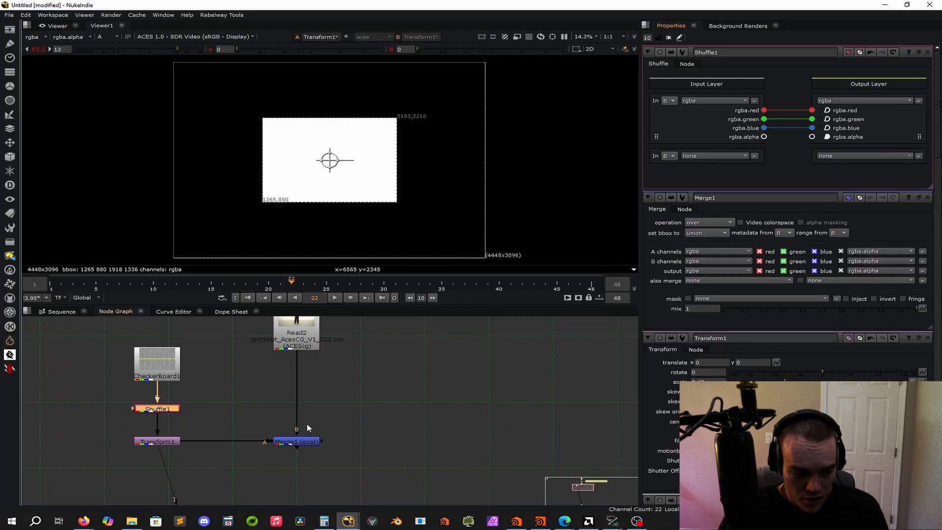
left_click(391, 438)
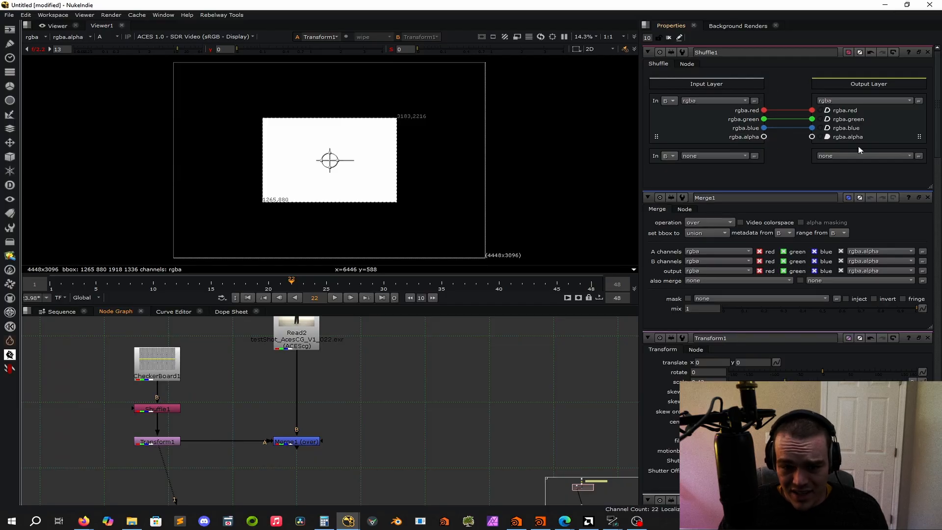
left_click(826, 137)
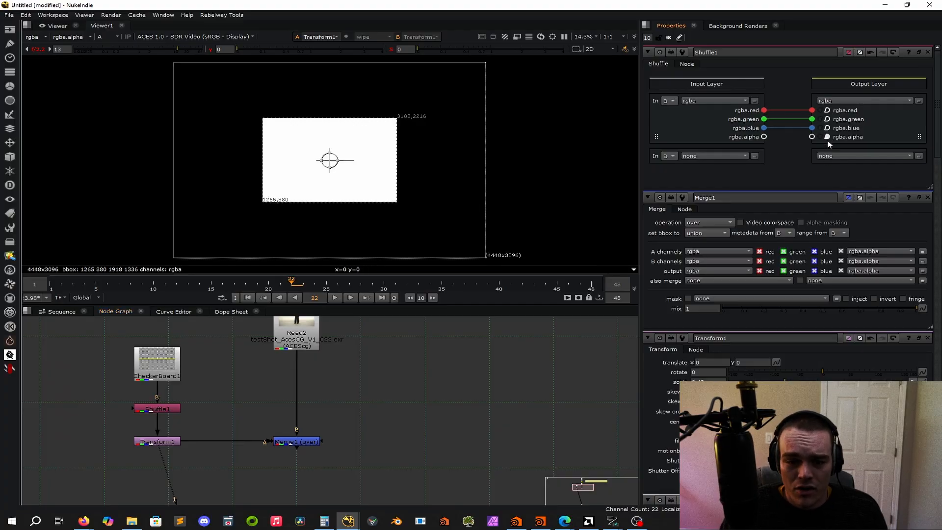
Step: Add a Copy node to the node graph
key("Tab")
type("co")
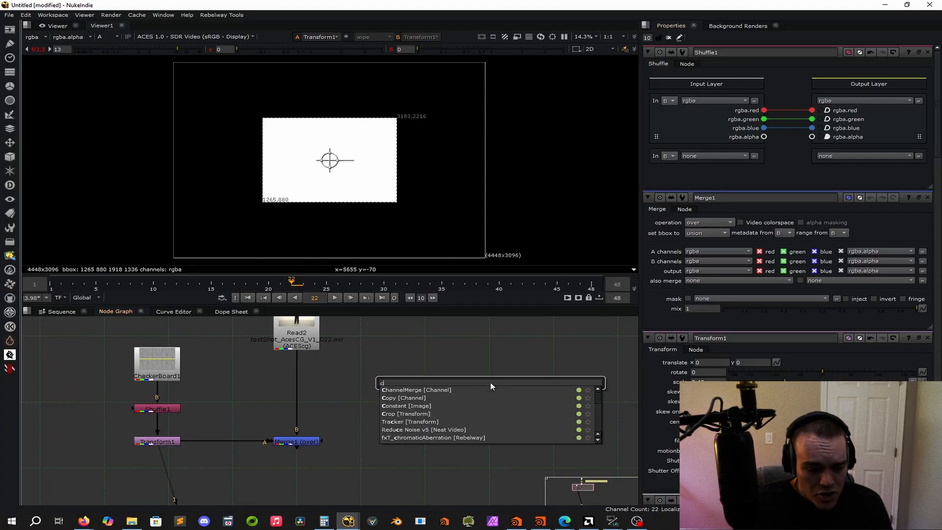
key("Return")
left_click(445, 430)
key("Tab")
type("copy")
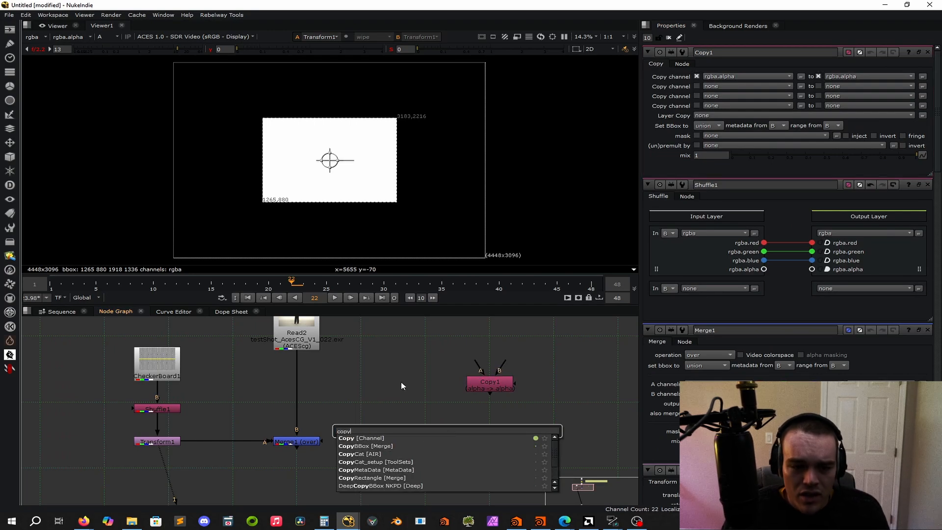
left_click(398, 369)
key("Escape")
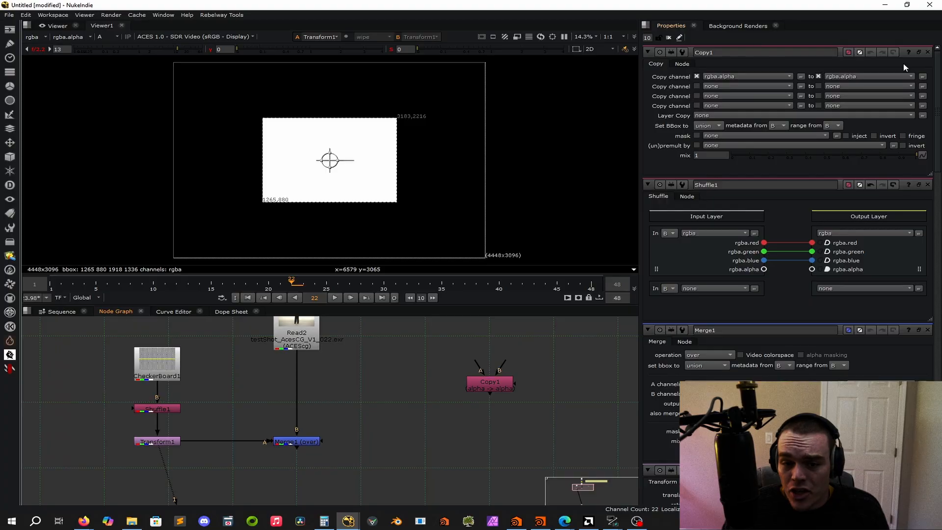
Step: Insert Copy1 between Shuffle1 and Transform1 and connect its A input to Read2
middle_click_drag(489, 371, 617, 344)
left_click_drag(607, 356, 367, 383)
left_click_drag(223, 395, 289, 326)
left_click_drag(296, 383, 290, 364)
left_click_drag(380, 382, 423, 322)
middle_click_drag(525, 376, 519, 419)
Step: Reset Shuffle1's rgba.alpha output from white to black
left_click(283, 399)
key("Return")
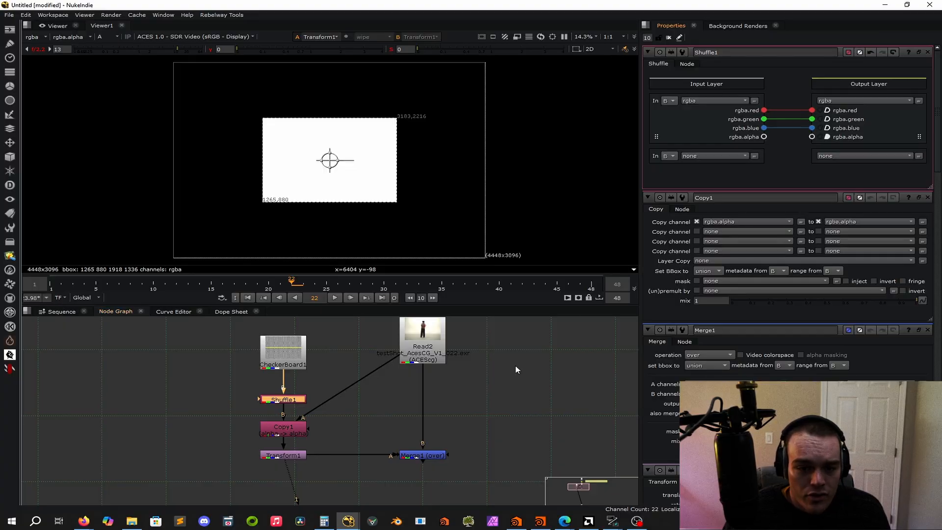
left_click(827, 138)
left_click(323, 378)
Step: Compare the alpha channels of CheckerBoard1, Shuffle1 and Copy1 by viewing each node in turn
left_click(282, 362)
key("1")
left_click(276, 400)
key("1")
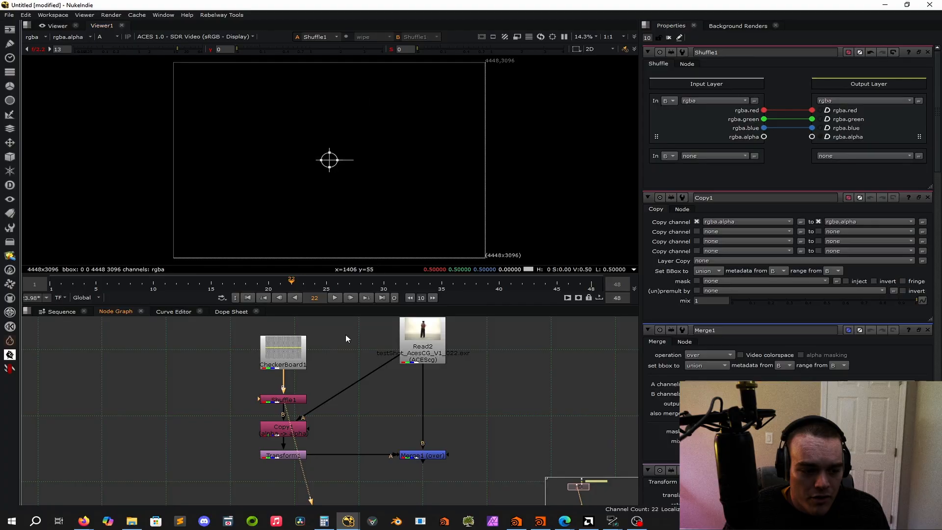
left_click(275, 432)
key("1")
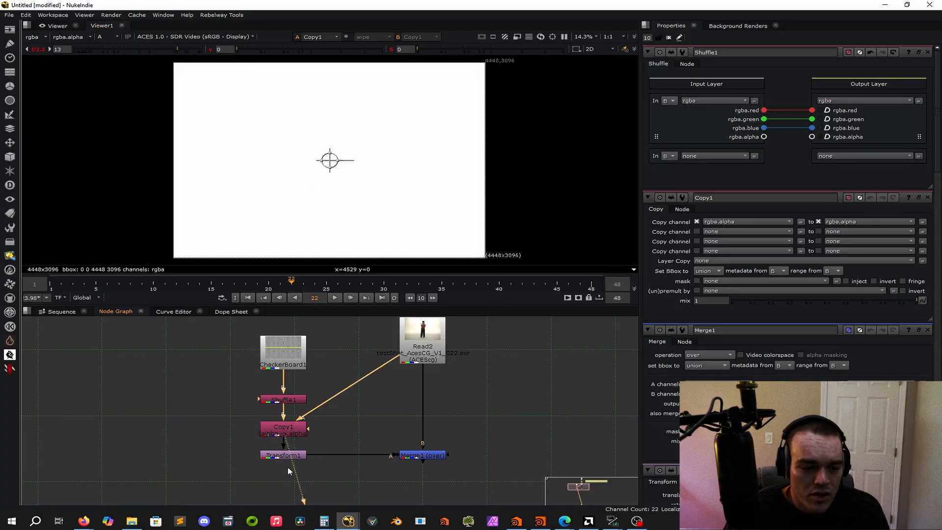
Step: Show Merge1's RGB in the viewer and move CheckerBoard1, Shuffle1 and Copy1 up until Copy1 lines up with Read2
left_click(438, 458)
key("1")
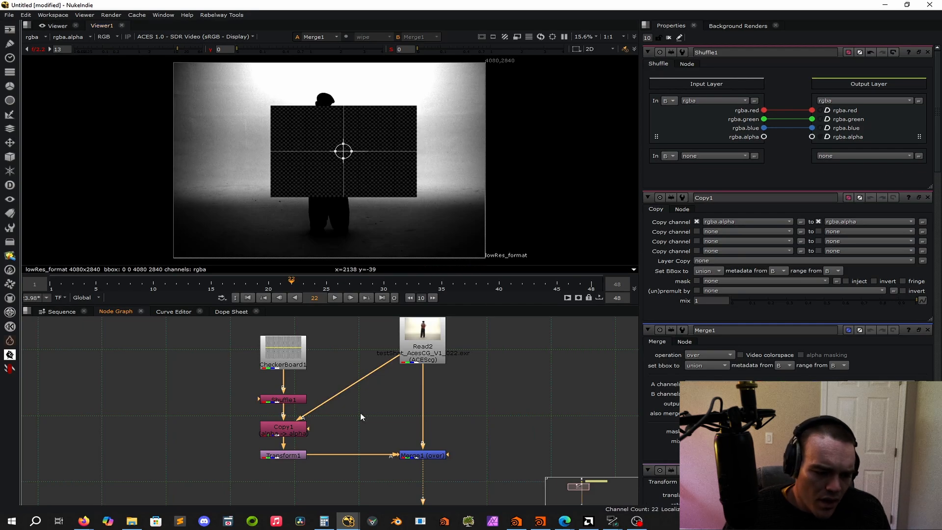
middle_click_drag(361, 414, 420, 449)
left_click_drag(244, 353, 395, 478)
left_click_drag(347, 458, 354, 381)
left_click(397, 420)
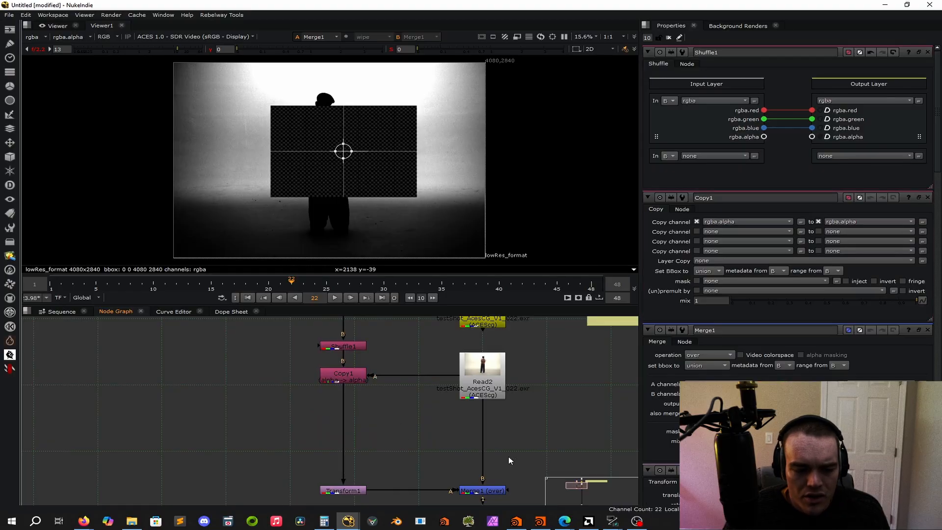
Step: Move Merge1 below Transform1's level and route its A input through a dot placed directly under Transform1
scroll(448, 451, "down", 2)
middle_click_drag(520, 411, 509, 350)
scroll(508, 350, "down", 1)
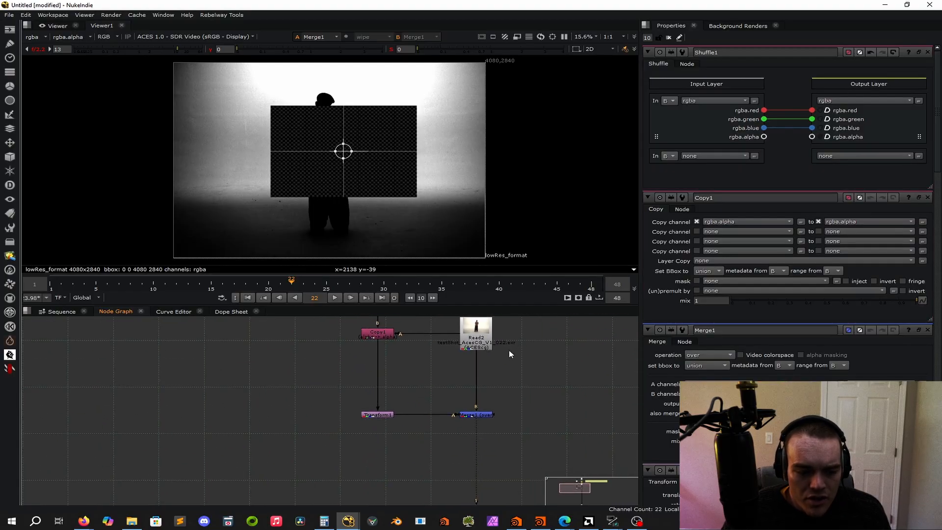
left_click_drag(478, 416, 486, 456)
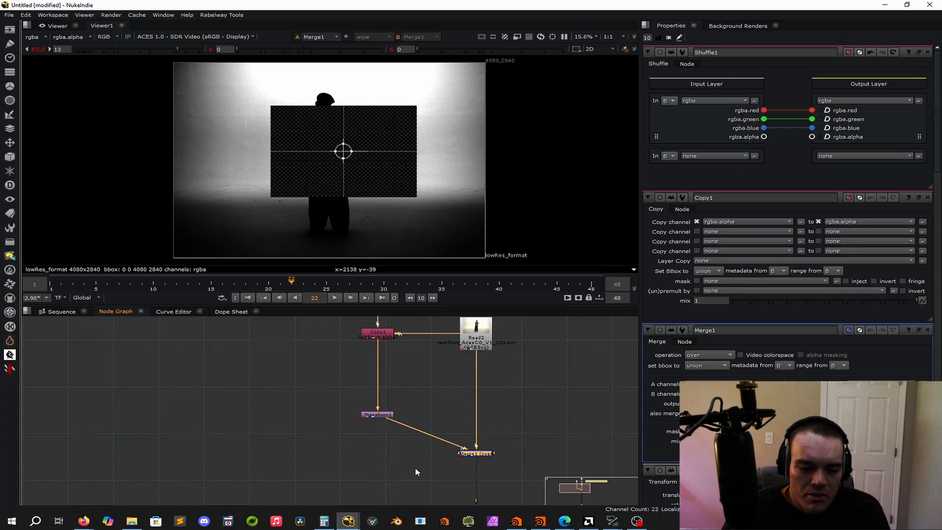
left_click(426, 433, "ctrl")
left_click_drag(426, 434, 378, 453)
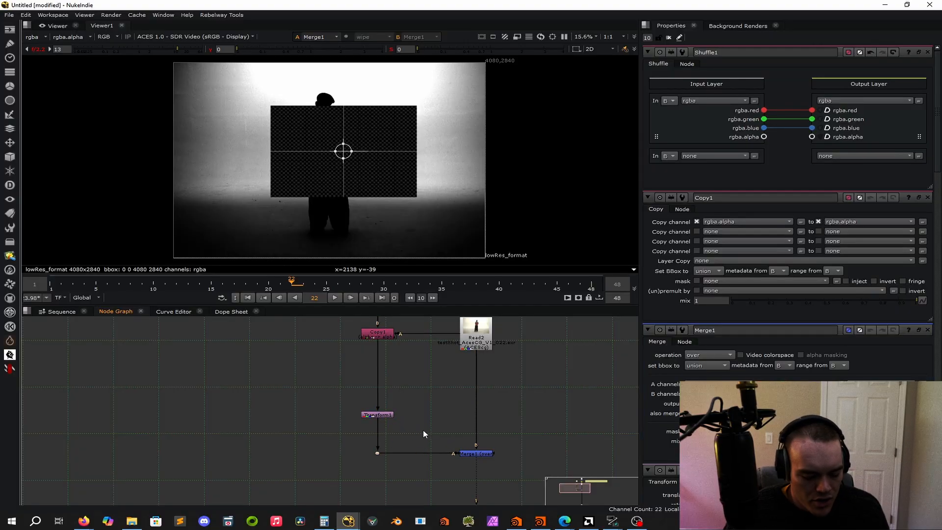
Step: Add a Dot node fed by Copy1, place it away from the tree, and connect it to Merge1 as a second A input
key("Tab")
type("dot")
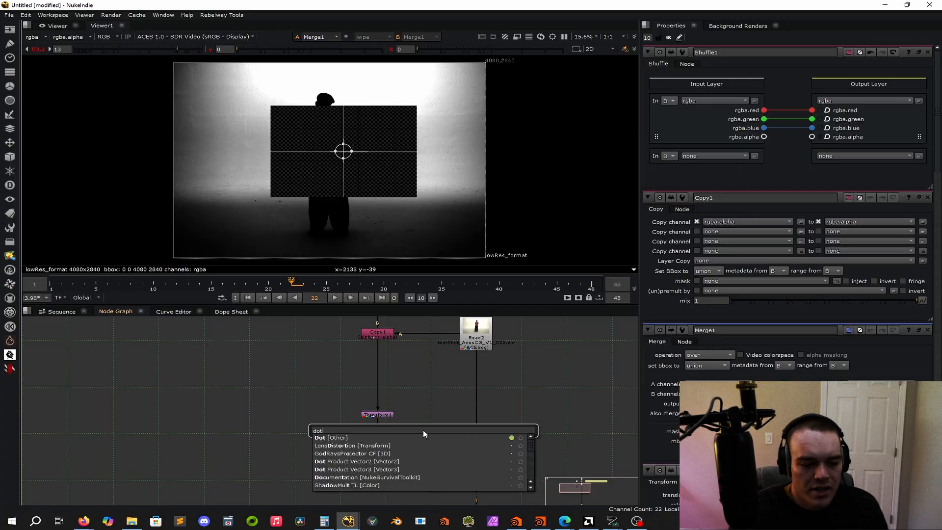
key("Return")
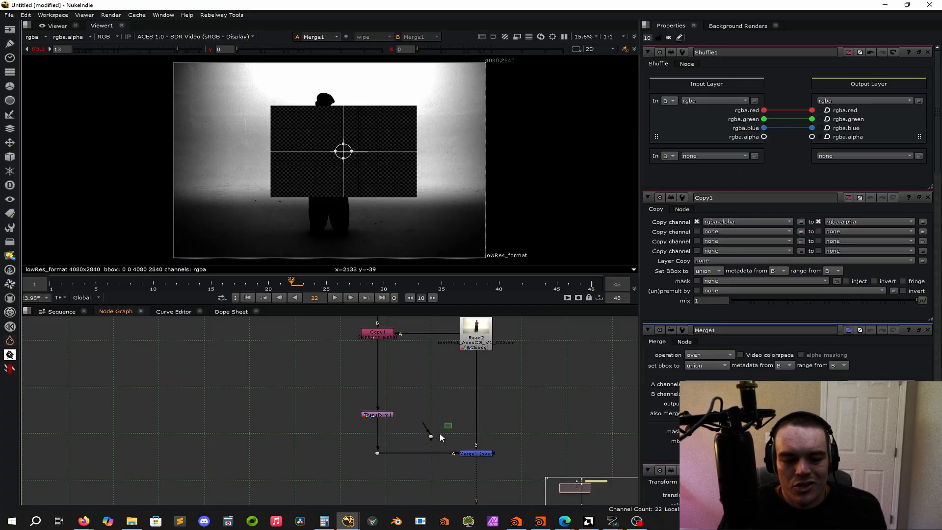
left_click_drag(426, 439, 376, 335)
left_click_drag(308, 412, 180, 345)
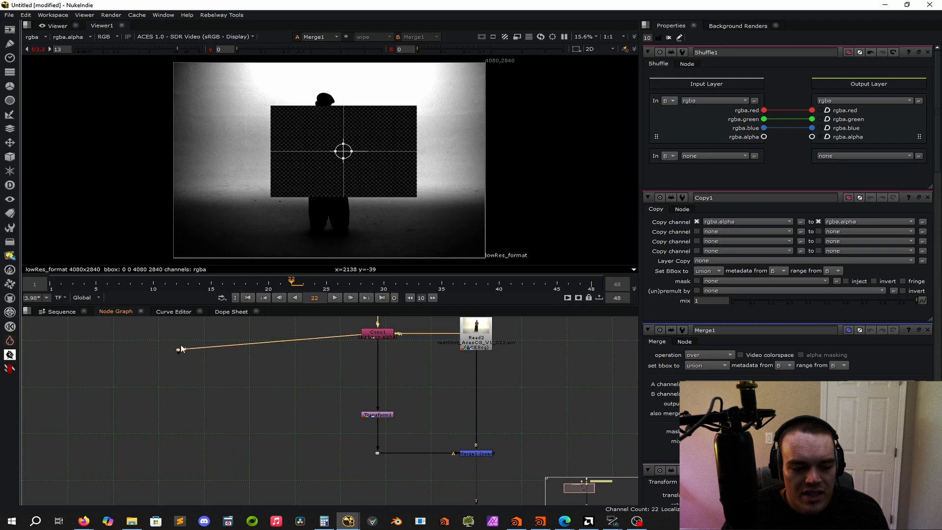
left_click_drag(494, 452, 181, 354)
left_click(493, 453)
left_click_drag(146, 376, 212, 340, "shift")
key("y")
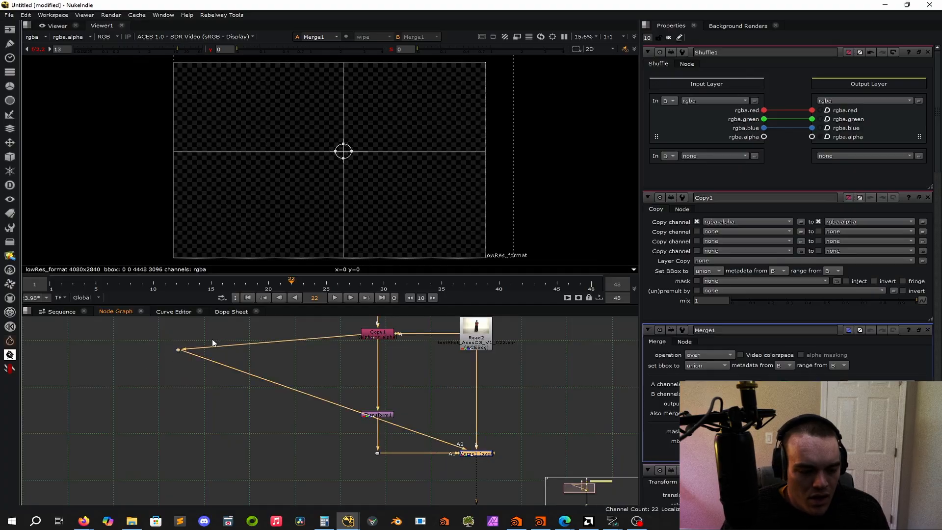
Step: Undo the separate Dot node and its connections to Copy1 and Merge1
left_click(207, 404)
key("ctrl+z")
key("ctrl+z")
key("ctrl+z")
key("ctrl+z")
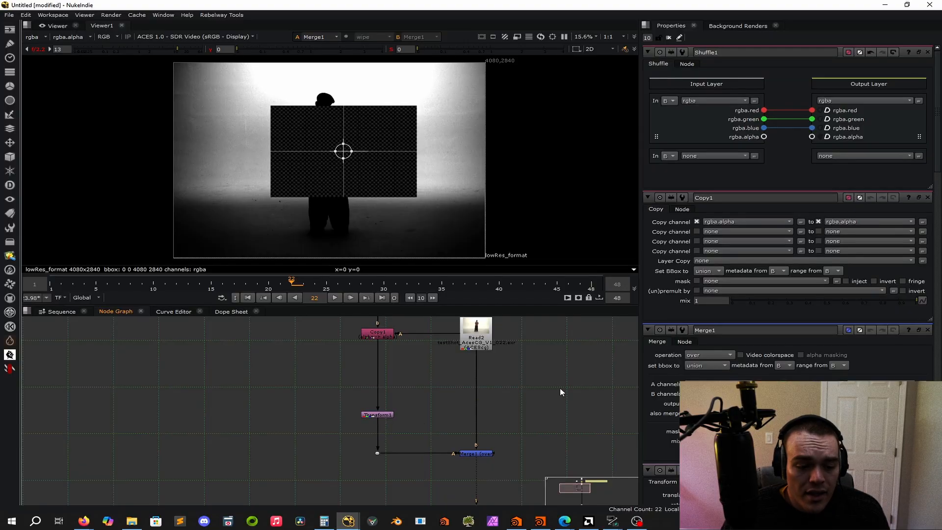
key("f")
scroll(206, 352, "up", 2)
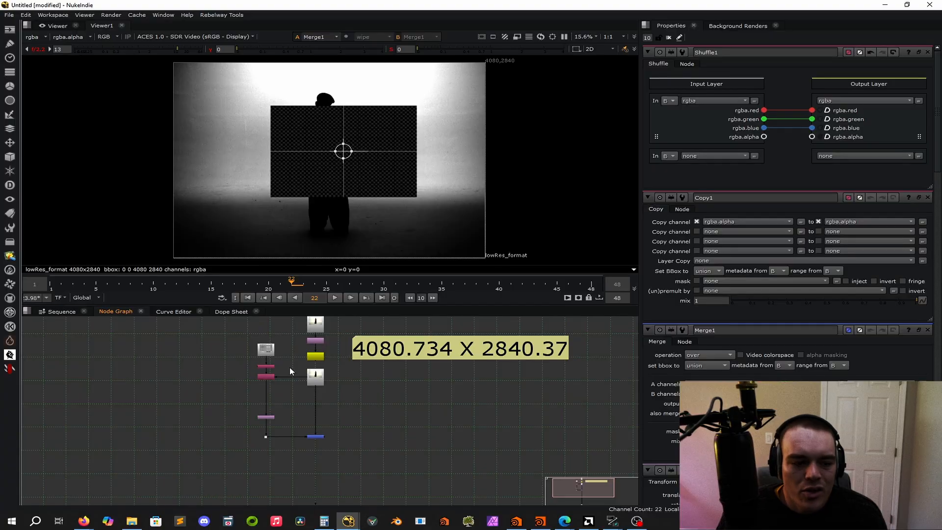
middle_click_drag(333, 389, 391, 387)
scroll(387, 387, "down", 2)
scroll(371, 380, "up", 1)
scroll(370, 379, "up", 7)
scroll(368, 377, "down", 8)
scroll(365, 377, "up", 3)
scroll(364, 378, "up", 7)
scroll(364, 378, "down", 2)
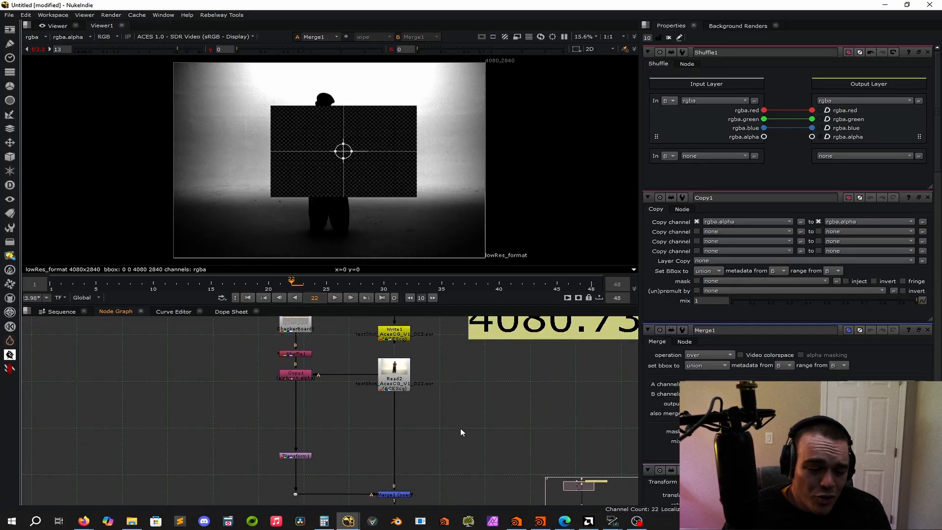
Step: Disconnect Merge1's B input and Copy1's A input from Read2
left_click_drag(395, 486, 377, 443)
left_click_drag(324, 374, 357, 403)
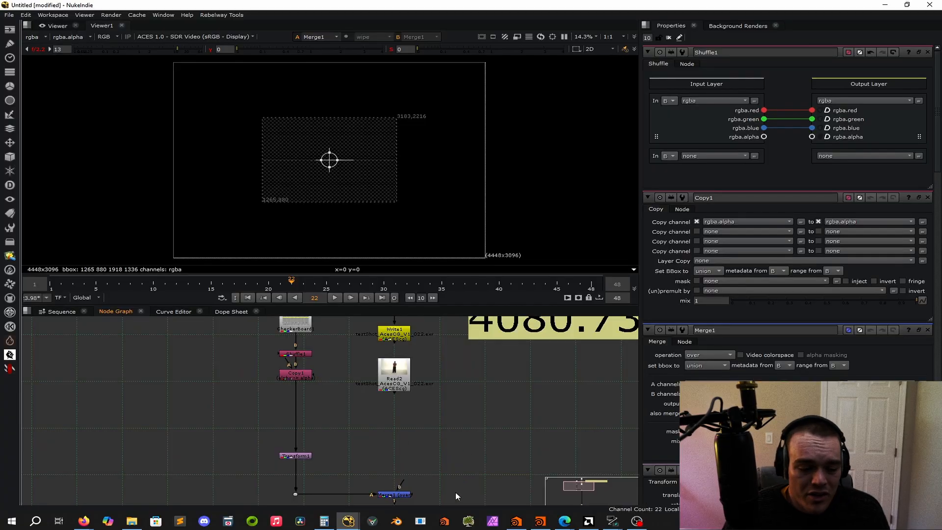
left_click(402, 495)
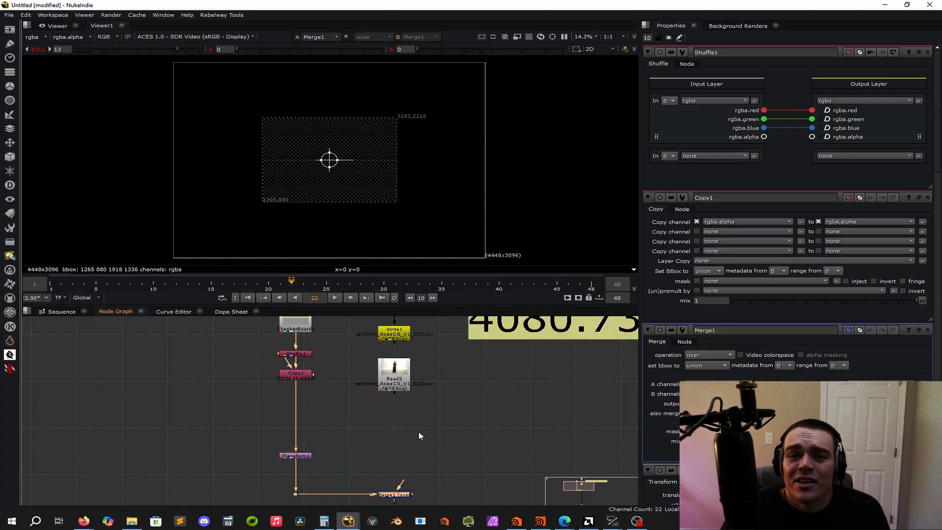
left_click(408, 423)
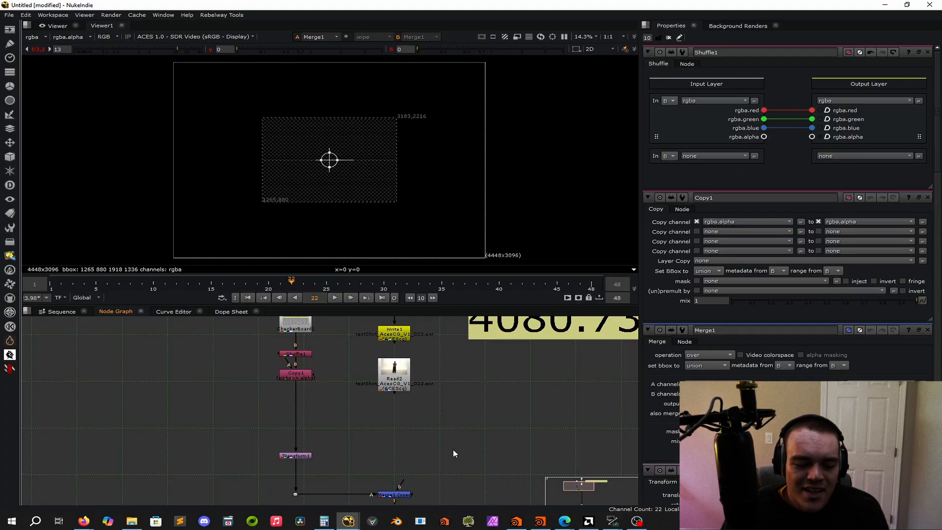
Step: Select Merge1 and Read2, connect Merge1's B input to Read2, and disconnect it again
middle_click_drag(471, 424, 463, 395)
left_click_drag(490, 424, 348, 482)
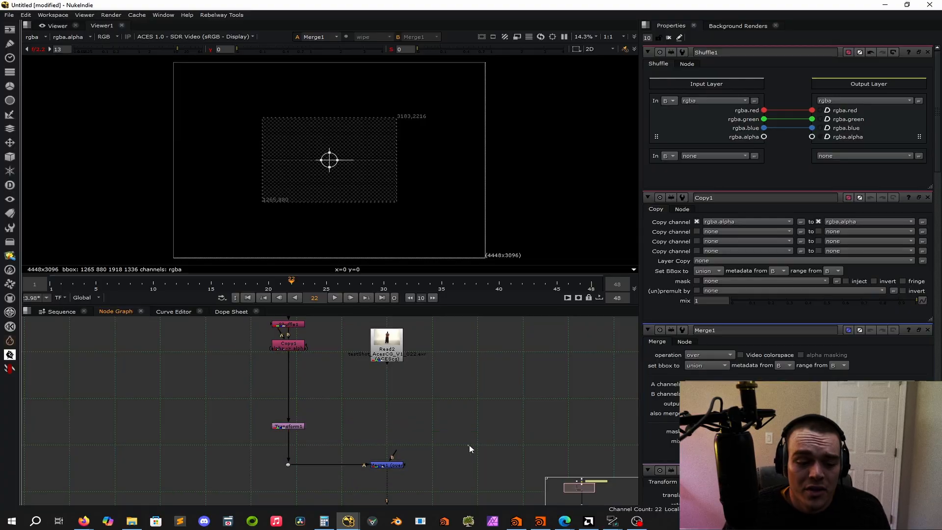
left_click(388, 339)
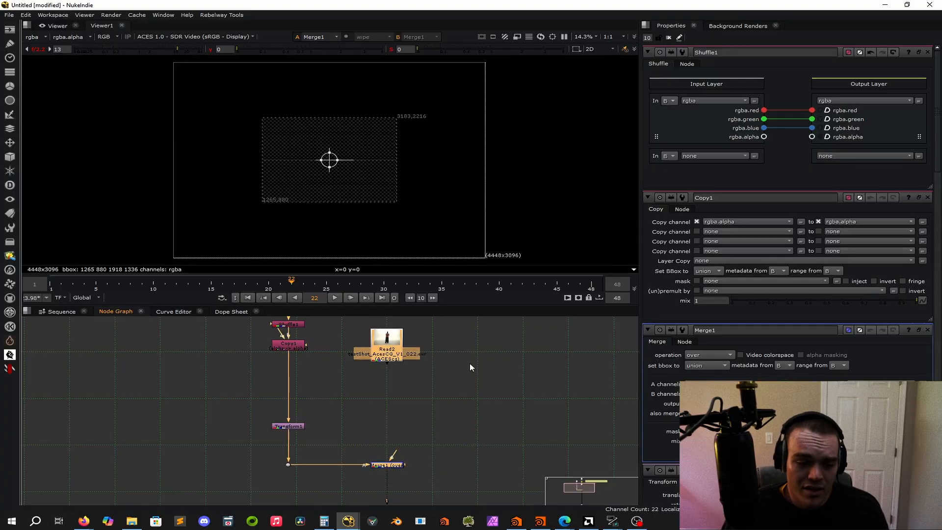
key("y")
left_click(474, 375)
left_click_drag(391, 459, 352, 493)
Step: Connect Merge1's B input to the selected Read2 and pull it off two more times
left_click(381, 346, "shift")
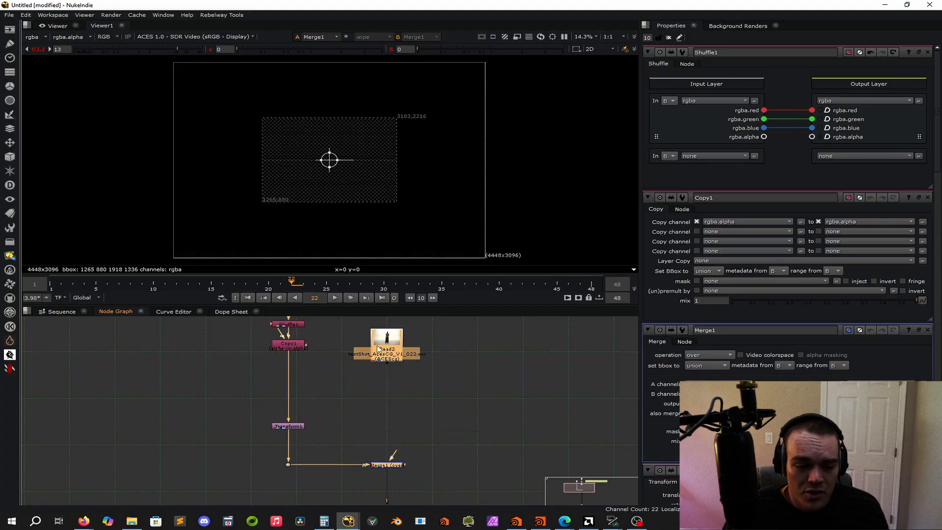
key("y")
left_click(464, 405)
left_click_drag(386, 460, 323, 507)
left_click(391, 348)
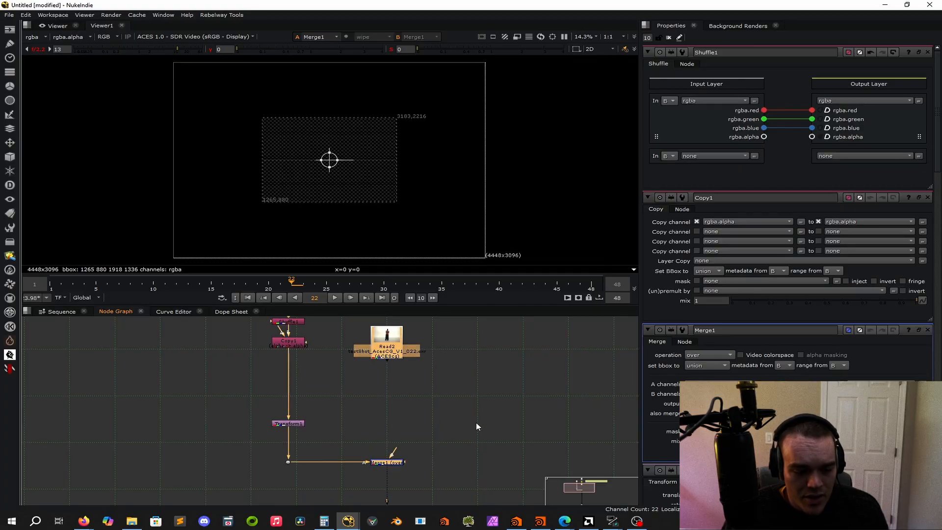
key("y")
left_click(439, 405)
left_click_drag(389, 450, 361, 487)
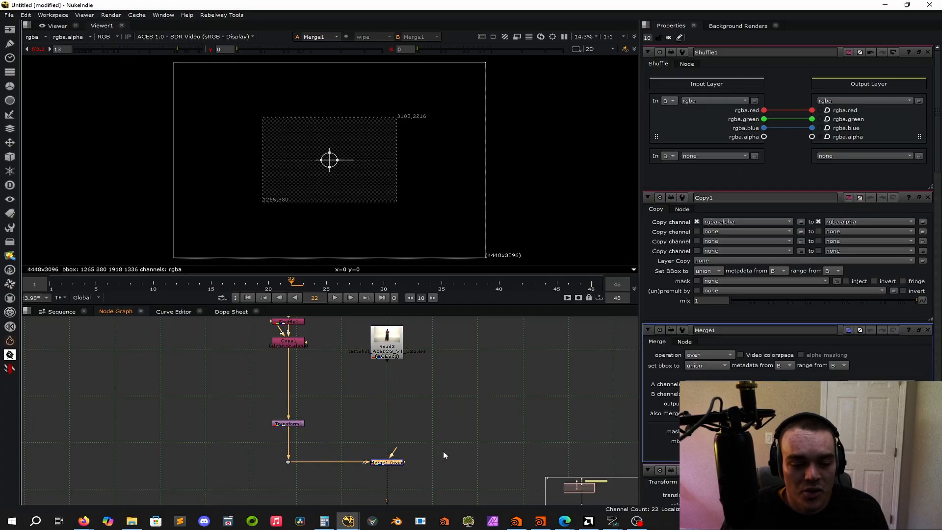
Step: Reconnect Merge1's B input to Read2 and frame the whole node tree
left_click(391, 351, "shift")
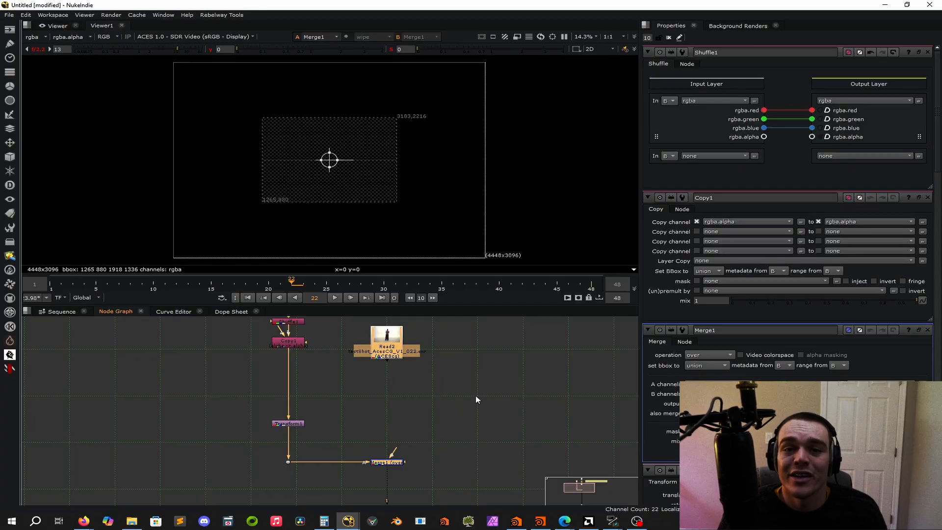
key("y")
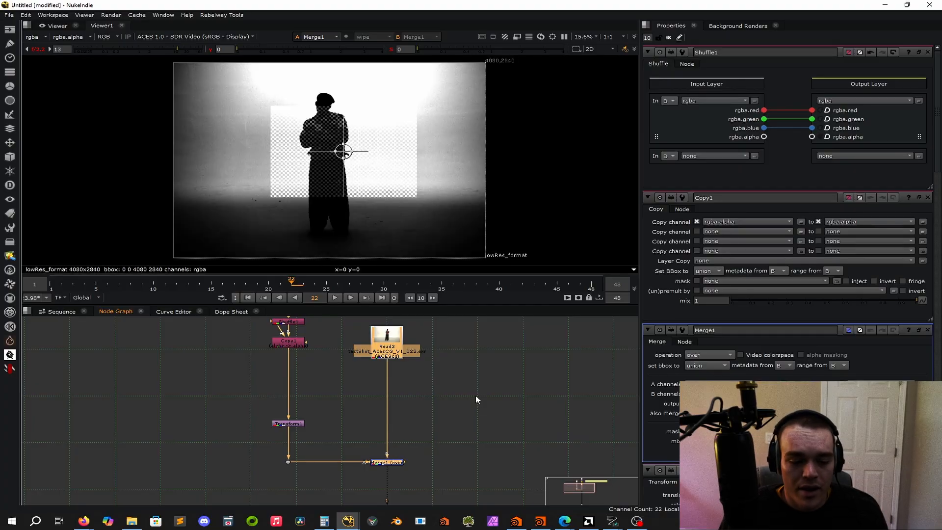
left_click(458, 411)
key("f")
left_click_drag(430, 432, 144, 313)
key("f")
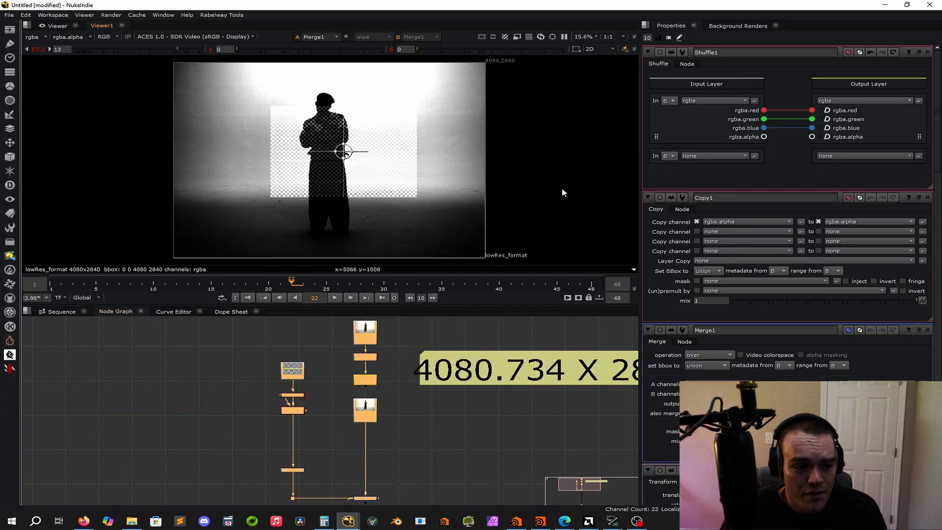
Step: Examine the checkerboard merged over the footage in the viewer
scroll(343, 150, "up", 1)
scroll(344, 150, "up", 5)
scroll(344, 150, "down", 5)
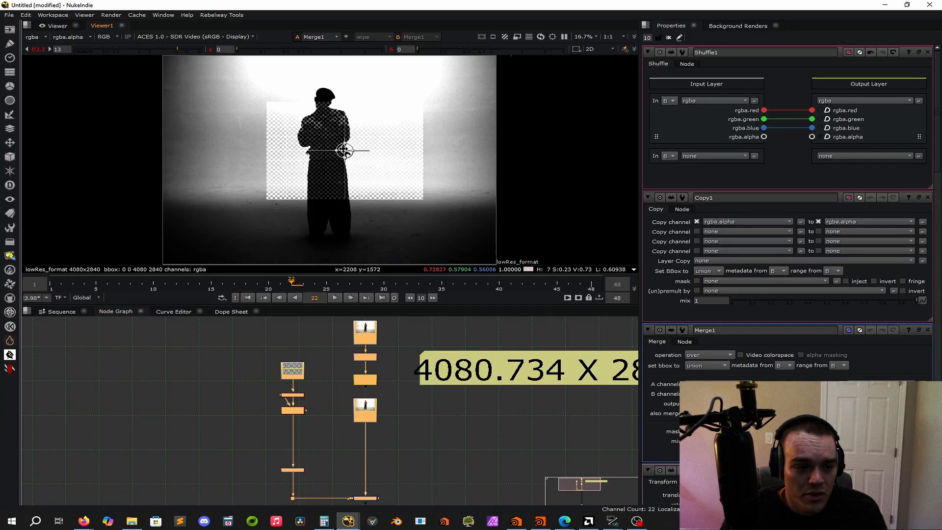
scroll(344, 151, "down", 5)
scroll(343, 150, "up", 5)
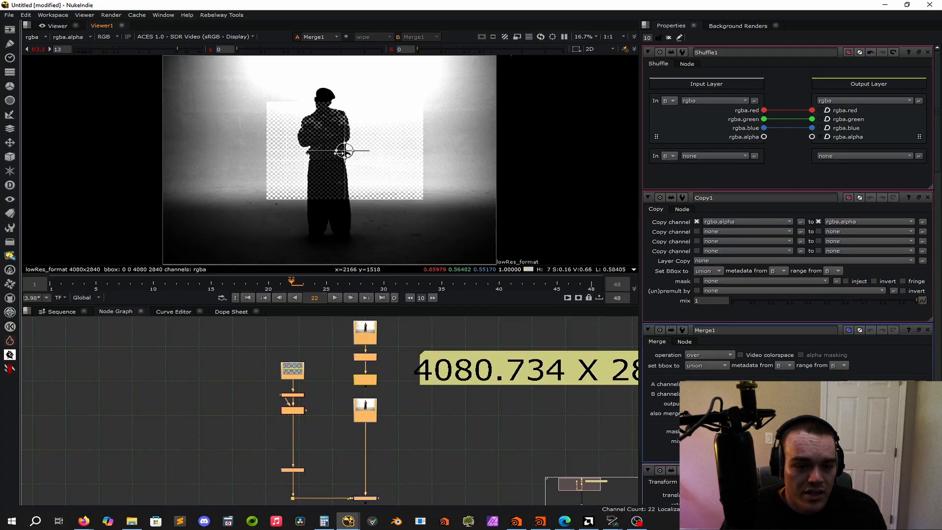
scroll(440, 404, "down", 5)
scroll(437, 431, "up", 5)
scroll(437, 433, "down", 5)
scroll(437, 432, "up", 5)
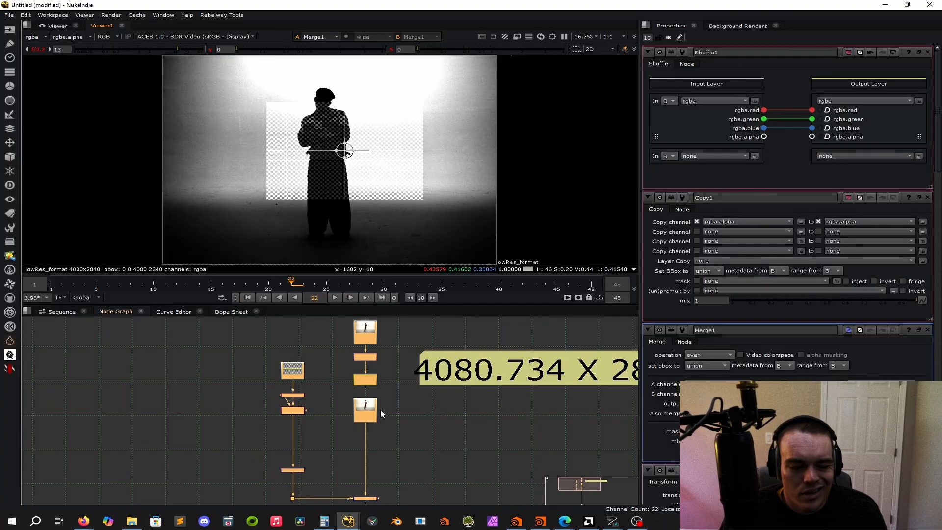
left_click(353, 434)
left_click_drag(363, 416, 363, 410)
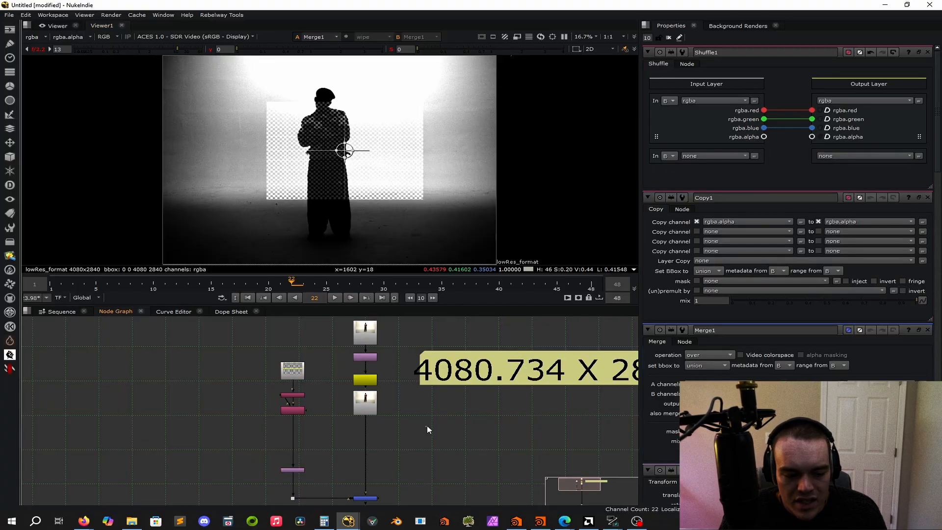
left_click(461, 434)
Step: Collapse the properties of all ten open nodes, from Shuffle1 through StickyNote1
scroll(663, 302, "down", 10)
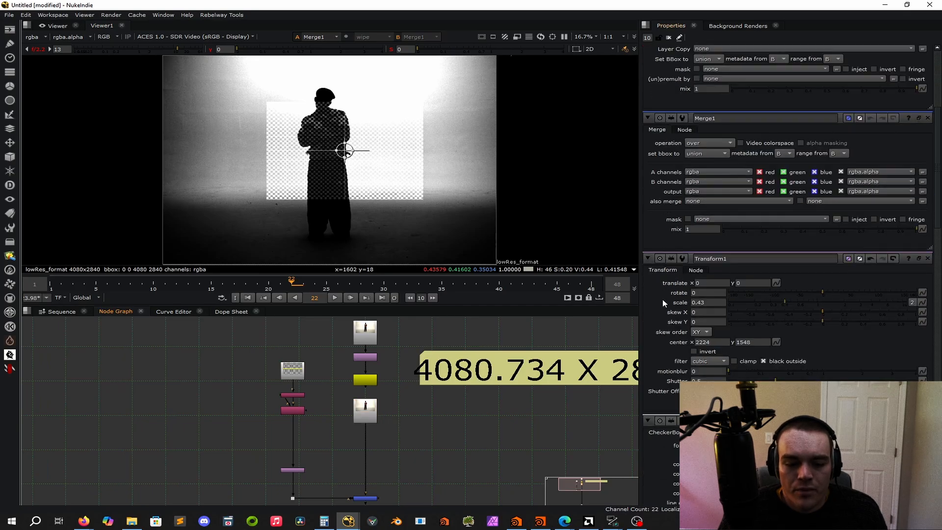
scroll(662, 302, "up", 10)
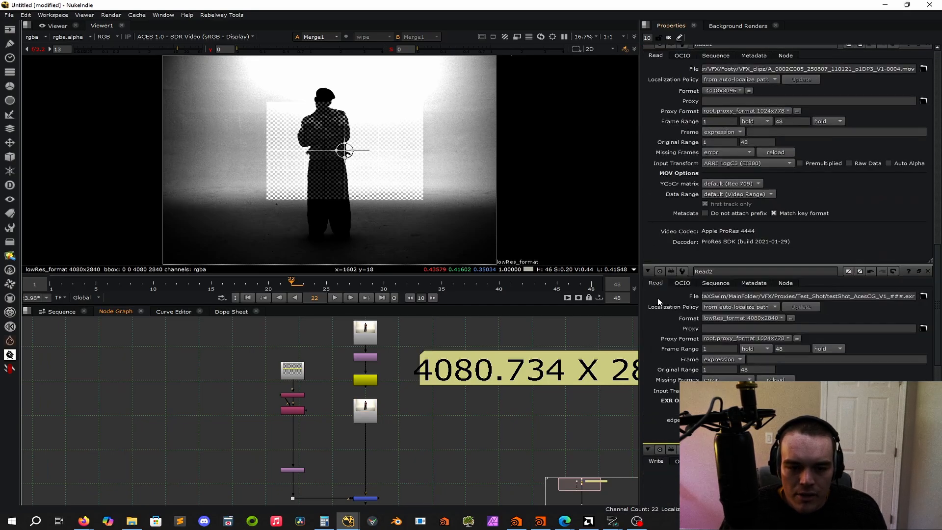
scroll(657, 298, "up", 10)
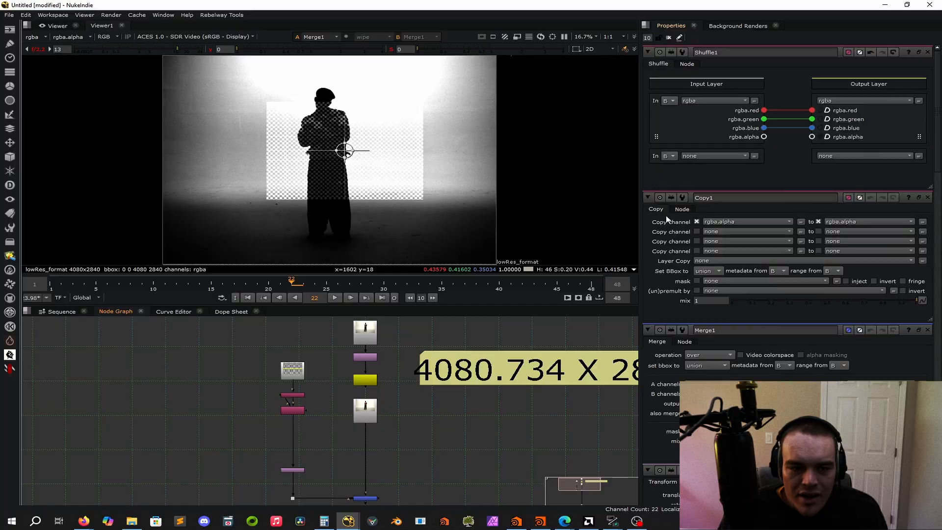
left_click(648, 52)
left_click(648, 66)
left_click(648, 81)
left_click(647, 96)
left_click(653, 113)
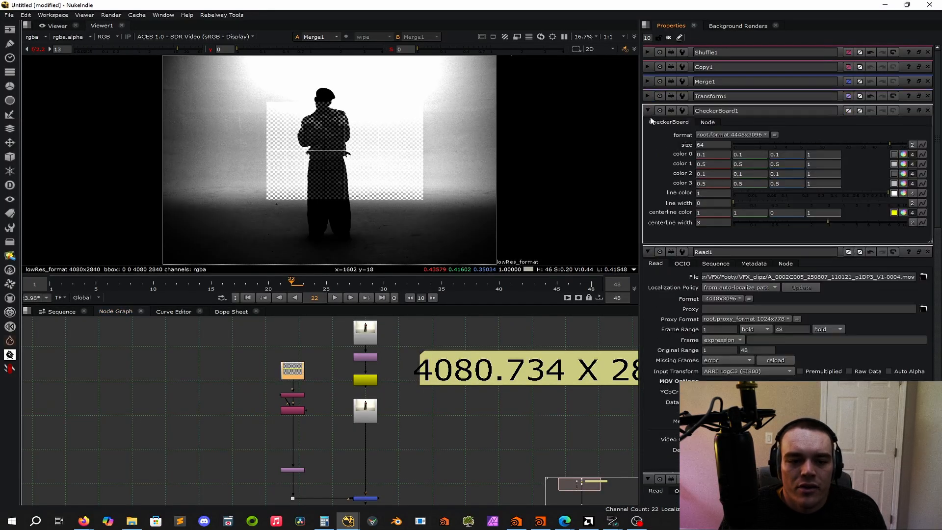
left_click(647, 110)
left_click(648, 125)
left_click(647, 140)
left_click(647, 154)
left_click(647, 169)
left_click(647, 182)
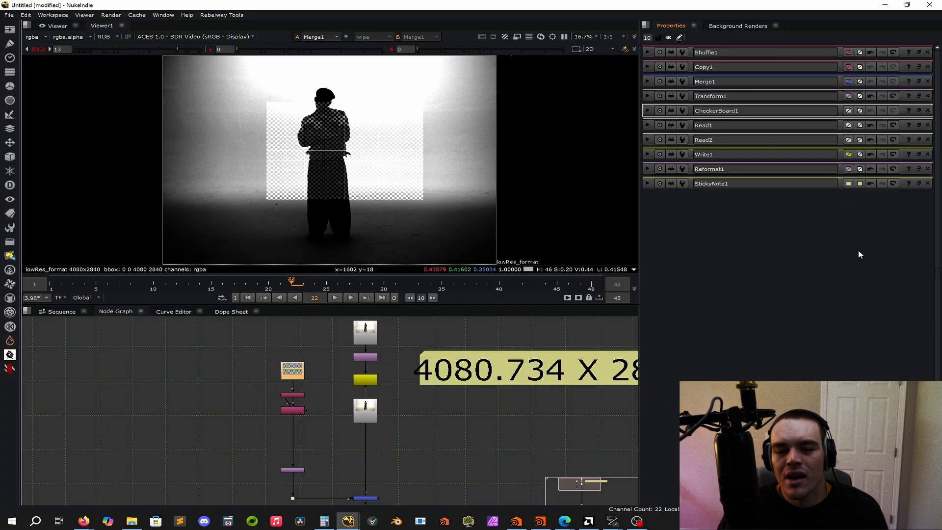
Step: Expand the node properties from Shuffle1 through Reformat1 to look through their full settings
left_click(647, 52)
left_click(648, 197)
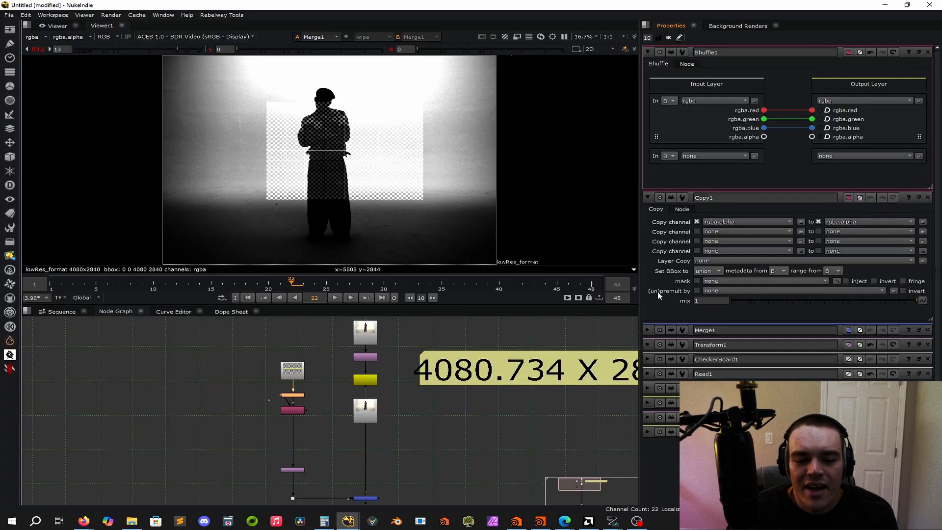
left_click(646, 333)
left_click(647, 470)
scroll(649, 461, "down", 5)
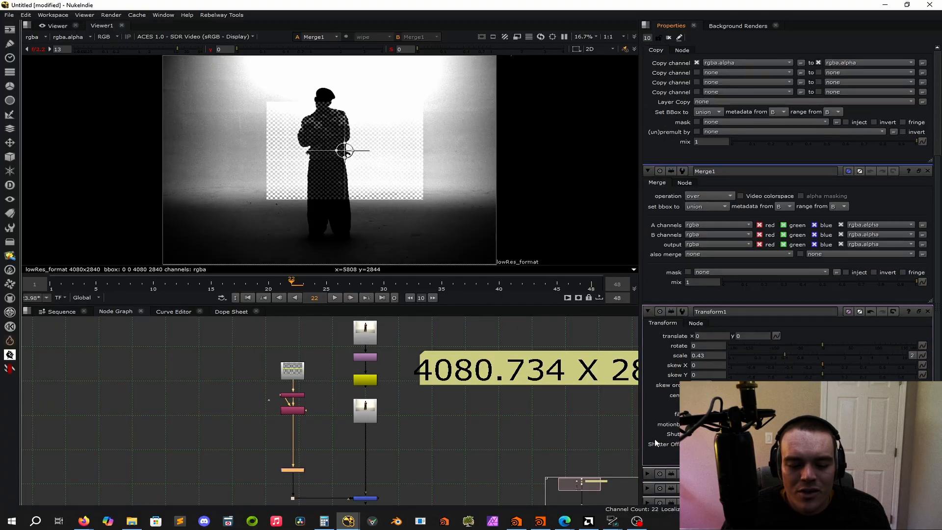
left_click(647, 422)
scroll(646, 422, "down", 3)
left_click(644, 434)
scroll(645, 441, "down", 5)
left_click(646, 452)
scroll(646, 454, "down", 4)
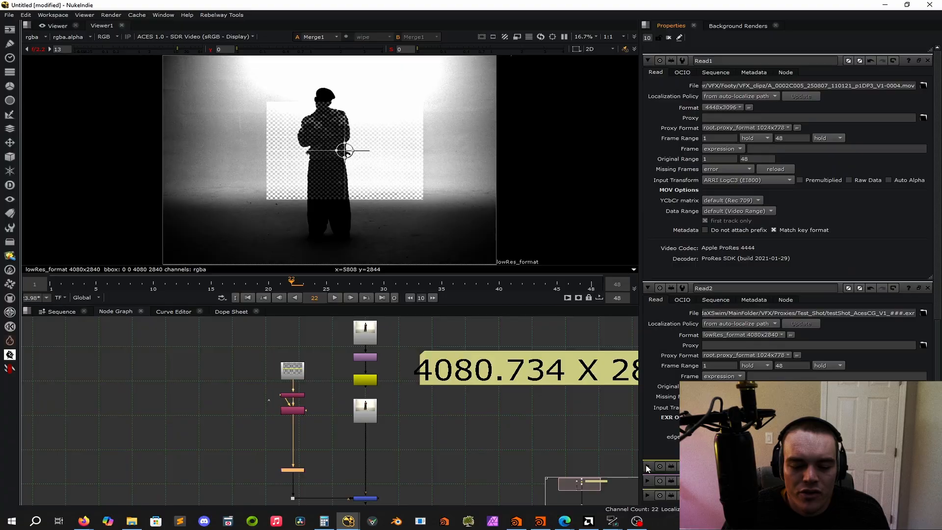
left_click(645, 465)
scroll(646, 465, "down", 5)
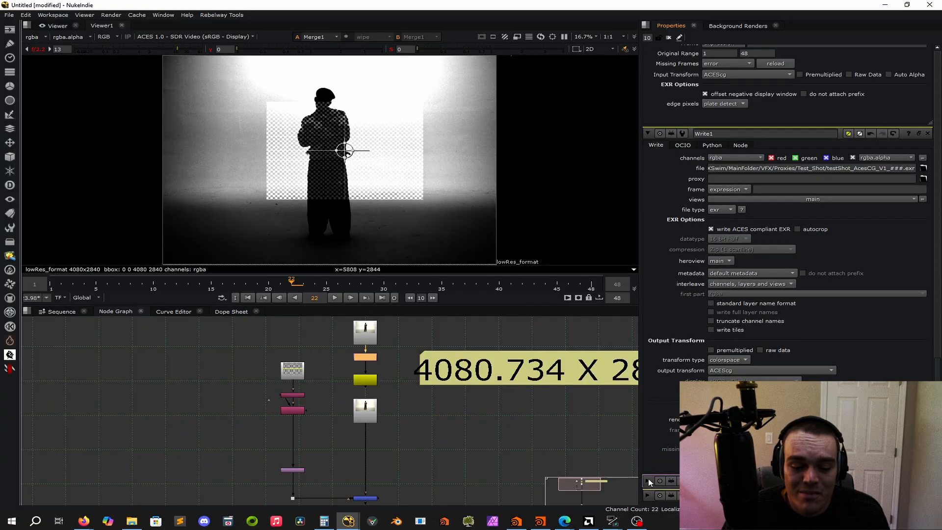
left_click(647, 480)
scroll(649, 488, "down", 4)
scroll(649, 483, "up", 5)
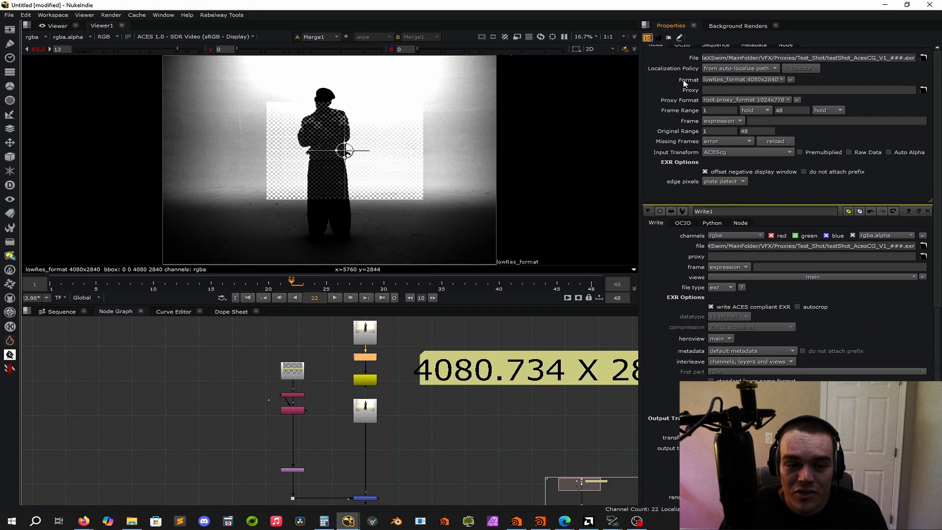
Step: Limit the number of open property panels to 3 and close all open panels
type("3")
key("Return")
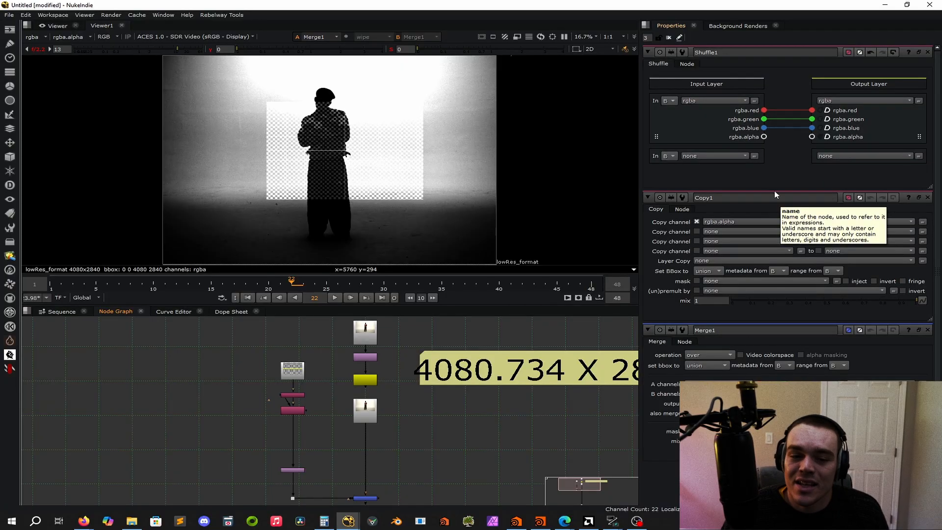
left_click(668, 38)
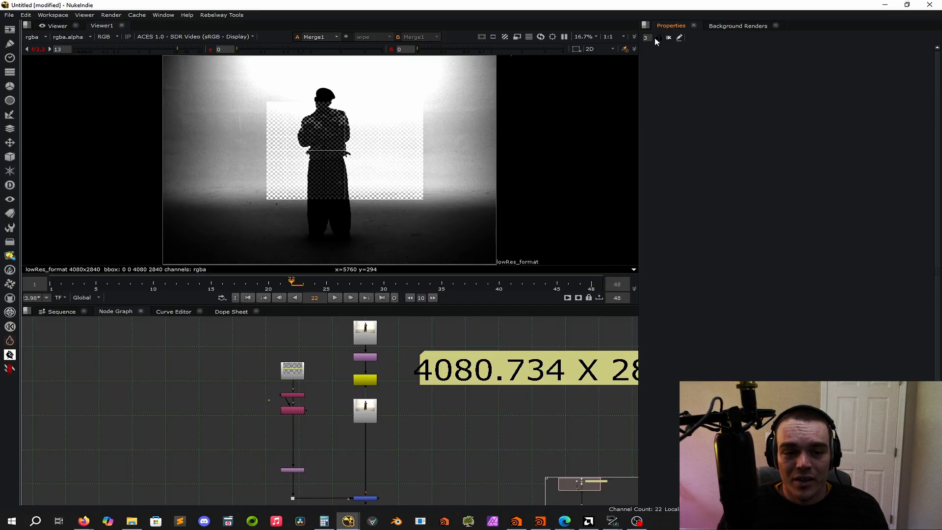
Step: Open Shuffle1's properties in a floating window, move it over the viewer and close it
double_click(300, 396)
left_click_drag(469, 334, 355, 89)
left_click(489, 93)
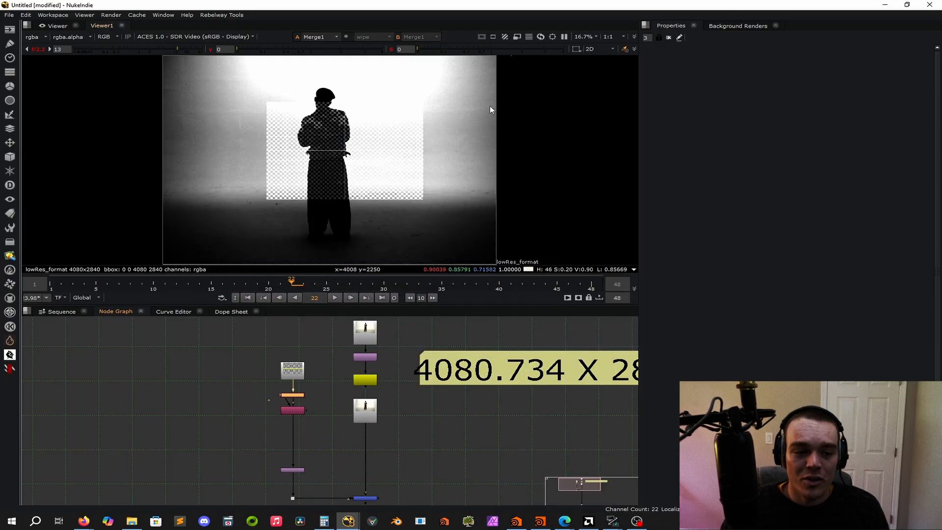
Step: Open Read1's properties in a floating window, reposition it, look at the Frame mode options and close it
left_click(434, 458)
double_click(366, 337)
left_click_drag(234, 241, 476, 280)
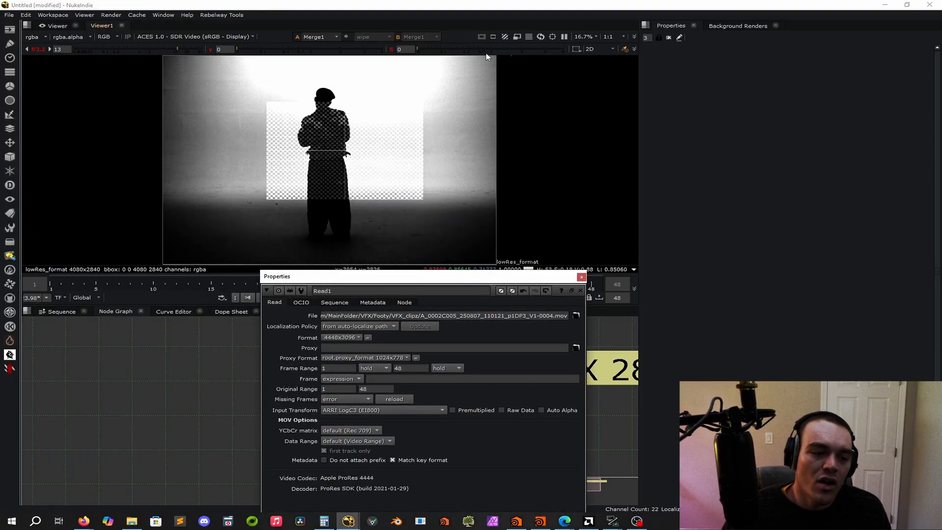
left_click_drag(413, 277, 456, 169)
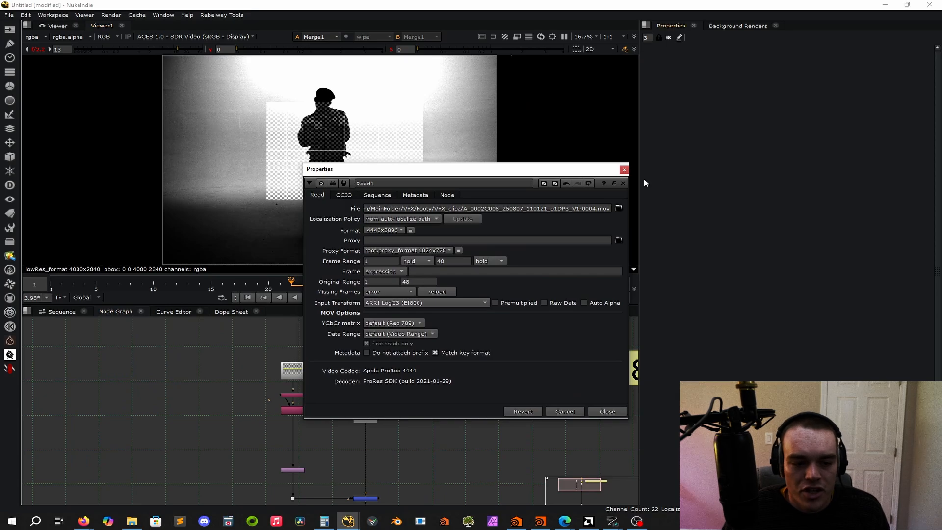
left_click(386, 261)
left_click(385, 271)
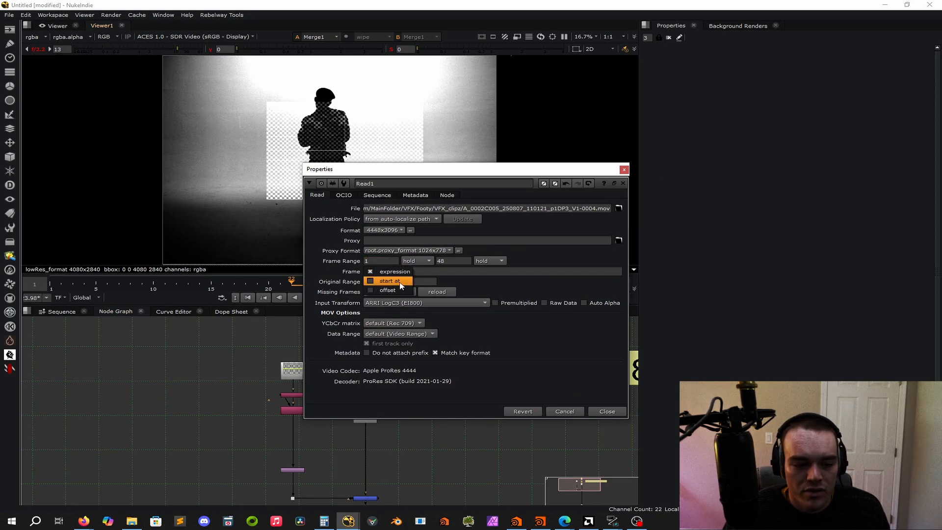
left_click(394, 272)
left_click(474, 272)
left_click(623, 170)
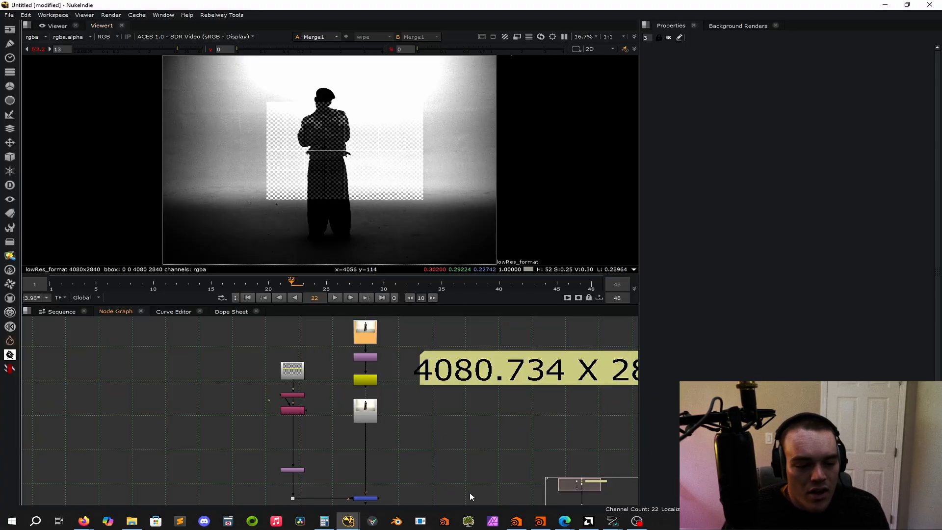
Step: Reopen Read1's floating properties and open Read2's the same way, closing each window after viewing it
double_click(371, 328)
left_click(371, 328)
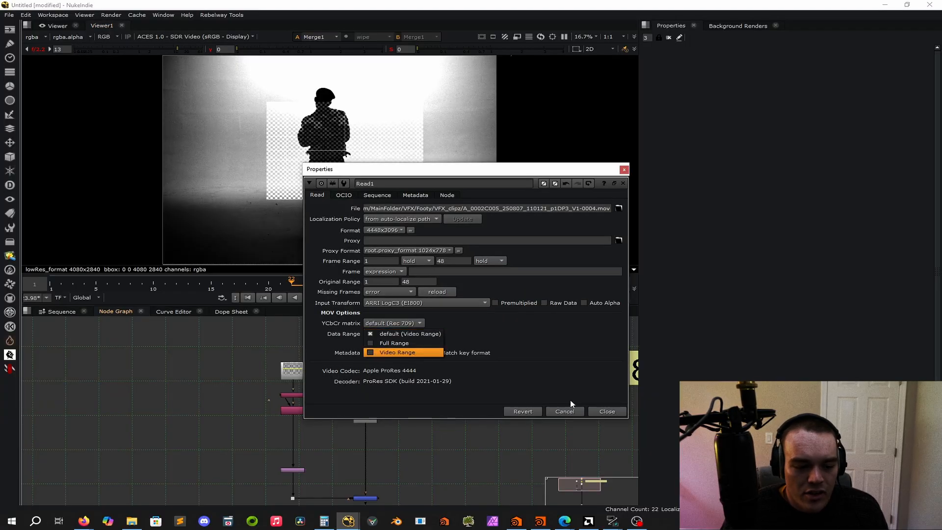
left_click(607, 411)
double_click(360, 412)
left_click_drag(214, 324, 330, 167)
left_click(441, 363)
Step: Move Copy1 farther down between Shuffle1 and Transform1 and delete it from the branch
left_click(373, 430)
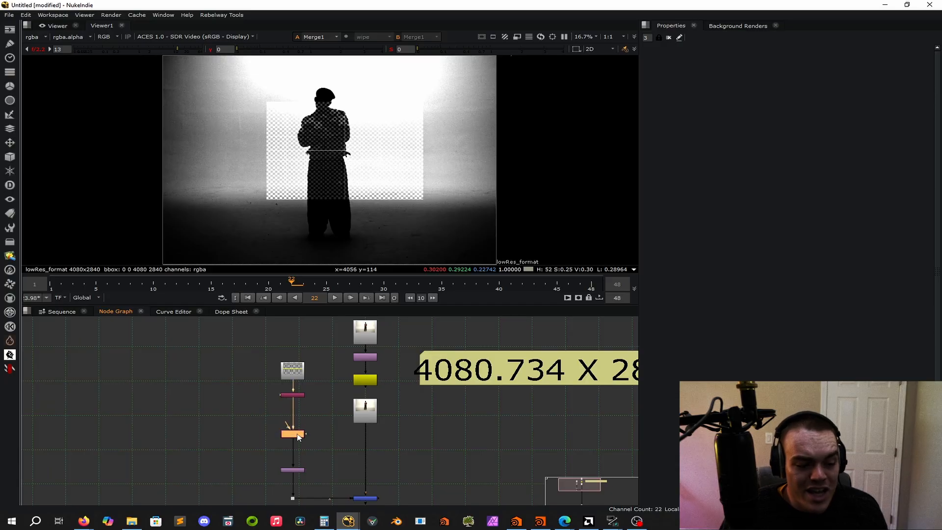
left_click(410, 445)
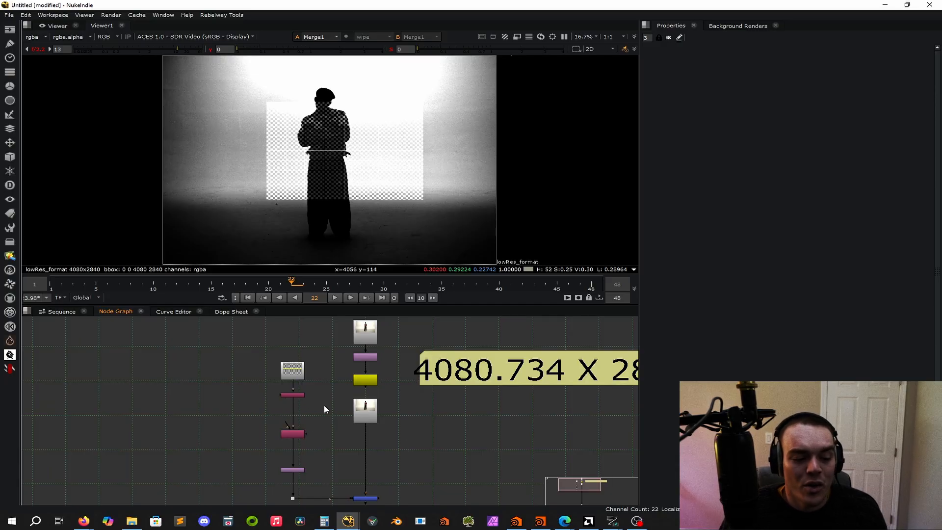
scroll(410, 432, "down", 3)
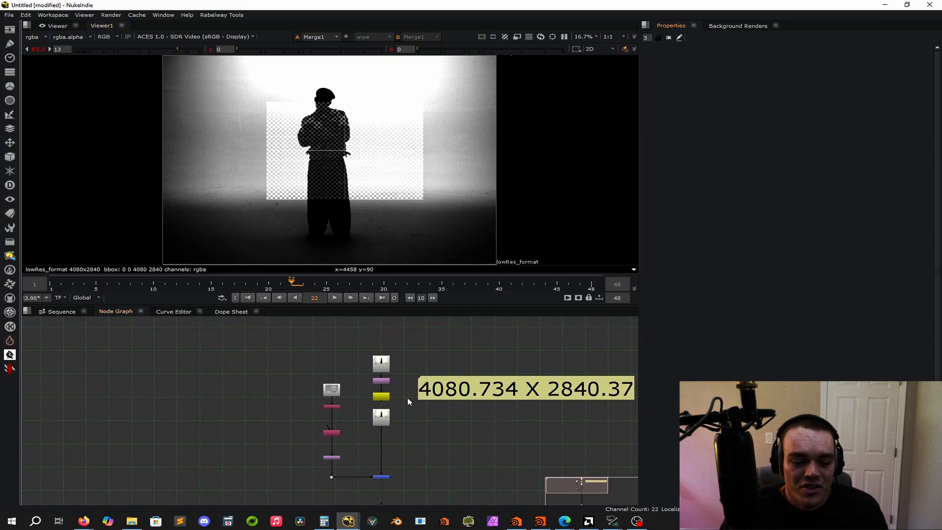
scroll(361, 445, "up", 6)
scroll(360, 445, "down", 2)
middle_click_drag(359, 446, 380, 443)
scroll(347, 383, "down", 1)
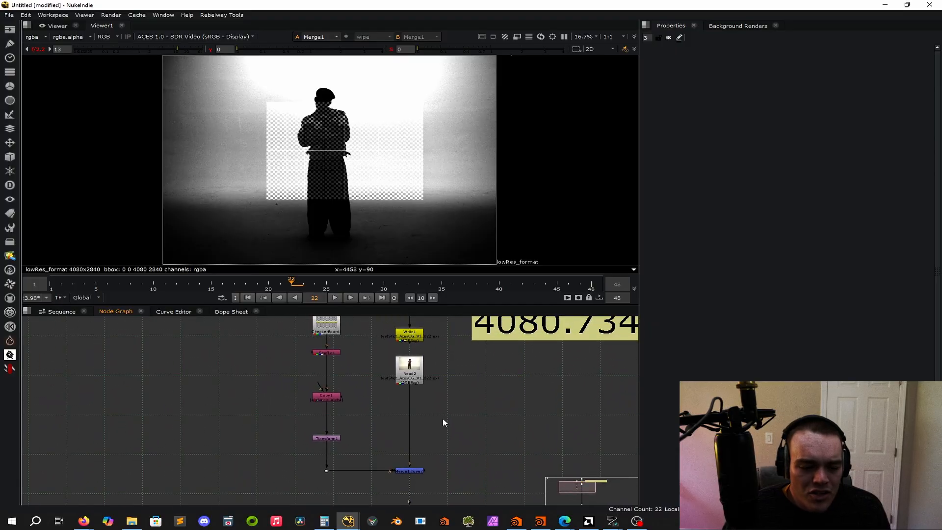
left_click_drag(361, 375, 291, 448)
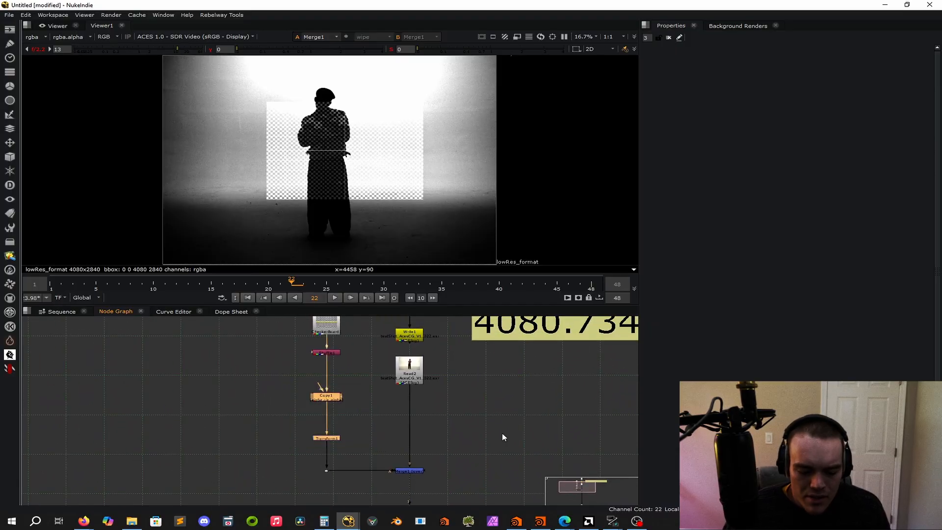
left_click(501, 433)
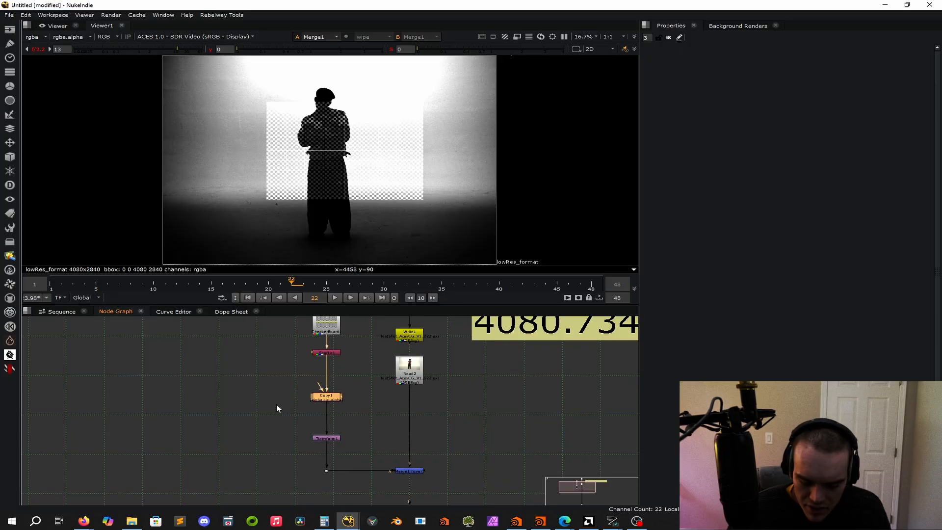
key("Delete")
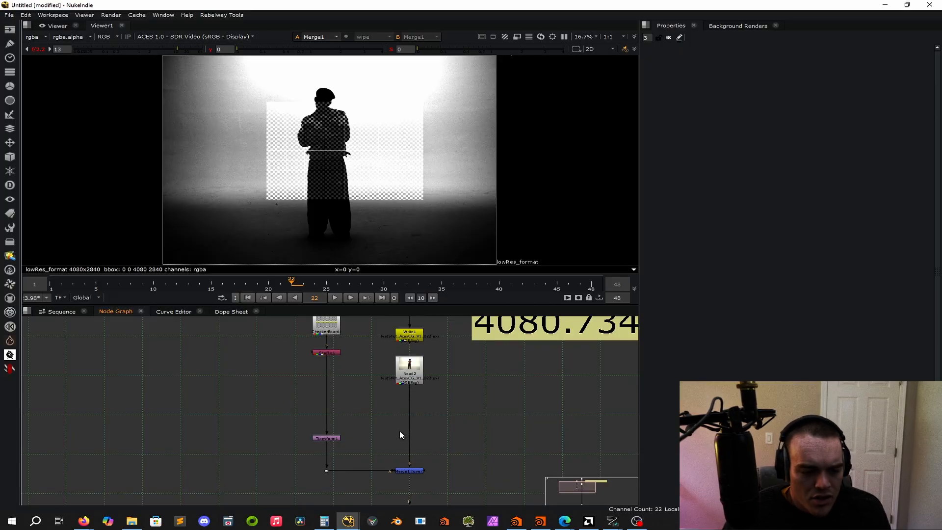
Step: Set Transform1's scale to 1 and go to frame 1
double_click(328, 437)
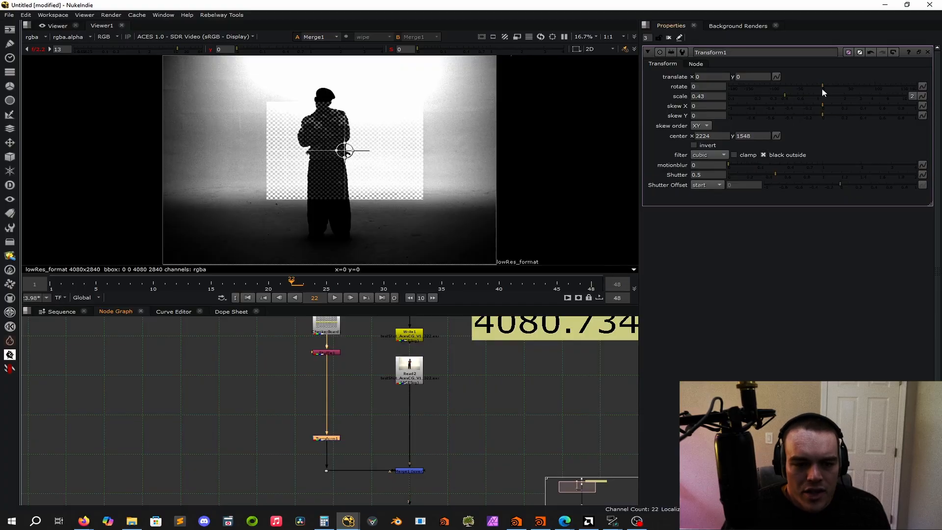
left_click_drag(717, 97, 682, 98)
type("1")
left_click(510, 389)
left_click(51, 283)
Step: Set Shuffle1's rgba.alpha output to solid white
double_click(324, 352)
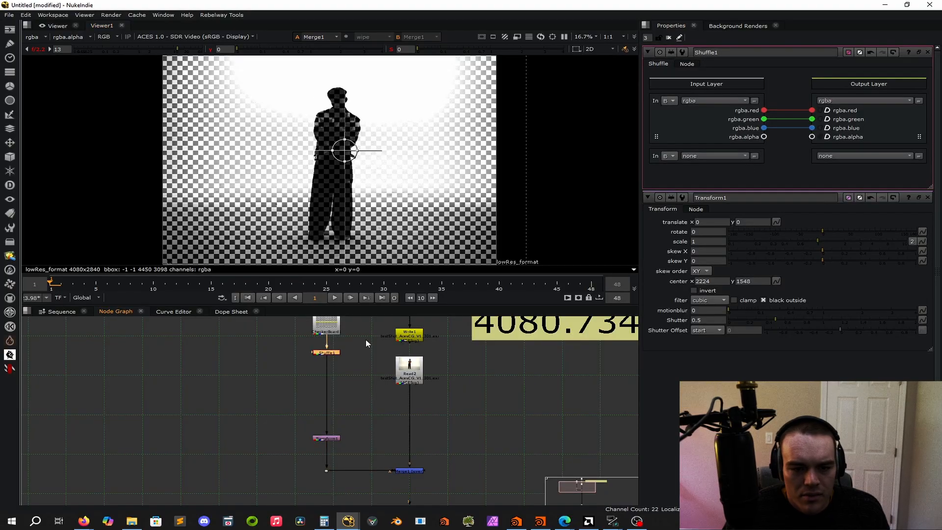
left_click(827, 137)
left_click(493, 390)
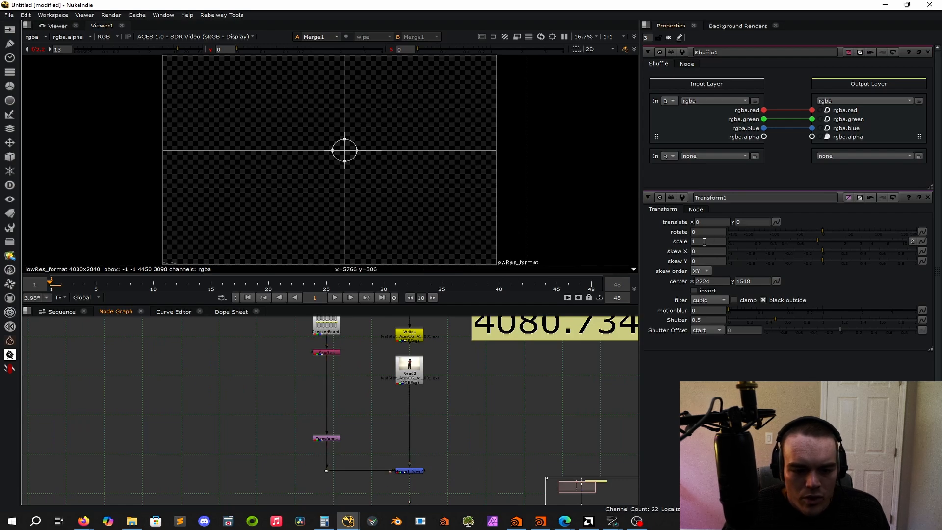
Step: Set a key on Transform1's scale at frame 1 and go to the last frame, 48
right_click(703, 241)
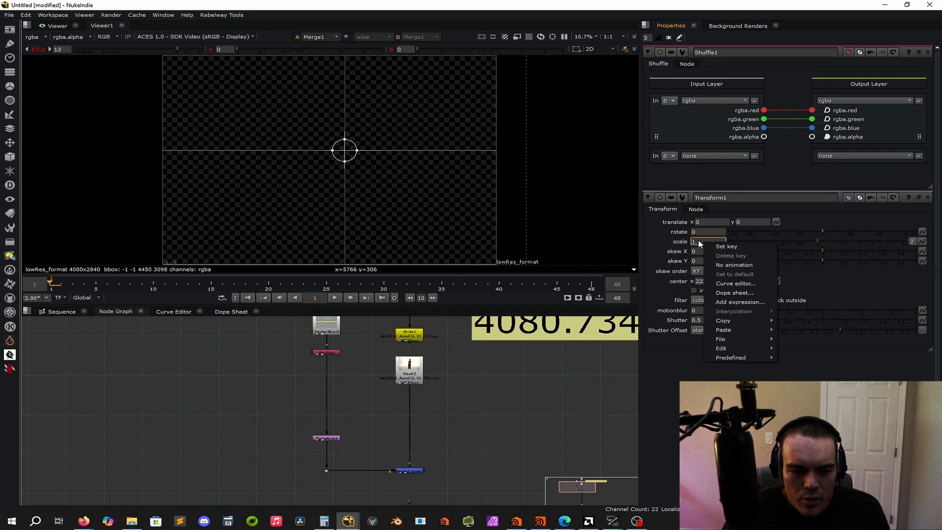
left_click(726, 247)
key("ctrl+Right")
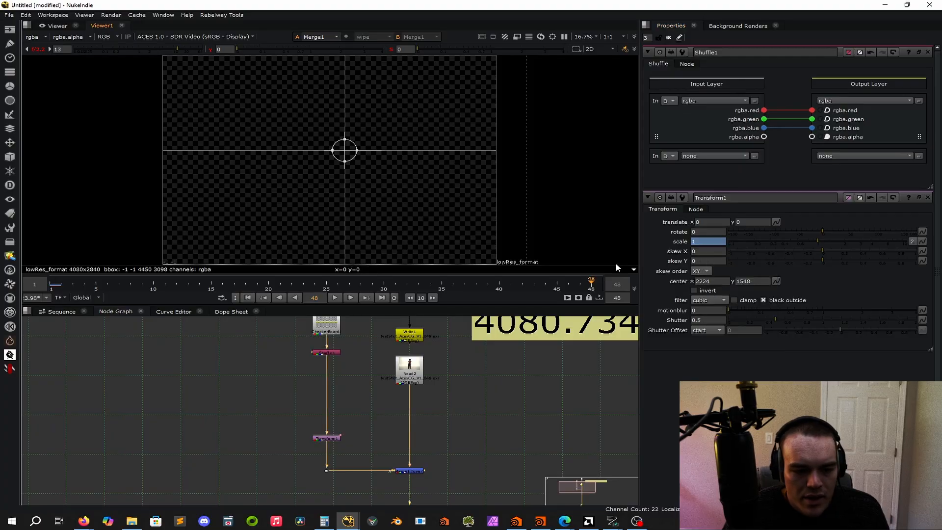
Step: Set Transform1's scale to 0.2 at frame 48 to animate the checkerboard shrinking
left_click(780, 242)
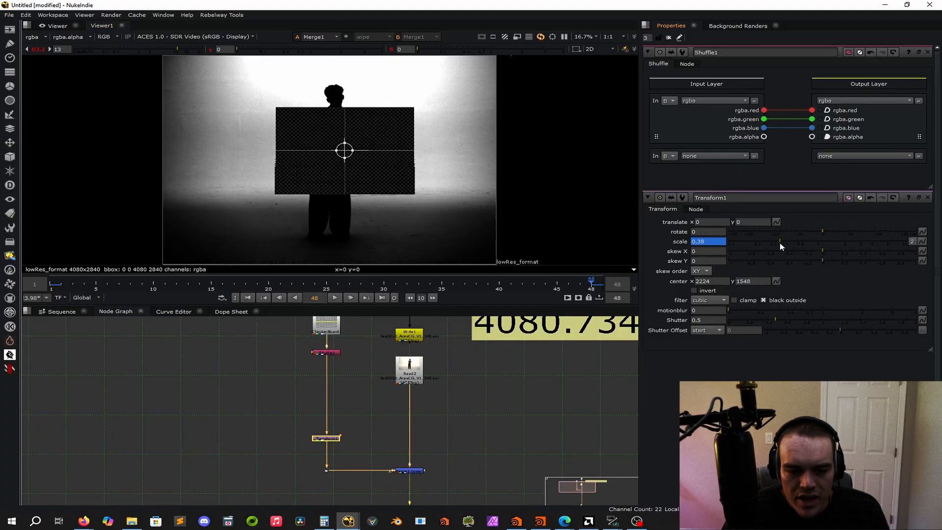
left_click_drag(780, 245, 752, 243)
right_click(709, 245)
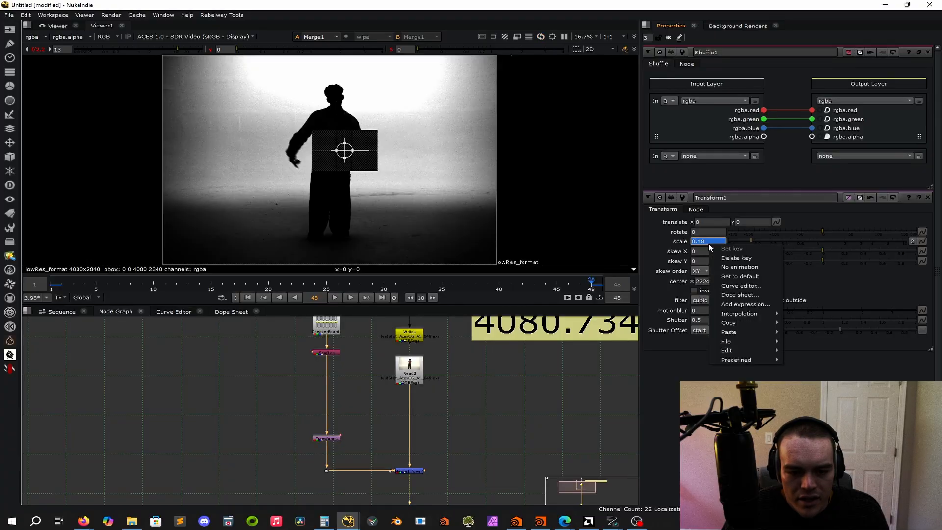
left_click(708, 244)
left_click_drag(707, 243, 698, 248)
type("2")
left_click(508, 390)
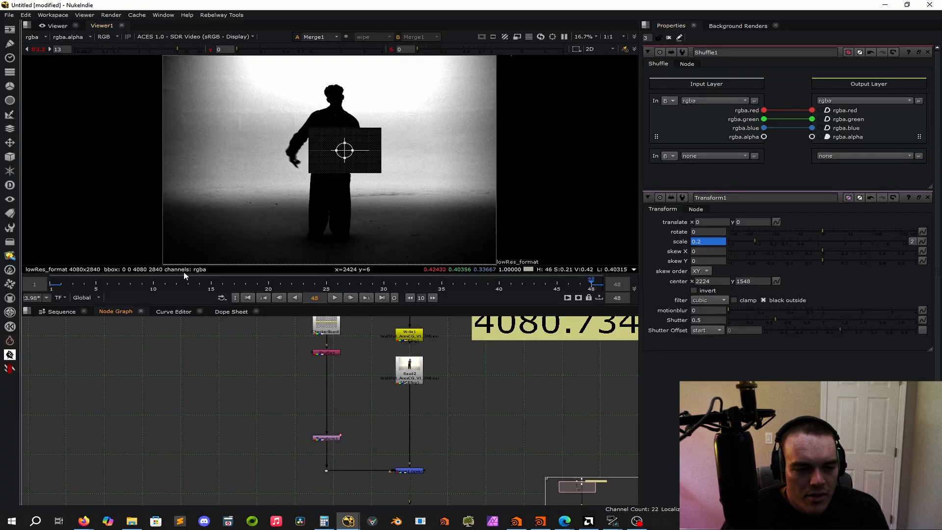
Step: Select both Transform1 scale keys in the Dope Sheet and apply Smooth interpolation to them
left_click(222, 312)
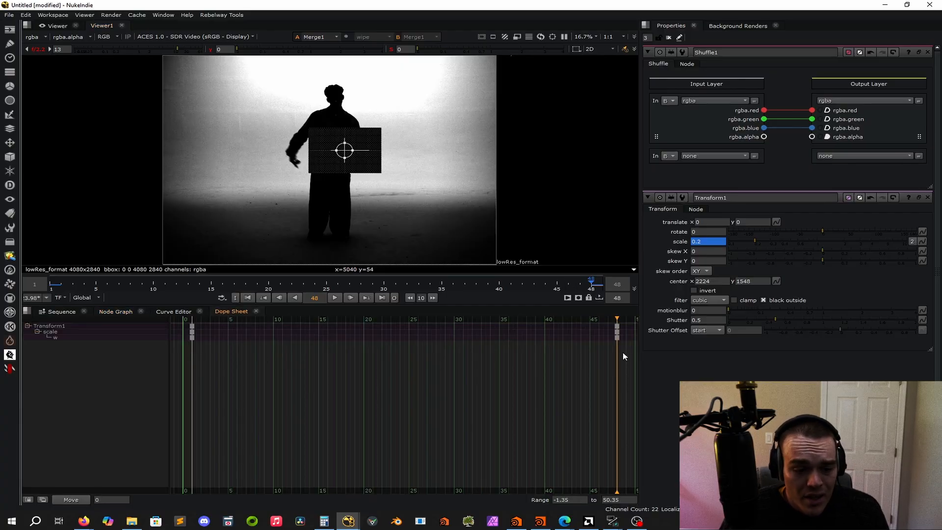
left_click_drag(595, 353, 175, 327)
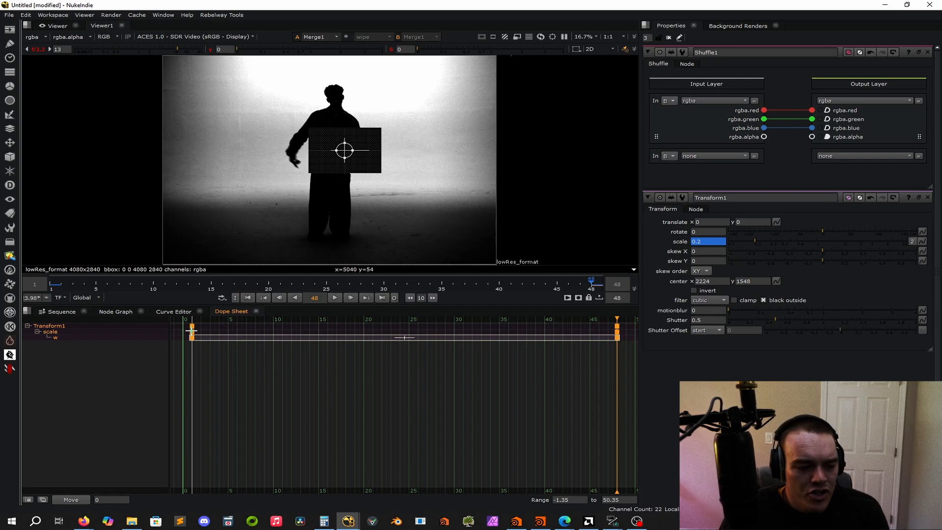
right_click(192, 334)
mouse_move(216, 357)
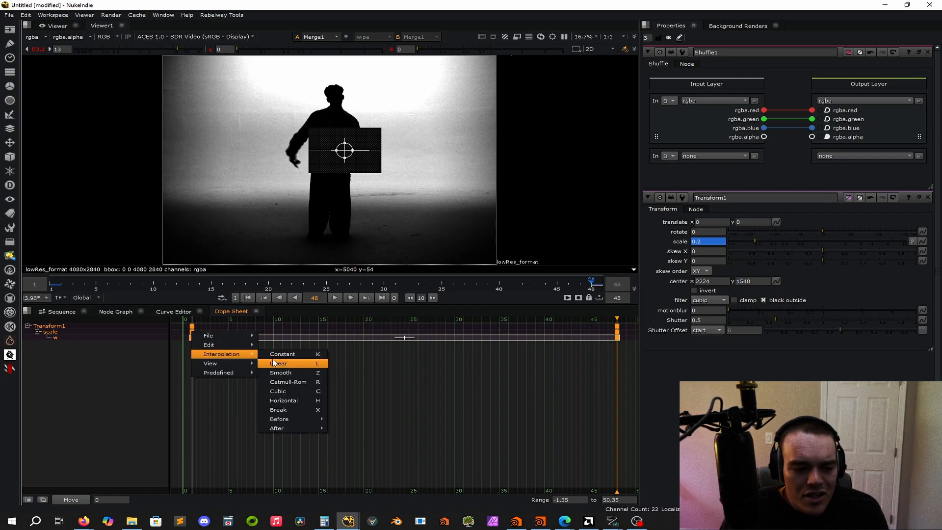
mouse_move(298, 432)
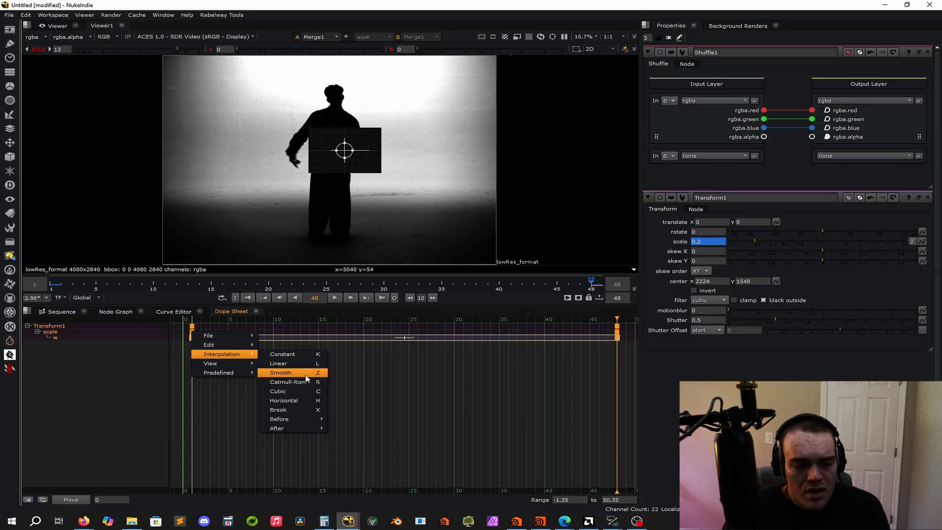
left_click(309, 374)
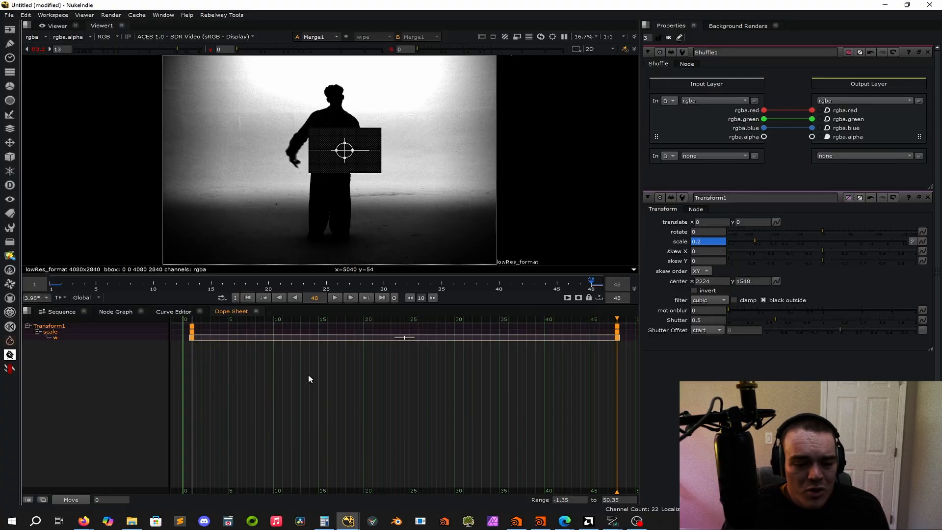
Step: Flatten the incoming tangent of Transform1's scale key at frame 48 in the Curve Editor so the scale eases out
left_click(165, 313)
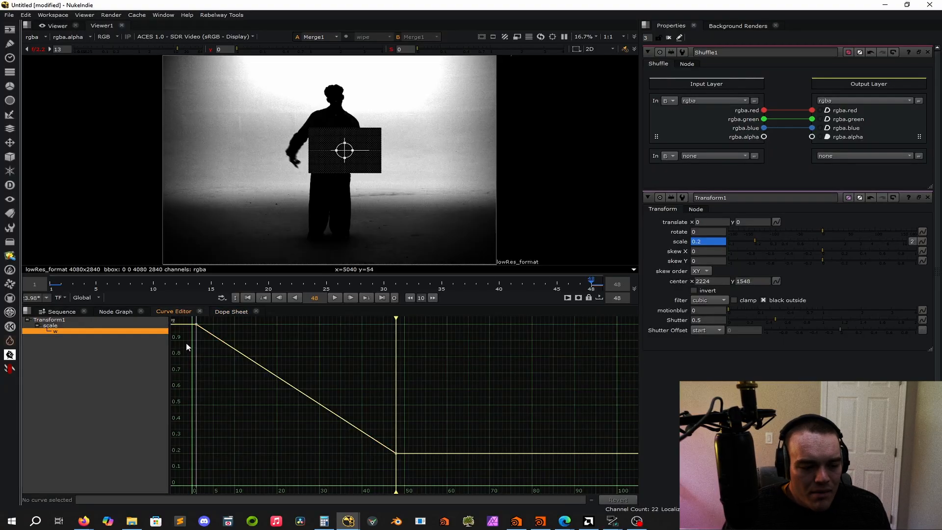
middle_click_drag(396, 419, 466, 426)
left_click(465, 460)
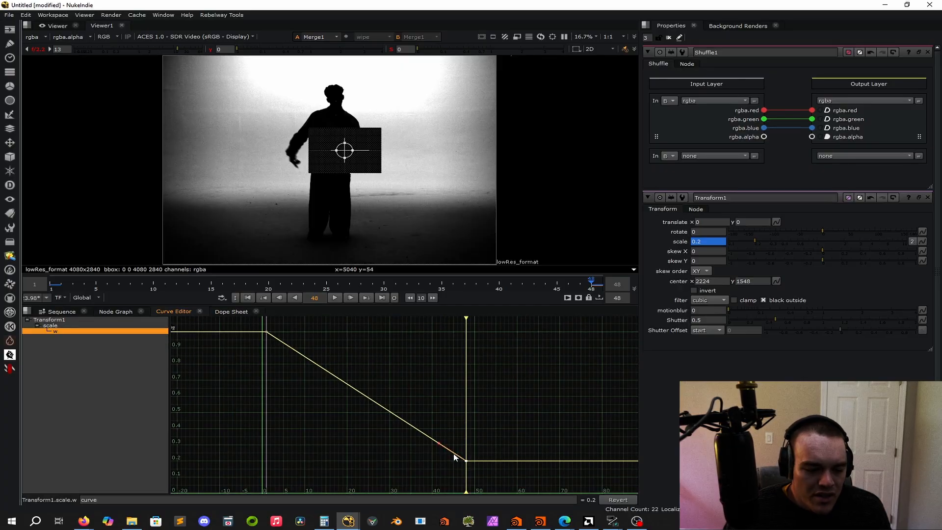
left_click_drag(437, 444, 392, 457)
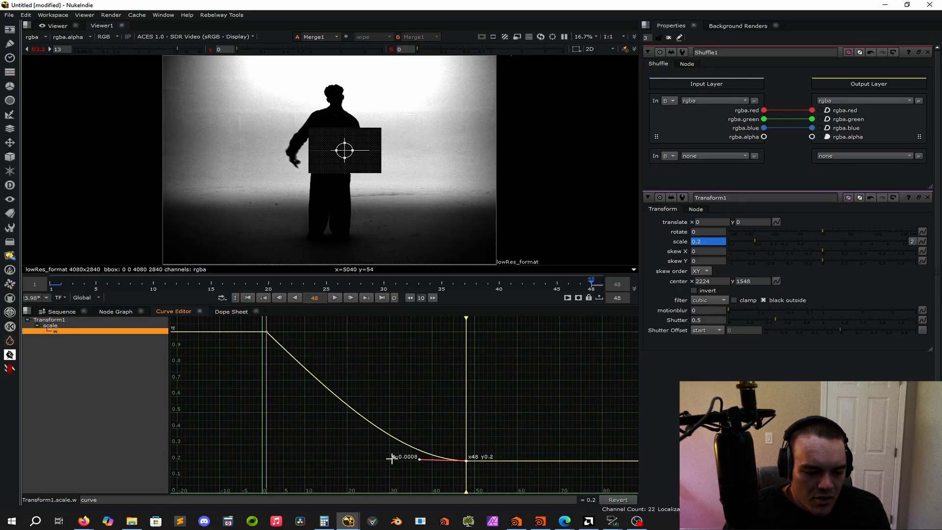
Step: Flatten the outgoing tangent of the frame 1 scale key and lengthen both keys' handles to form a steep S-shaped ease curve
left_click(267, 332)
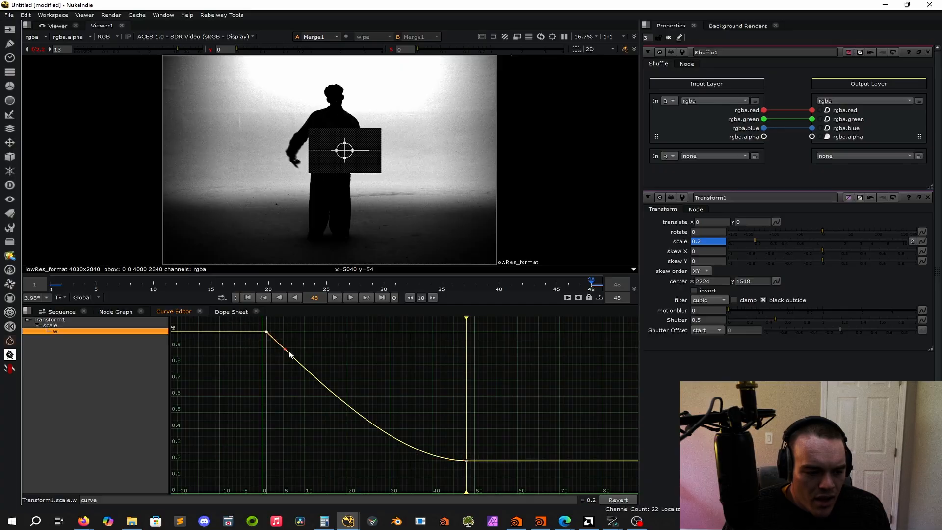
left_click_drag(283, 348, 425, 332)
left_click_drag(517, 445, 385, 459)
left_click(553, 414)
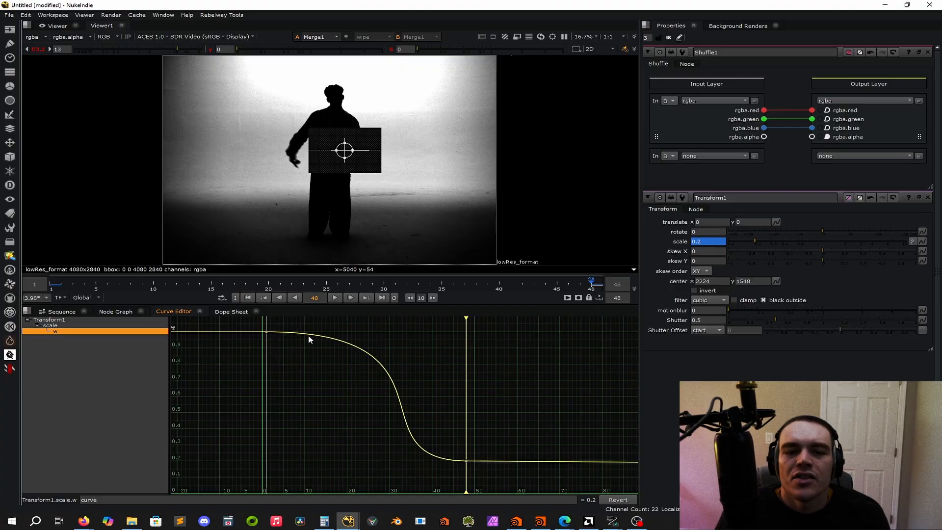
Step: Return to the Node Graph, play the eased scale animation from frame 1, and go back to frame 1
left_click(116, 313)
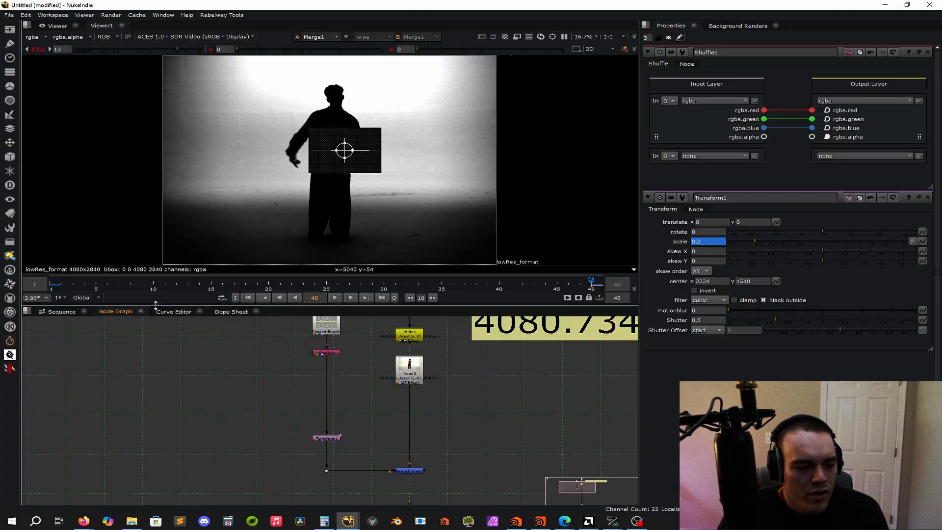
left_click(52, 286)
key("l")
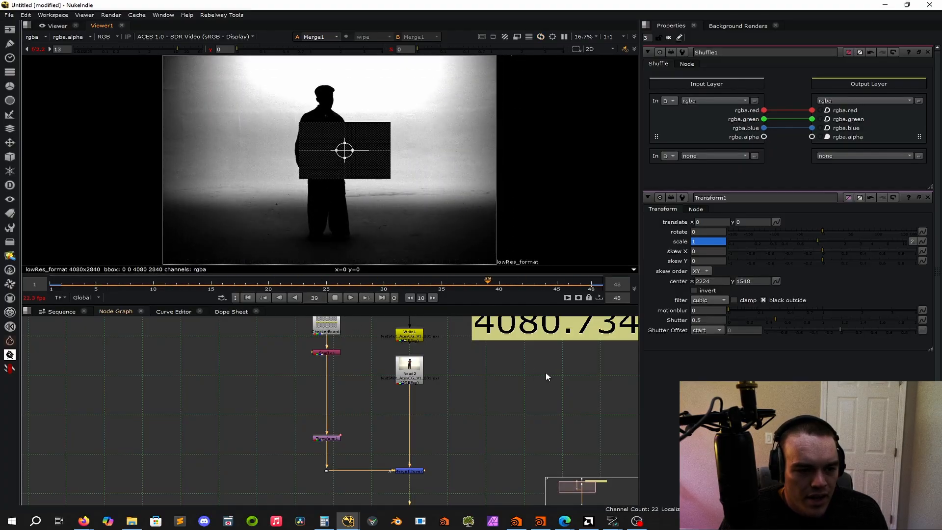
left_click(334, 297)
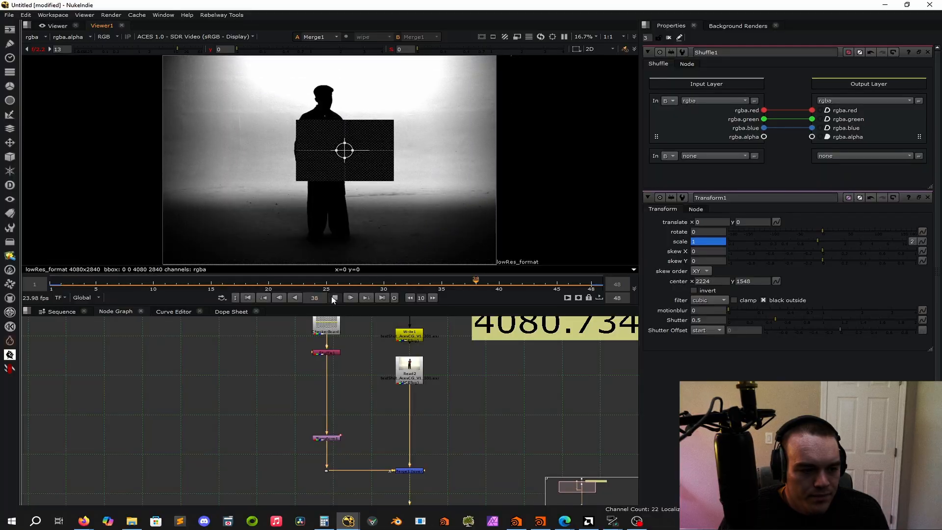
left_click(50, 286)
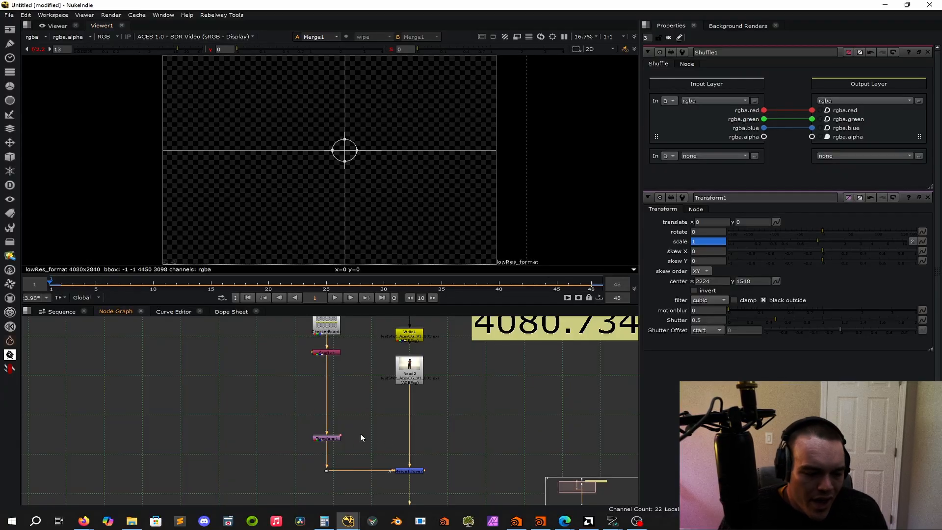
Step: Move the Transform1 node lower in the node graph to make room below Shuffle1
left_click_drag(332, 439, 334, 455)
left_click(281, 410)
key("o")
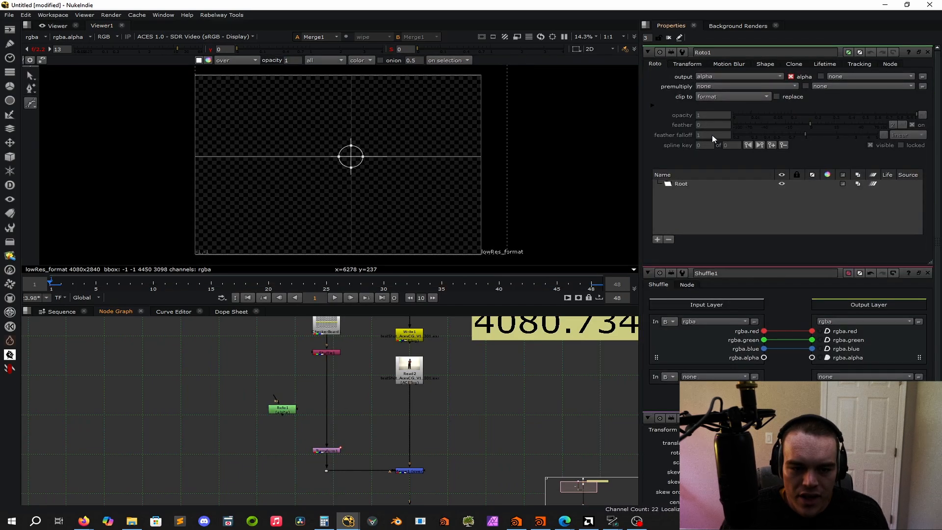
left_click_drag(287, 411, 288, 383)
left_click(363, 399)
left_click(291, 383)
key("Delete")
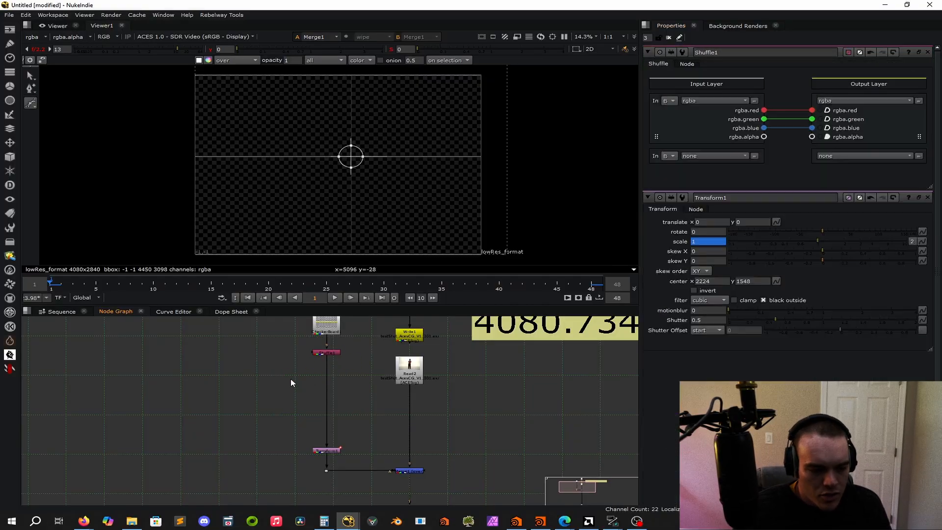
key("Tab")
type("roto")
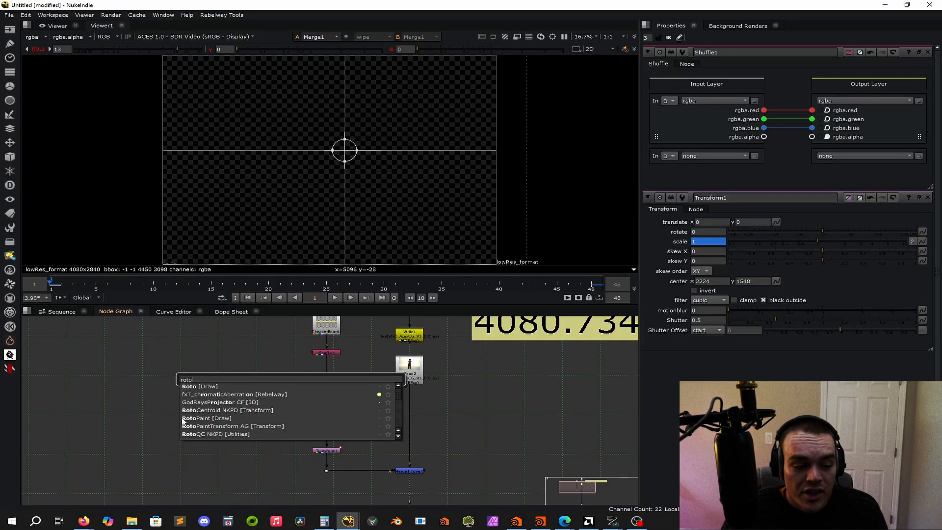
left_click(228, 355)
left_click(229, 355)
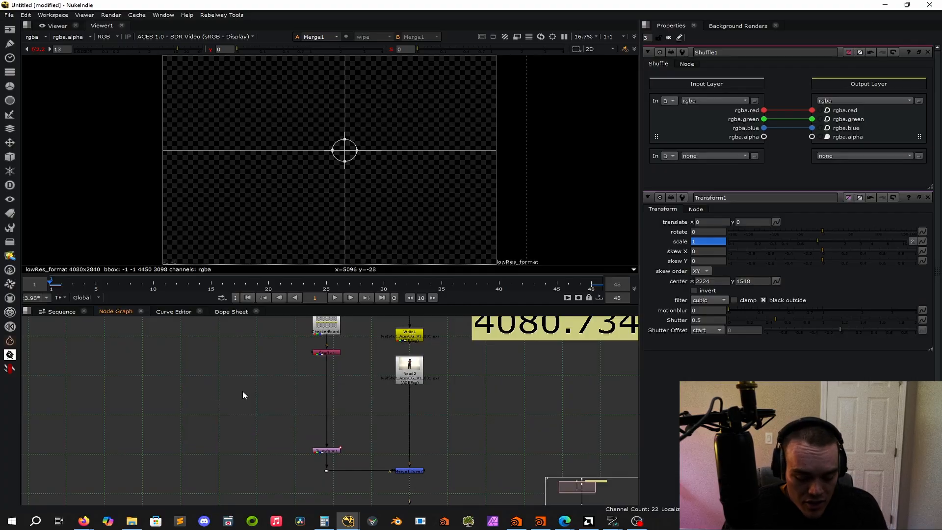
Step: Create a Roto node and insert it between Shuffle1 and Transform1 on the checkerboard branch
key("o")
left_click_drag(238, 365, 326, 376)
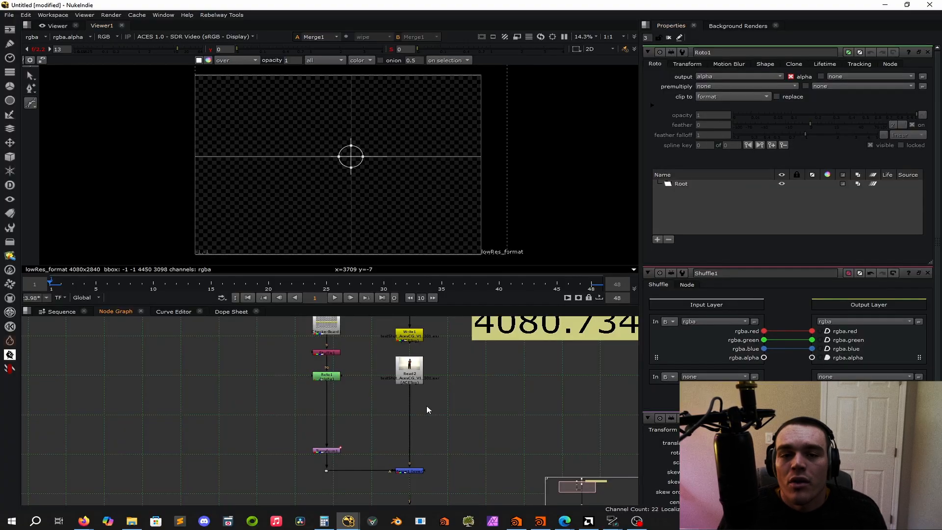
Step: Add an unconnected Merge node and a Roto node side by side in the empty area beside the checkerboard branch
middle_click_drag(123, 408, 317, 401)
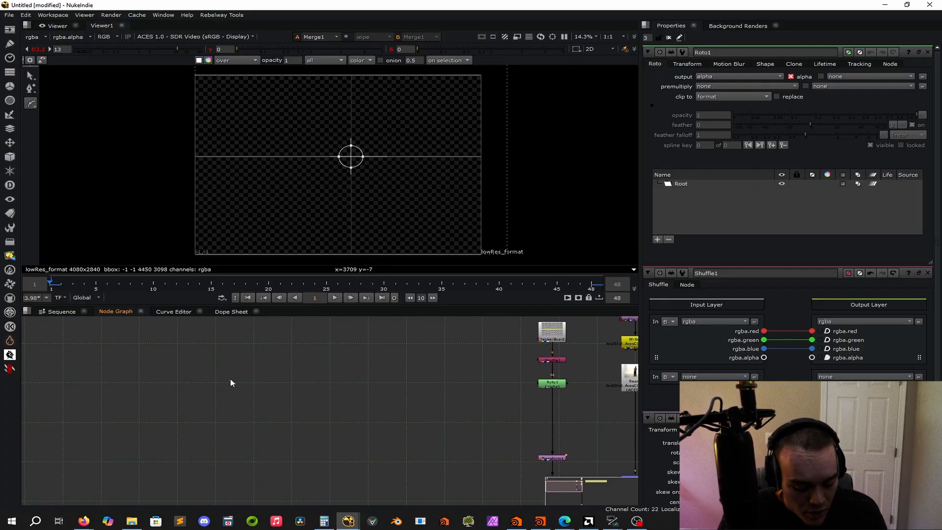
key("m")
left_click(204, 390)
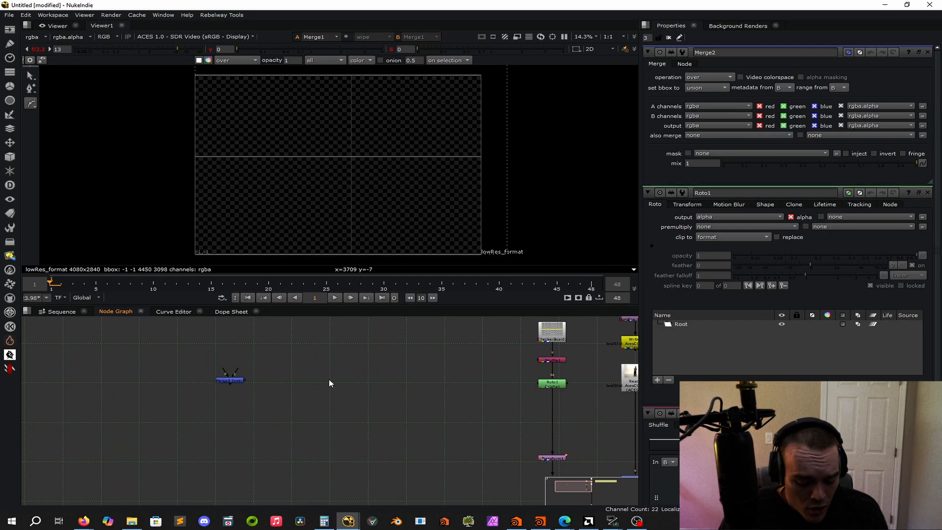
key("o")
left_click_drag(321, 394, 290, 381)
left_click(391, 382)
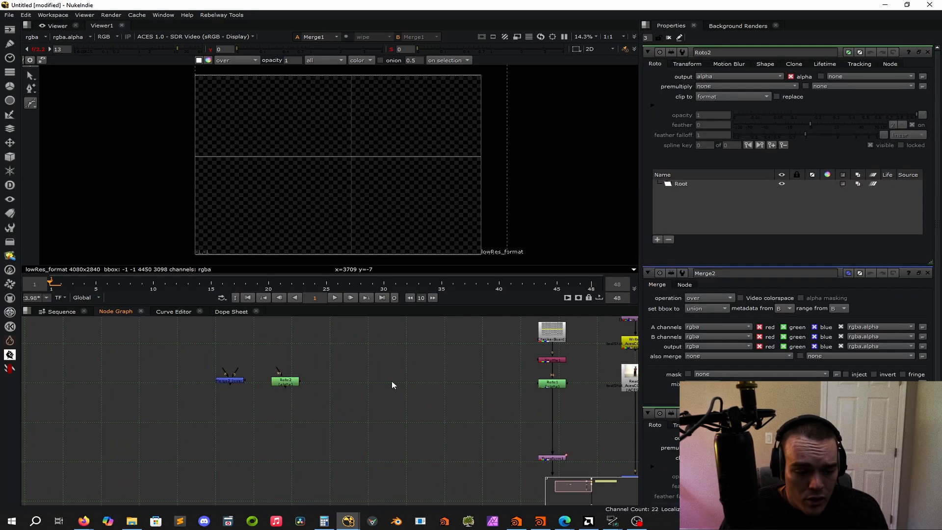
Step: Start and cancel a Read node, and add an unconnected Write node and a Transform node to the row beside Roto2
key("r")
key("Escape")
key("w")
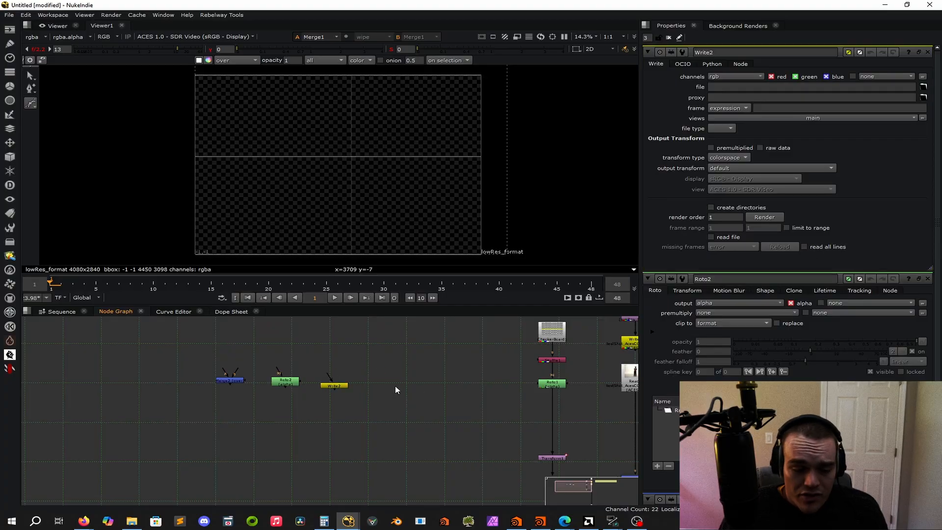
key("t")
left_click_drag(420, 385, 384, 386)
left_click(429, 383)
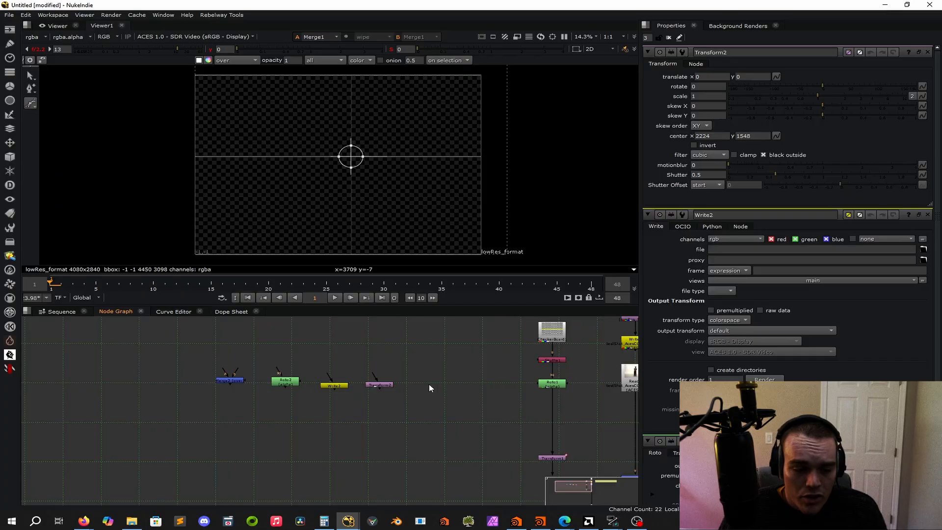
Step: Add an unconnected Grade node beside Transform2 in the row of loose nodes
key("g")
left_click_drag(445, 382, 428, 388)
left_click(473, 389)
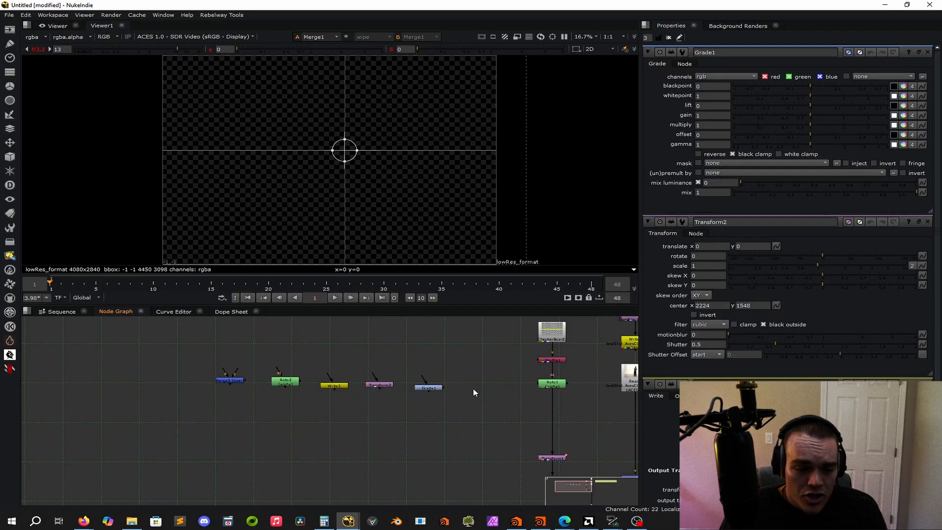
Step: Try a ColorCorrect node beside Grade1, look over its controls against the Grade node's, and delete it
key("c")
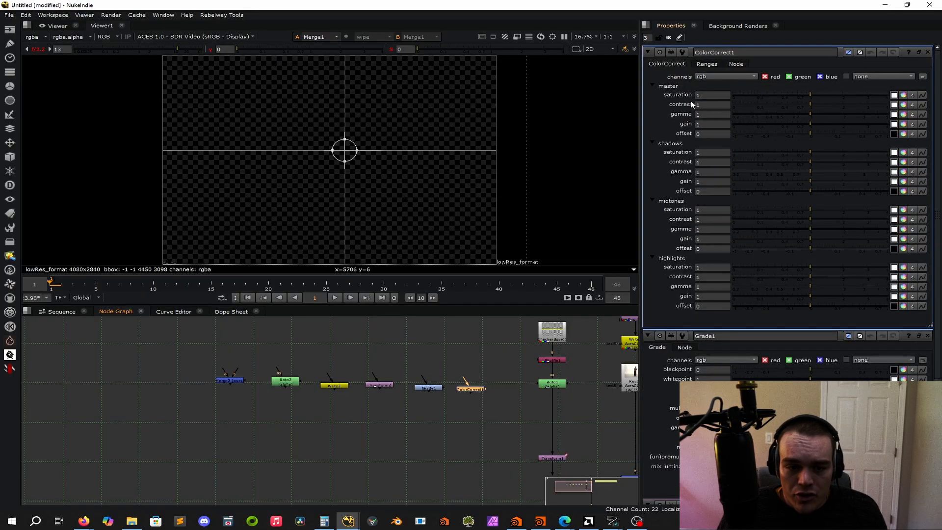
scroll(685, 228, "down", 4)
scroll(685, 286, "up", 4)
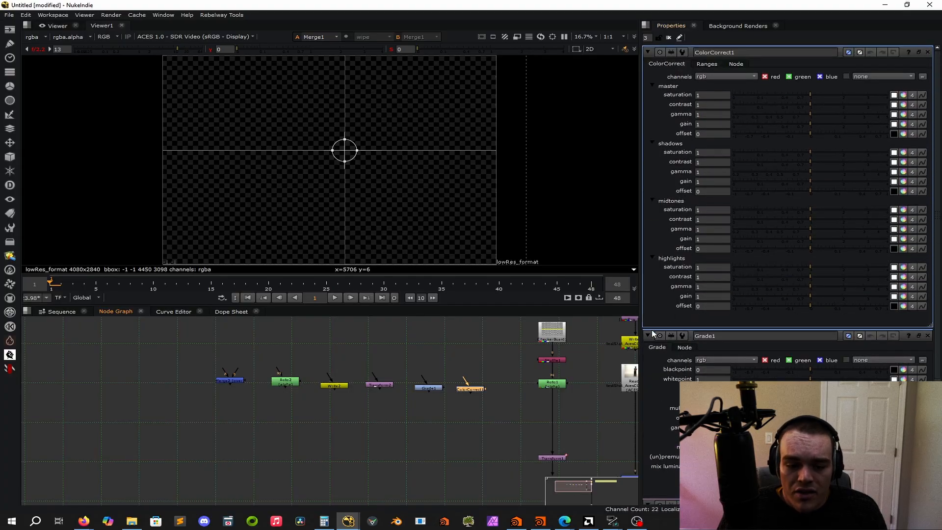
scroll(463, 402, "up", 5)
left_click(517, 384)
scroll(500, 368, "down", 3)
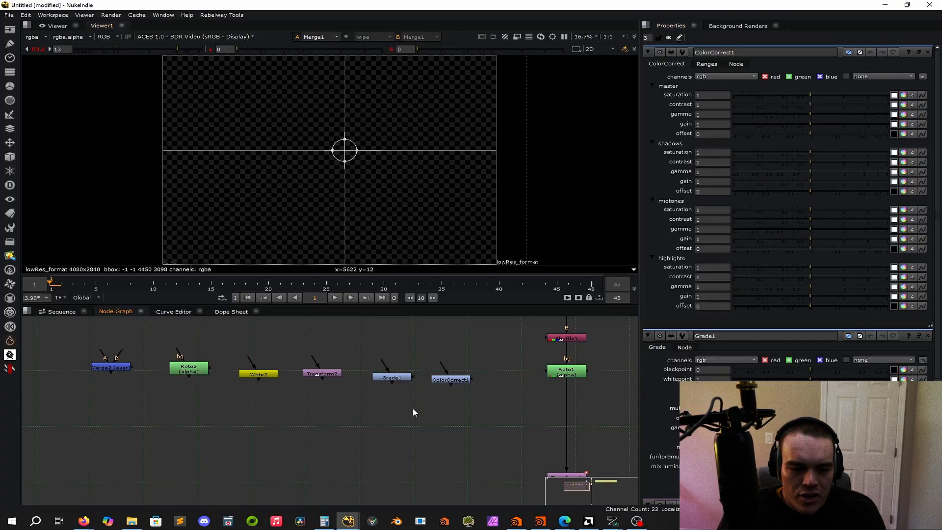
scroll(491, 387, "down", 3)
scroll(451, 384, "up", 5)
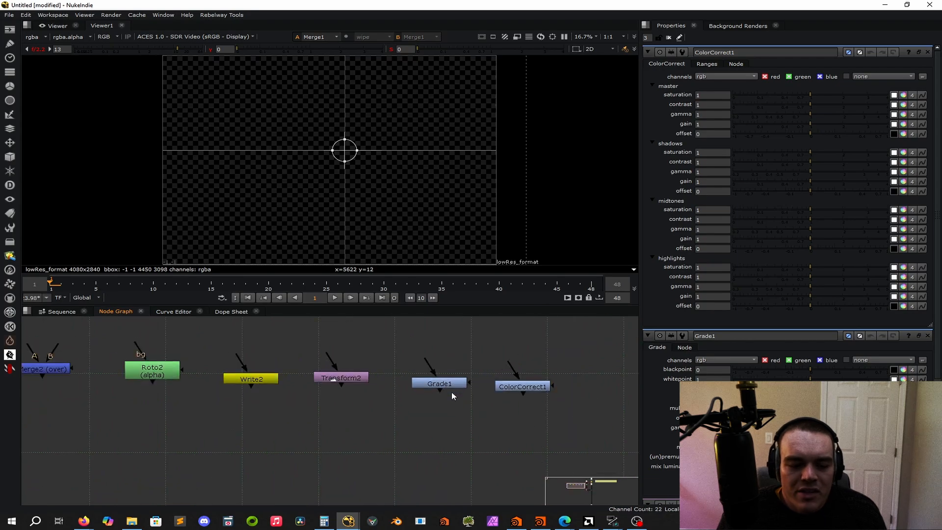
scroll(510, 395, "up", 2)
scroll(494, 392, "down", 5)
left_click(510, 387)
key("Delete")
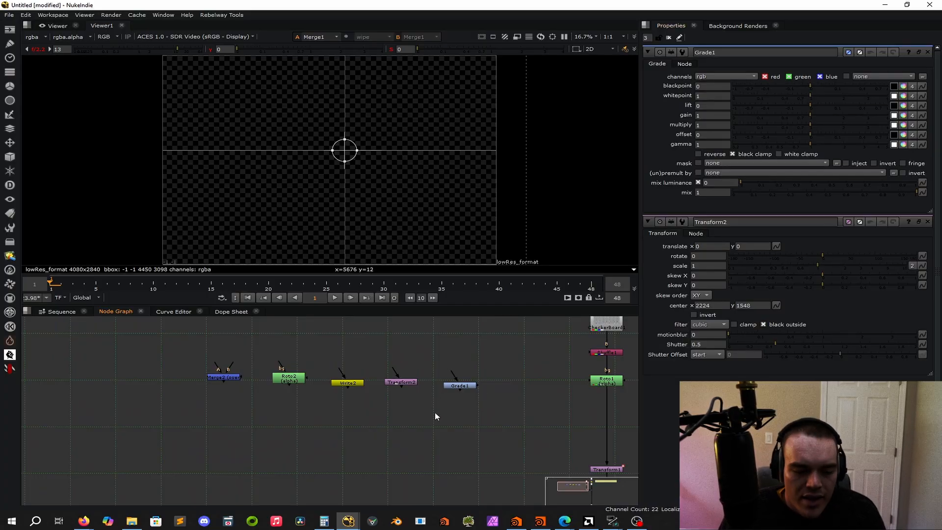
Step: Move the row of five loose nodes together further away from the checkerboard branch
middle_click_drag(267, 429, 296, 435)
left_click_drag(174, 344, 617, 440)
left_click_drag(446, 389, 268, 382)
left_click(412, 398)
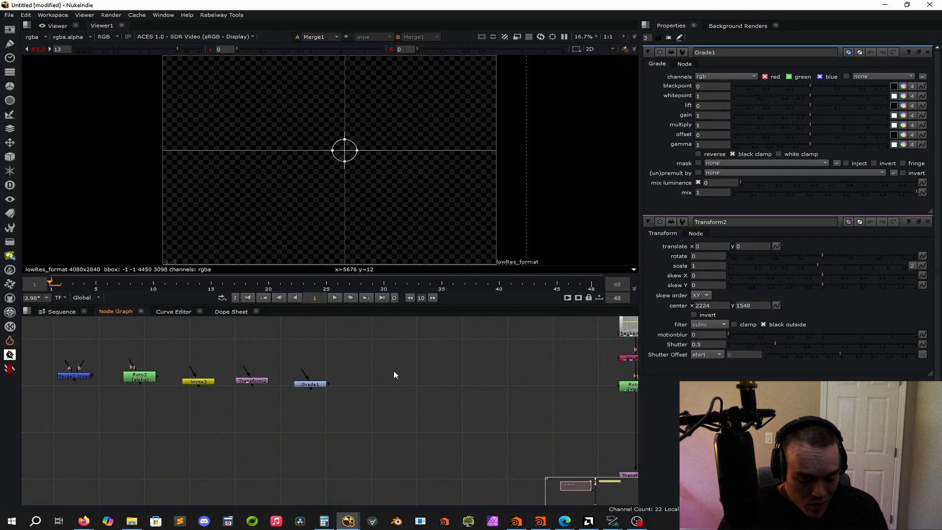
Step: Add an unconnected Copy node beside Grade1 and line it up with the row
key("k")
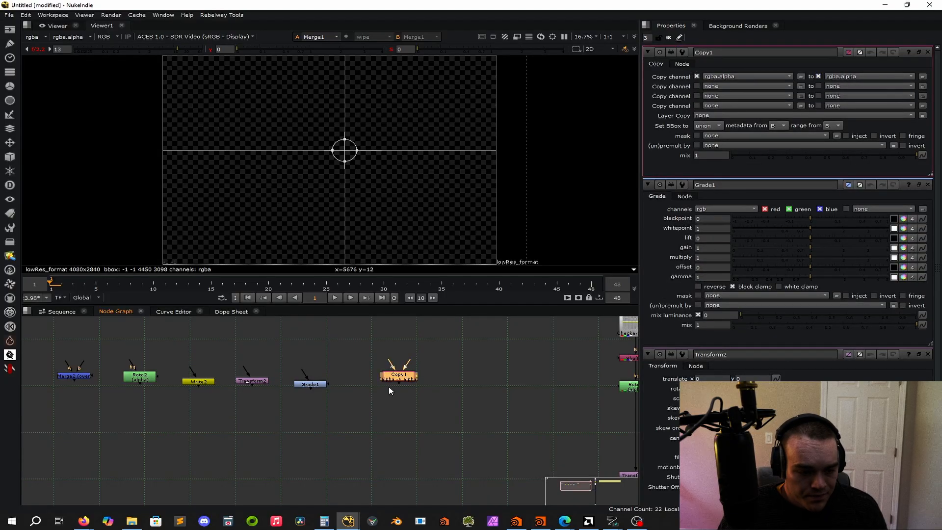
left_click(375, 387)
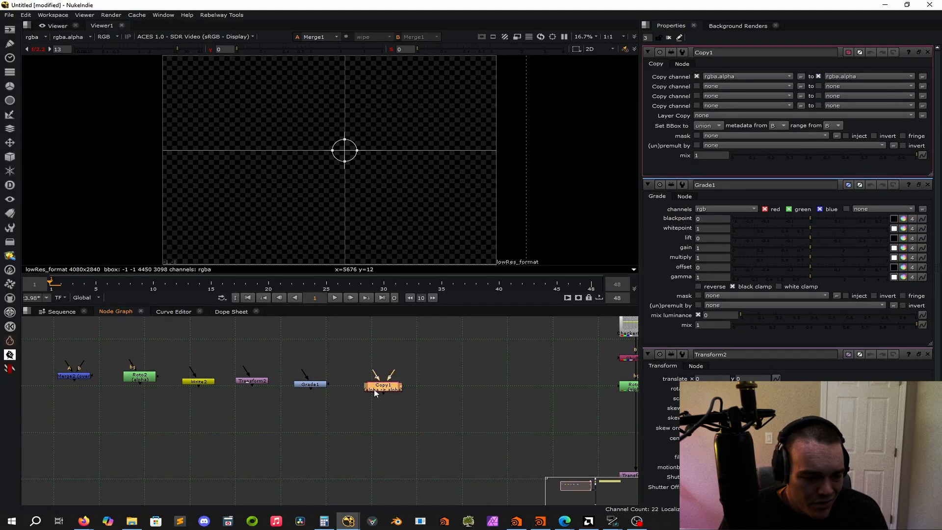
left_click(423, 405)
left_click(388, 387)
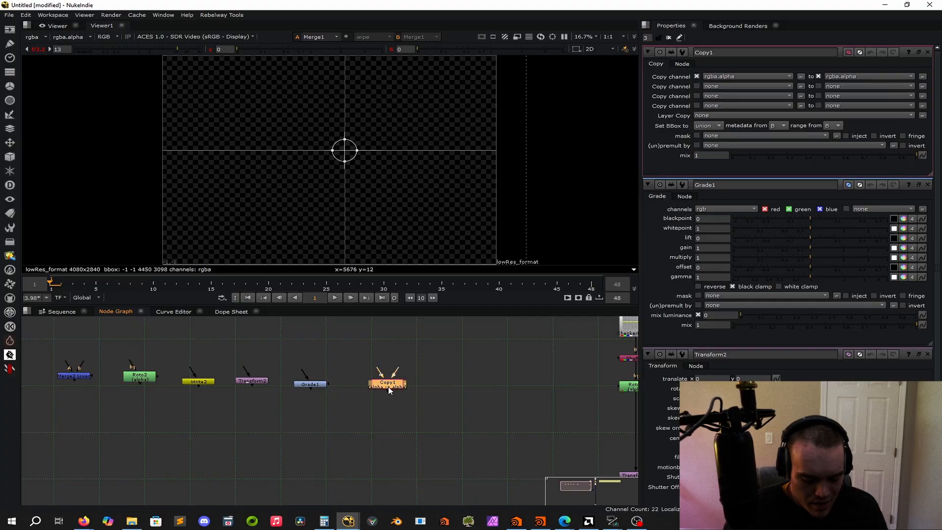
Step: Add an unconnected RotoPaint node beside Copy1 and line it up with the row
left_click(448, 399)
key("p")
left_click_drag(455, 399, 448, 383)
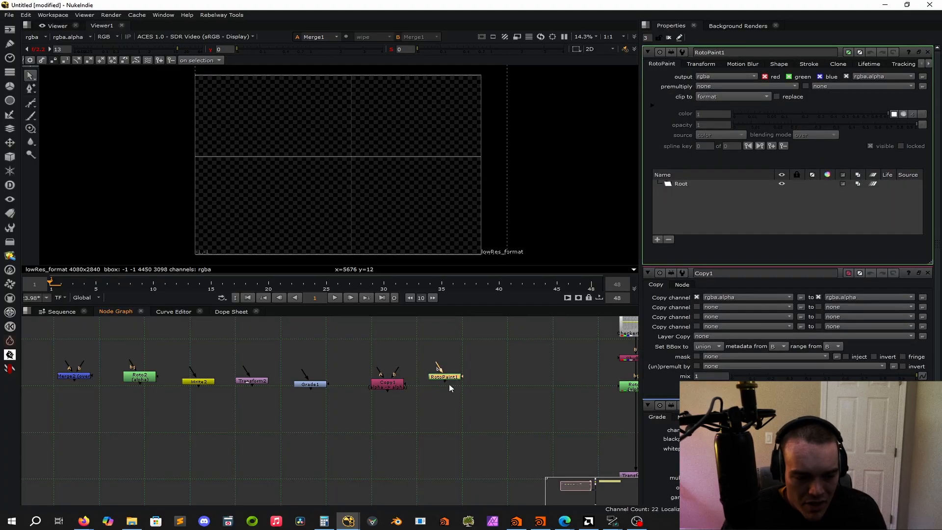
left_click(446, 409)
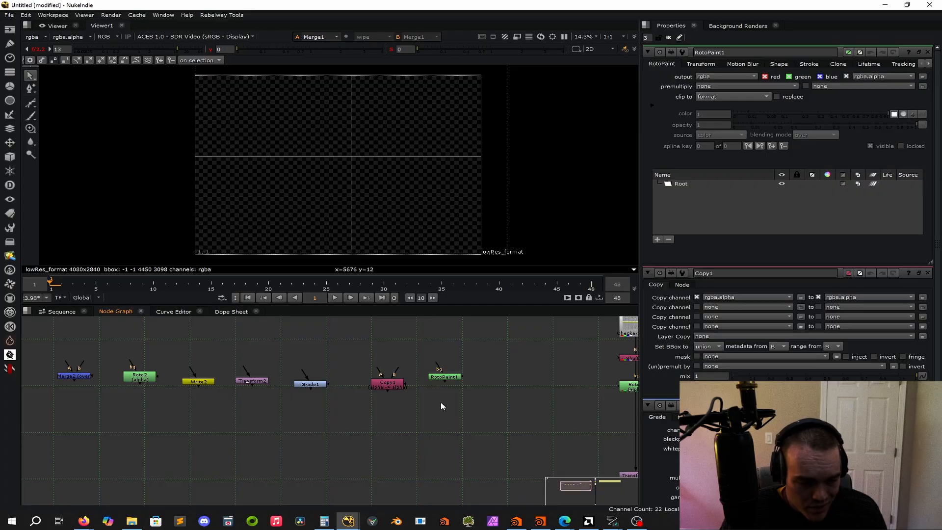
middle_click_drag(318, 422, 353, 418)
scroll(327, 410, "down", 6)
scroll(437, 381, "up", 3)
scroll(436, 381, "up", 1)
scroll(435, 446, "up", 3)
scroll(353, 440, "down", 2)
middle_click_drag(290, 441, 454, 428)
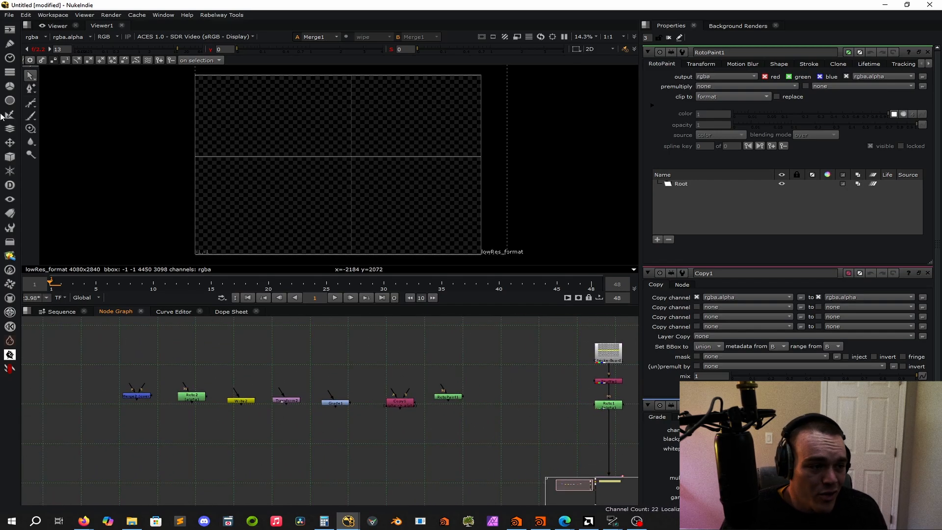
left_click(10, 57)
left_click(7, 49)
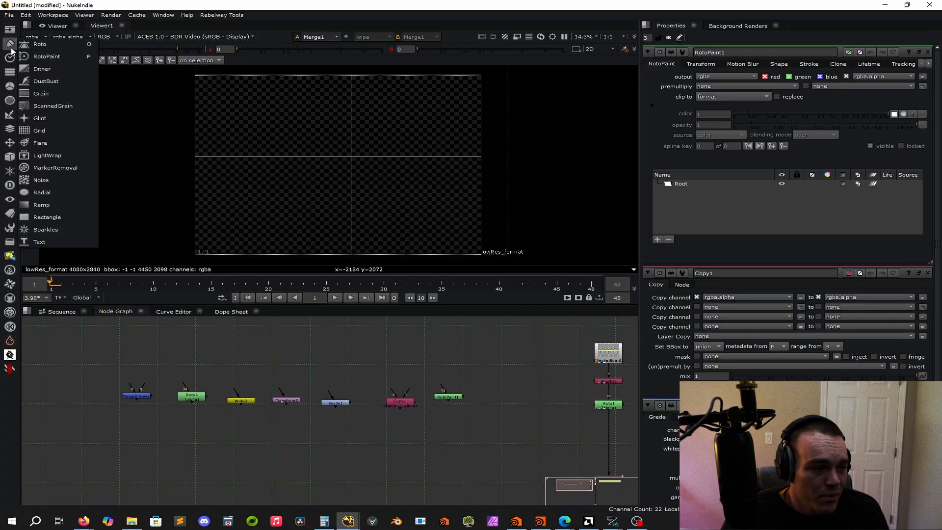
left_click(10, 72)
left_click(9, 87)
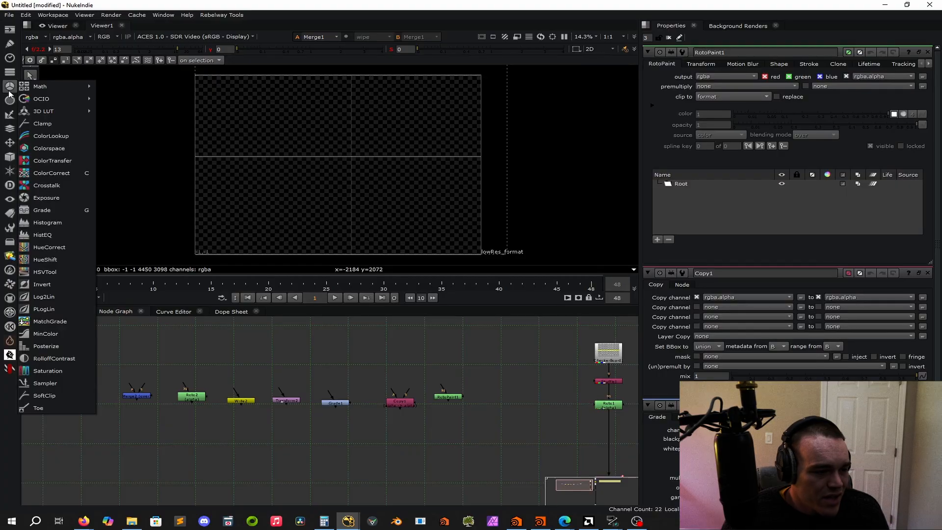
left_click(6, 99)
left_click(9, 102)
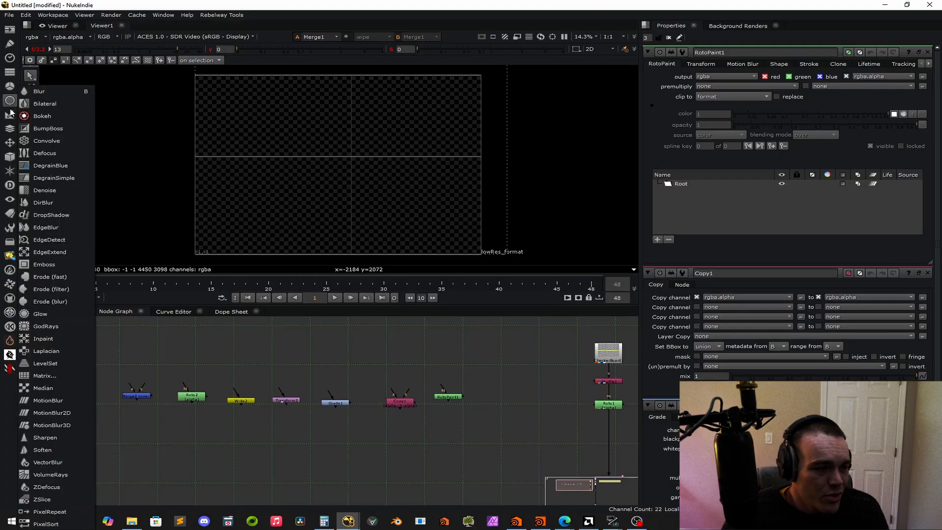
Step: Add an unconnected Blur node and line it up with the row beside RotoPaint1
left_click(275, 446)
key("b")
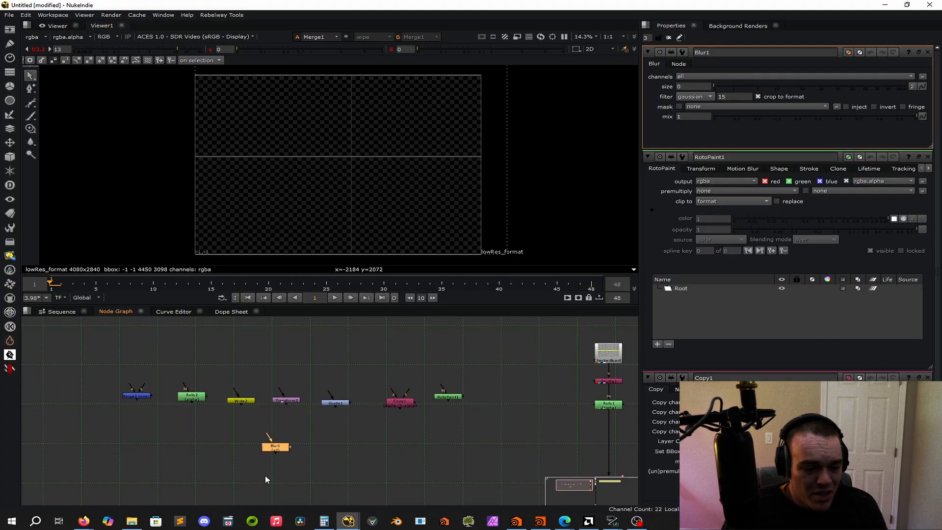
left_click_drag(287, 447, 491, 400)
left_click(487, 415)
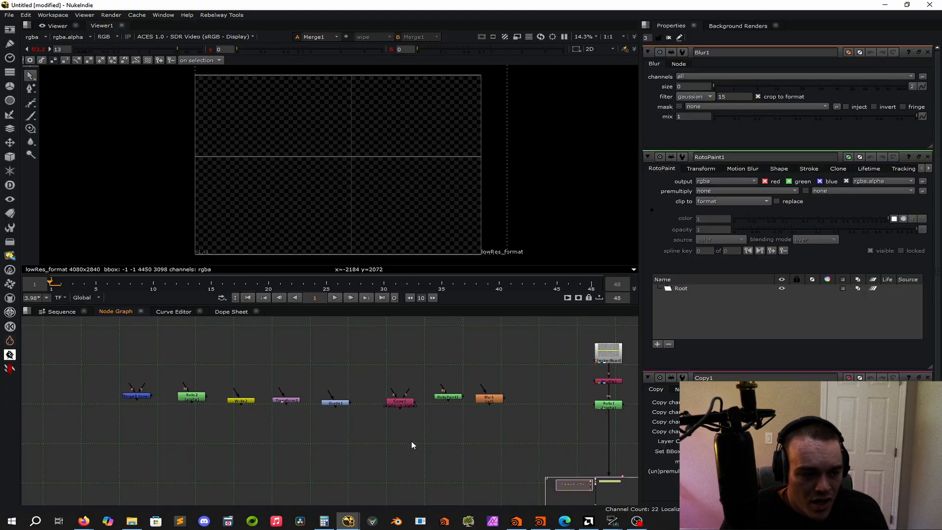
key("Tab")
type("er")
left_click(232, 435)
key("Tab")
left_click(266, 421)
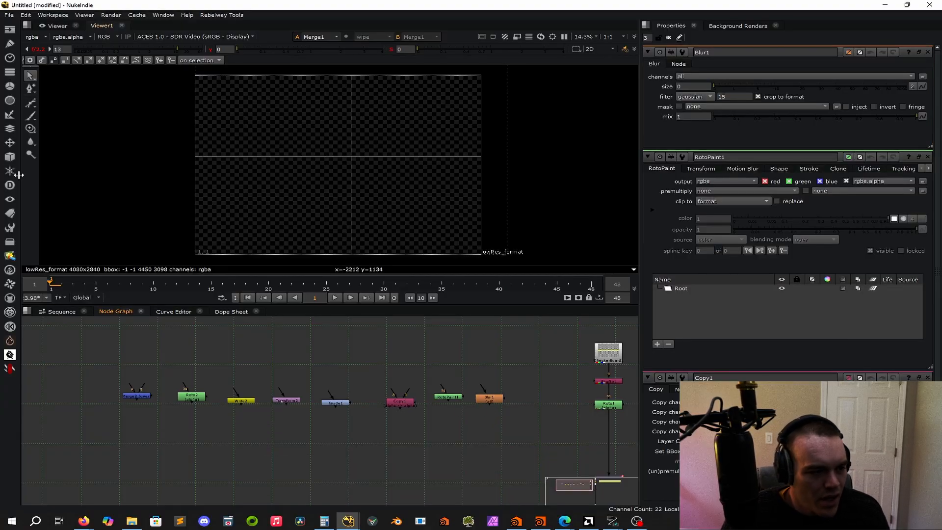
left_click(5, 147)
left_click(8, 127)
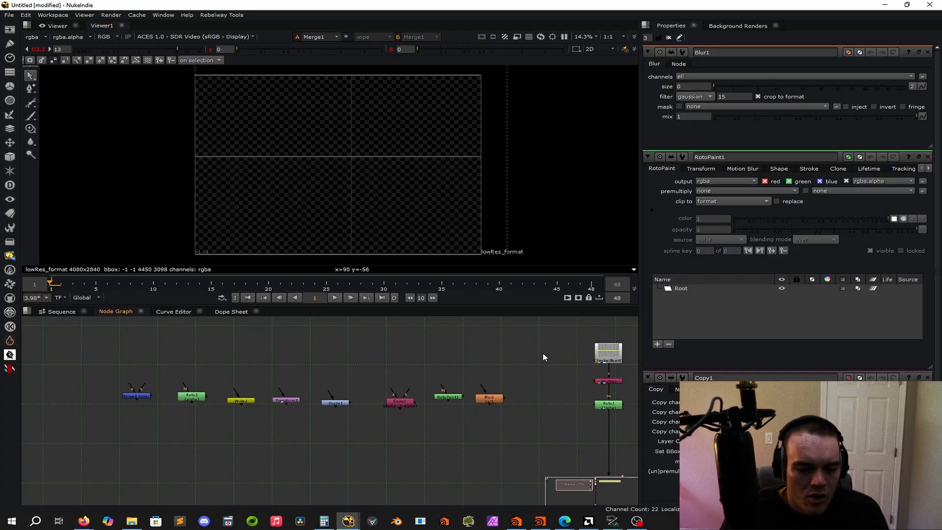
Step: Delete the whole row of loose demonstration nodes beside the checkerboard branch
left_click_drag(542, 353, 89, 429)
key("Delete")
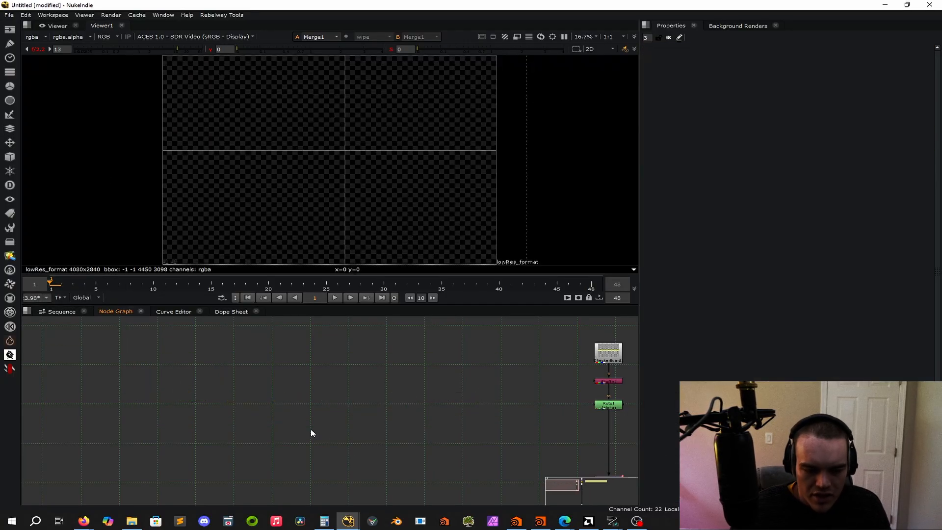
Step: Open Roto1's properties, look over its clip to options, and examine the format and bounding box edges in the viewer
middle_click_drag(407, 432, 122, 422)
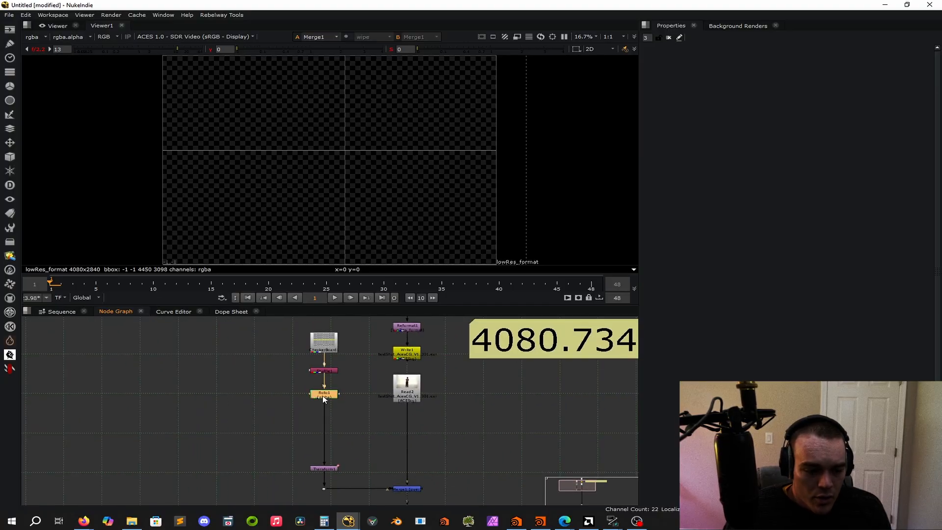
double_click(323, 396)
left_click(315, 385)
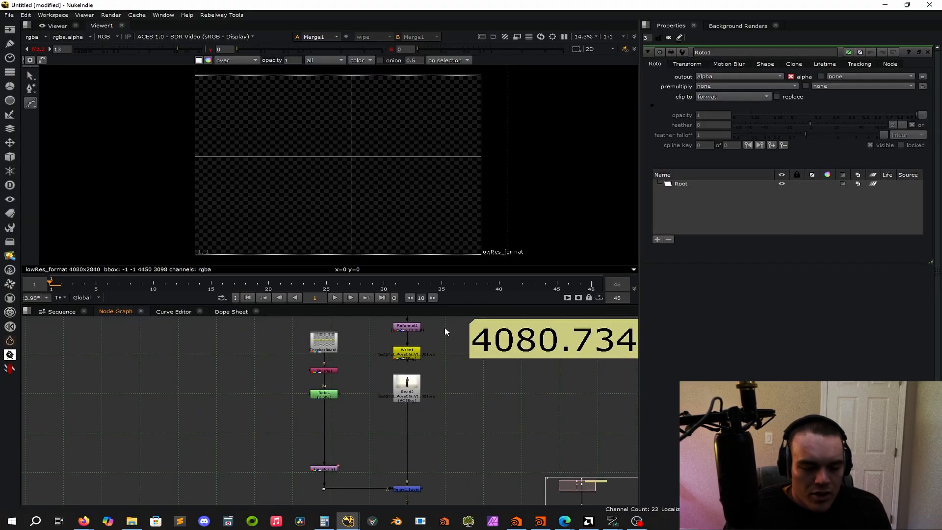
left_click(721, 97)
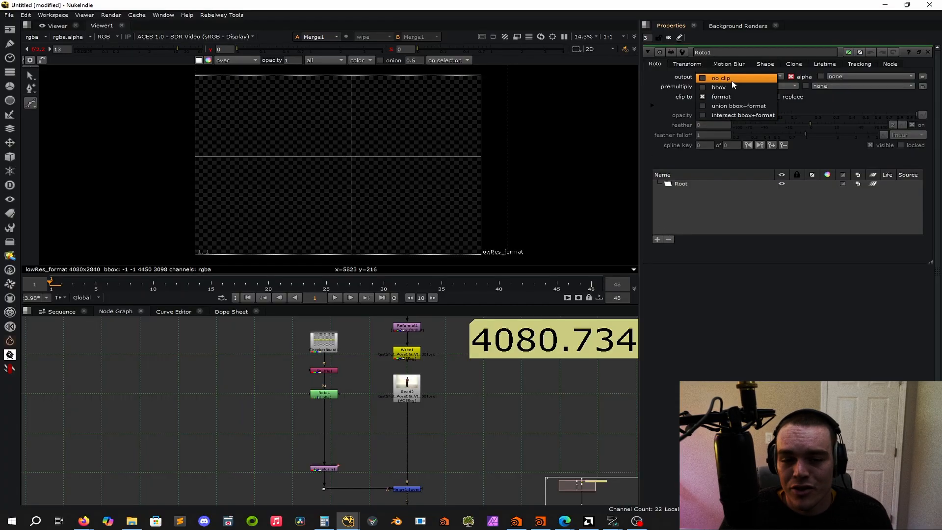
left_click(499, 381)
scroll(523, 156, "down", 2)
scroll(508, 121, "up", 5)
scroll(476, 113, "down", 6)
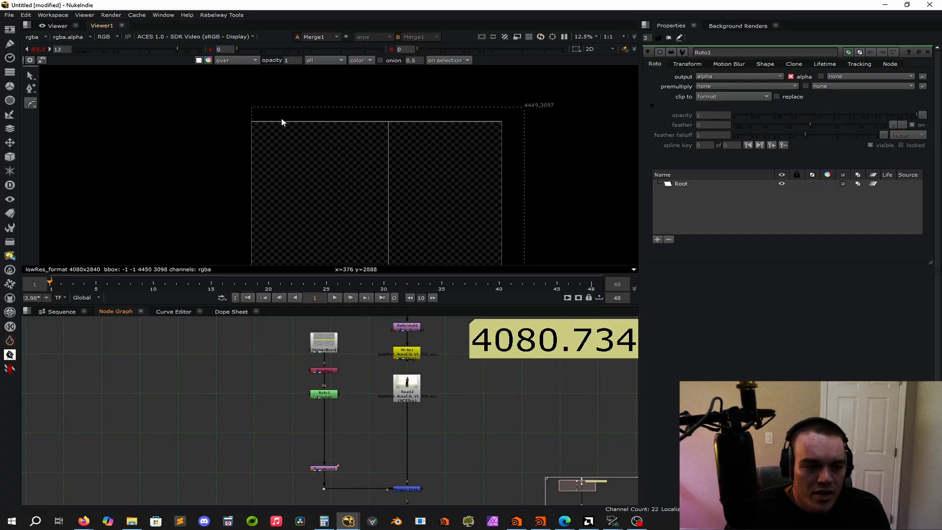
middle_click_drag(574, 254, 585, 170)
left_click(585, 169)
key("f")
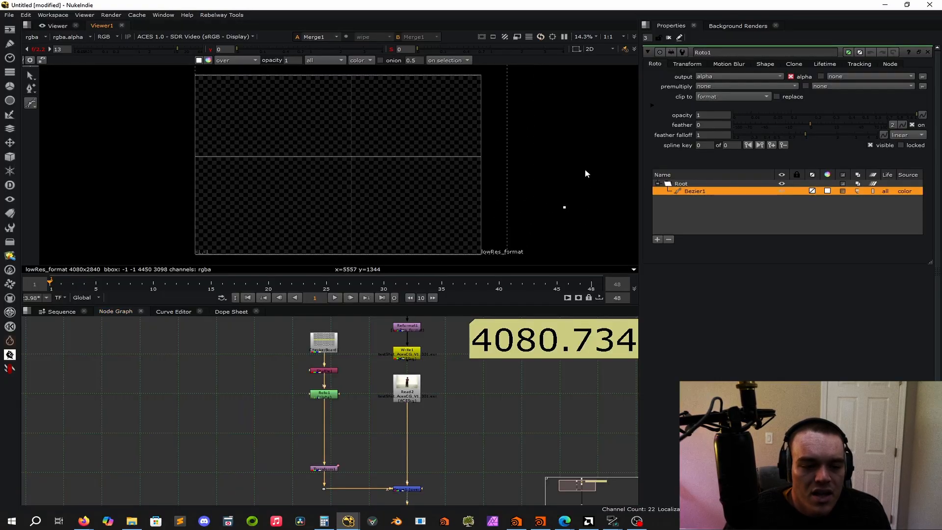
left_click(695, 210)
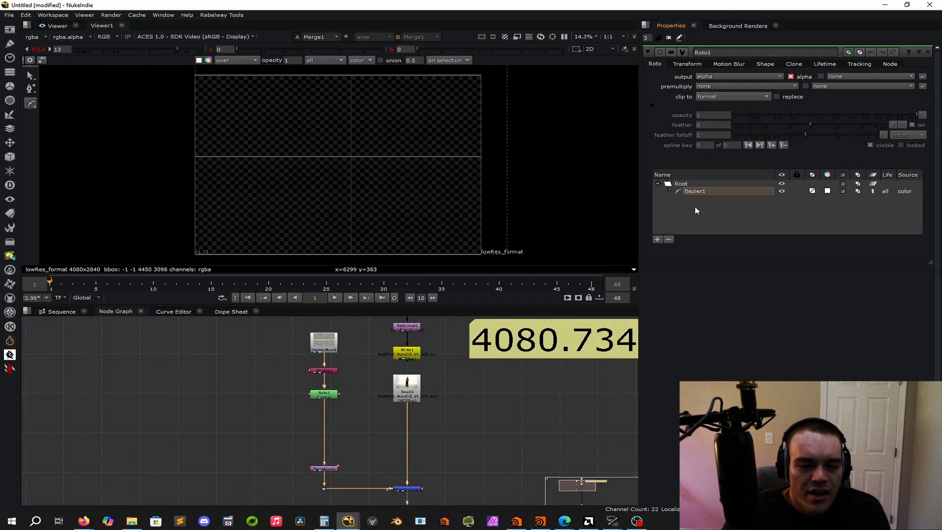
right_click(695, 189)
left_click(708, 196)
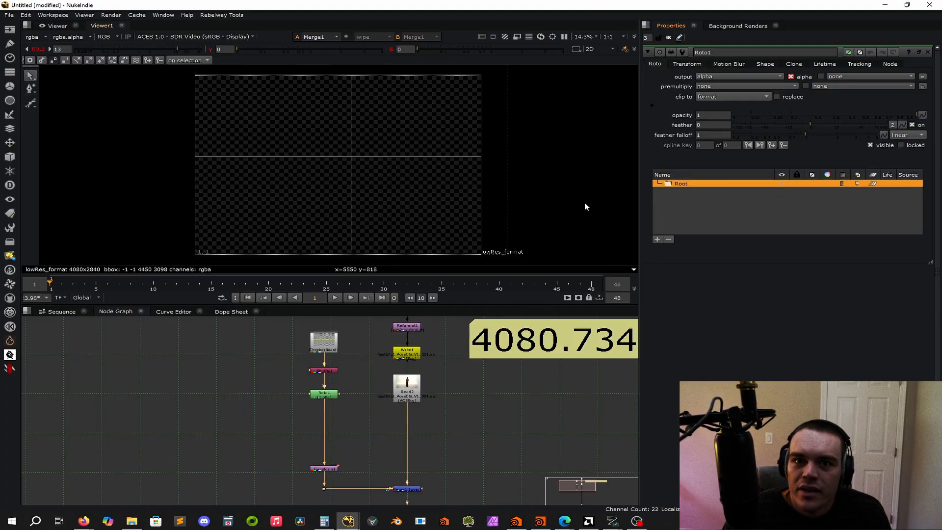
Step: Examine the dotted bounding box extending past the lowRes_format frame and the empty area around it in the viewer
scroll(438, 180, "down", 3)
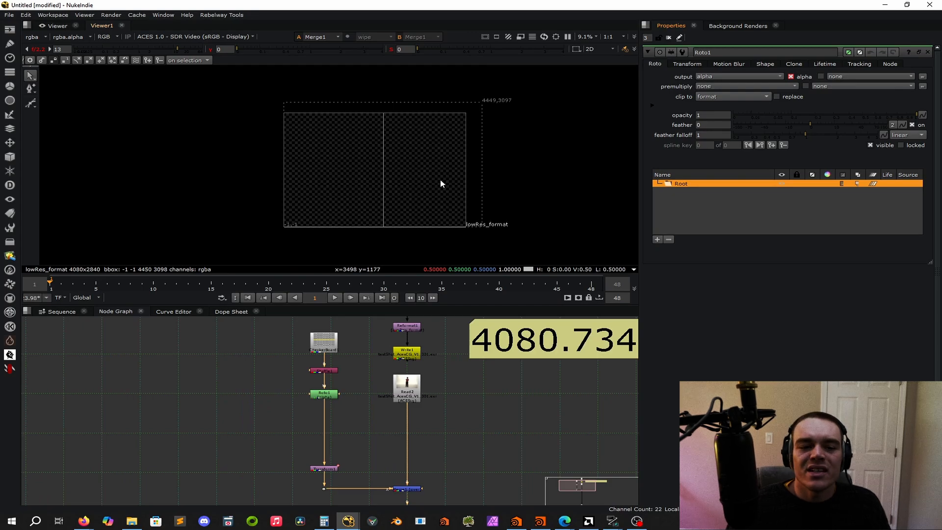
scroll(465, 113, "up", 1)
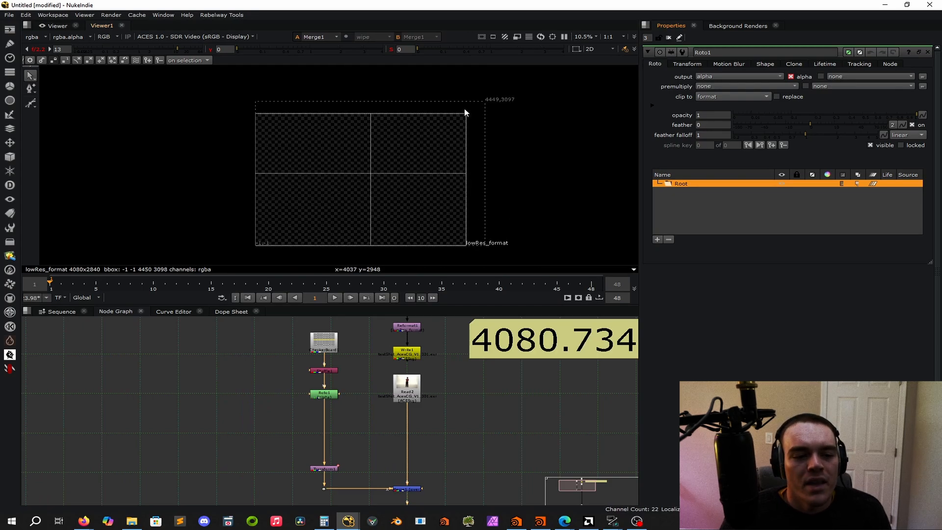
scroll(464, 112, "up", 5)
scroll(464, 112, "down", 8)
scroll(464, 112, "up", 10)
scroll(464, 111, "down", 15)
scroll(355, 113, "down", 3)
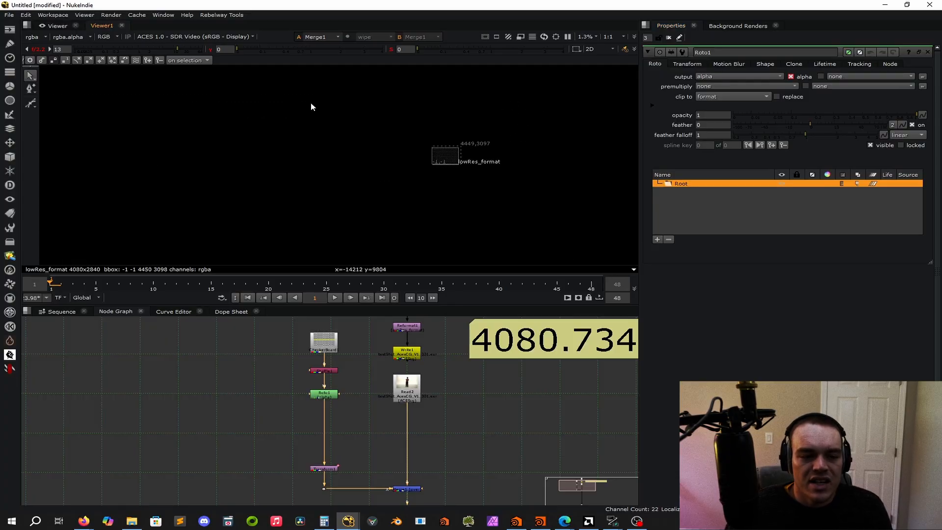
left_click(550, 226)
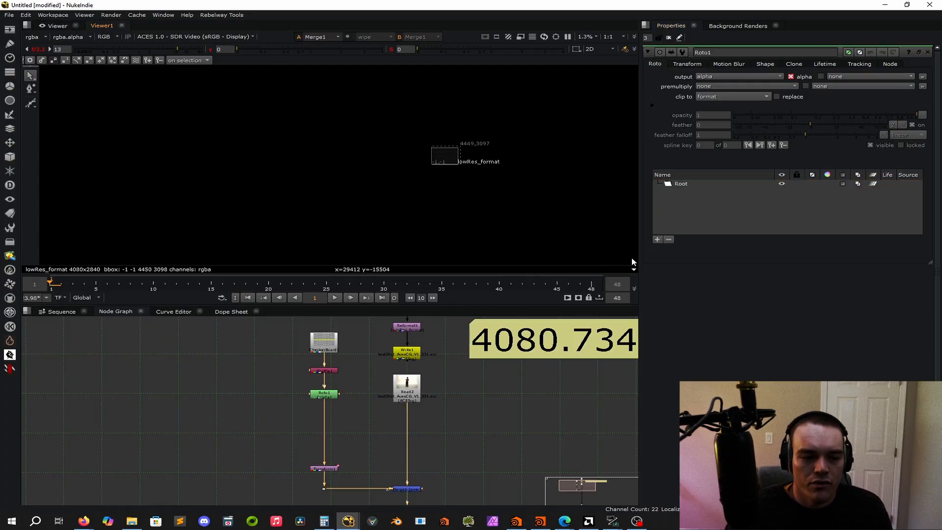
key("f")
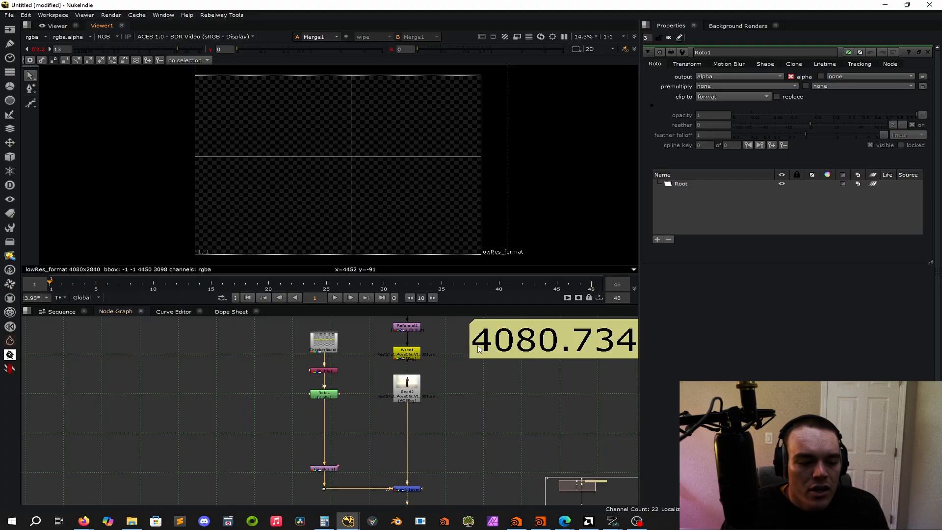
Step: Insert a Crop node into the pipe directly below the Merge node
middle_click_drag(486, 458, 478, 387)
key("Tab")
type("crop")
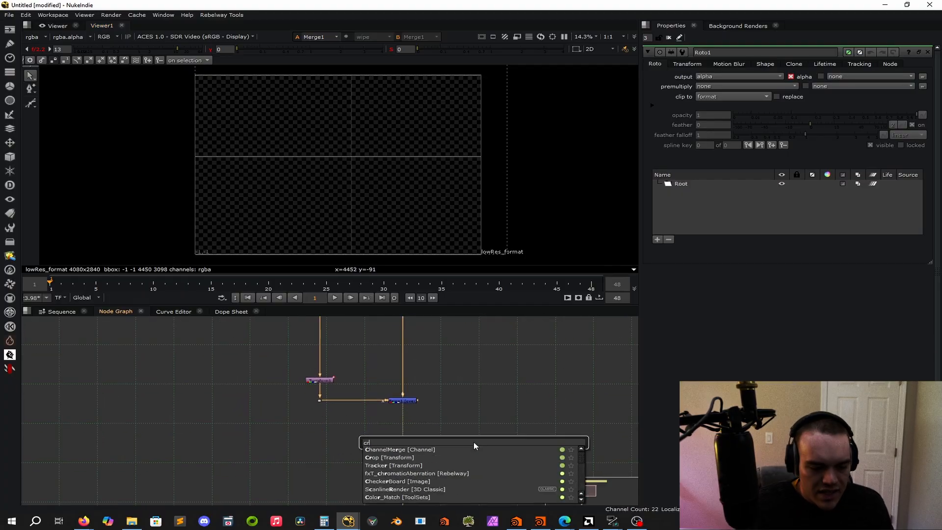
key("Return")
left_click_drag(474, 444, 402, 430)
Step: Try the Crop node with reformat on and black outside off at its default box, then restore both options
left_click(751, 107)
left_click(677, 106)
double_click(767, 88)
double_click(808, 89)
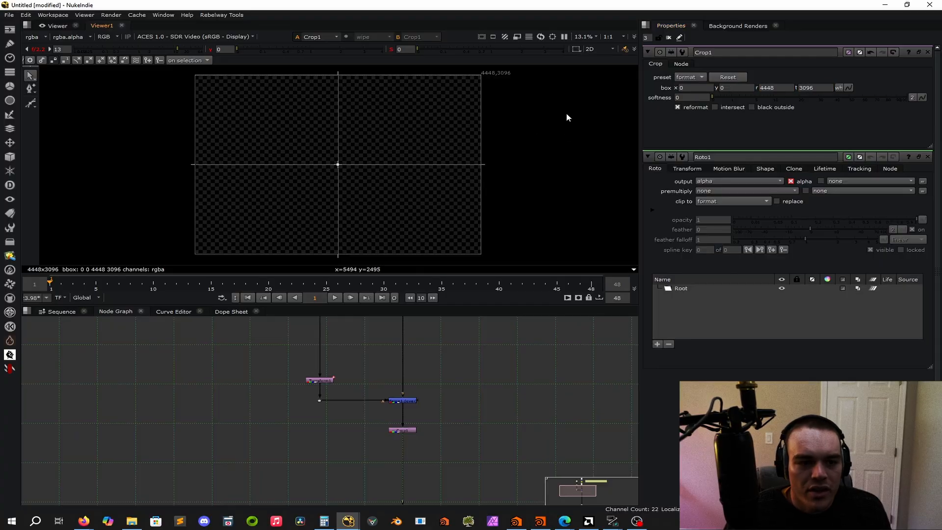
middle_click_drag(565, 118, 575, 132)
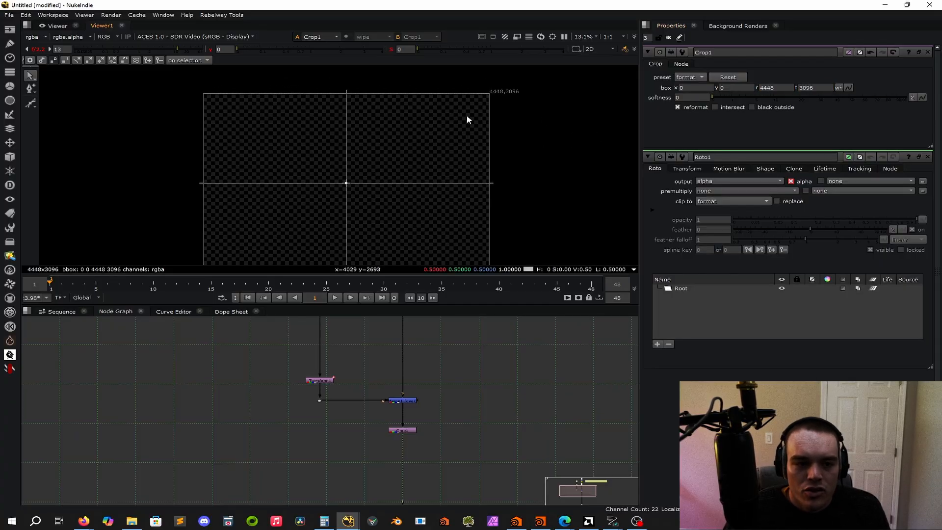
left_click(765, 107)
left_click(695, 107)
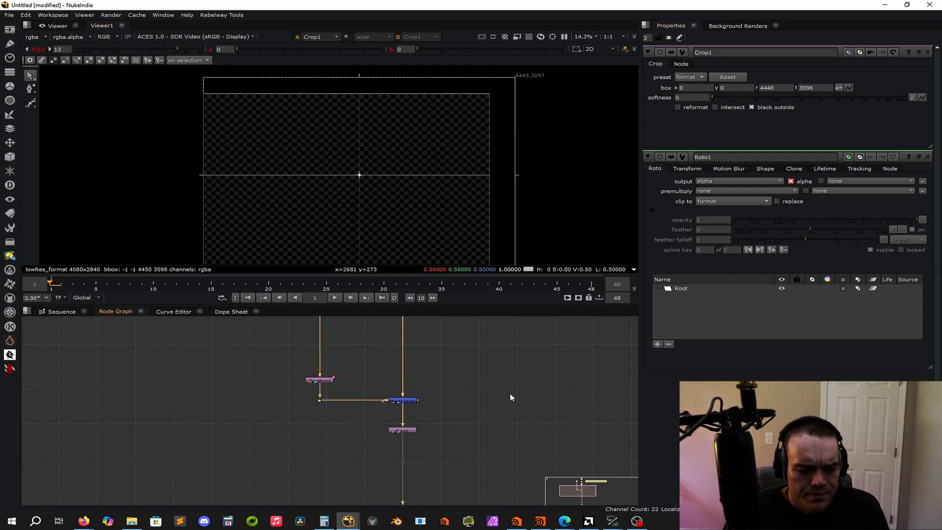
Step: Add an unconnected Reformat node beside the Crop and set its output format to lowRes_format 4080x2840
key("Tab")
type("reformat")
key("Return")
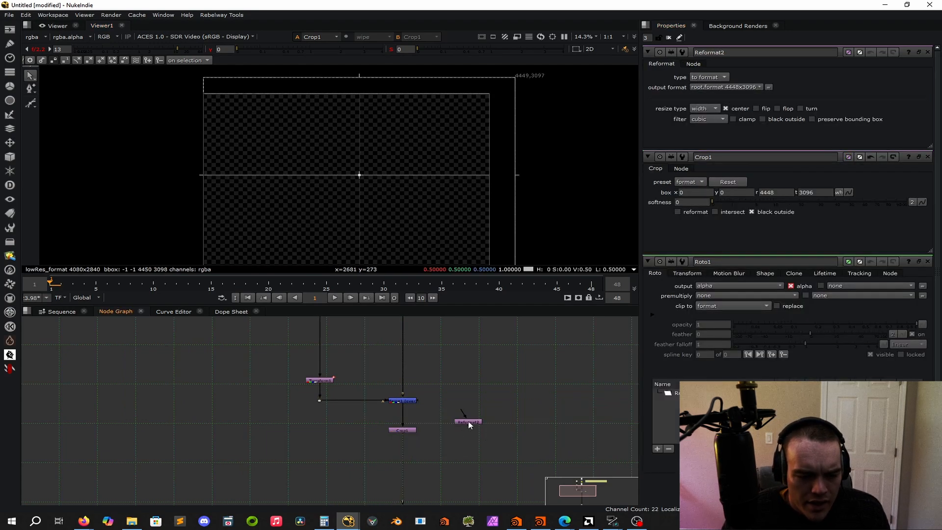
left_click(725, 87)
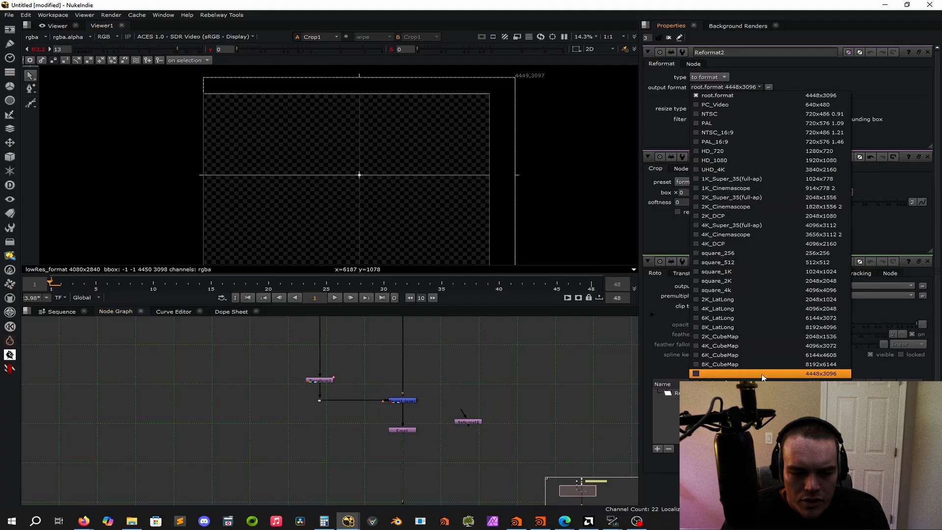
left_click(721, 382)
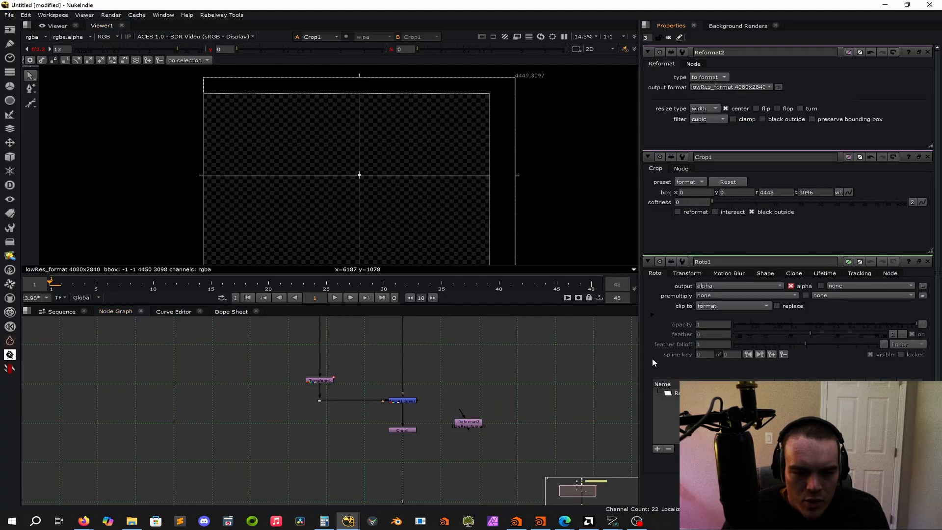
Step: Set the Crop box's right edge to 4080 and its top edge to 2840
double_click(781, 192)
type("4080")
key("Tab")
type("2840")
key("Return")
Step: Delete the unconnected Reformat node and set the Crop to reformat with black outside off
left_click(461, 423)
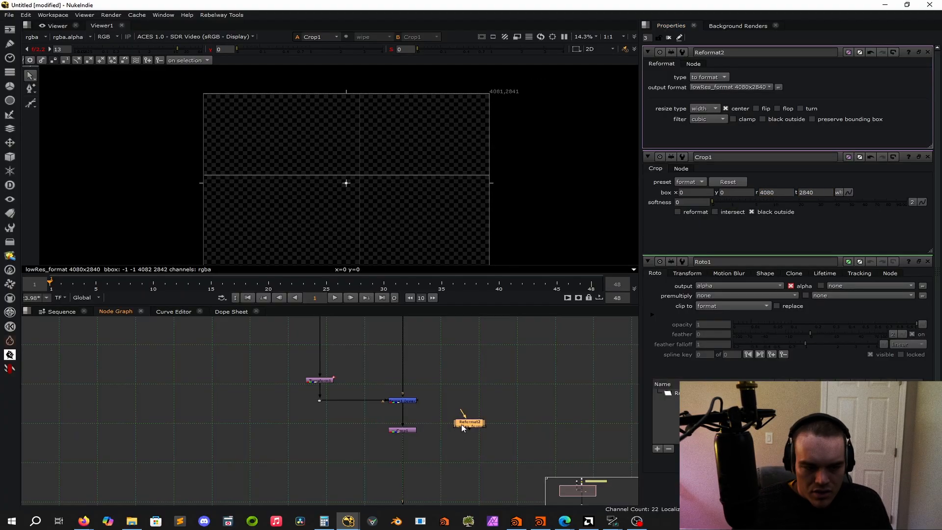
key("Delete")
left_click(677, 105)
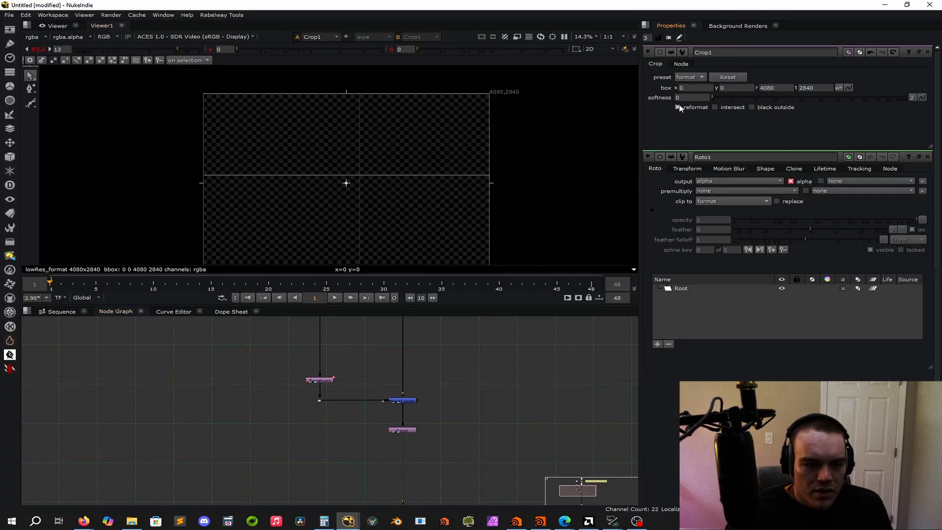
key("f")
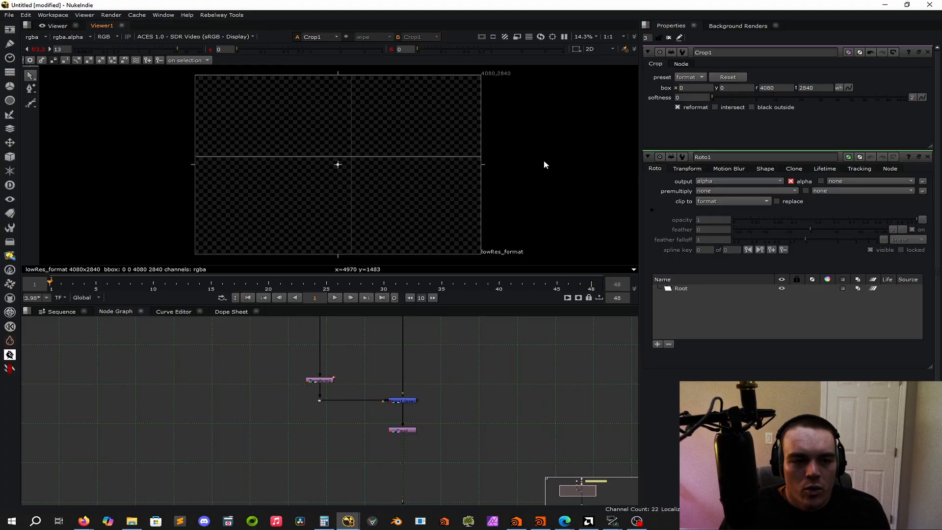
Step: Try the viewer's proxy mode and switch back to full resolution
left_click(517, 38)
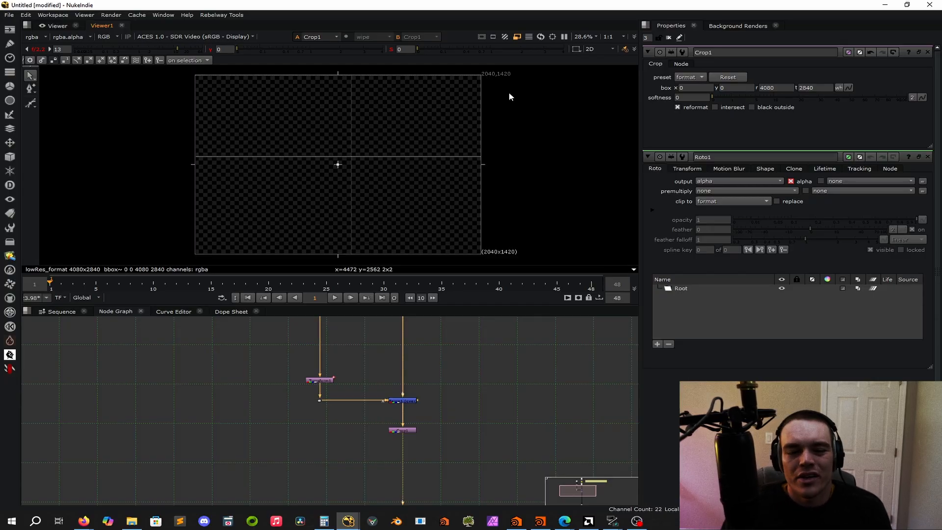
left_click(516, 38)
Step: Try the viewer's region of interest, narrowing it from both sides, and turn it off
left_click(552, 38)
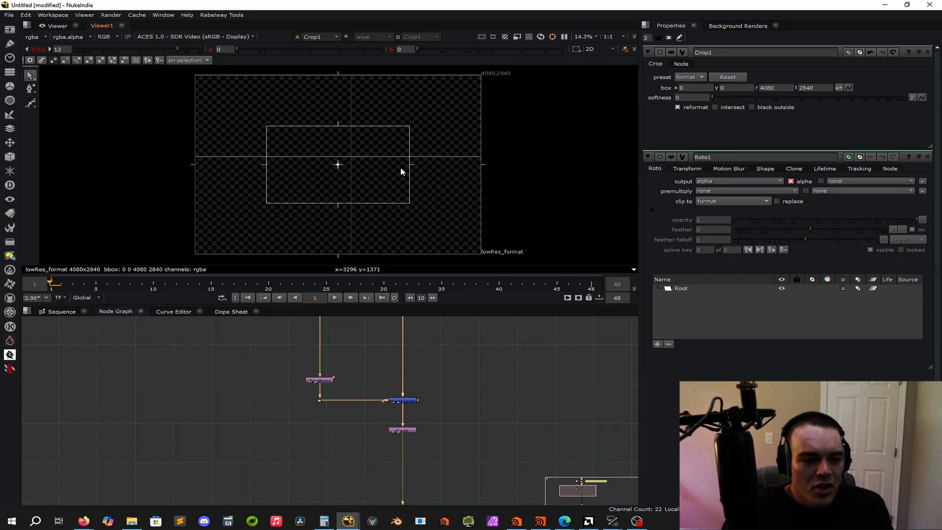
left_click_drag(411, 164, 362, 171)
left_click_drag(263, 166, 286, 167)
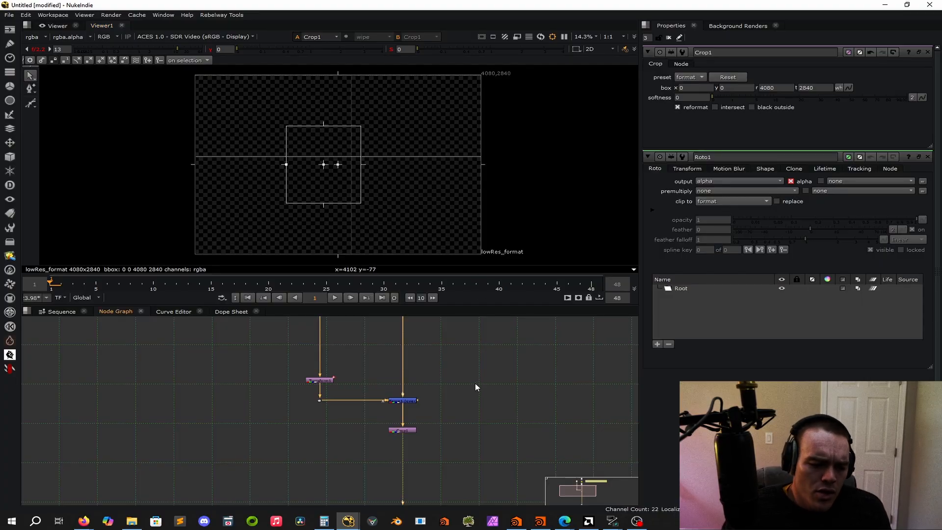
left_click(552, 37)
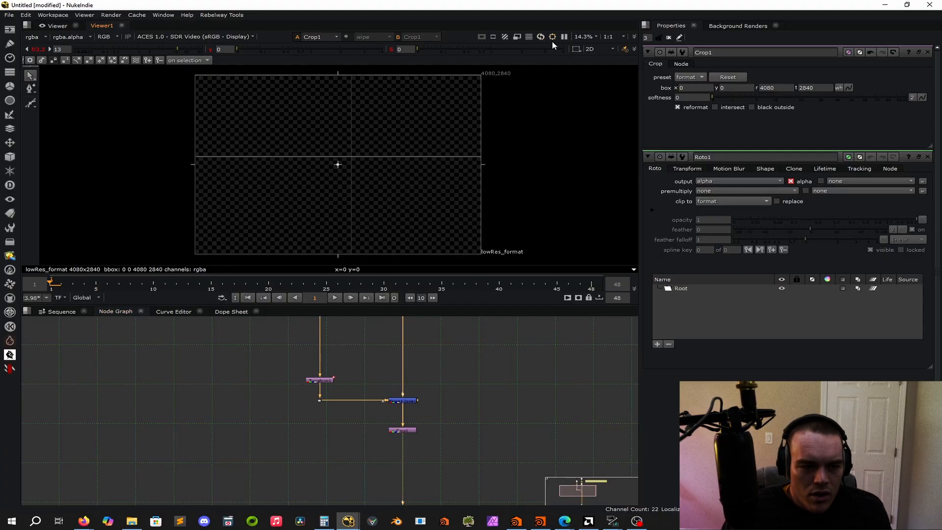
Step: Move the Crop node slightly further below the Merge node and deselect it
left_click_drag(411, 430, 411, 445)
left_click(444, 439)
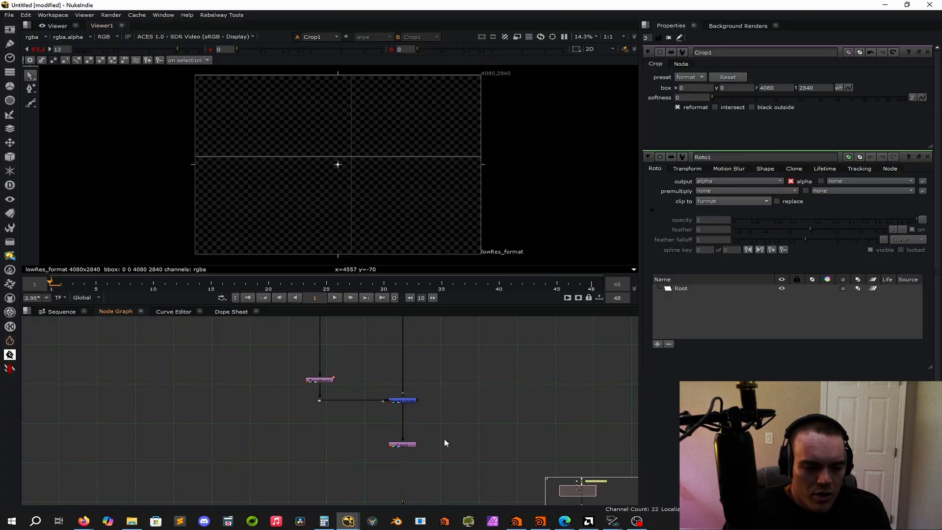
Step: Open the Roto node's extra mask options and set its output mask to rgba.alpha
middle_click_drag(488, 379, 495, 451)
double_click(327, 378)
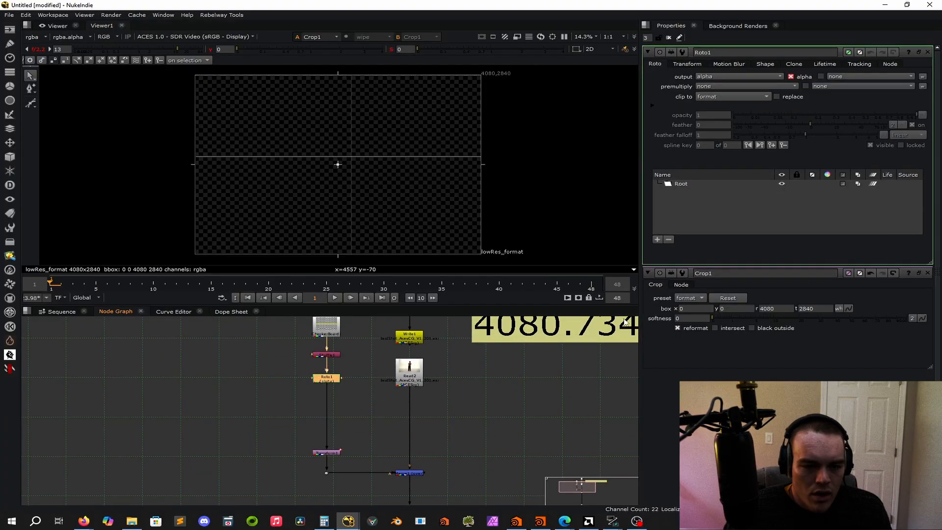
left_click(651, 105)
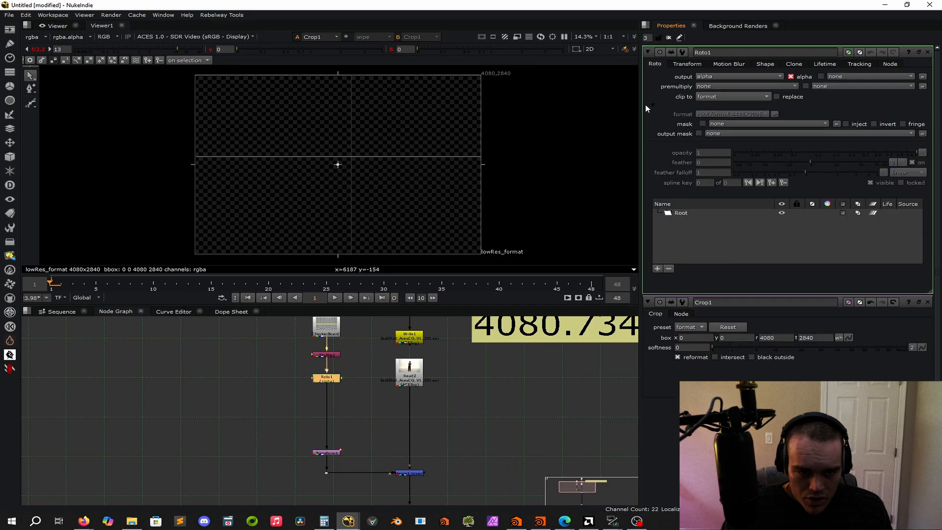
left_click(731, 134)
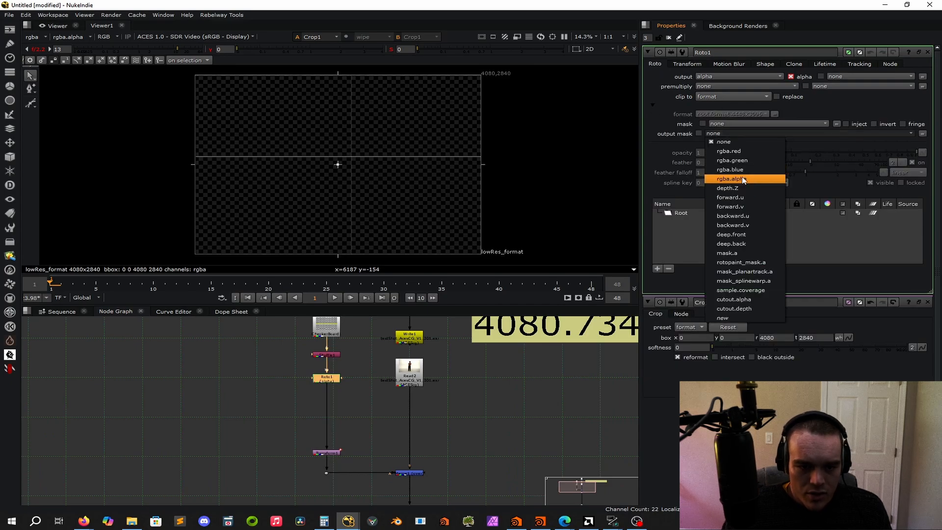
left_click(757, 179)
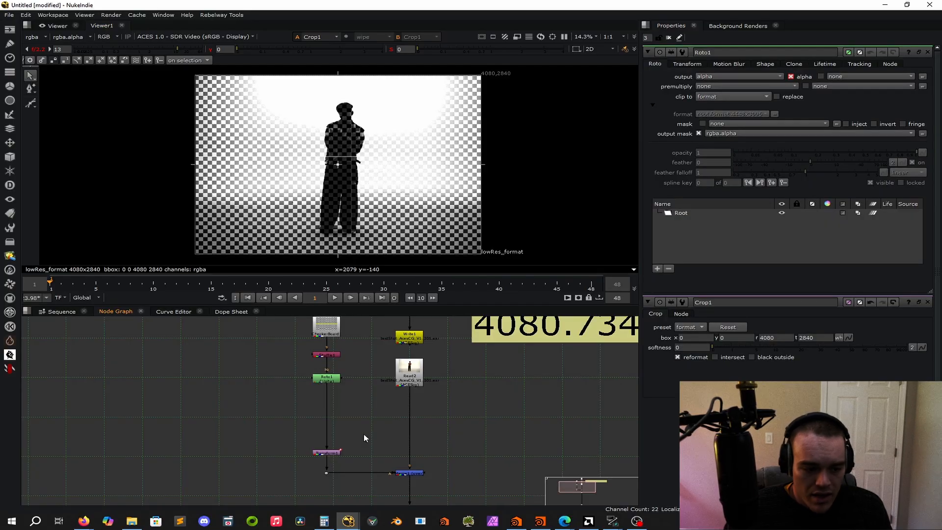
Step: Draw an ellipse roto shape over the man's torso in the viewer
left_click(32, 104)
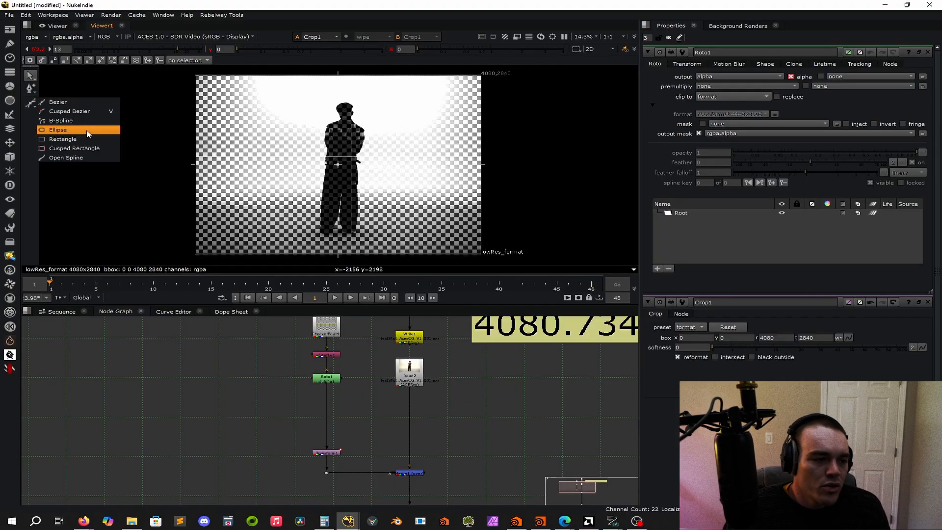
left_click(64, 130)
left_click_drag(298, 131, 403, 203)
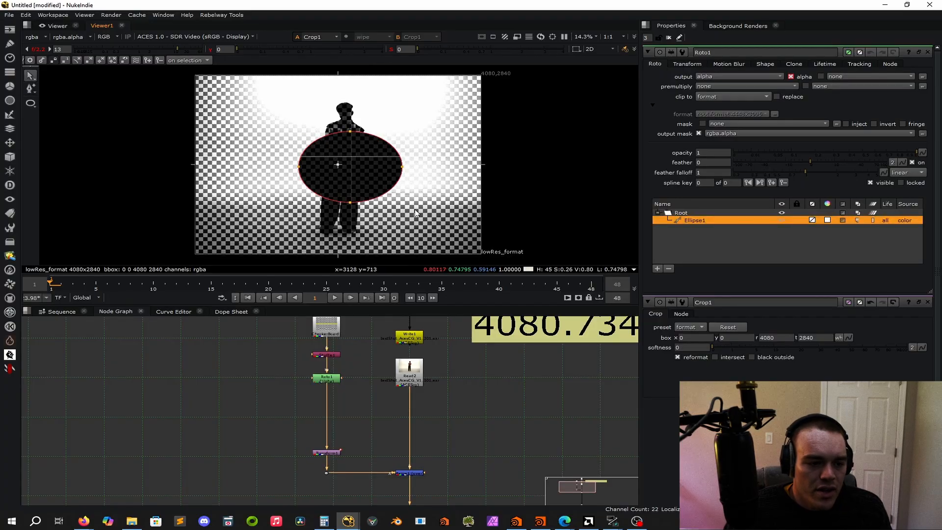
Step: View the Roto node's output, toggling repeatedly between the alpha channel and the full RGB image
left_click(326, 378)
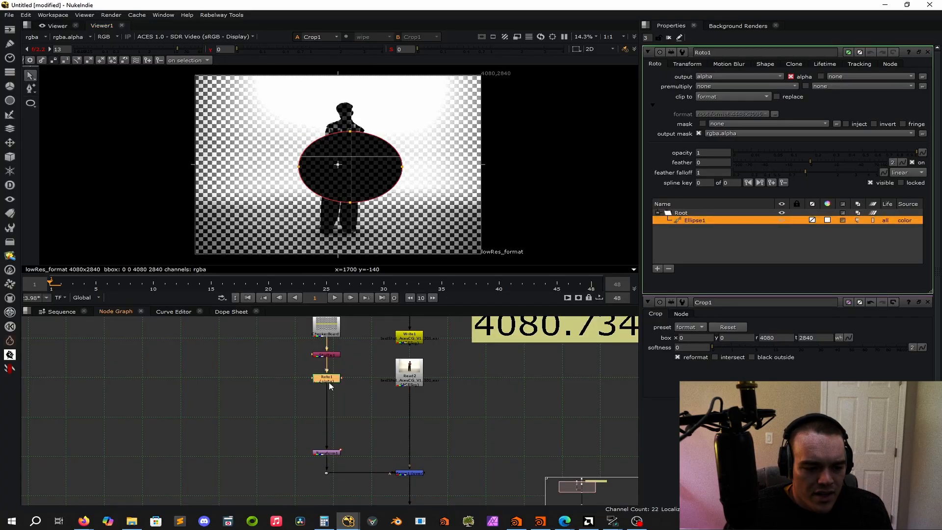
key("1")
key("a")
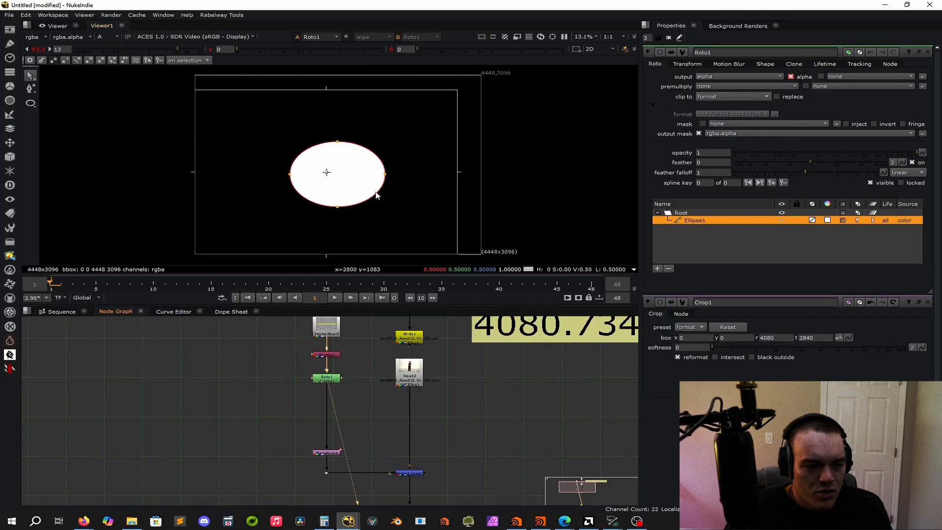
key("a")
key("a")
key("a")
key("a")
key("a")
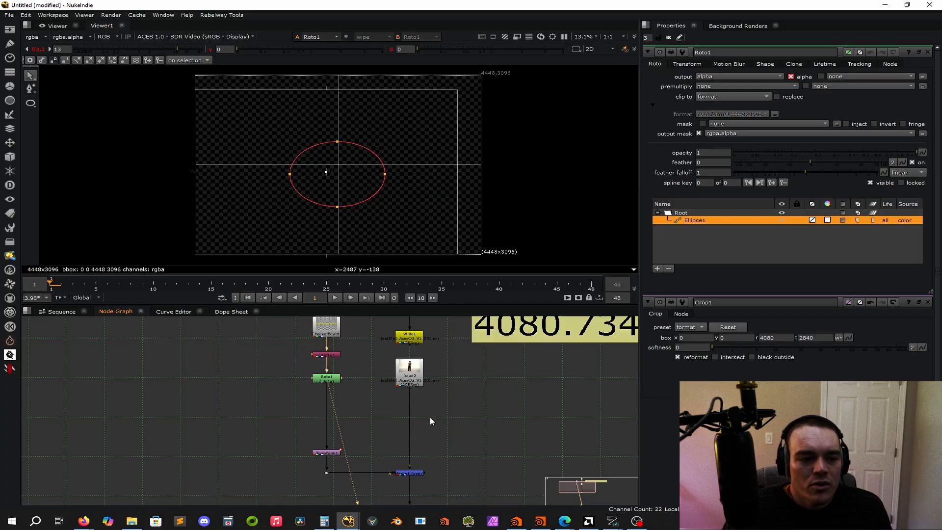
key("a")
key("a")
key("a")
key("a")
key("a")
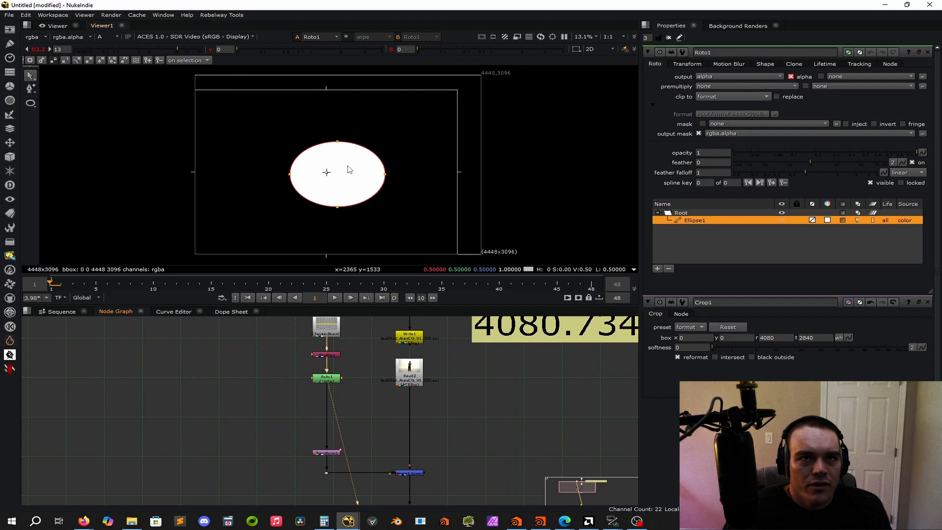
key("a")
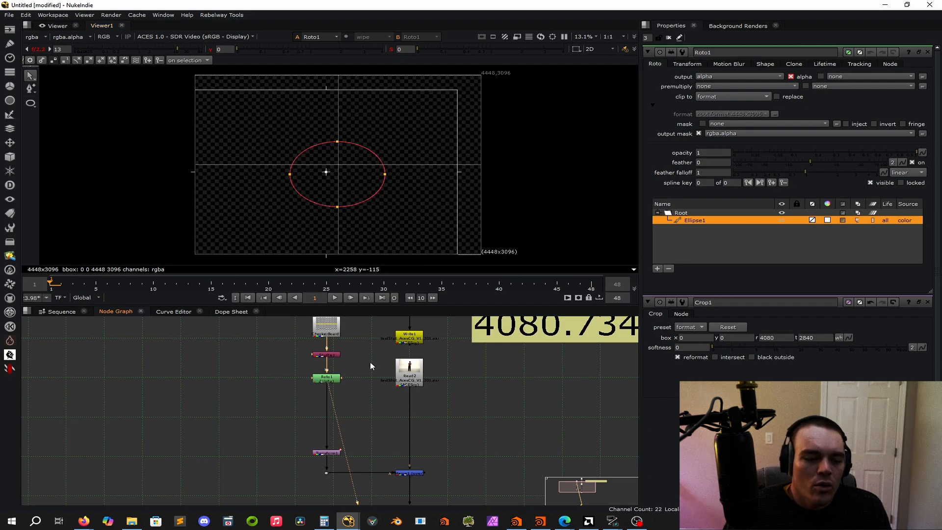
Step: Show the Merge node's output in the viewer and deselect the node
left_click_drag(482, 449, 390, 500)
key("1")
left_click(439, 469)
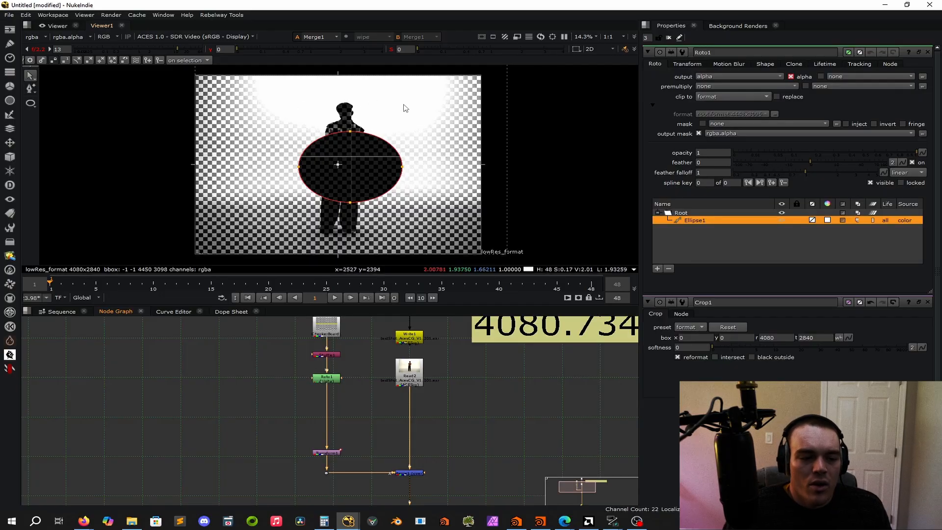
Step: Add a Premult node and insert it in the pipe between the Roto and Transform nodes
left_click(363, 416)
key("Tab")
type("premult")
key("Return")
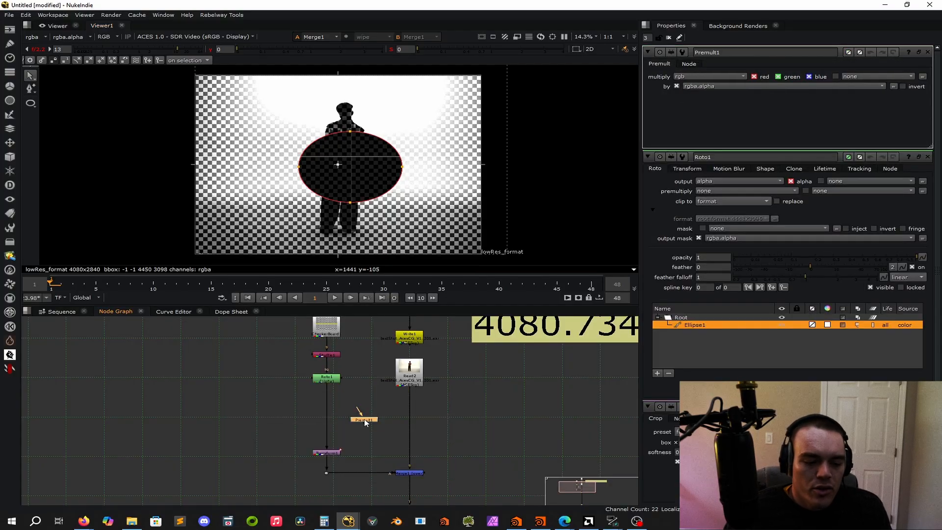
left_click_drag(365, 423, 327, 428)
left_click(440, 447)
left_click_drag(327, 426, 328, 432)
left_click(352, 407)
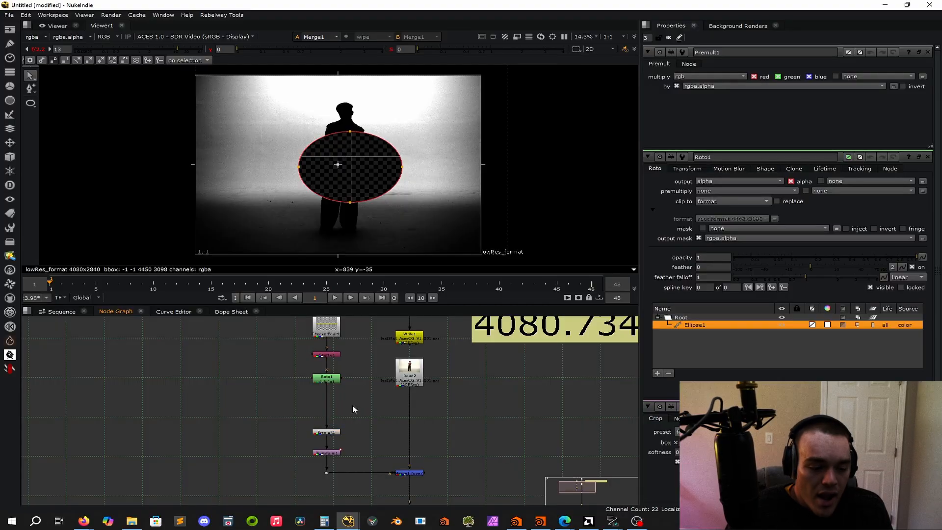
Step: Examine the Roto node's premultiply options while keeping them set to none
double_click(327, 378)
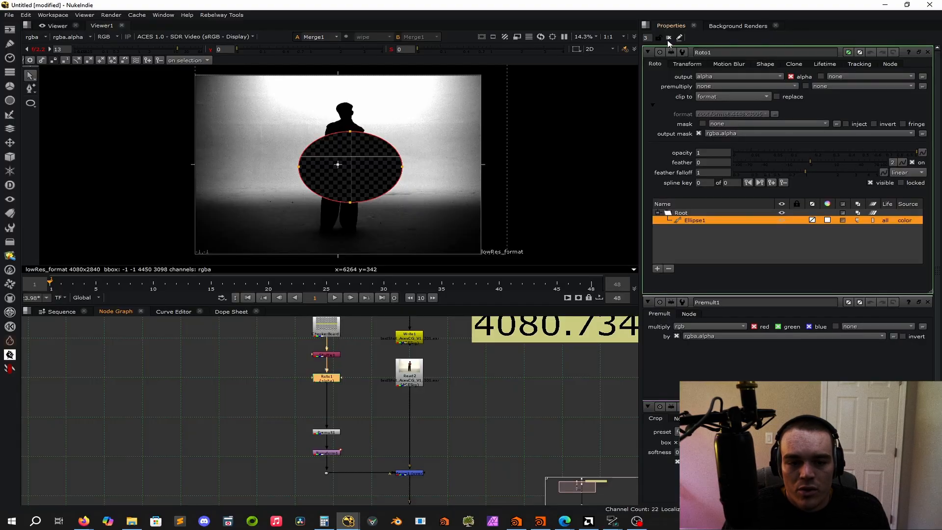
left_click(692, 64)
left_click(729, 64)
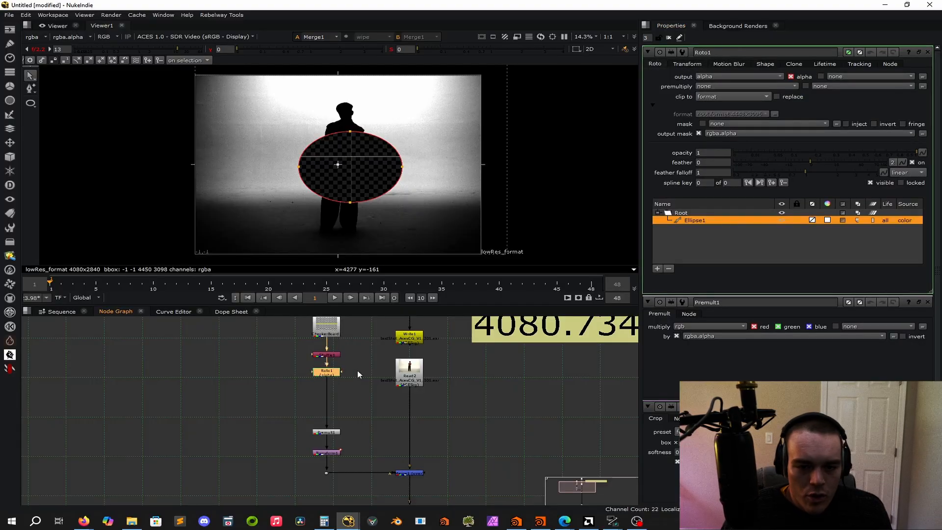
left_click(363, 376)
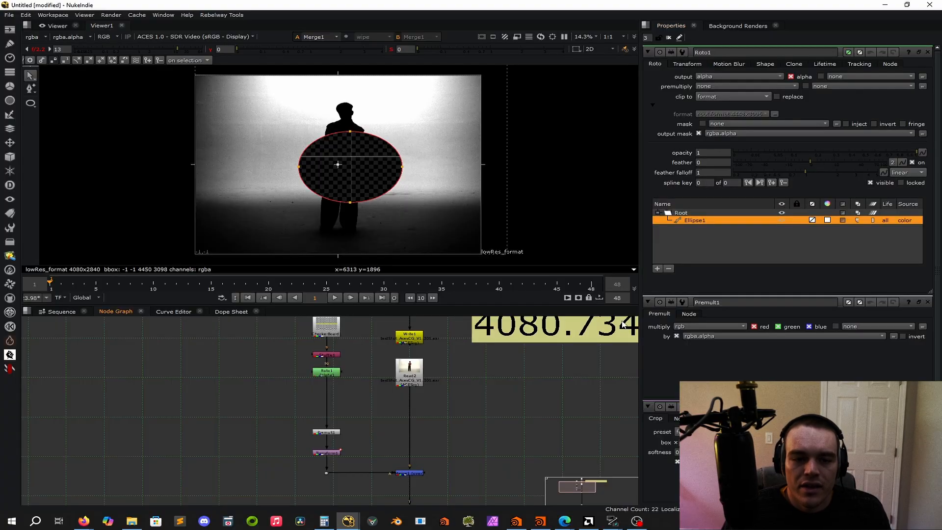
left_click(709, 87)
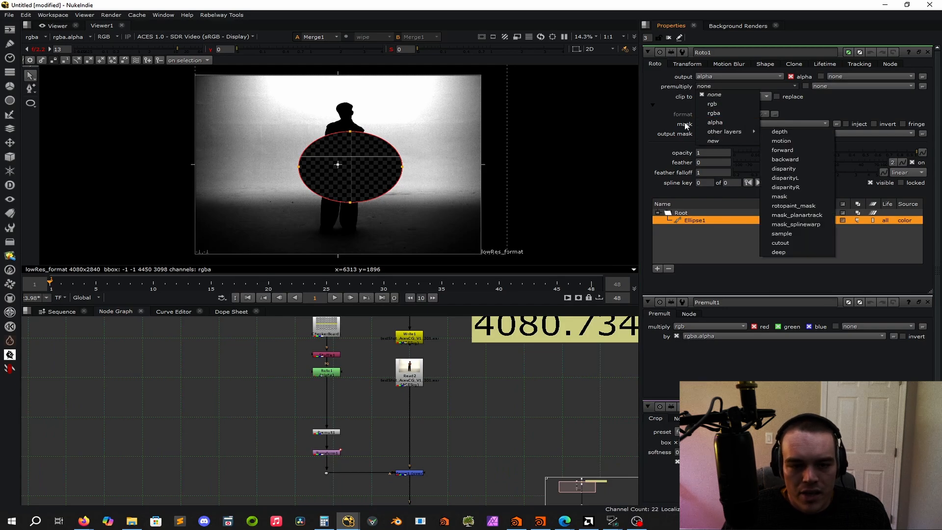
left_click(876, 99)
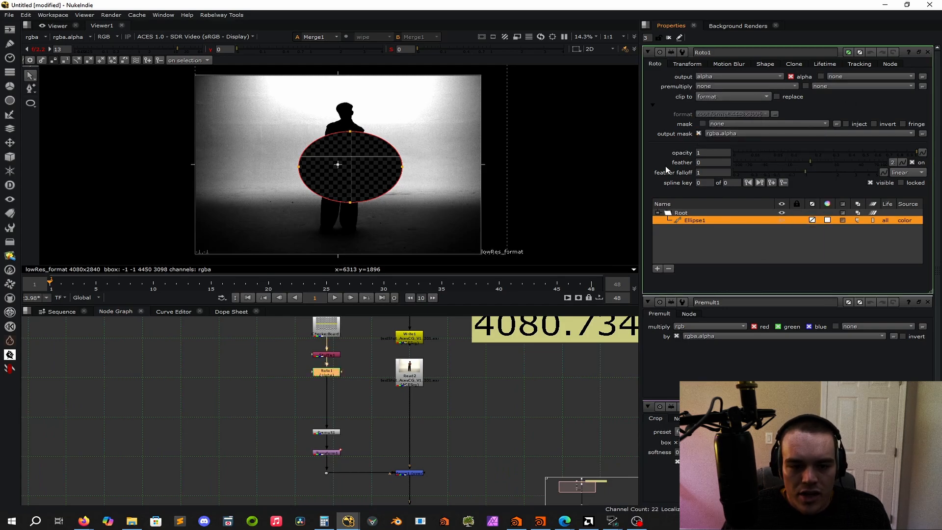
left_click(375, 411)
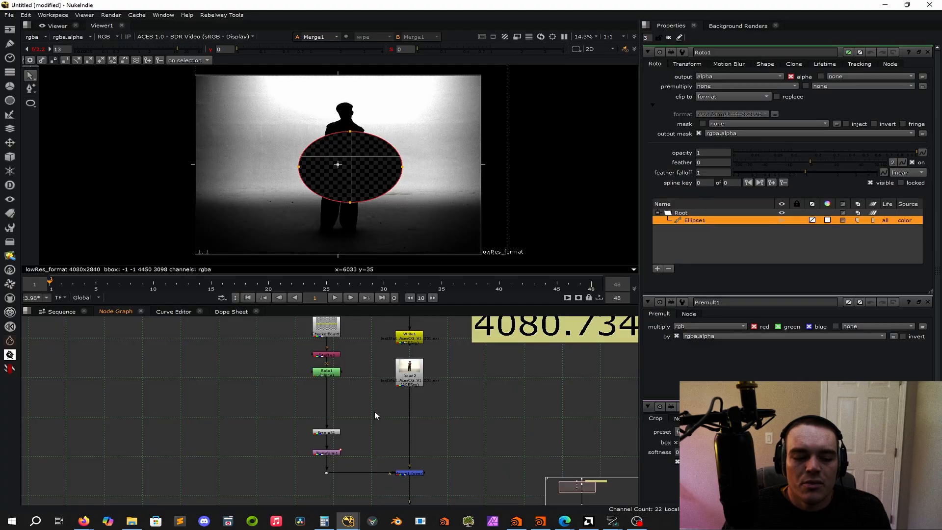
Step: Insert an Erode node directly below the Roto node and set its size to about -78
scroll(375, 411, "down", 4)
scroll(403, 336, "up", 4)
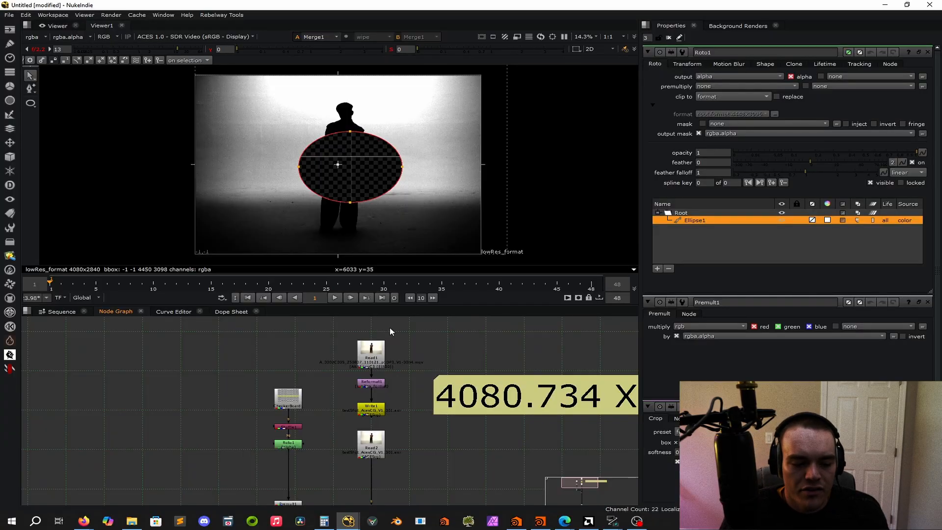
middle_click_drag(363, 472, 499, 375)
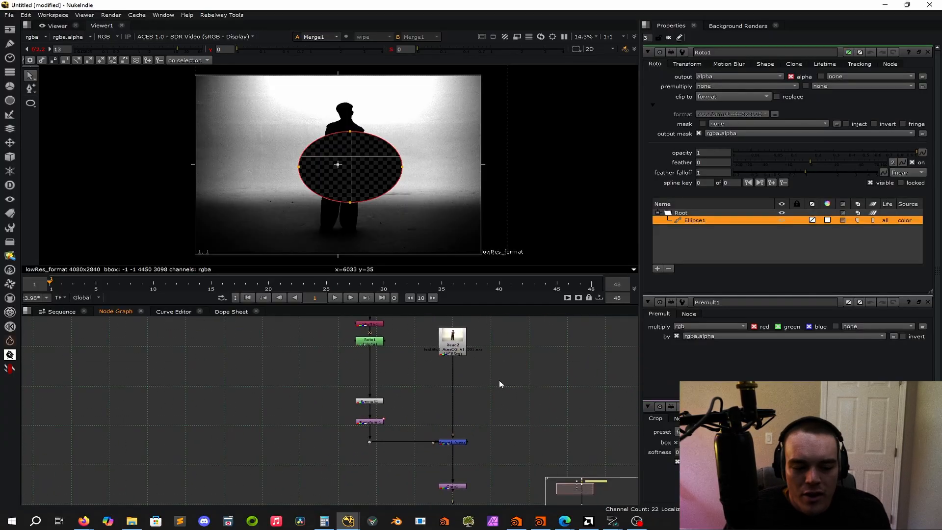
scroll(407, 371, "up", 3)
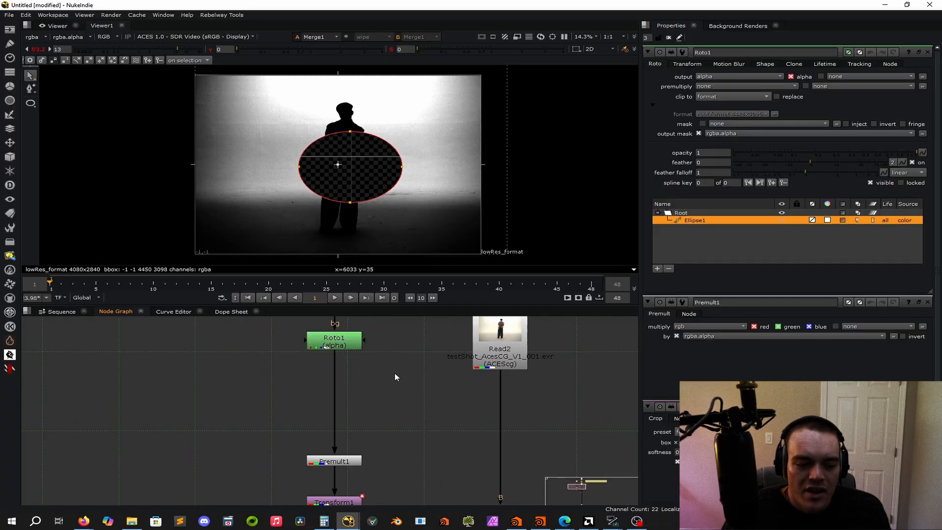
scroll(396, 370, "down", 3)
scroll(396, 373, "up", 3)
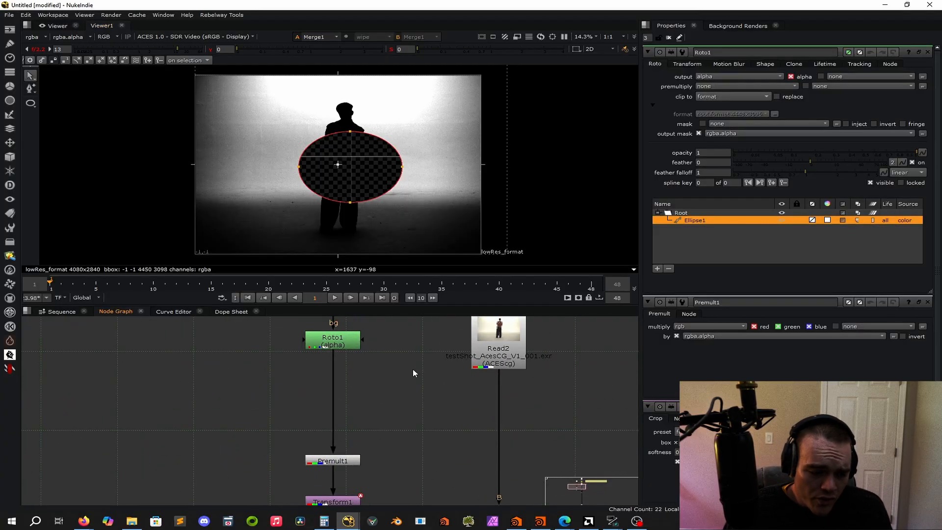
key("Tab")
type("erode")
key("Return")
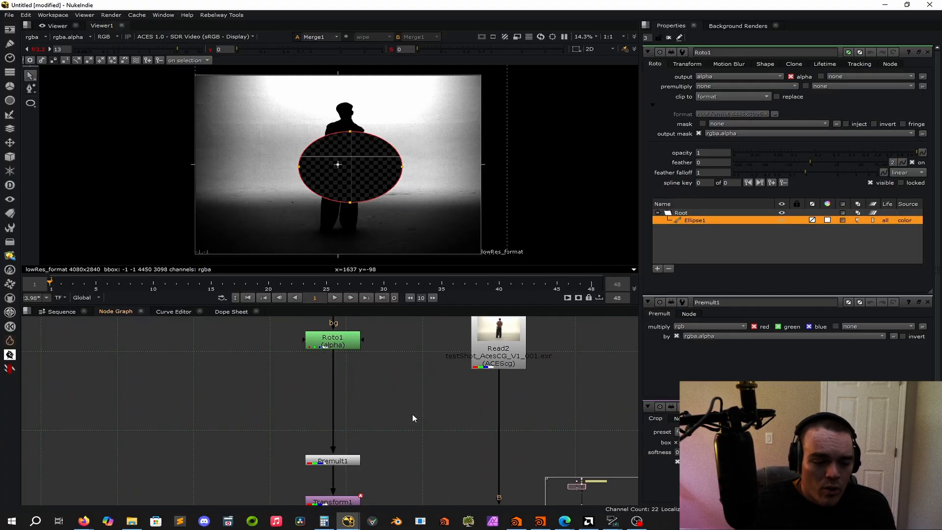
left_click_drag(417, 427, 341, 382)
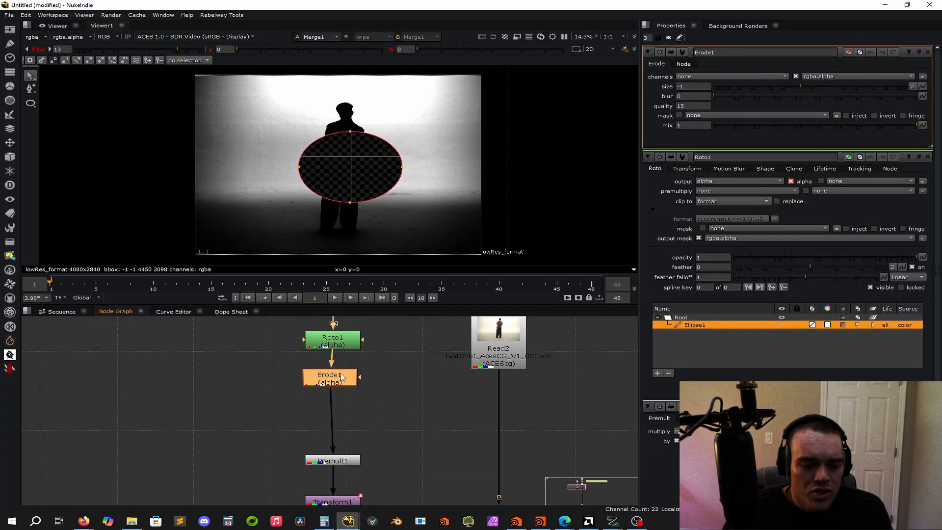
left_click_drag(780, 89, 724, 95)
Step: Insert a Blur node between the Erode and Premult nodes and limit its channels to alpha
left_click(434, 448)
key("b")
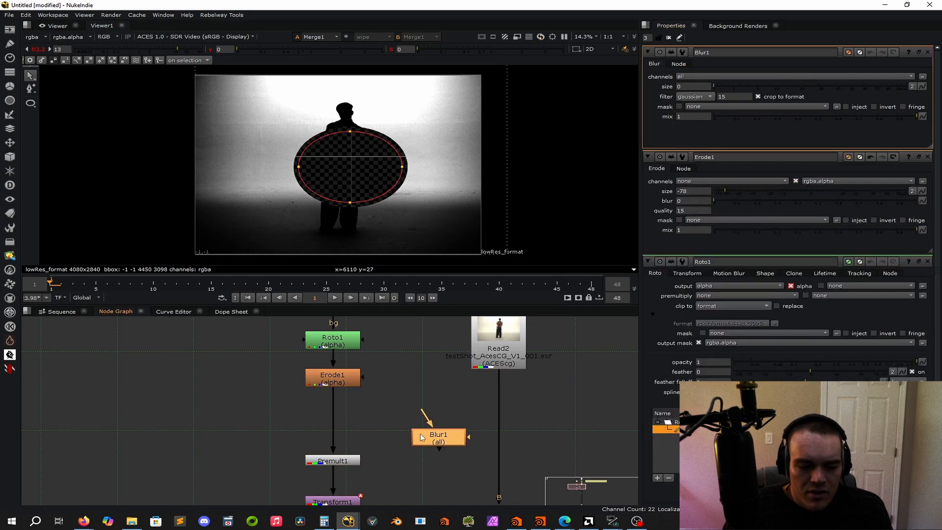
left_click_drag(447, 451, 338, 417)
left_click(421, 402)
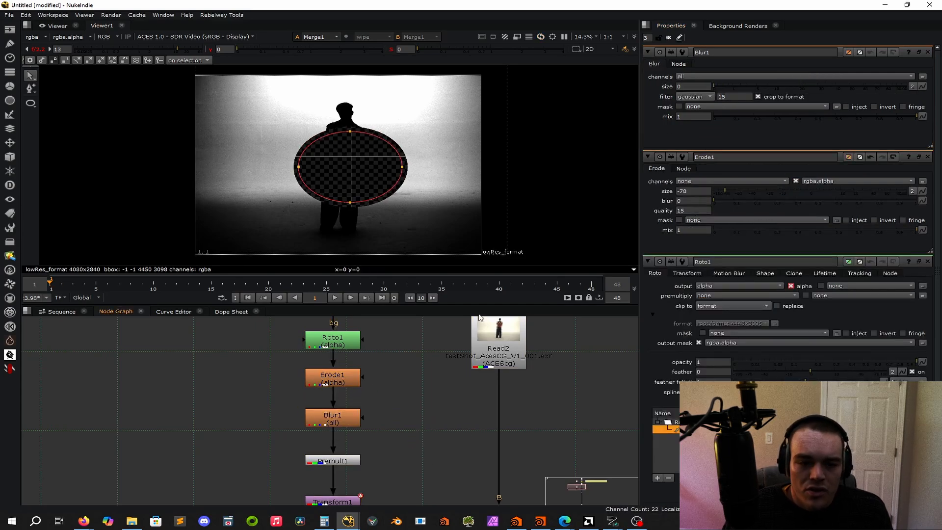
left_click(713, 77)
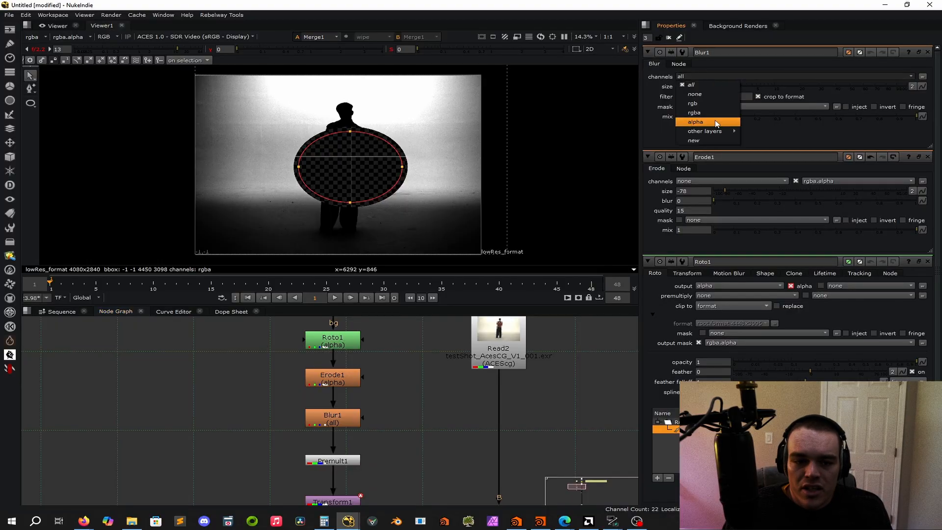
left_click(715, 123)
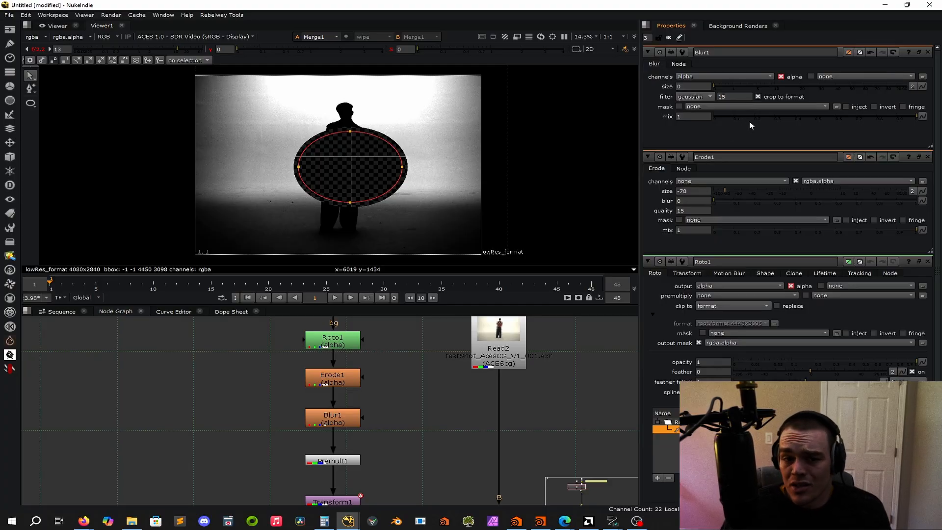
Step: Set the Blur node's size to 444 to soften the ellipse matte
left_click_drag(725, 85, 923, 96)
left_click_drag(699, 87, 623, 99)
type("234")
left_click(542, 393)
double_click(693, 86)
type("444")
left_click(534, 401)
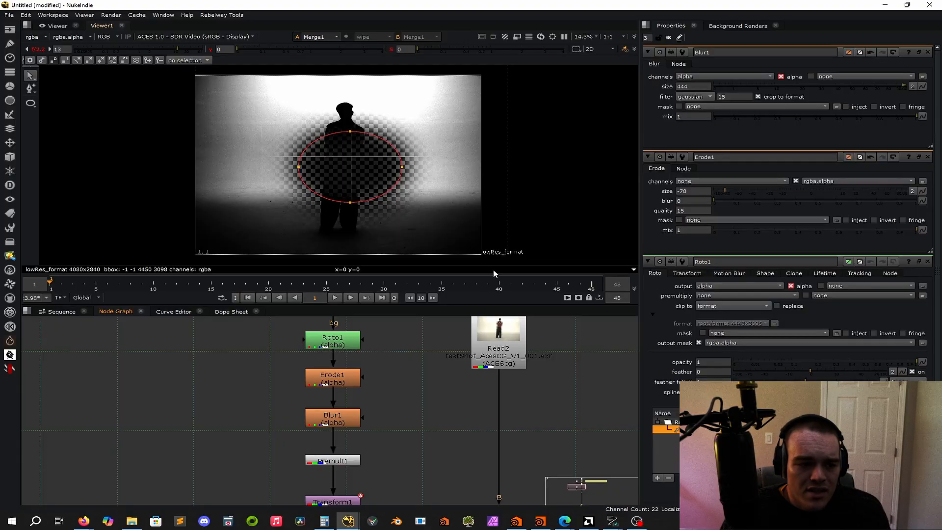
Step: Close all open node properties, then play the composite through the viewer and stop playback
left_click(668, 39)
key("f")
left_click(331, 464)
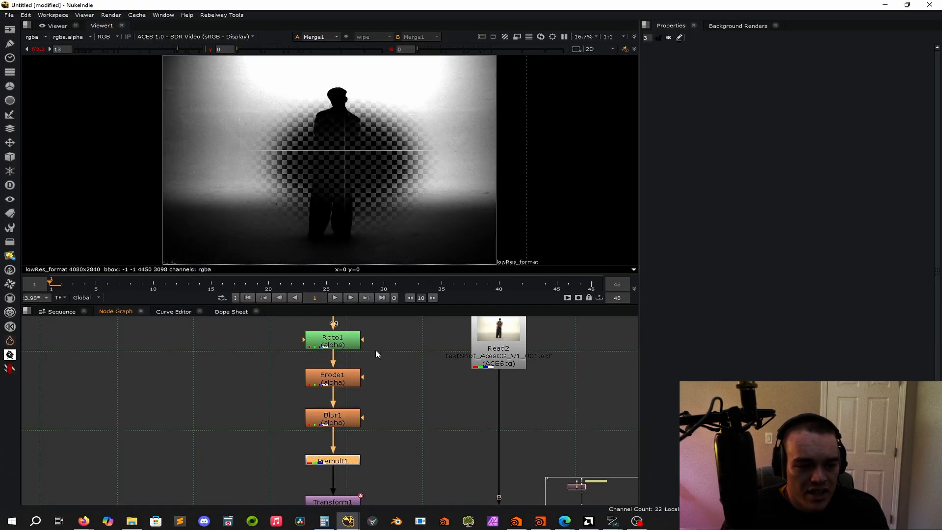
key("l")
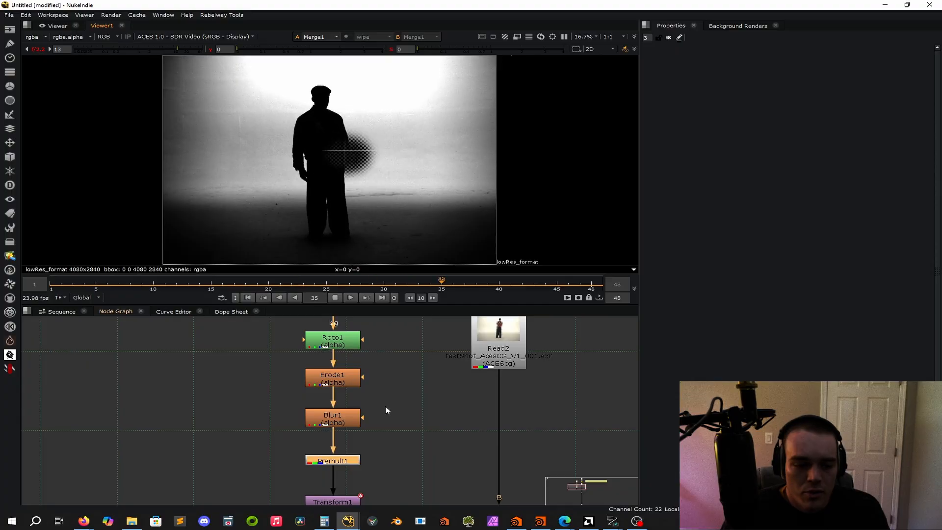
left_click(335, 297)
Step: Show the output of the Crop node below the Merge in the viewer
scroll(398, 460, "down", 5)
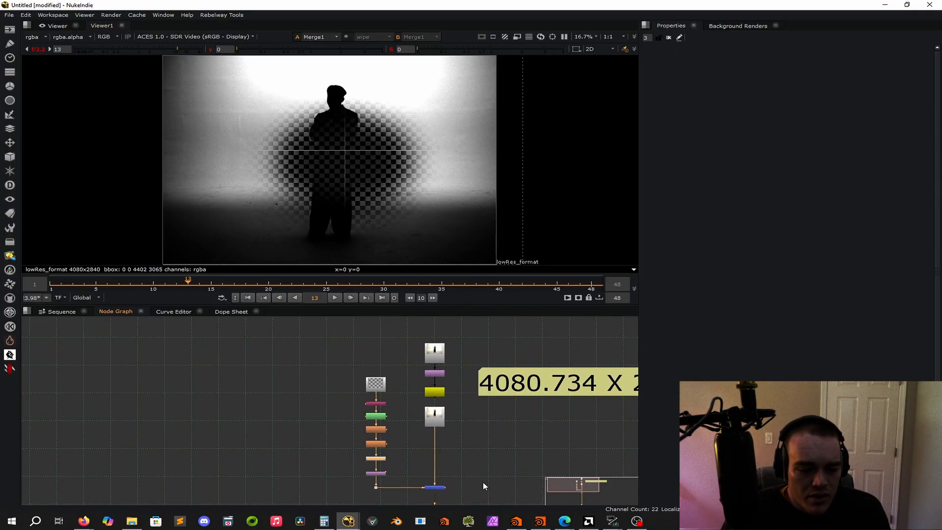
scroll(417, 430, "up", 5)
left_click(407, 403)
key("1")
left_click(449, 414)
scroll(459, 411, "down", 5)
scroll(510, 206, "down", 3)
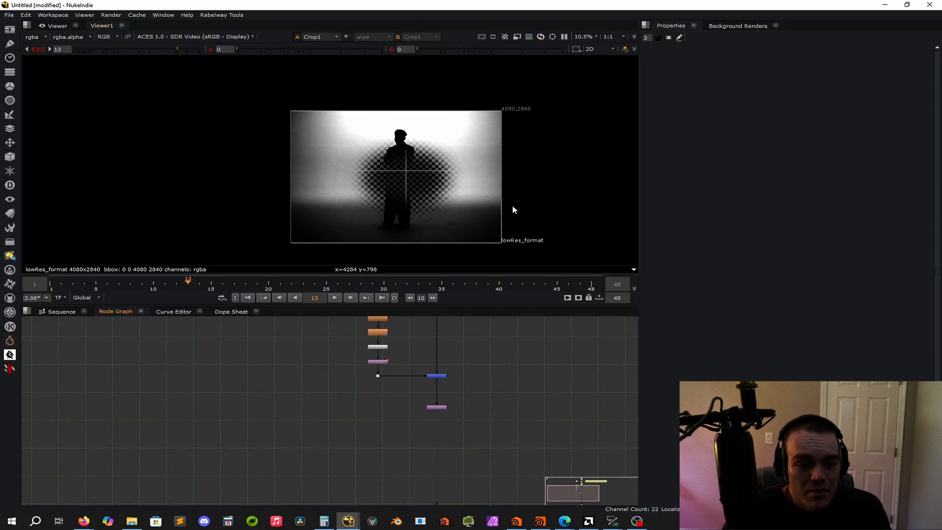
Step: Examine the cropped composite and its node tree from the source nodes down to the Crop
left_click_drag(262, 92, 539, 257)
middle_click_drag(459, 372, 398, 442)
scroll(315, 439, "up", 5)
scroll(331, 387, "down", 2)
middle_click_drag(498, 361, 443, 461)
scroll(444, 464, "down", 3)
scroll(404, 358, "up", 3)
scroll(405, 358, "down", 7)
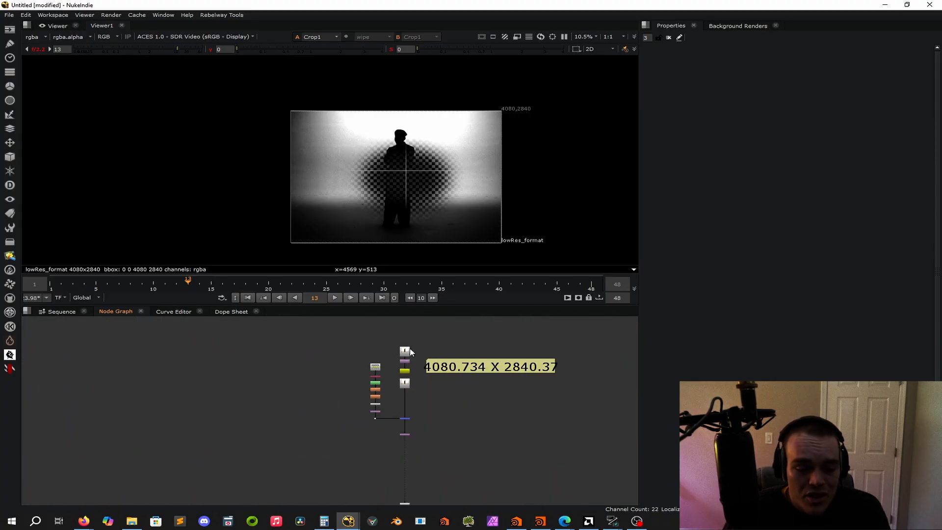
key("f")
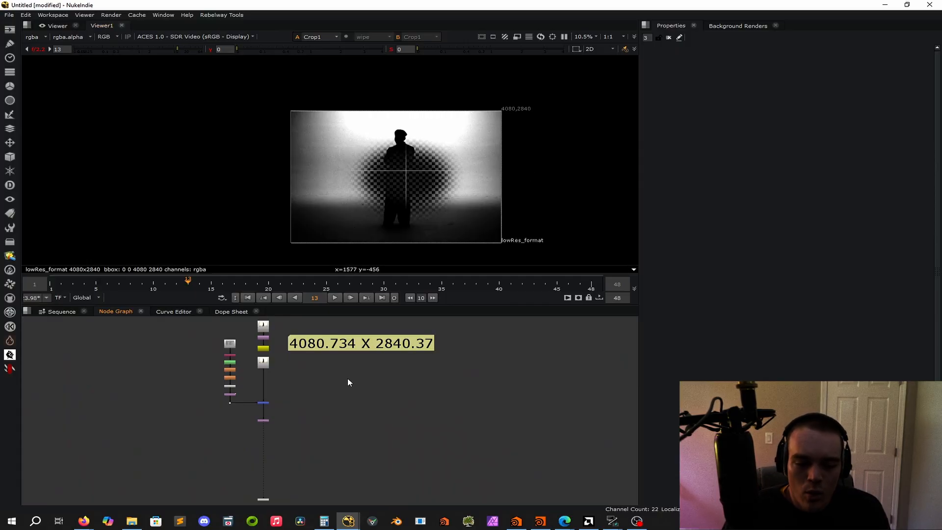
Step: Spread out the node tree by raising the upper background nodes and moving the checkerboard branch farther from the main column
middle_click_drag(301, 396, 346, 452)
left_click_drag(350, 355, 309, 370)
left_click(348, 452)
left_click_drag(215, 381, 286, 480)
left_click_drag(277, 428, 245, 428)
left_click(291, 436)
Step: Try deleting the Transform1 node between Premult1 and the dot, and undo the deletion
scroll(246, 460, "up", 10)
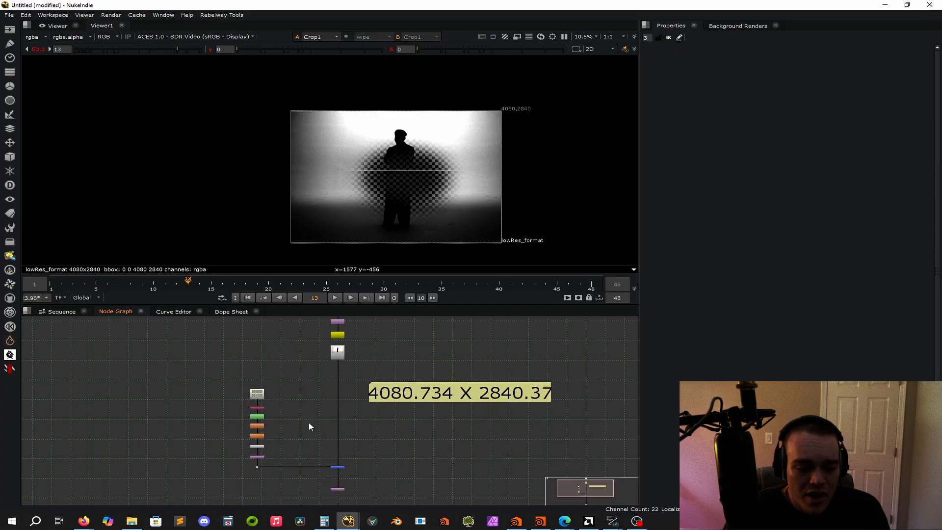
scroll(352, 363, "down", 8)
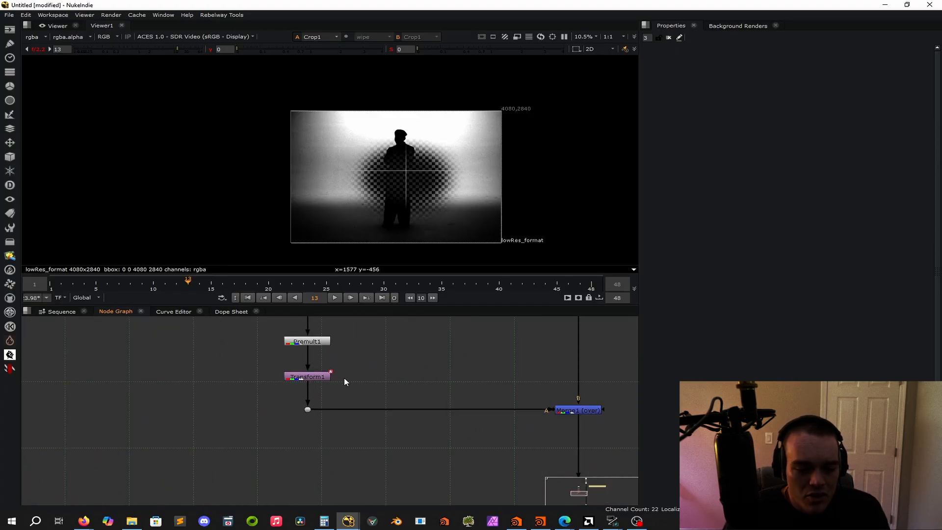
left_click(318, 377)
key("Delete")
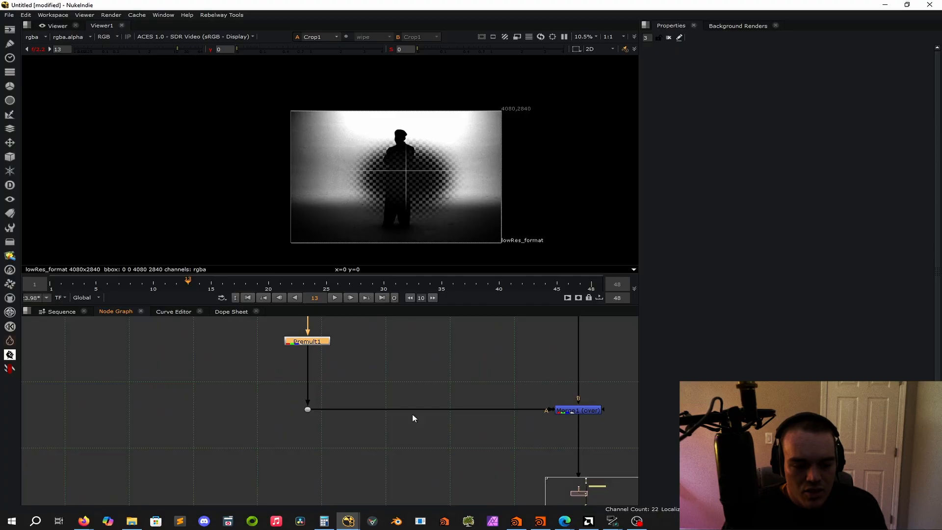
key("ctrl+z")
Step: Try connecting the Merge's A input straight to Premult1 and removing Premult1, and undo the removal
left_click_drag(549, 408, 321, 342)
middle_click_drag(406, 362, 429, 410)
left_click(347, 390)
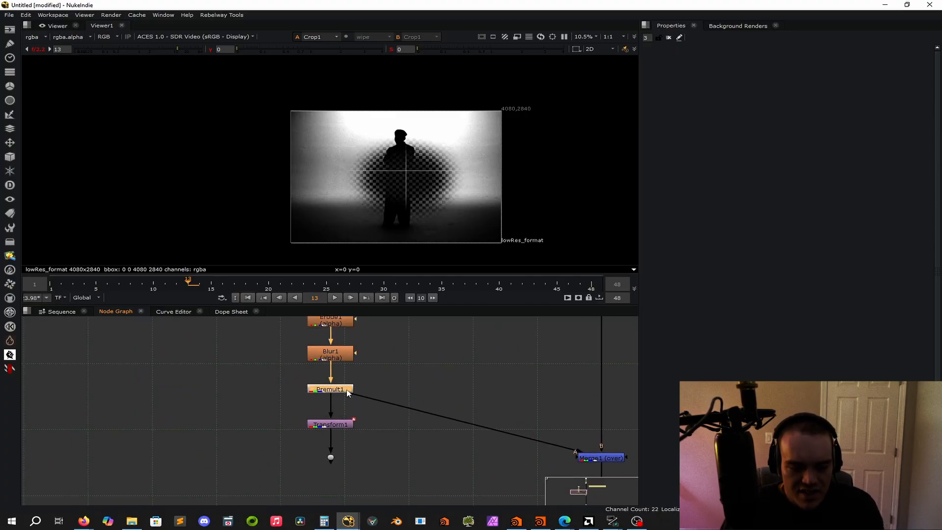
key("Delete")
key("ctrl+z")
Step: Try moving Premult1 and Transform1 down the branch and deleting Premult1, and undo back to the original wiring
scroll(387, 407, "down", 3)
left_click_drag(318, 463, 353, 443)
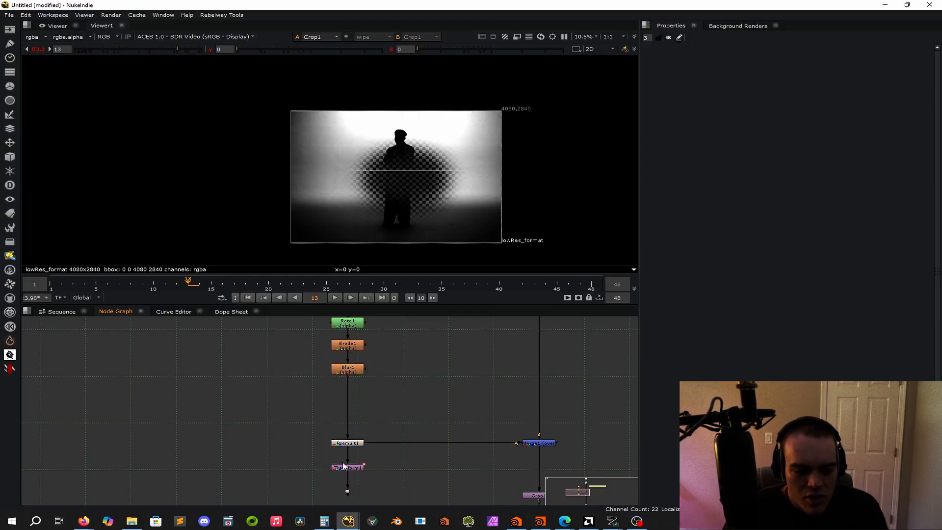
key("Delete")
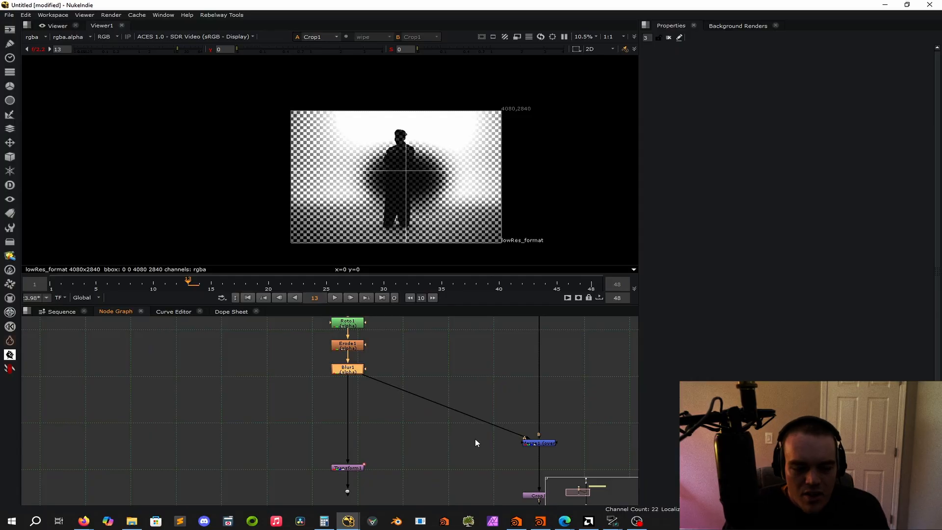
key("ctrl+z")
key("ctrl+z")
key("ctrl+z")
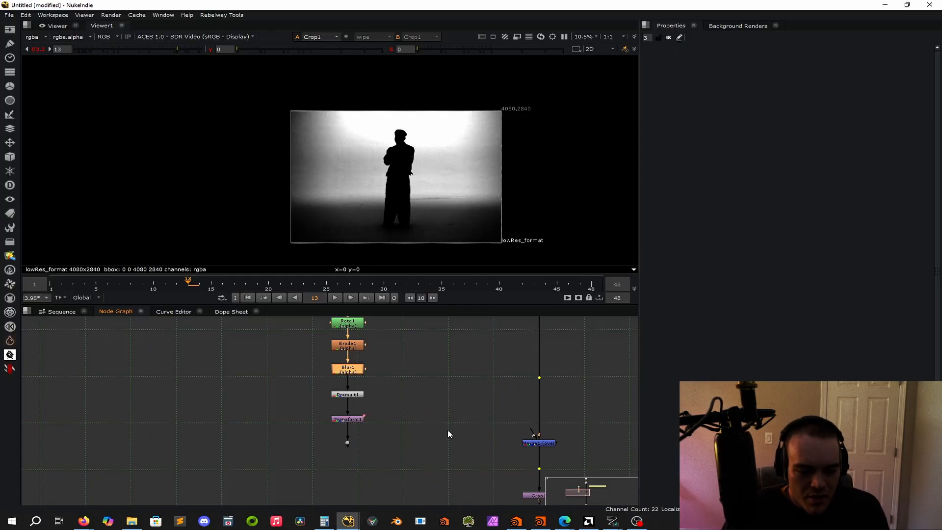
left_click_drag(329, 463, 381, 425)
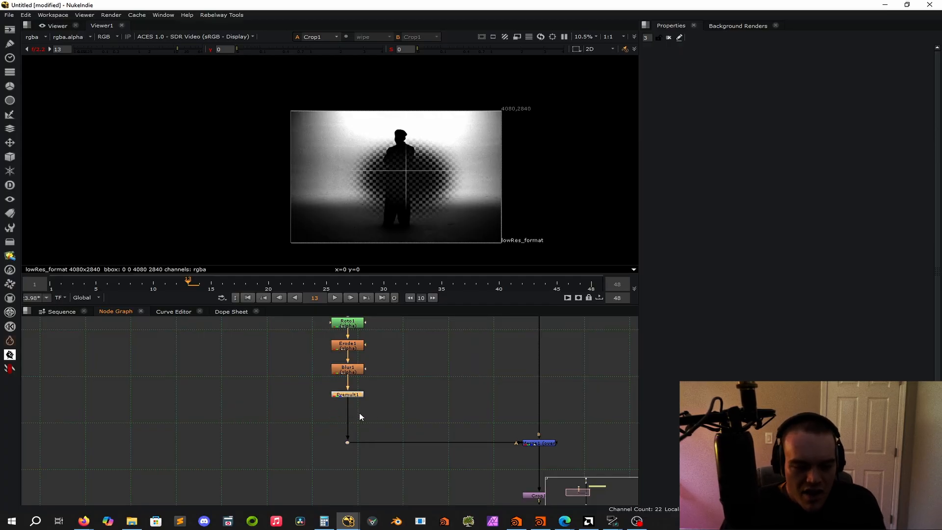
Step: Move the checkerboard branch's nodes up to open space between Transform1 and the dot
scroll(395, 437, "down", 3)
left_click_drag(424, 328, 324, 431)
left_click_drag(372, 357, 371, 317)
left_click(386, 351)
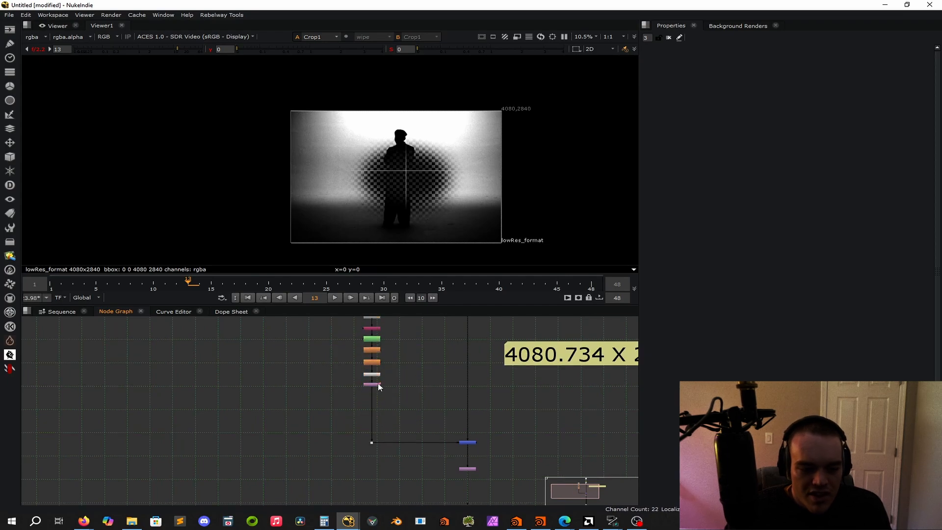
Step: Add a second Transform below Transform1, shift the checkerboard ellipse to the figure's left side, and close the properties
scroll(379, 384, "up", 4)
key("t")
left_click_drag(401, 426, 378, 417)
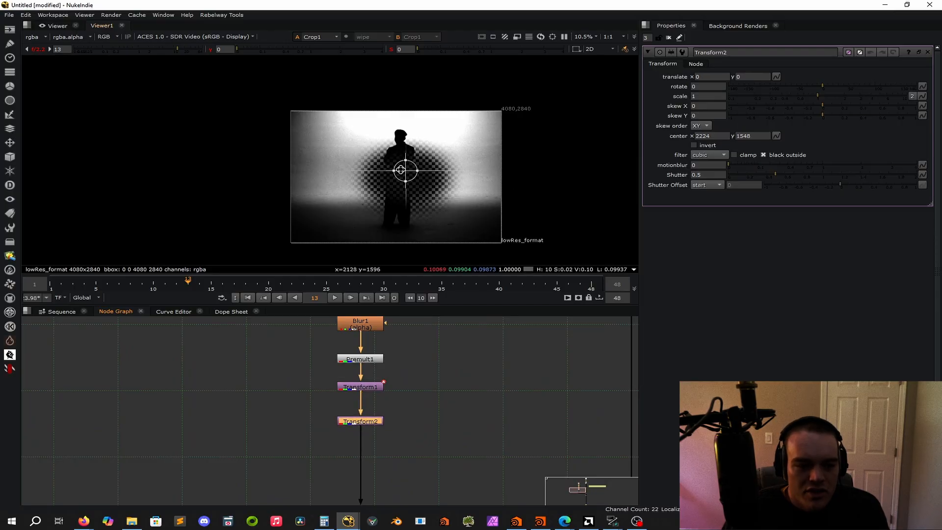
left_click_drag(405, 170, 376, 172)
left_click(668, 38)
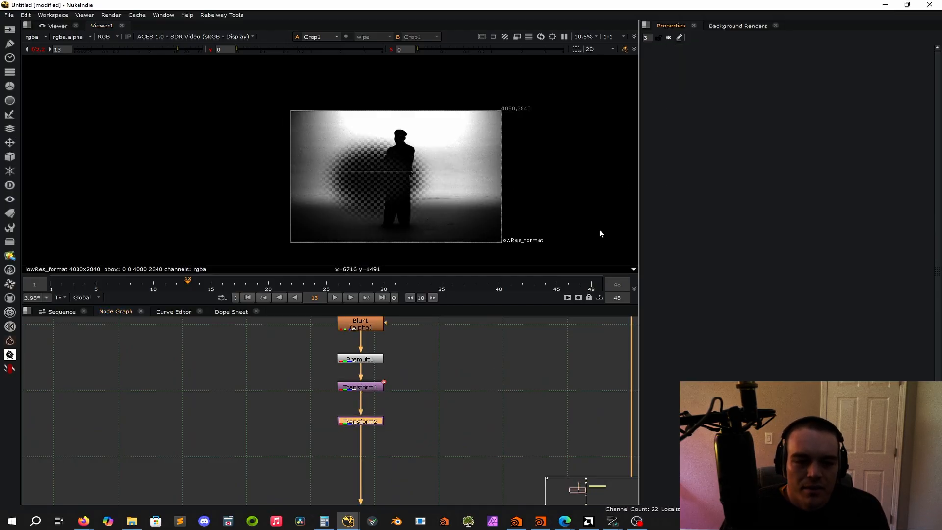
Step: Reposition the checkerboard branch's nodes closer to the dot that feeds the Merge
scroll(479, 412, "down", 5)
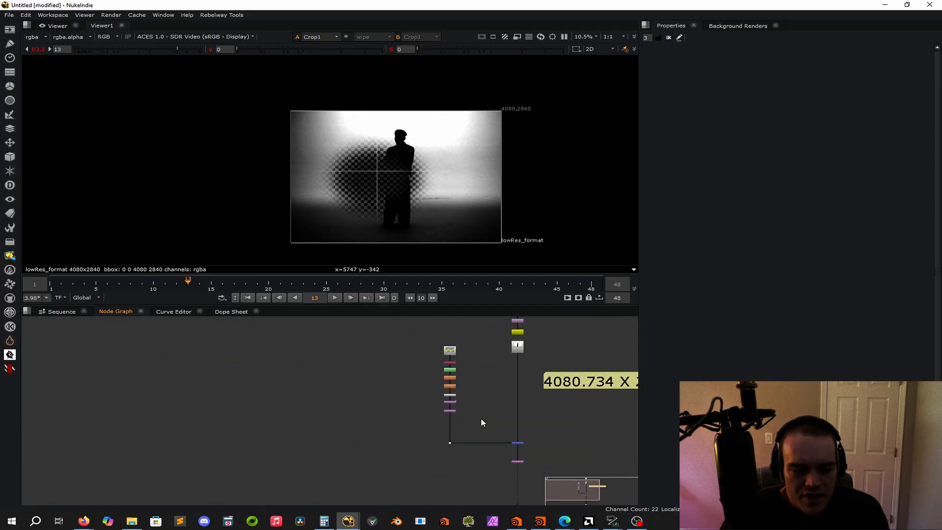
middle_click_drag(510, 374, 437, 388)
scroll(438, 388, "down", 2)
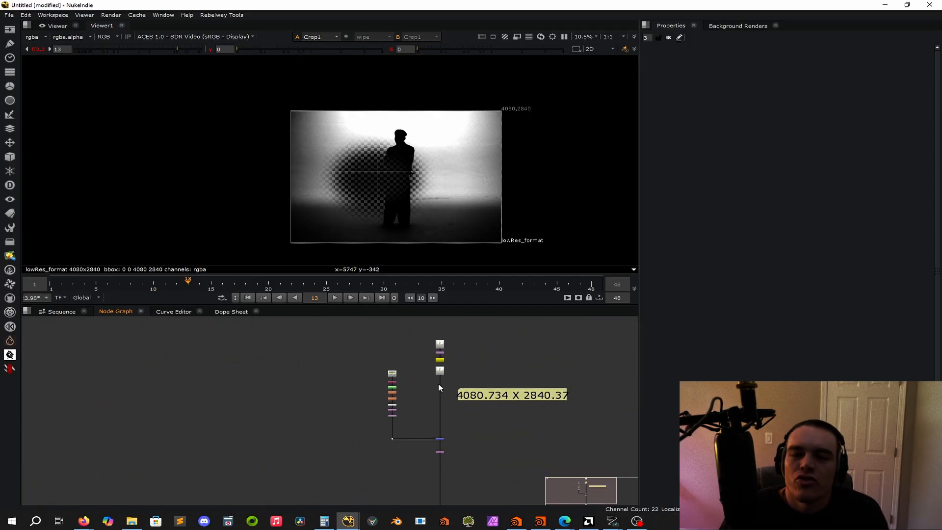
scroll(390, 448, "up", 3)
left_click_drag(385, 393, 385, 340)
left_click(436, 377)
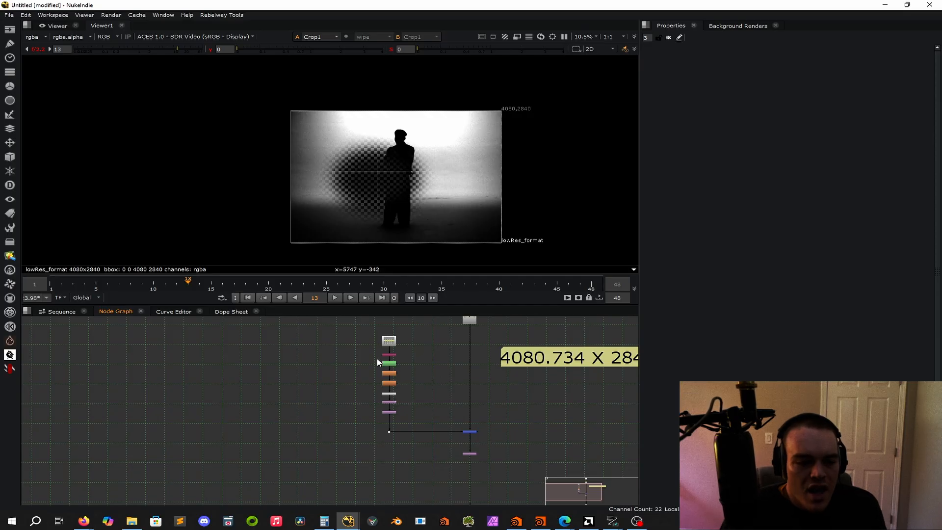
Step: Show the Roto1 output in the viewer and display only its alpha channel
scroll(387, 188, "up", 2)
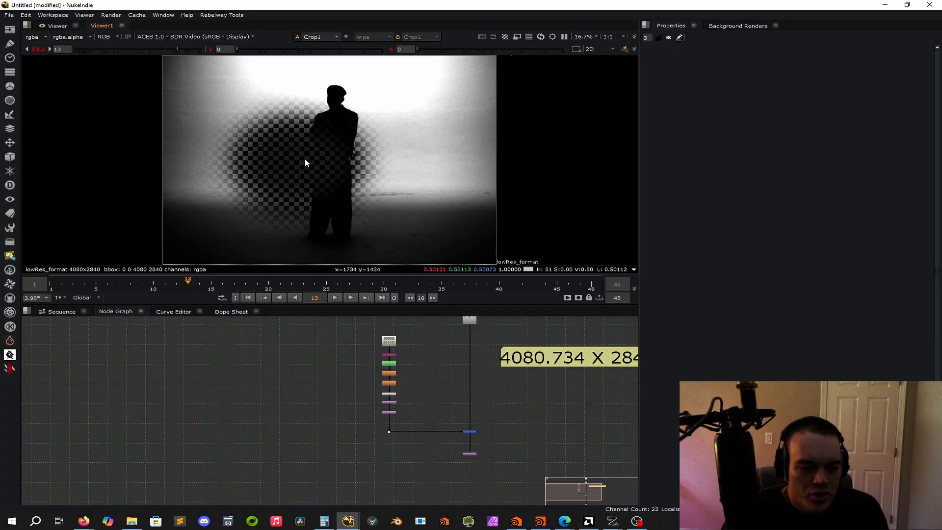
scroll(411, 361, "up", 5)
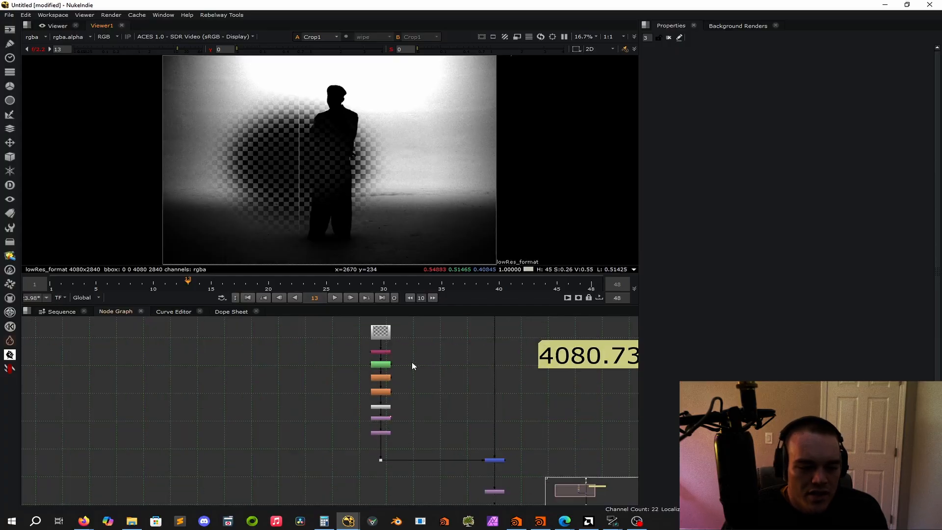
left_click(366, 368)
key("1")
key("a")
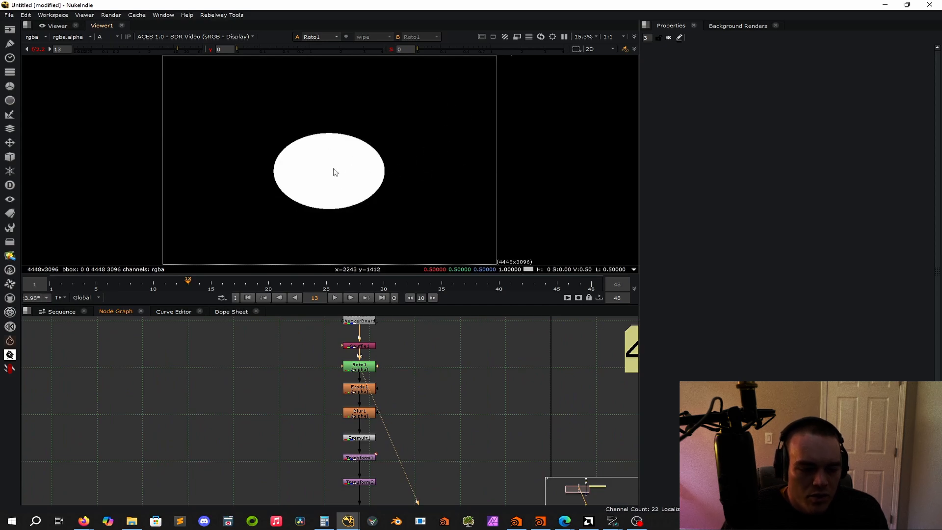
Step: Show the Blur1 alpha in the viewer and reset the viewer's gamma and gain to 1
left_click(360, 412)
key("1")
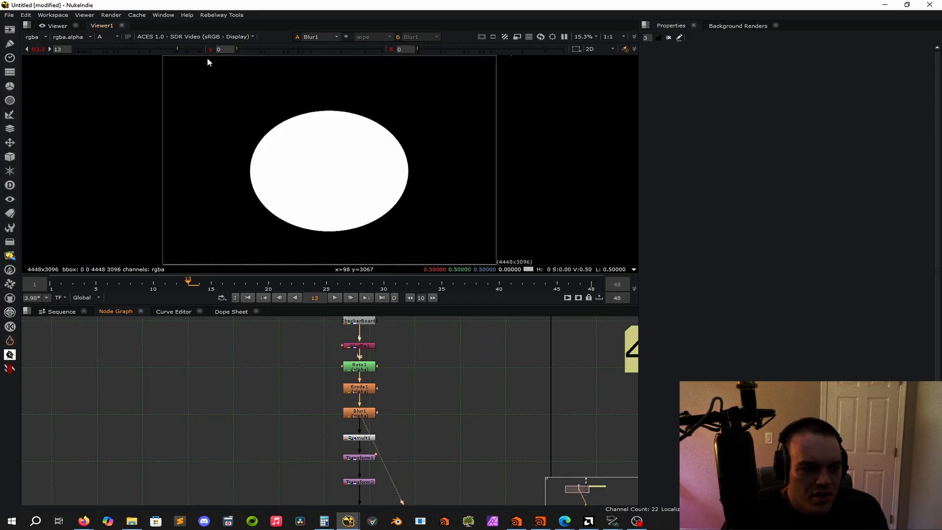
left_click(211, 49)
left_click(38, 49)
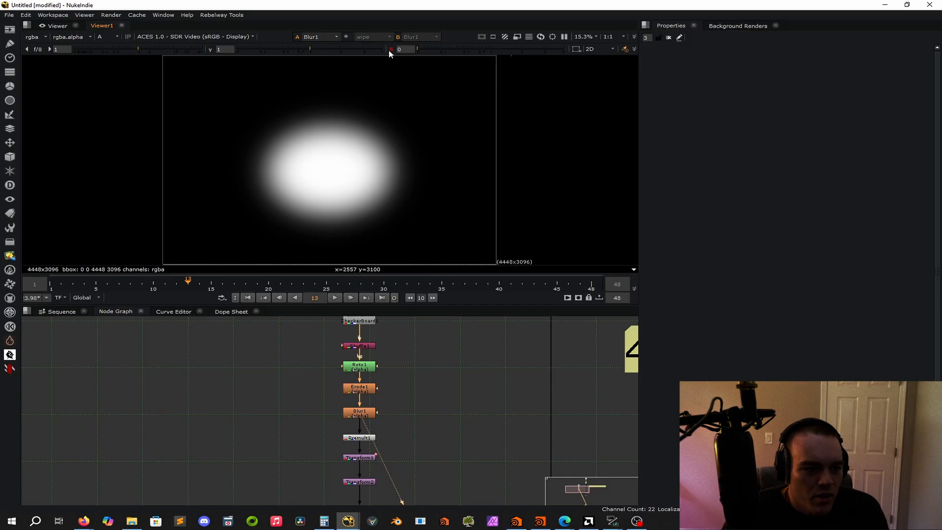